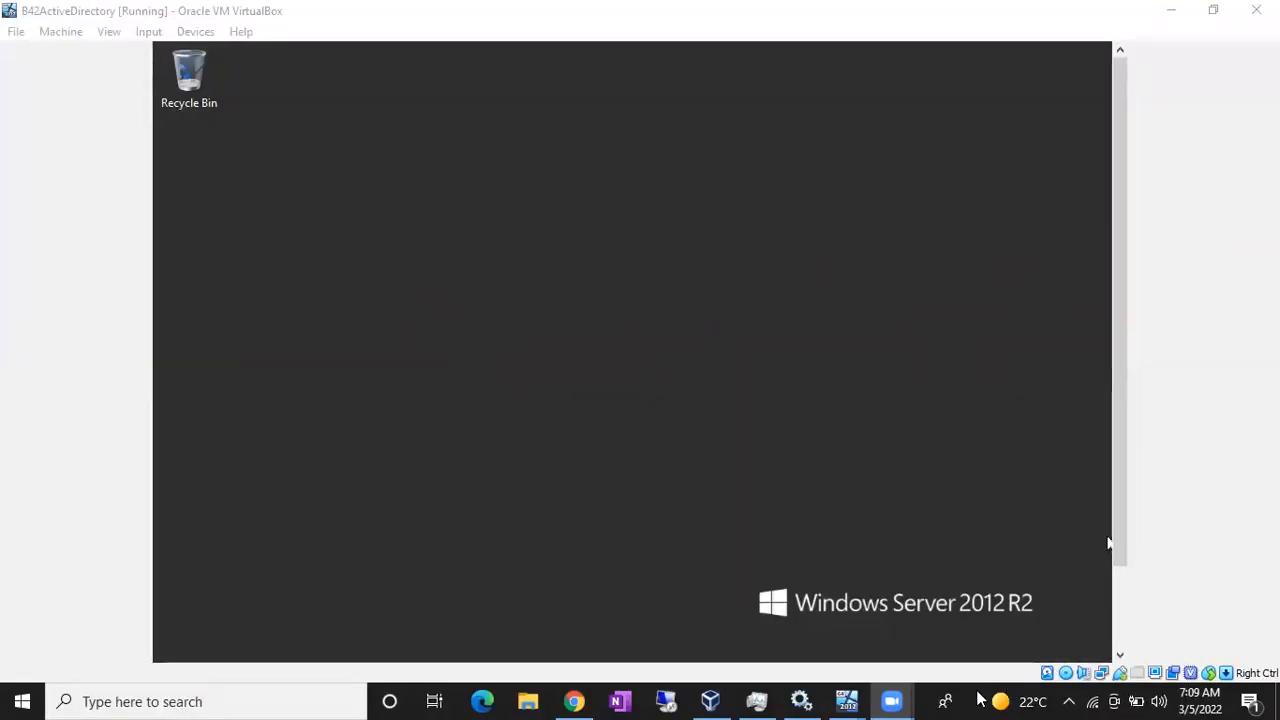
- Launch Notepad from the Run box and place the cursor in the blank document
key(super+r)
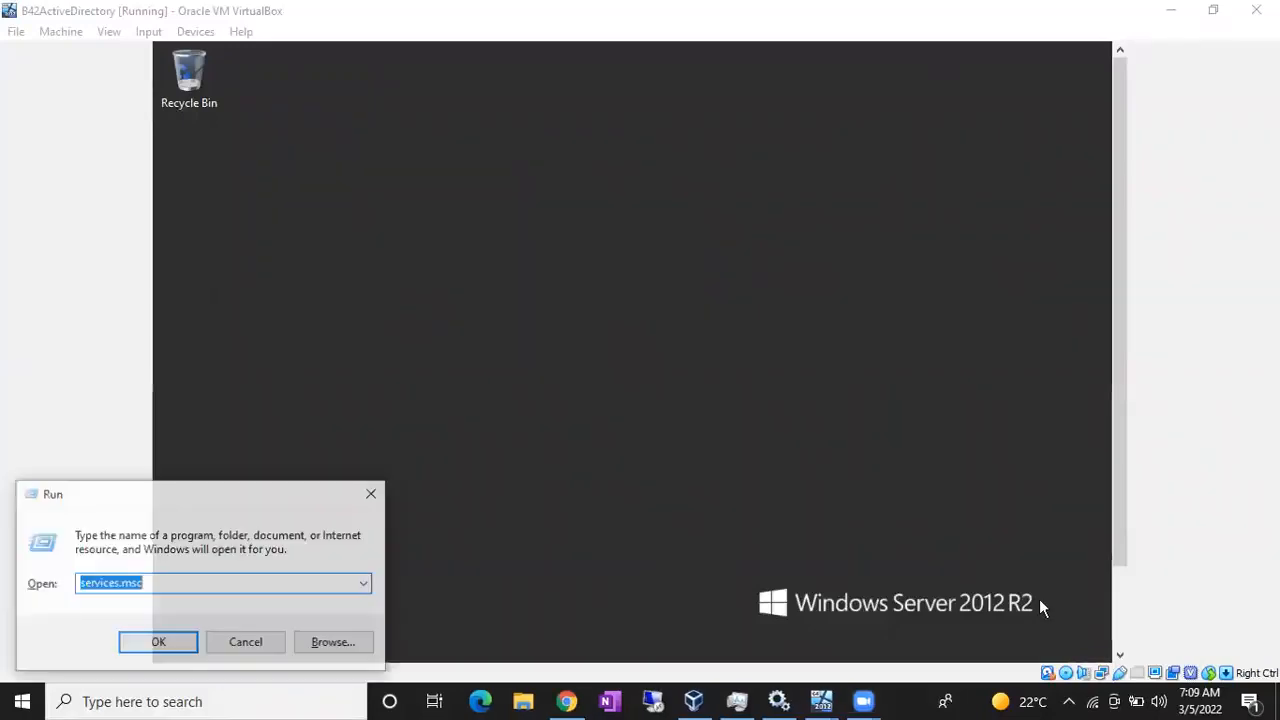
text(notepad)
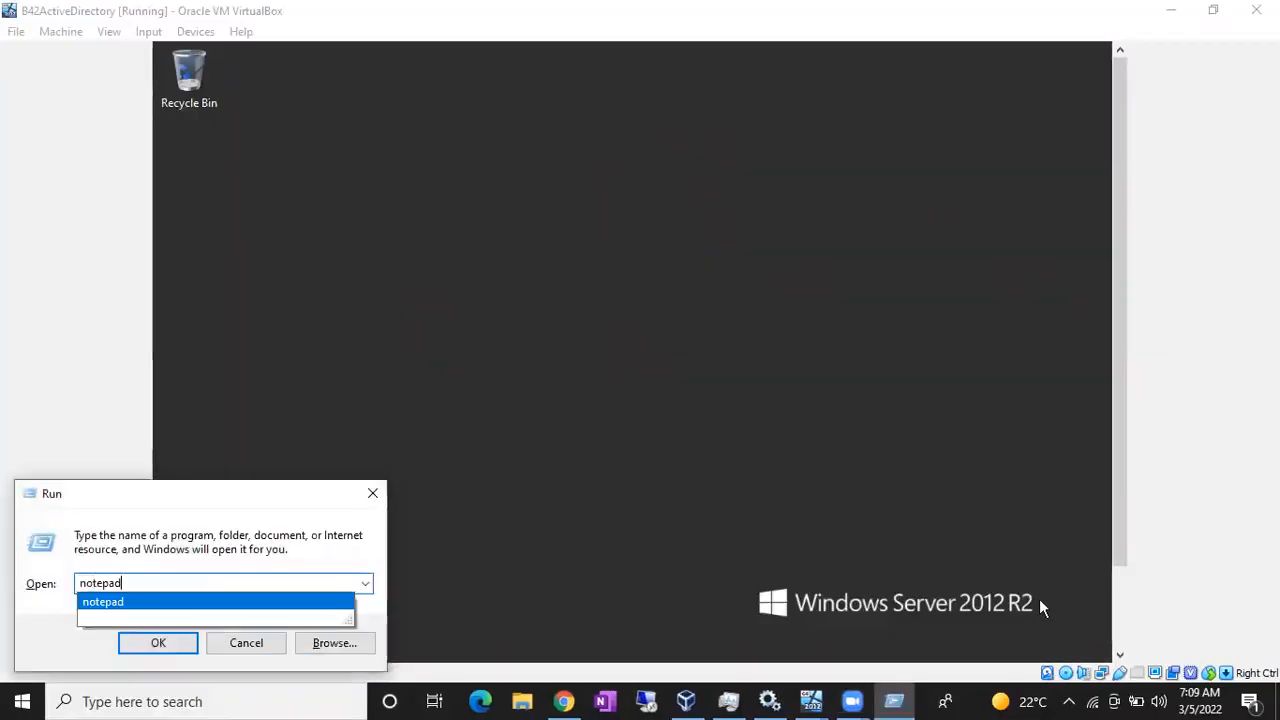
key(Return)
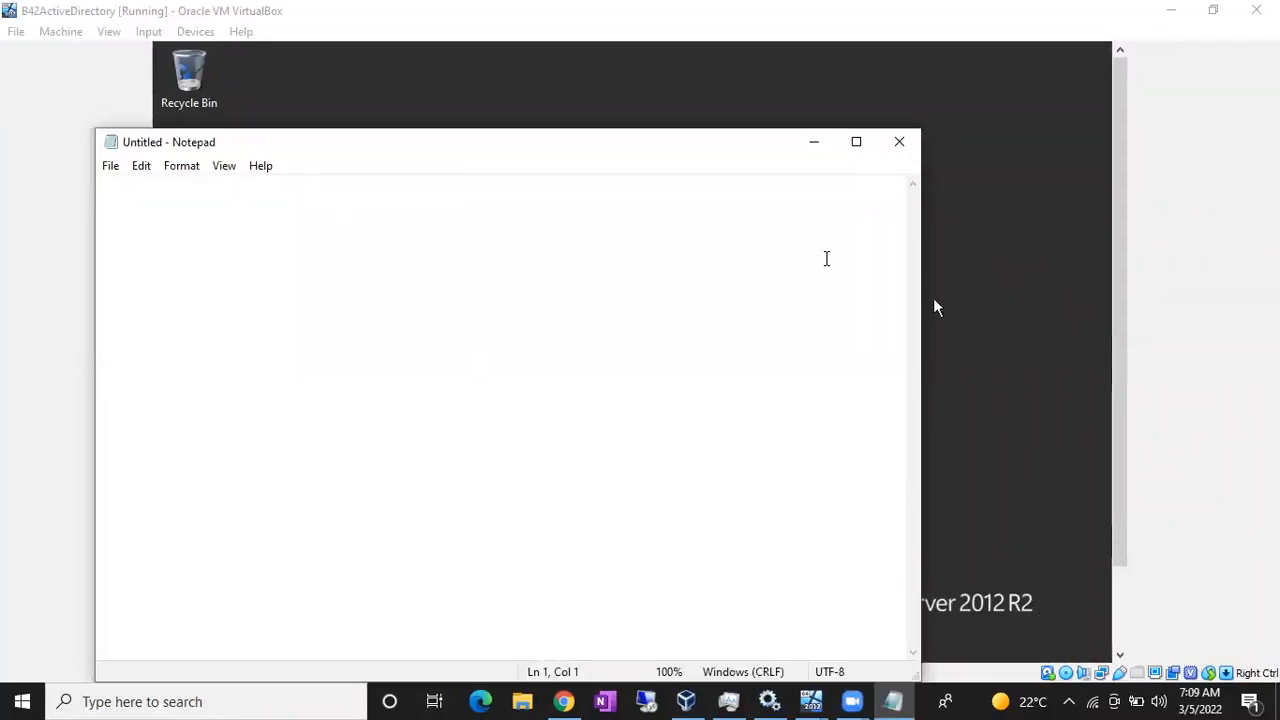
click(628, 191)
- Type steps 1-3: Assign Static IP, Disable the Windows Firewall, Change the server Names
text(1. )
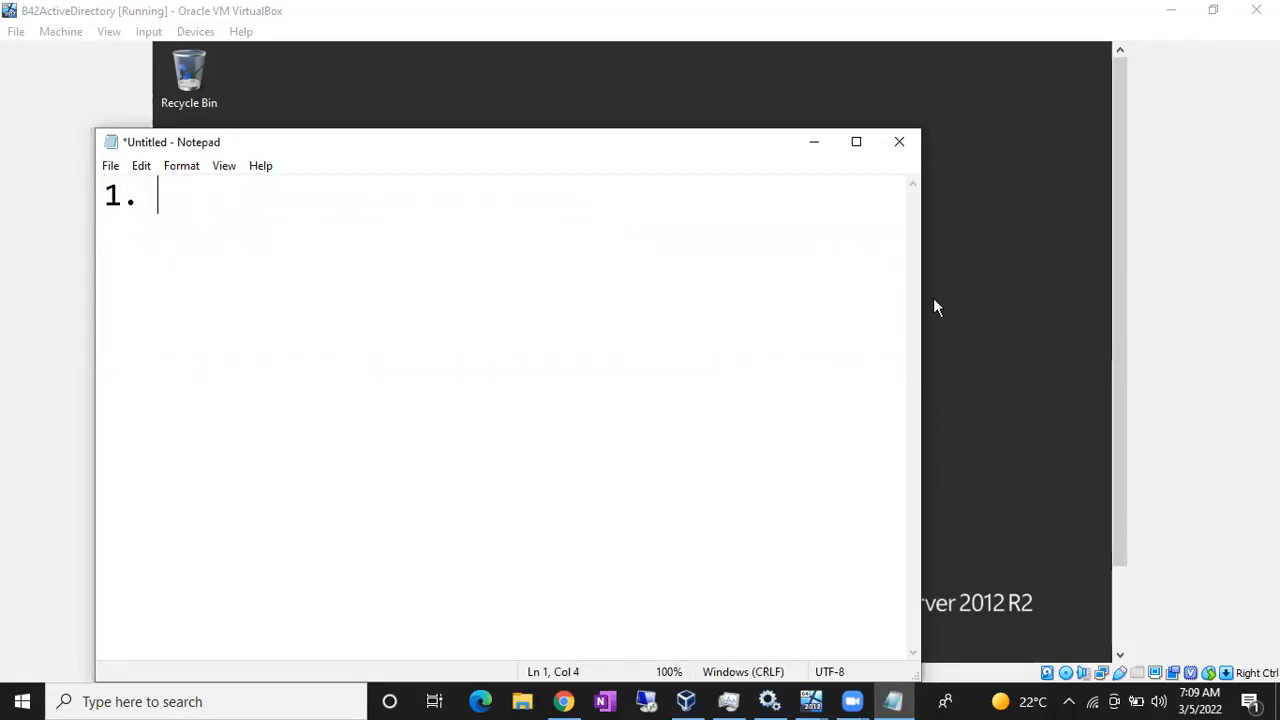
text(Assgin)
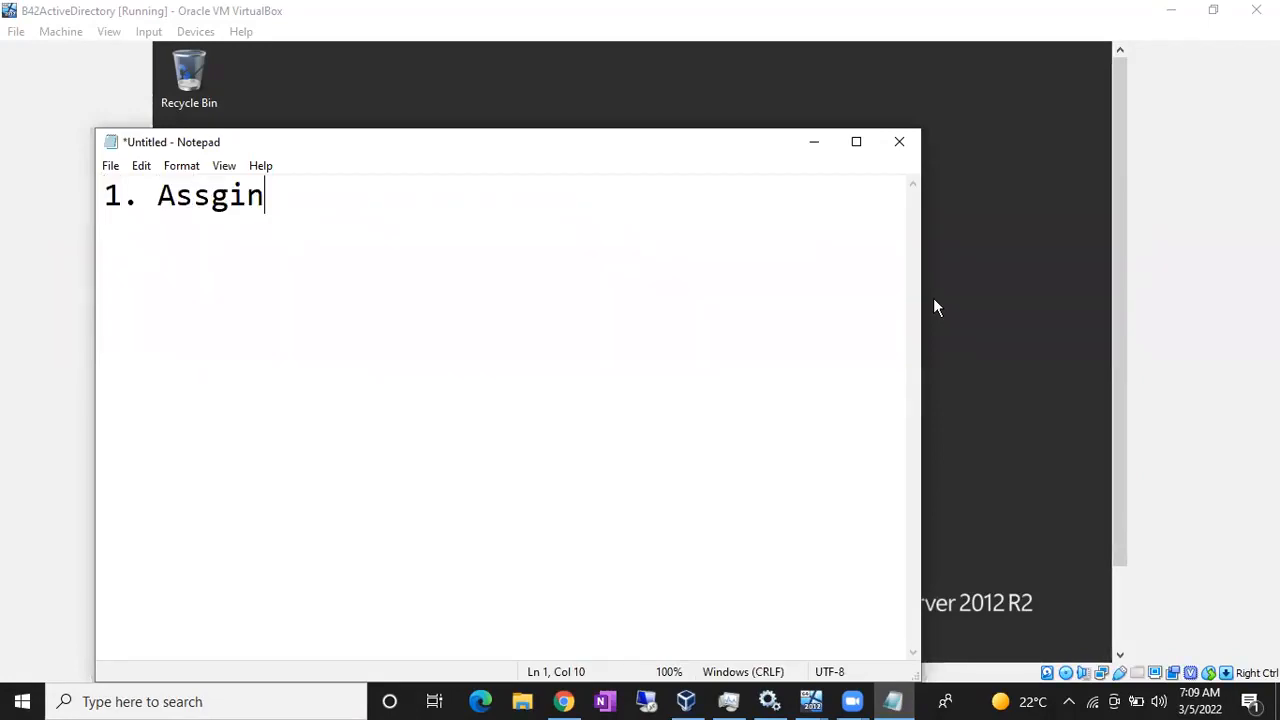
text( Static )
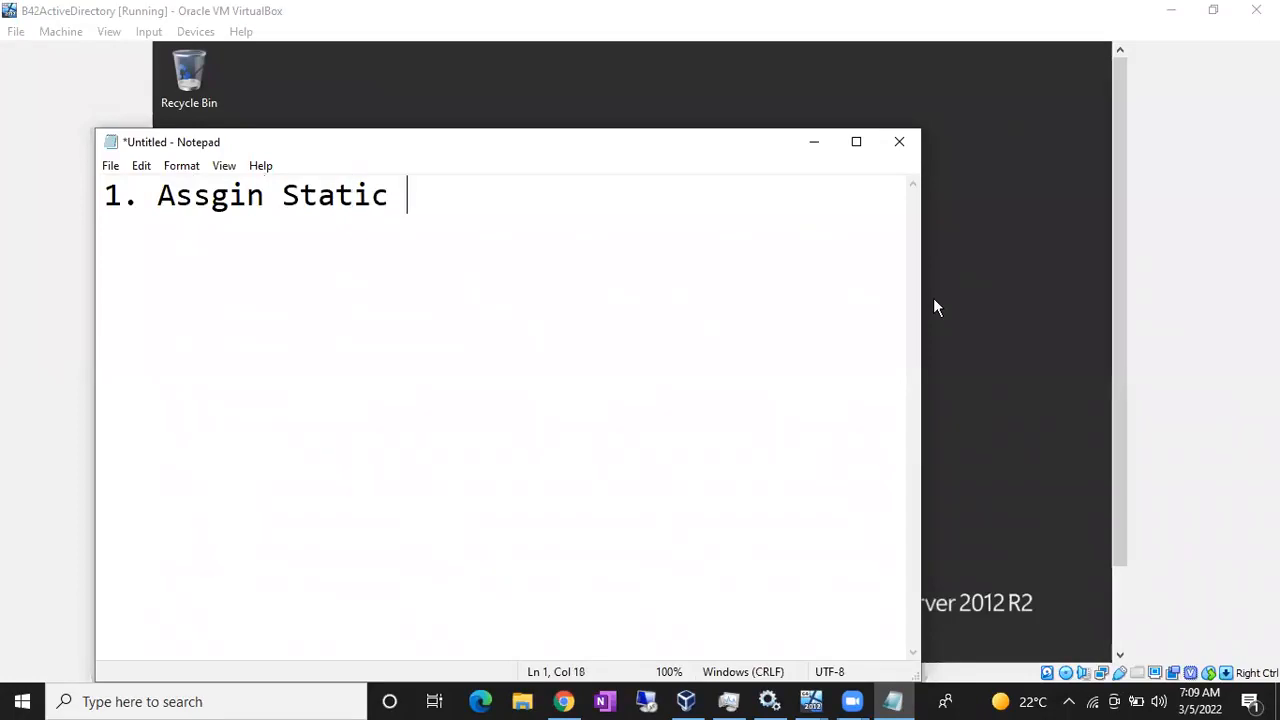
text(IP)
key(Return)
text(2)
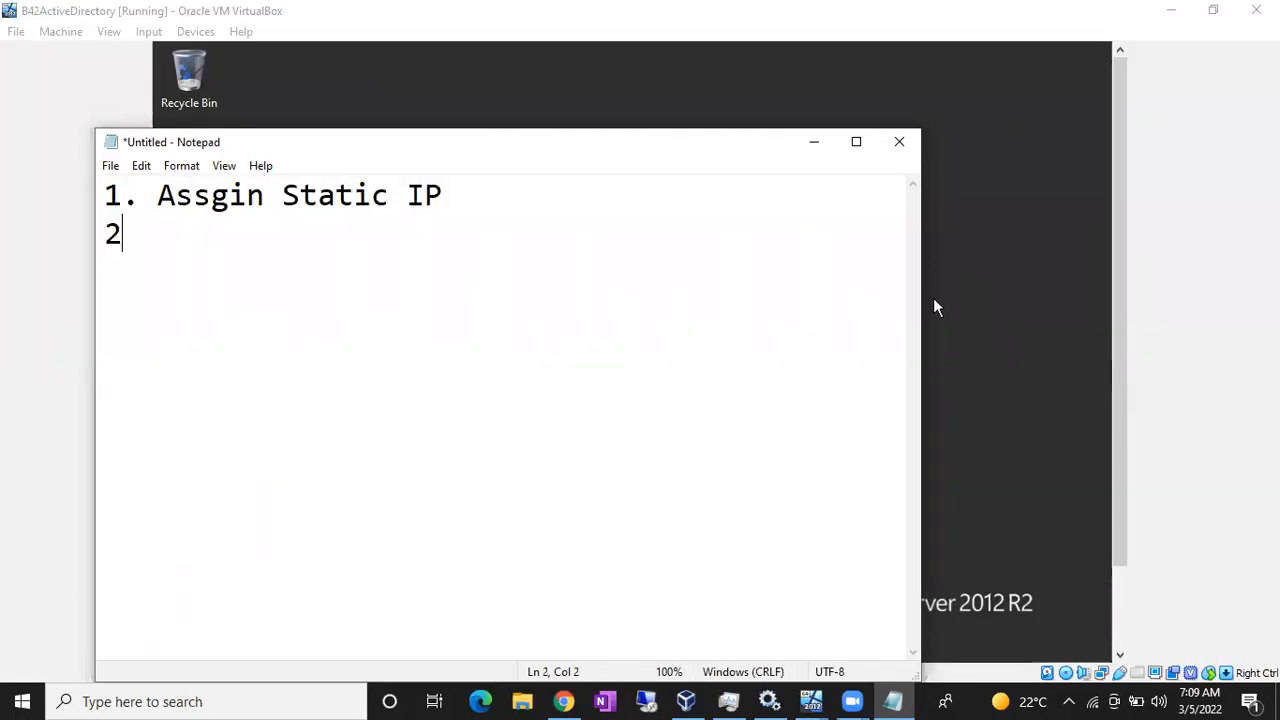
text(. Disb)
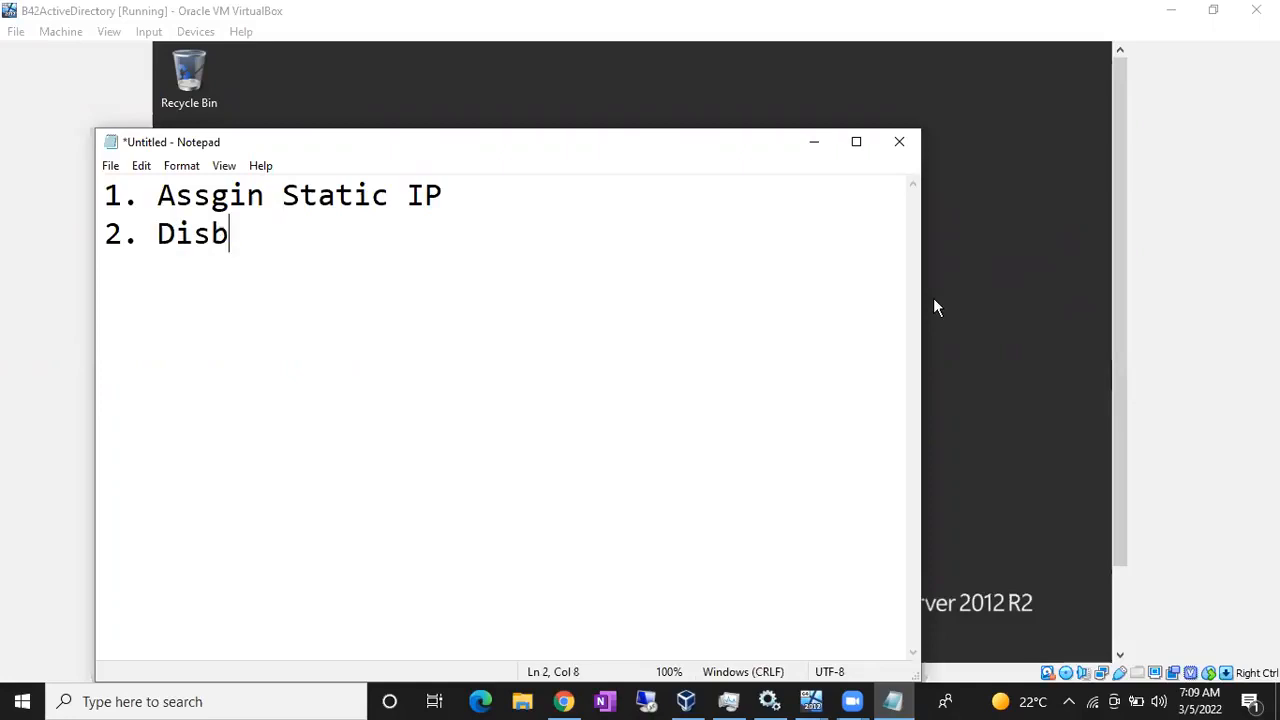
key(BackSpace)
text(able the )
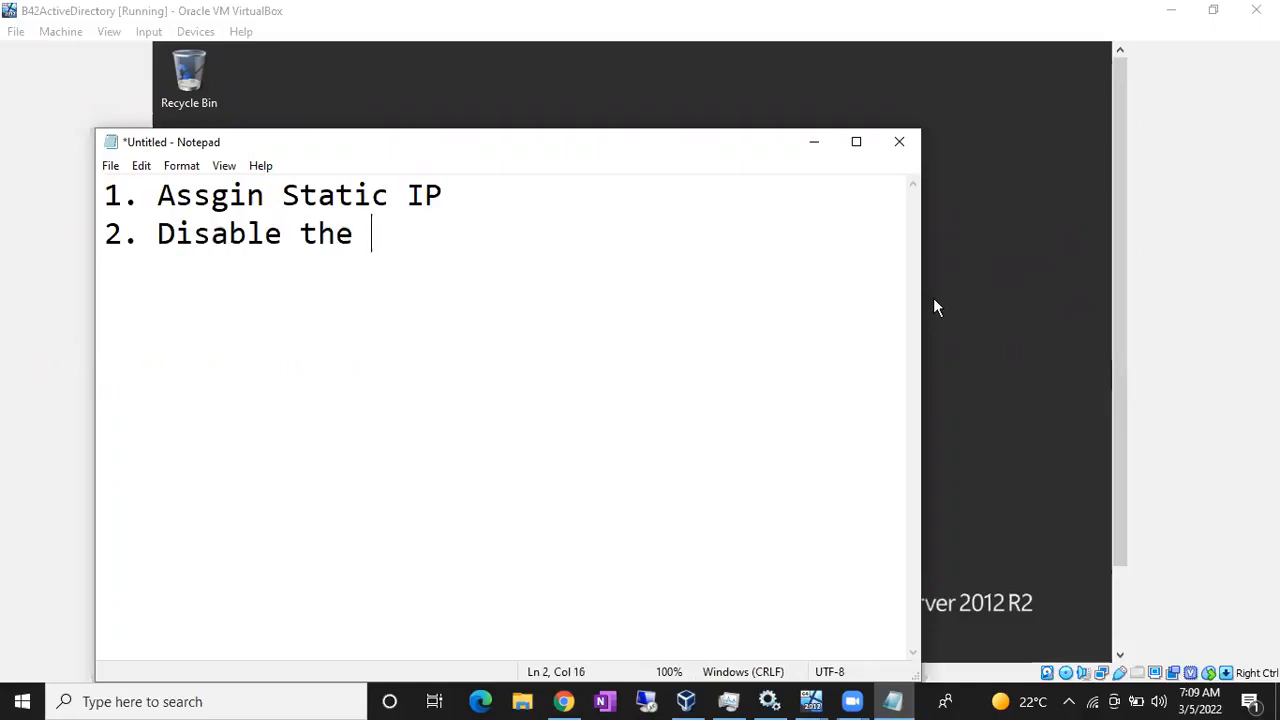
text(Windows Fi)
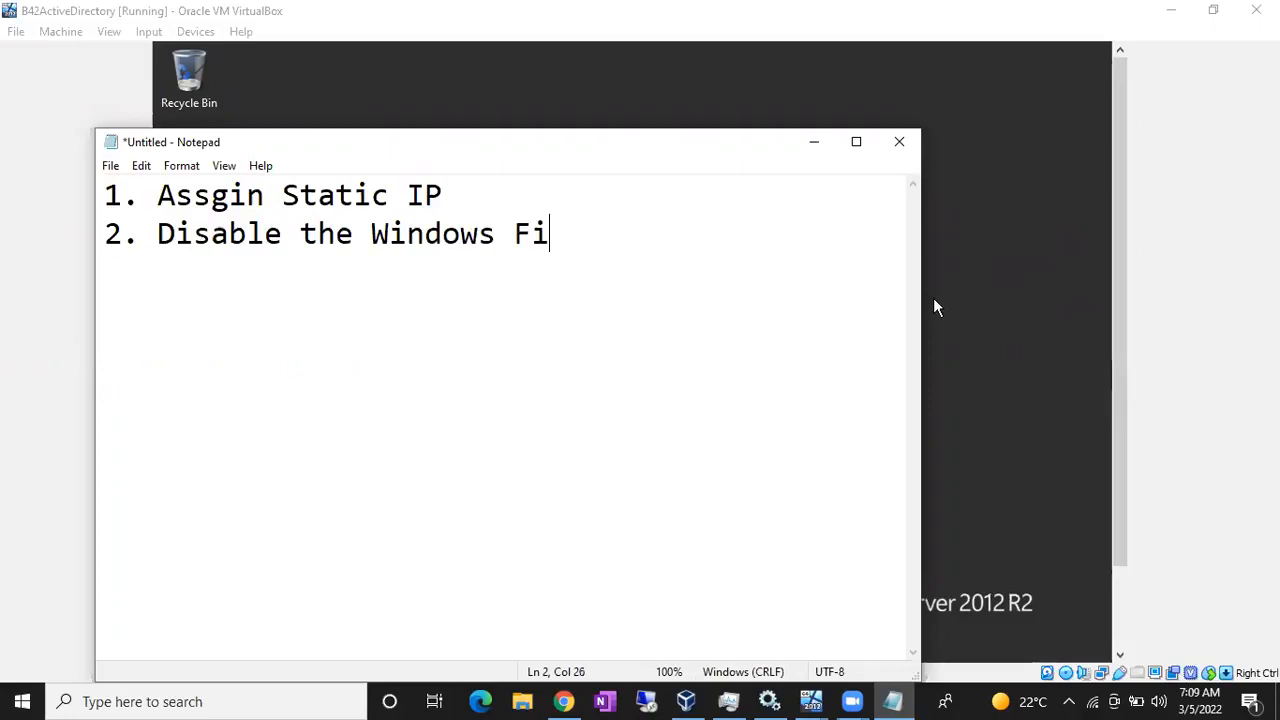
text(rewall)
key(Return)
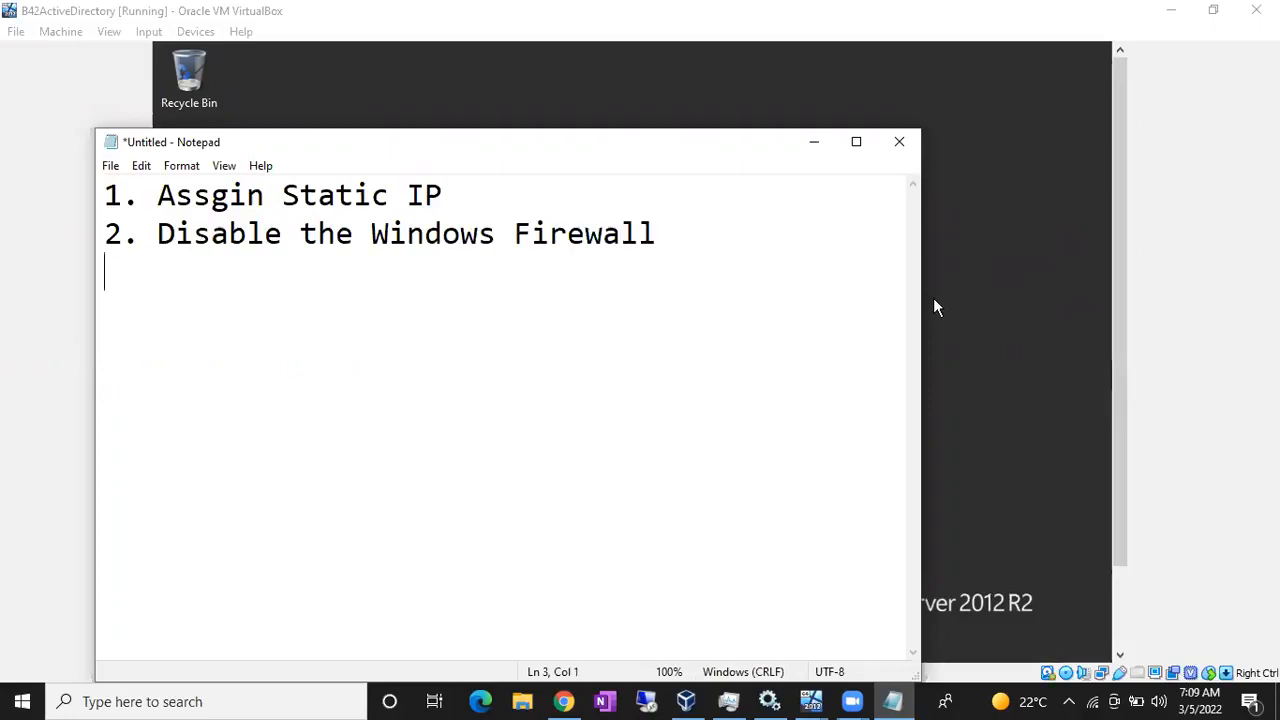
text(3. Change )
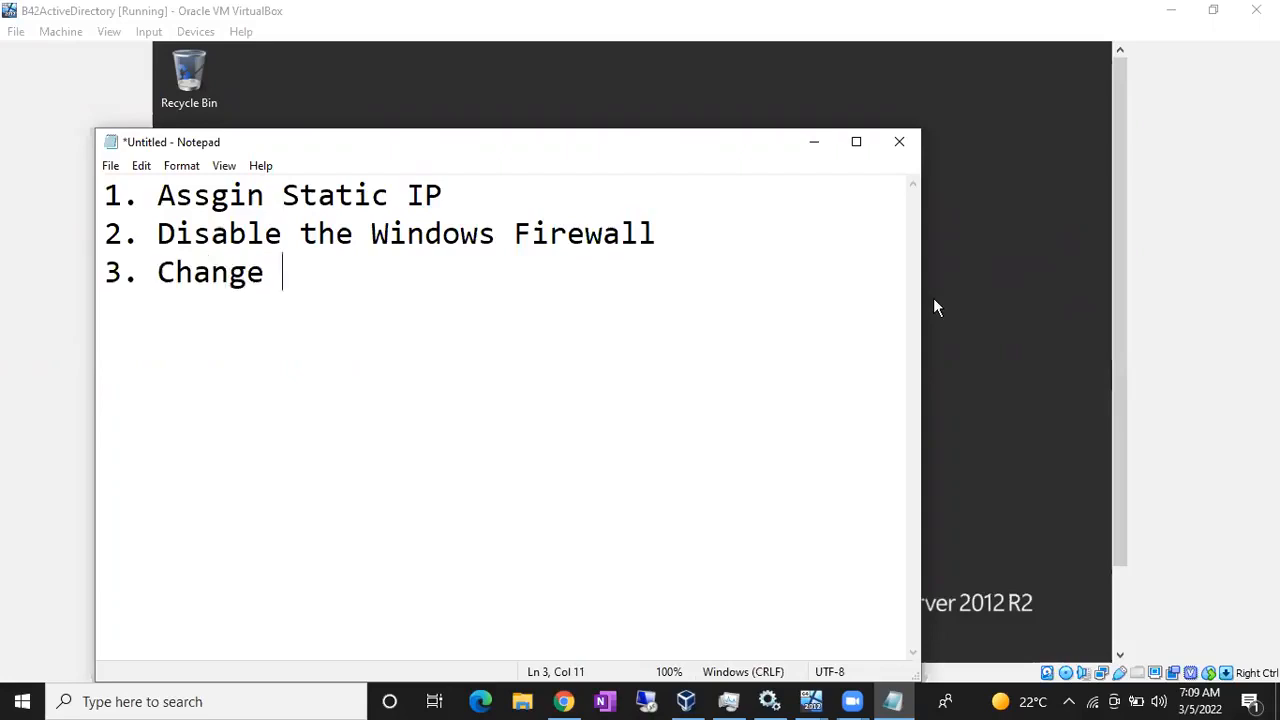
text(the server Names)
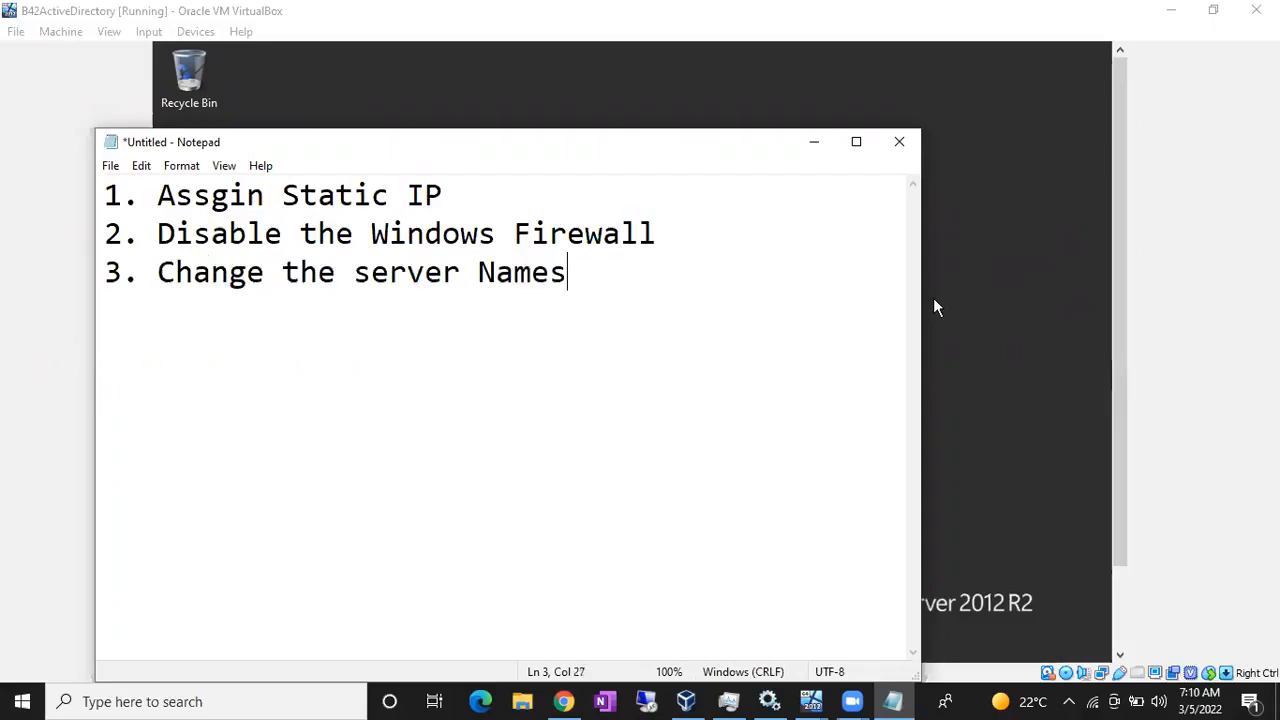
key(Return)
- Type steps 4-6: Install AD DS, Configure AD DS, Add Node1 and Node2 to the AD DS Setup
text(4)
text(. I)
text(nxta)
key(BackSpace)
key(BackSpace)
key(BackSpace)
text(sta)
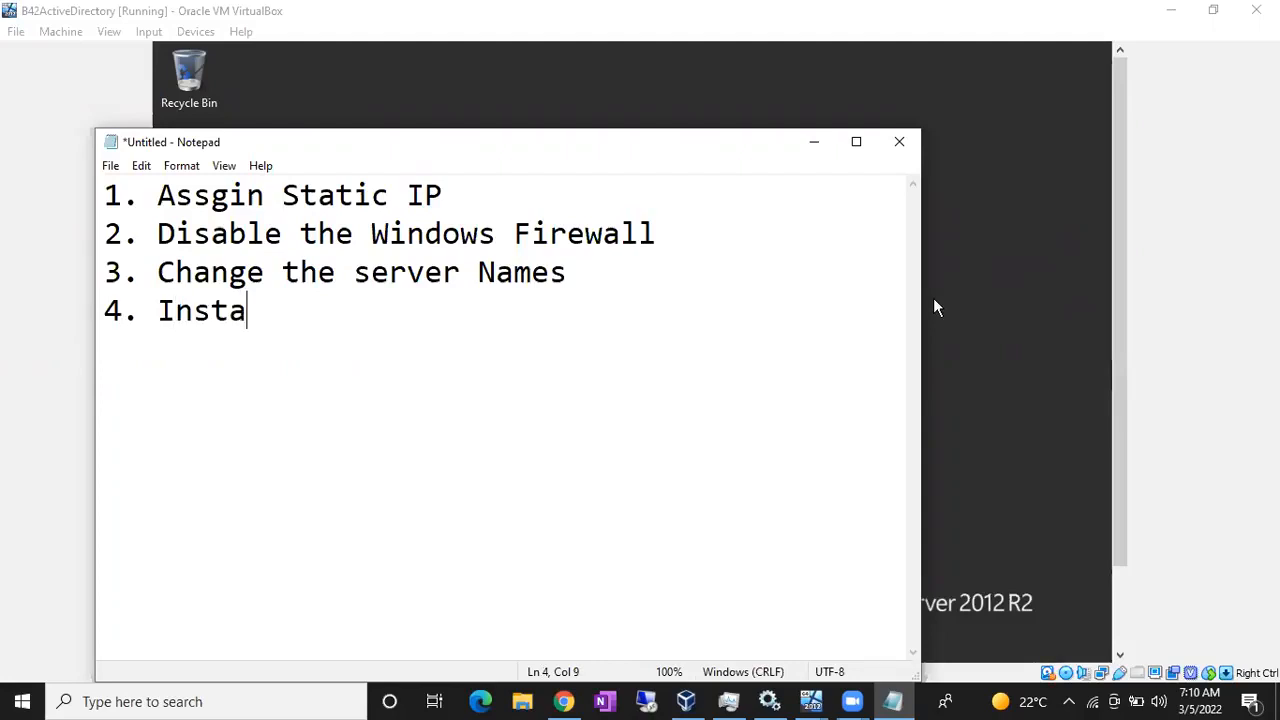
text(ll AD D)
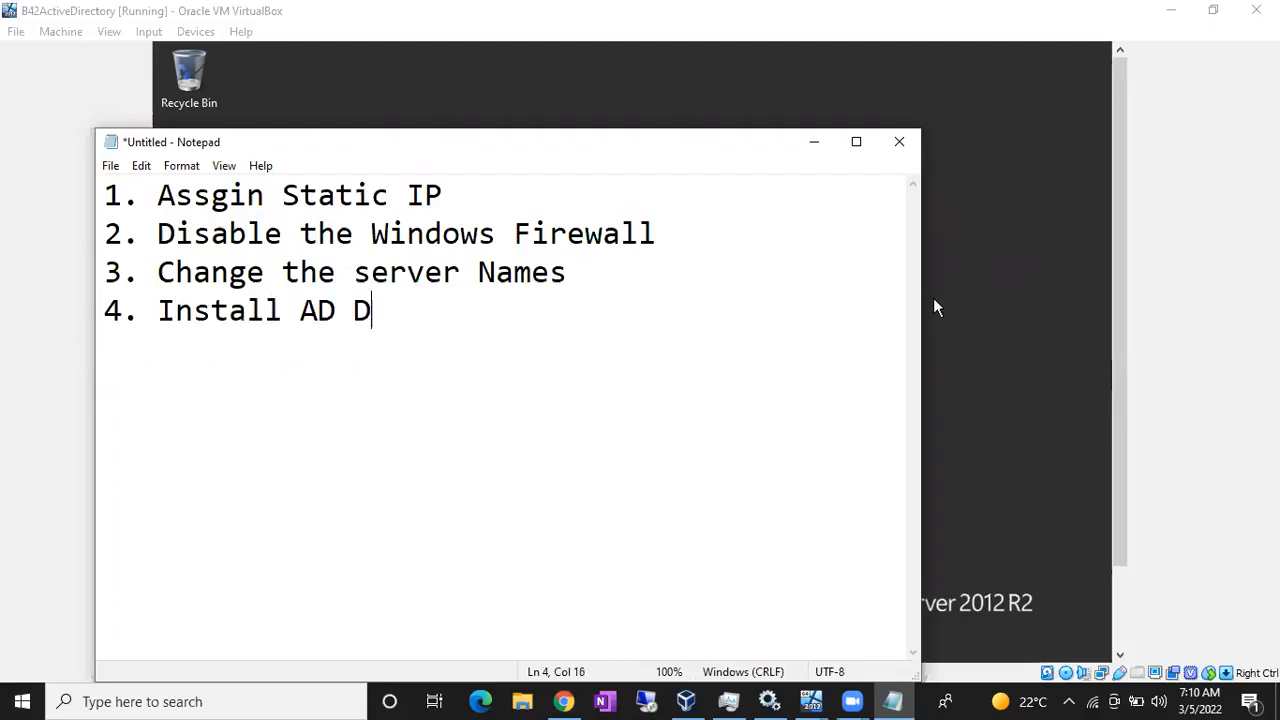
text(S)
key(Return)
text(5. Configur)
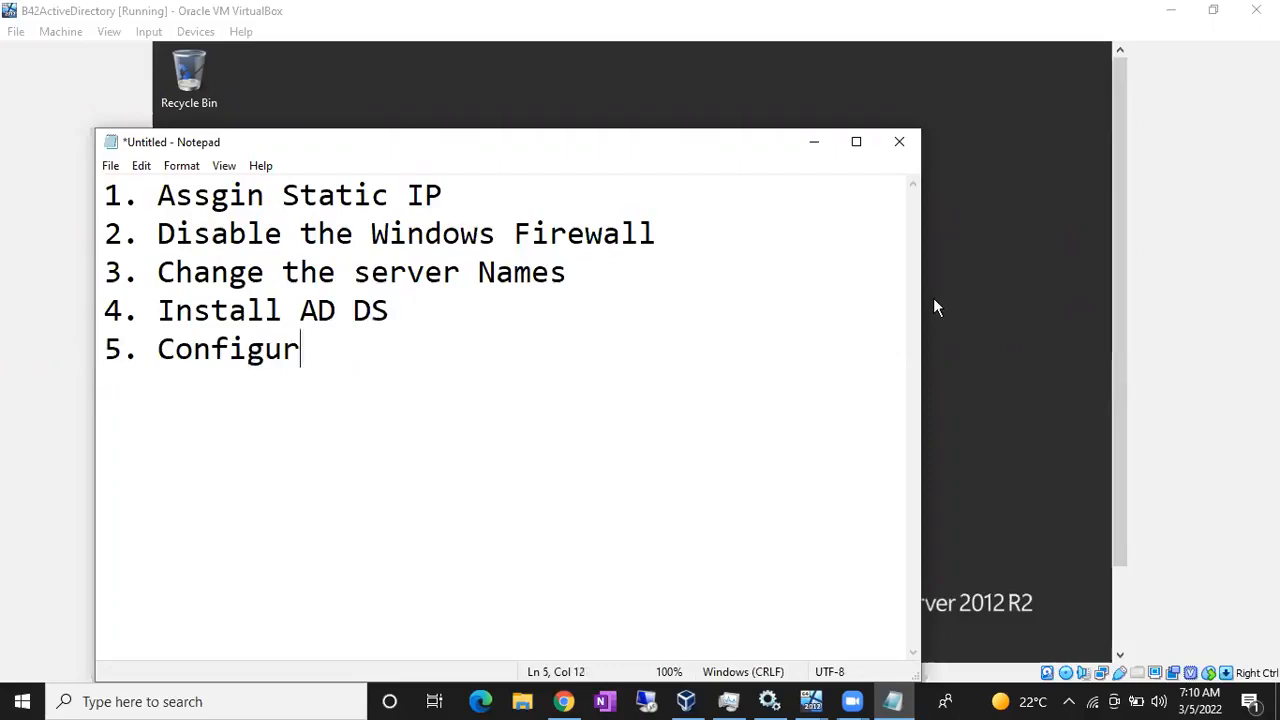
text(e AD DS)
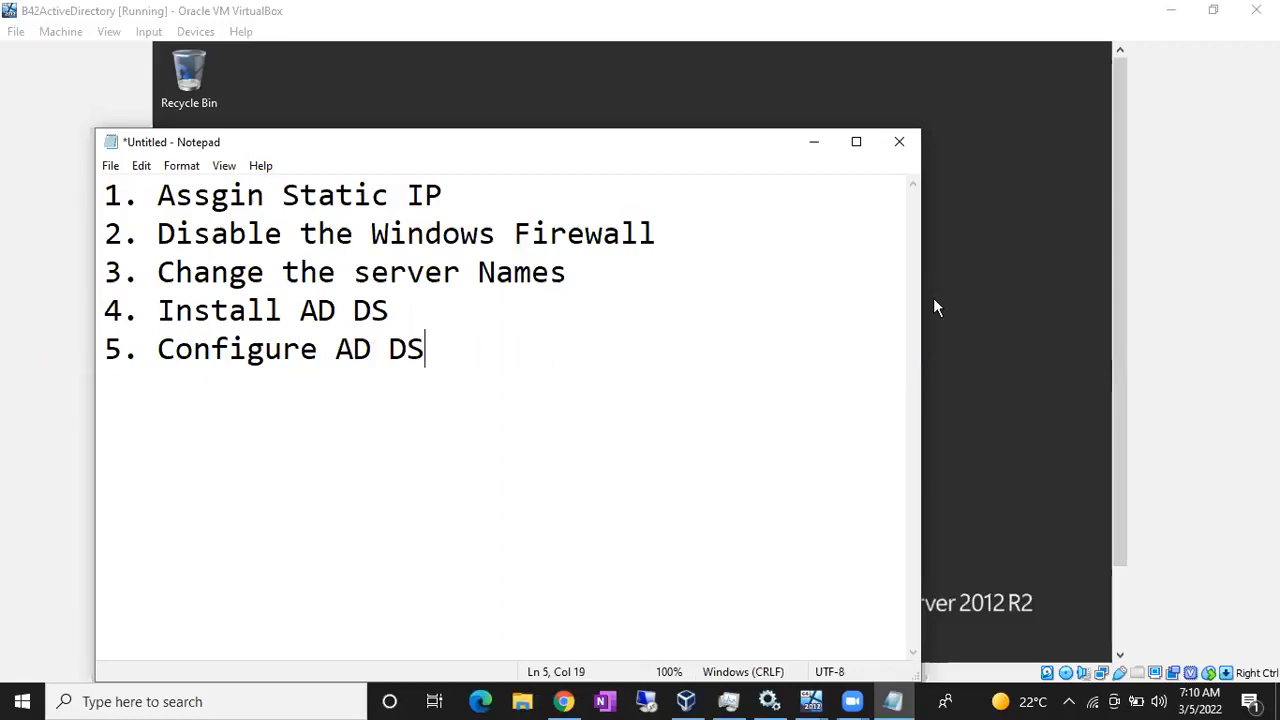
key(Return)
text(6. Add )
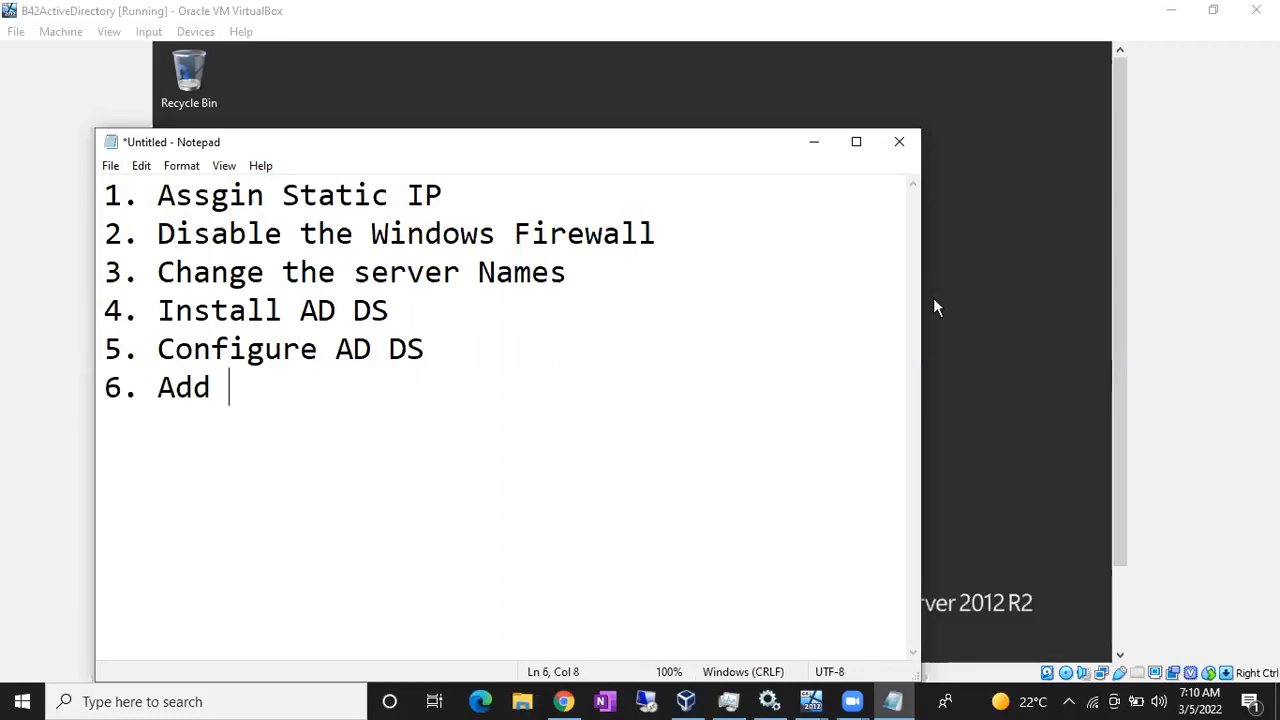
text(Node1 and No)
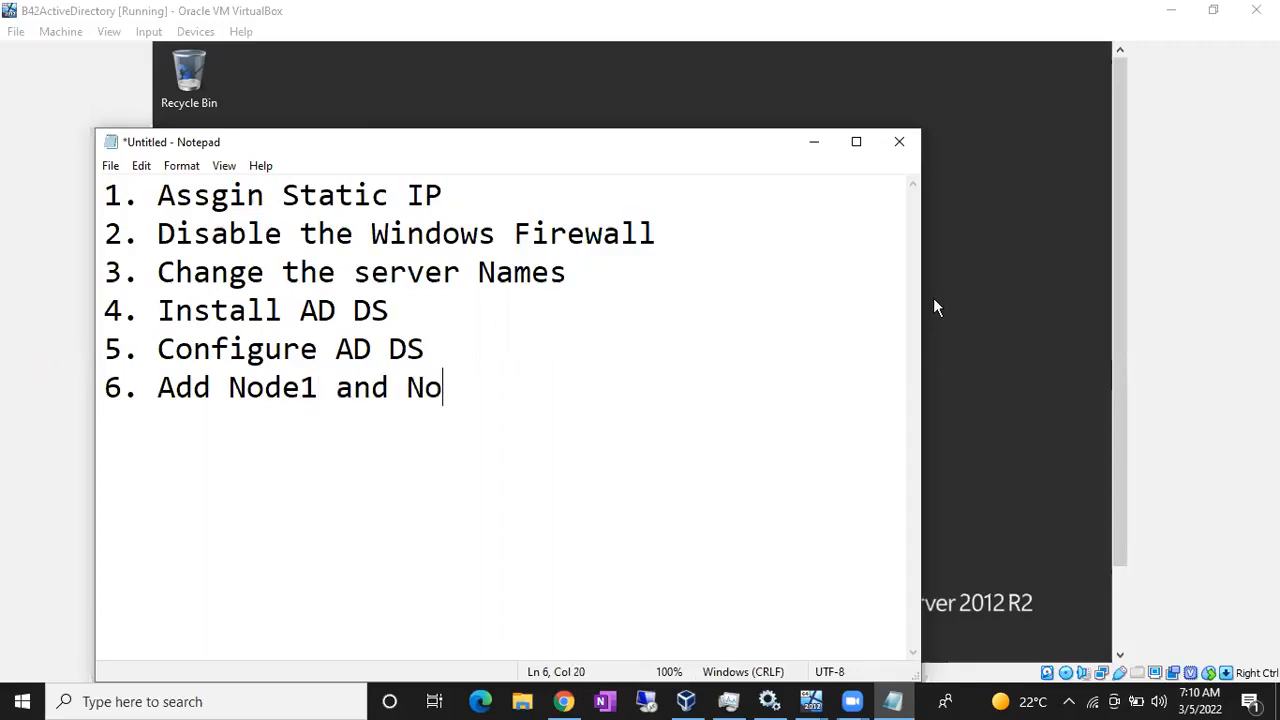
text(de2 to )
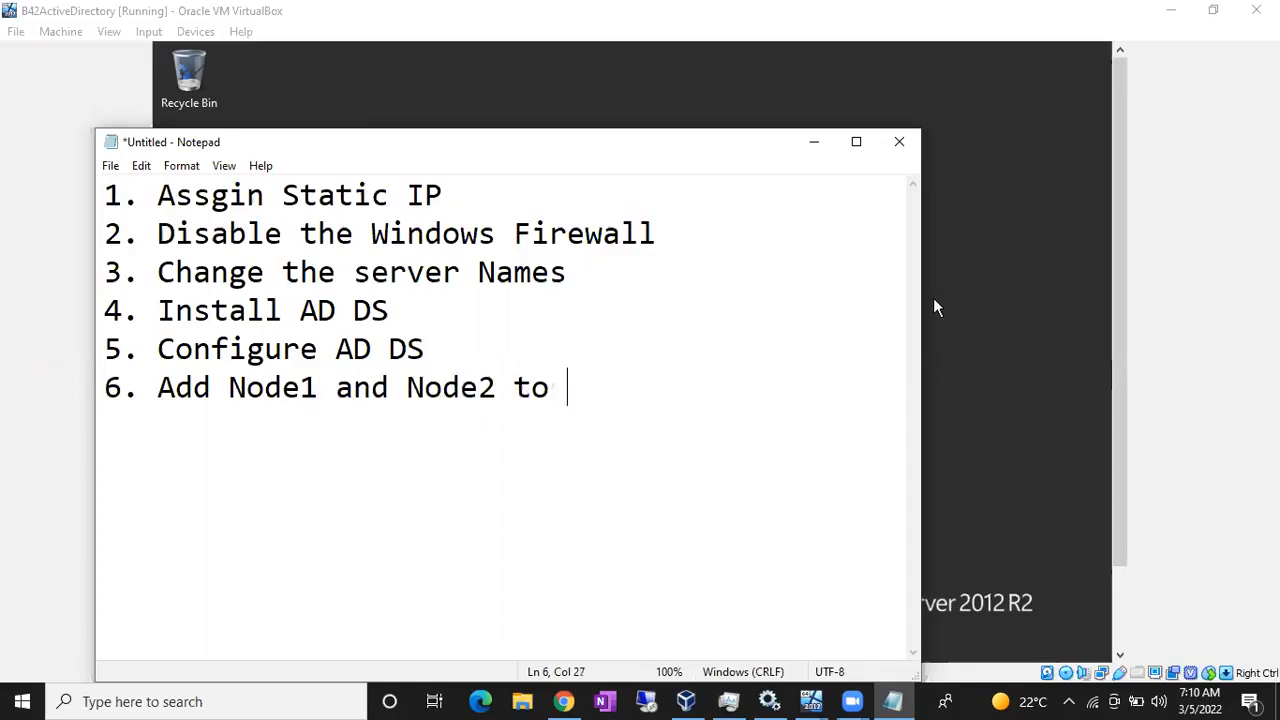
text(the AD DS)
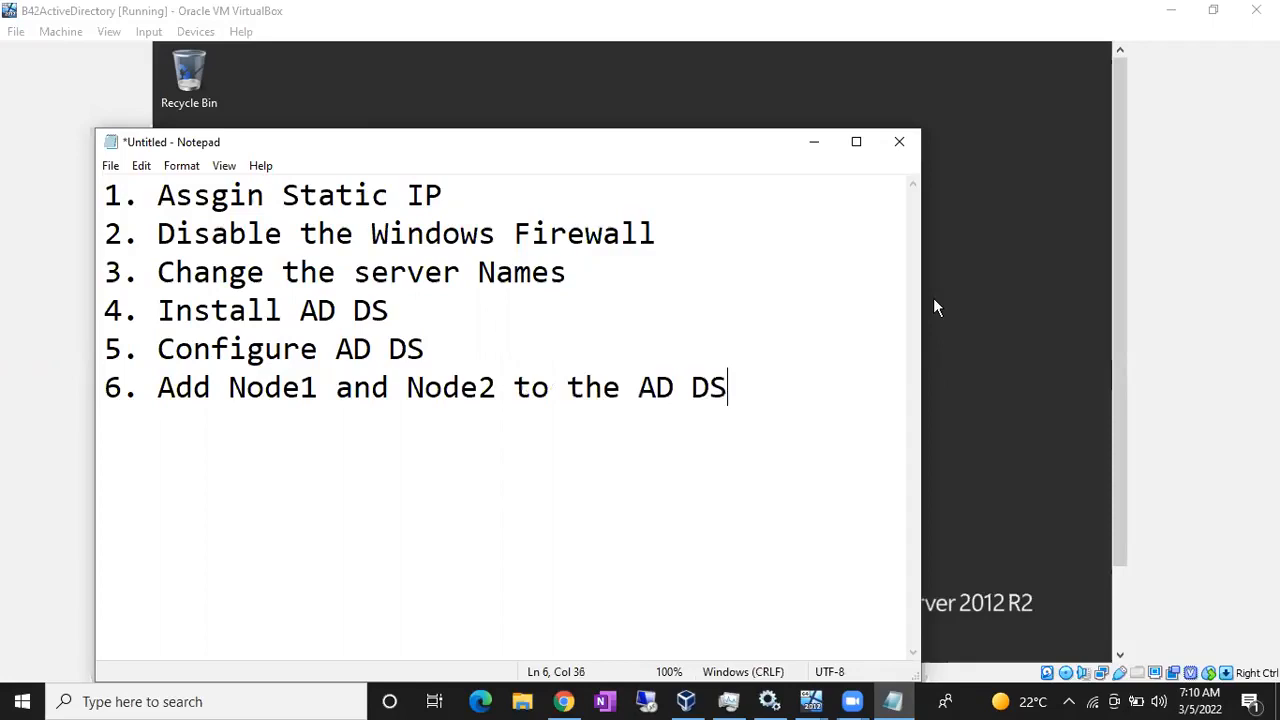
text( Setup)
key(Return)
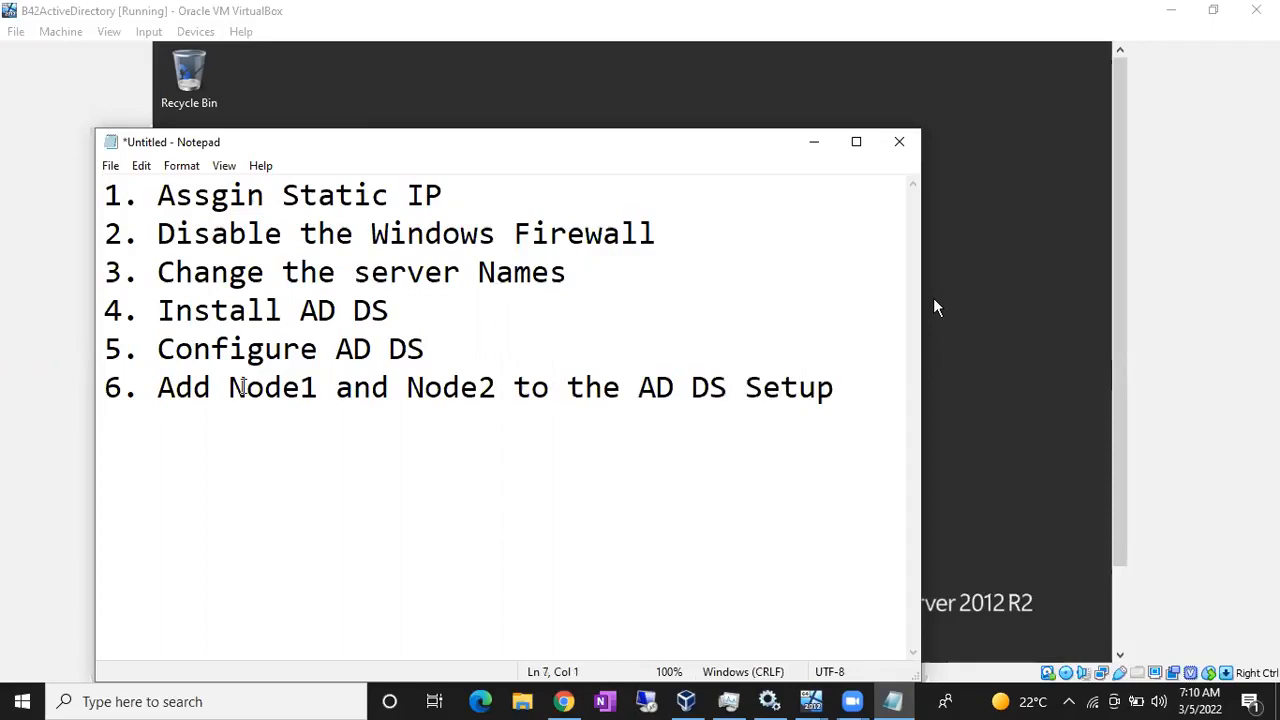
- Highlight the static IP step in the Notepad plan, then minimize Notepad
shift+click(143, 387)
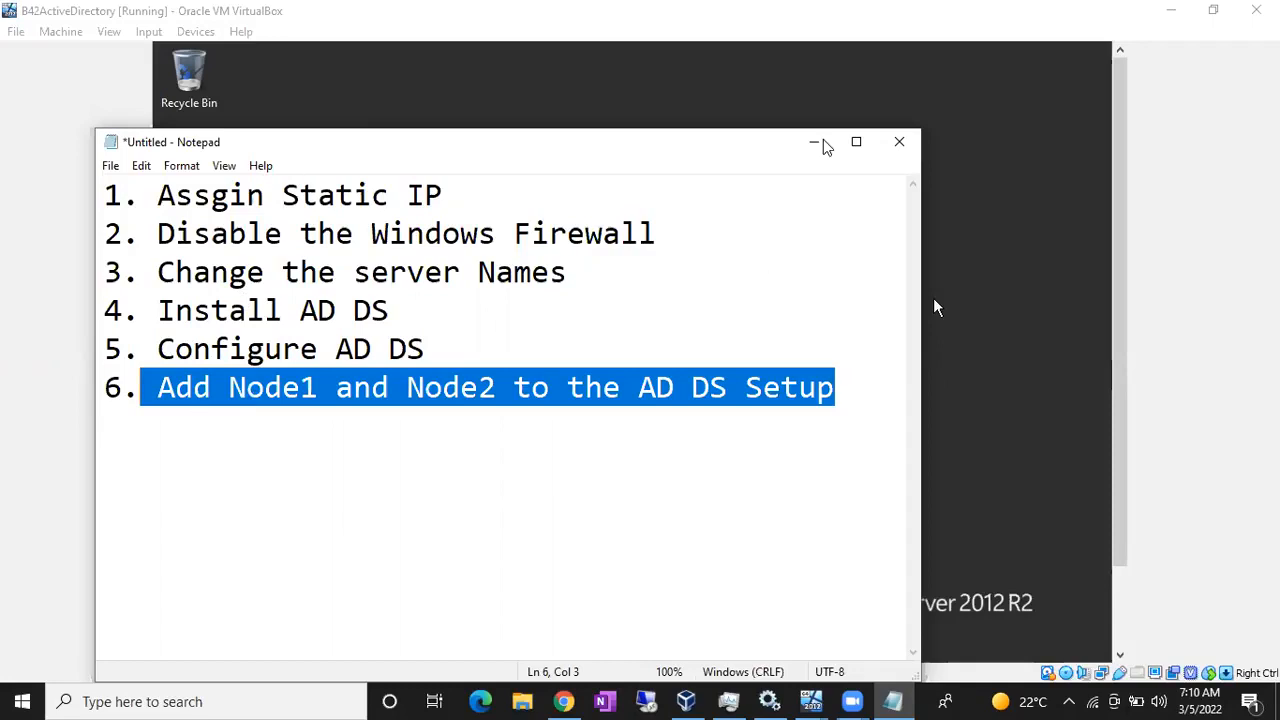
click(451, 195)
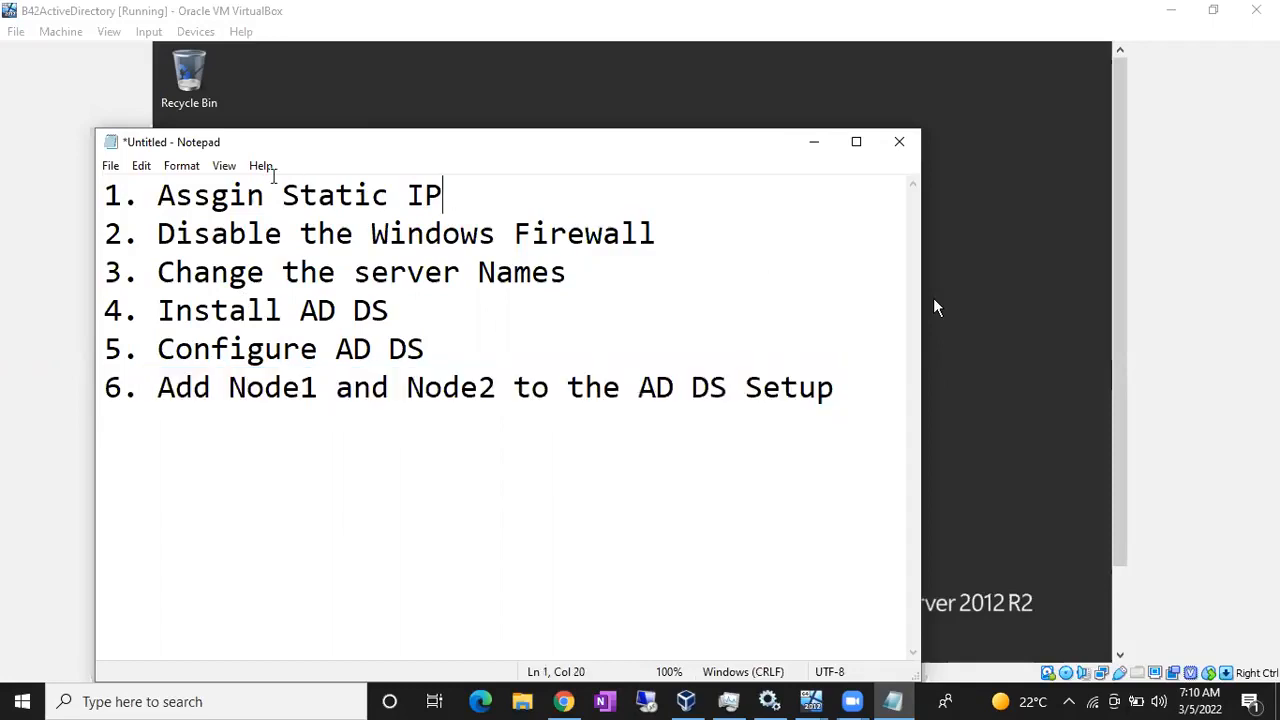
shift+click(102, 182)
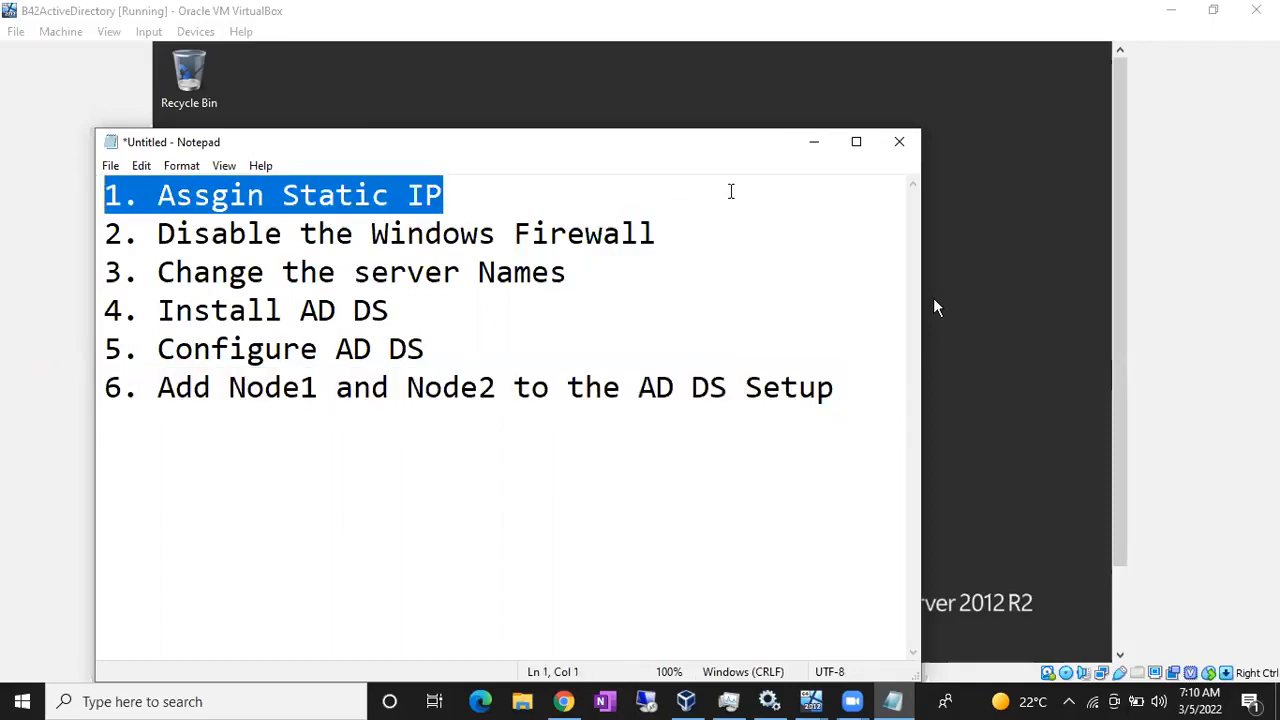
click(814, 141)
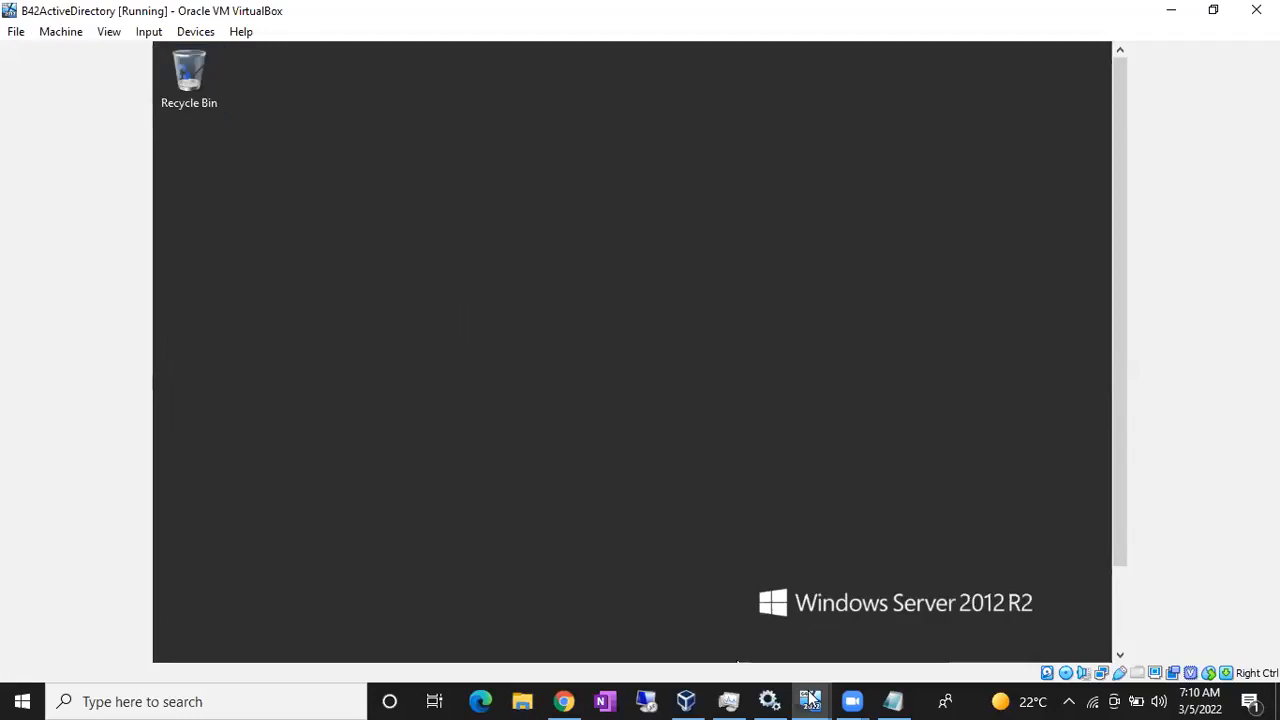
- Look at the B42NODE1 and B42NODE2 VMs, then switch to B42ActiveDirectory
mouse_move(812, 698)
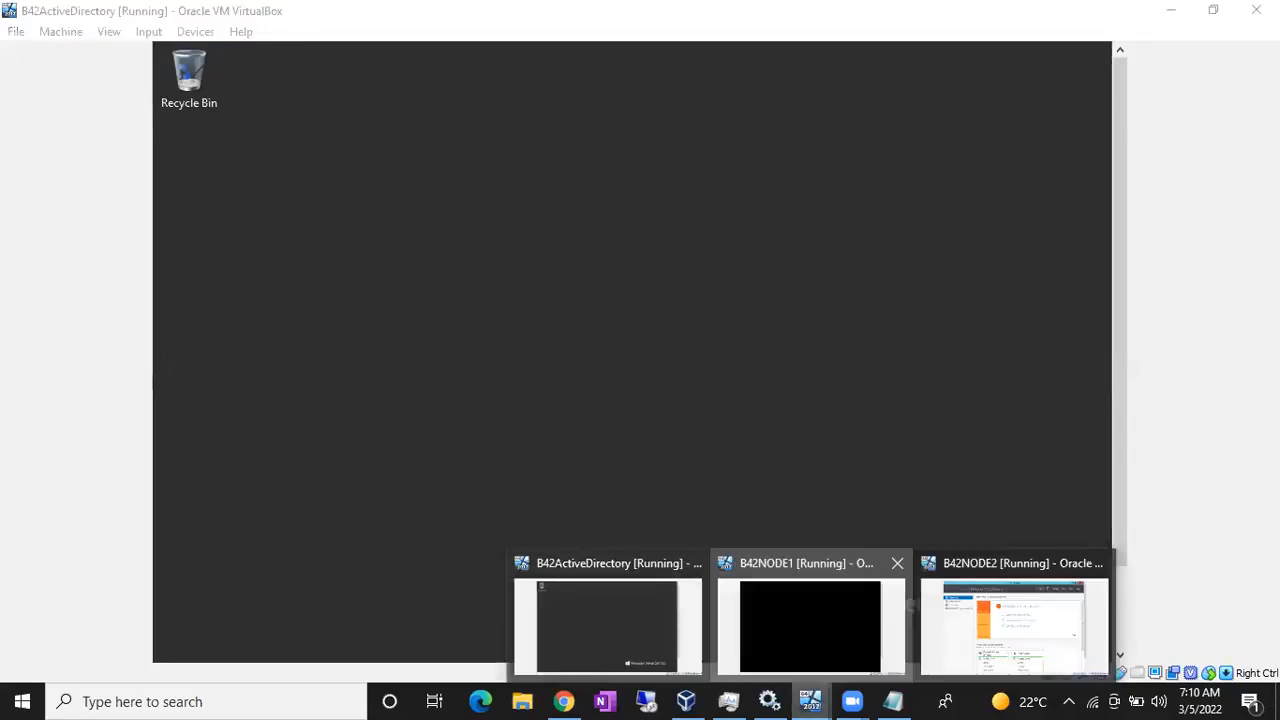
click(810, 625)
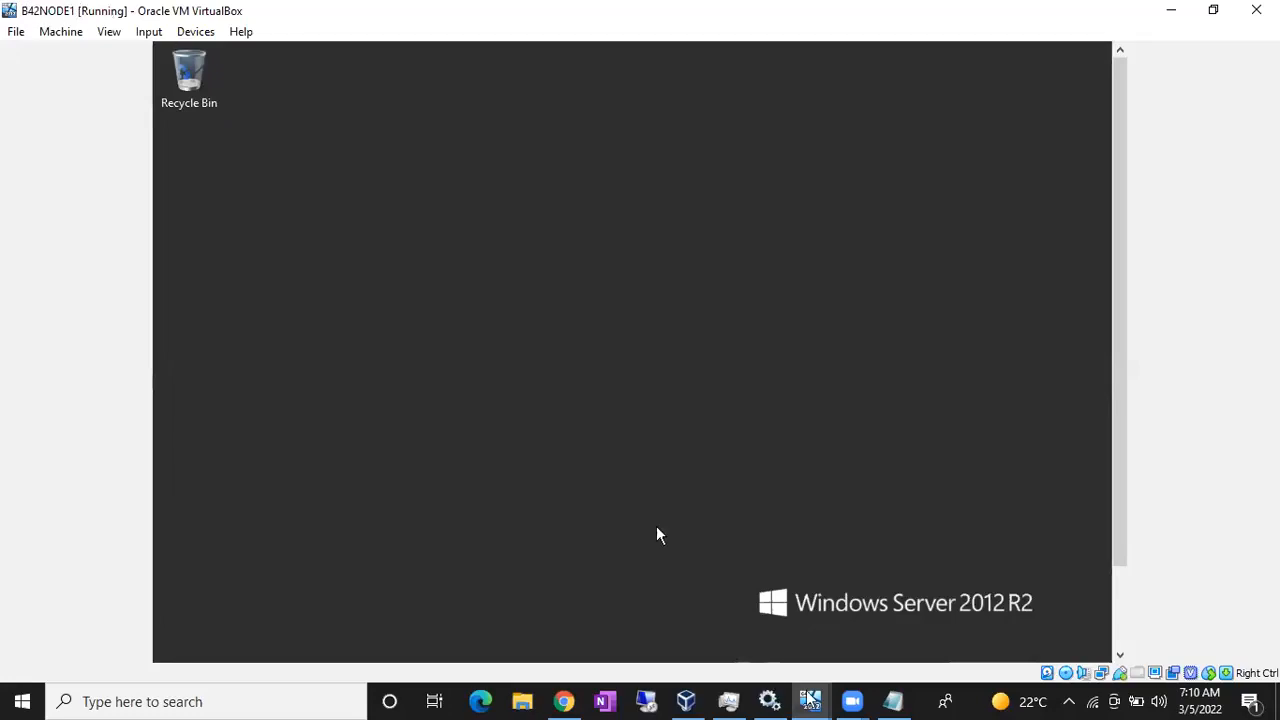
click(810, 701)
click(978, 645)
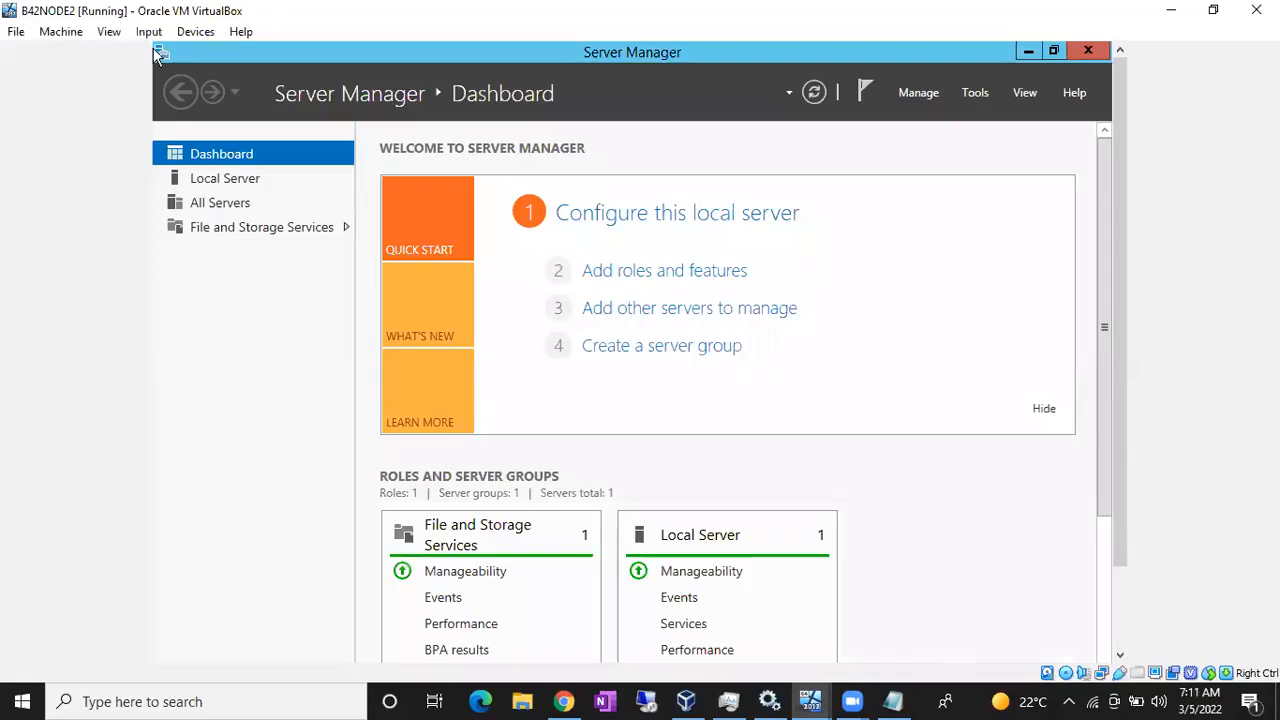
click(826, 697)
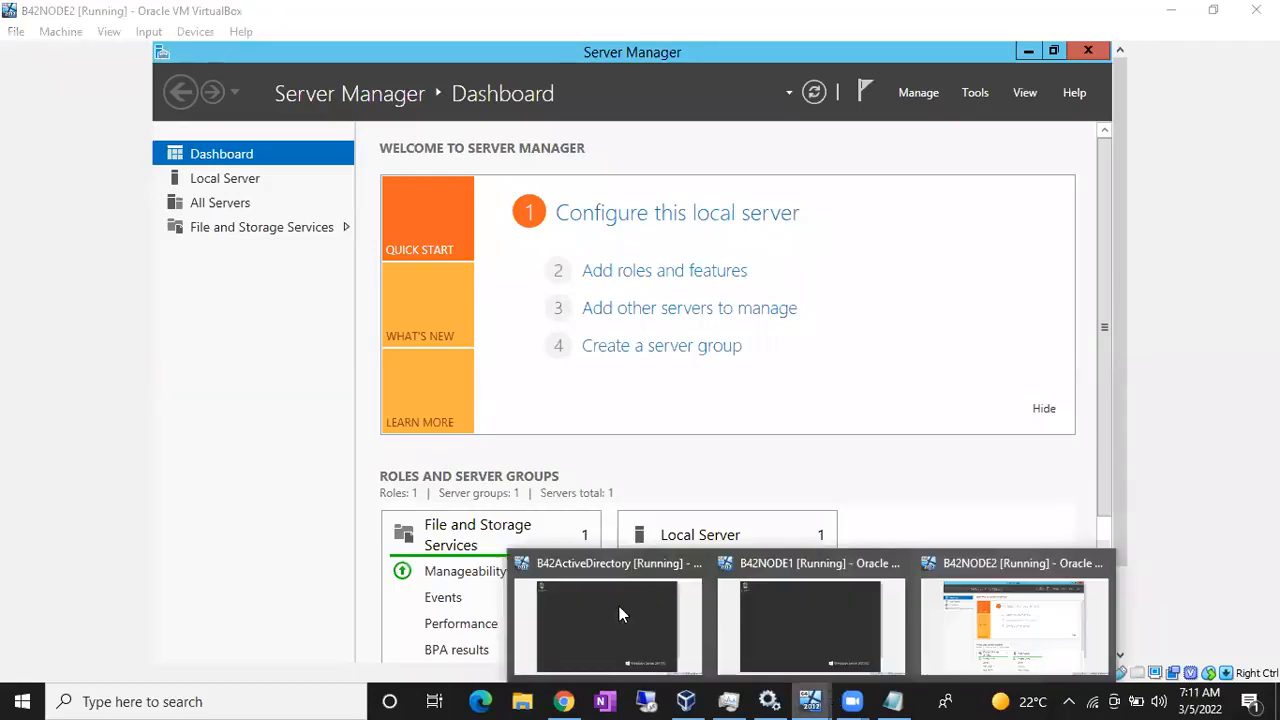
click(619, 606)
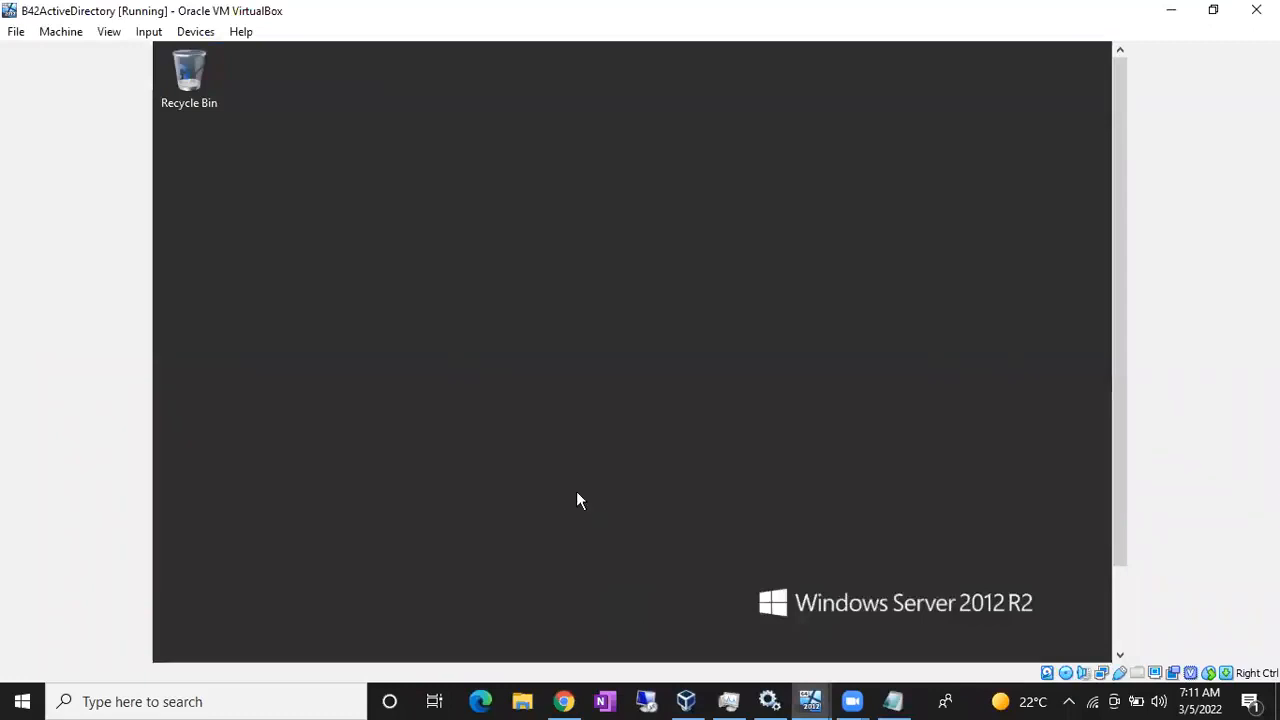
- Highlight the first three tasks in Notepad, then return to the B42ActiveDirectory VM
key(alt+Tab)
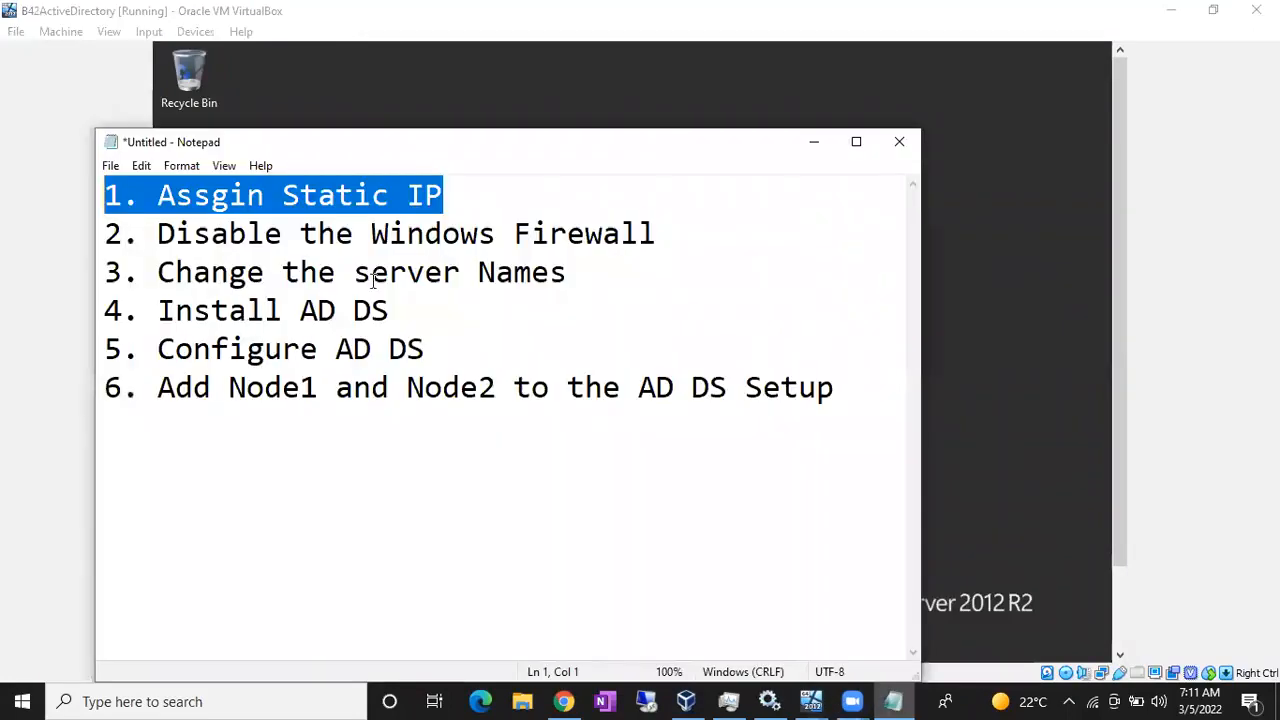
drag(567, 272, 98, 197)
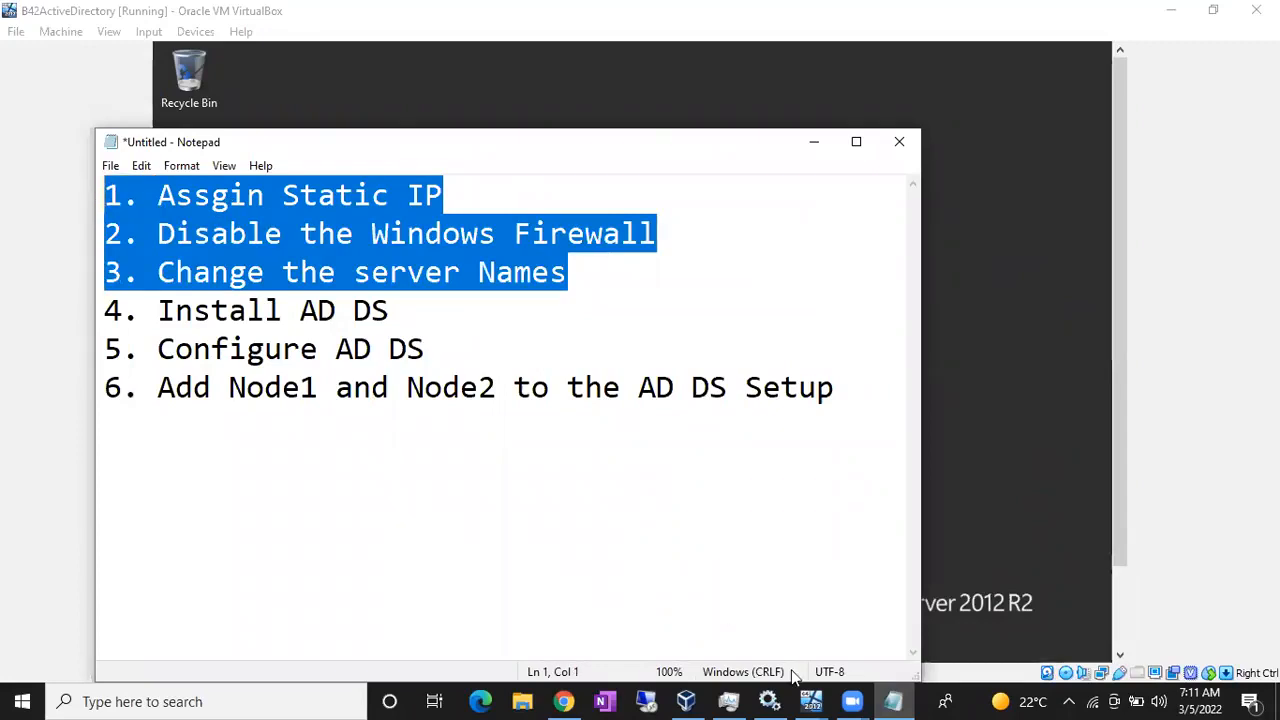
click(811, 700)
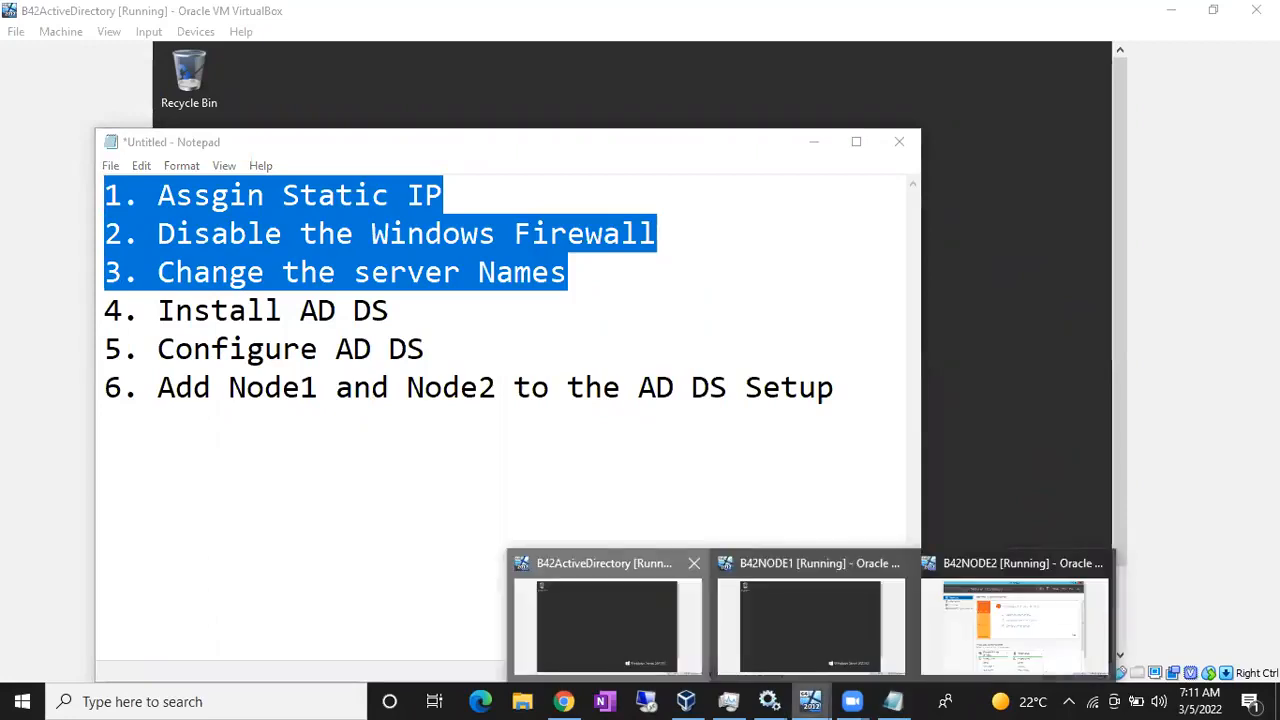
click(612, 647)
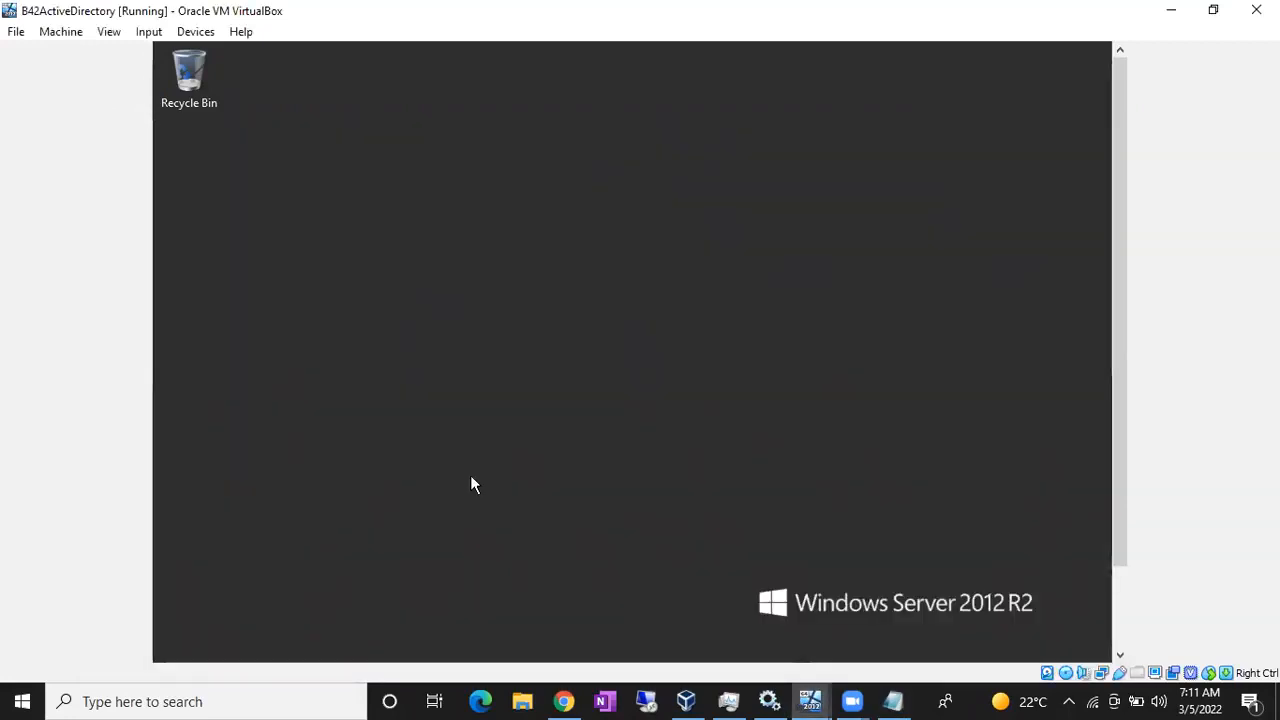
- Open Network Connections in the server VM with ncpa.cpl
key(super+r)
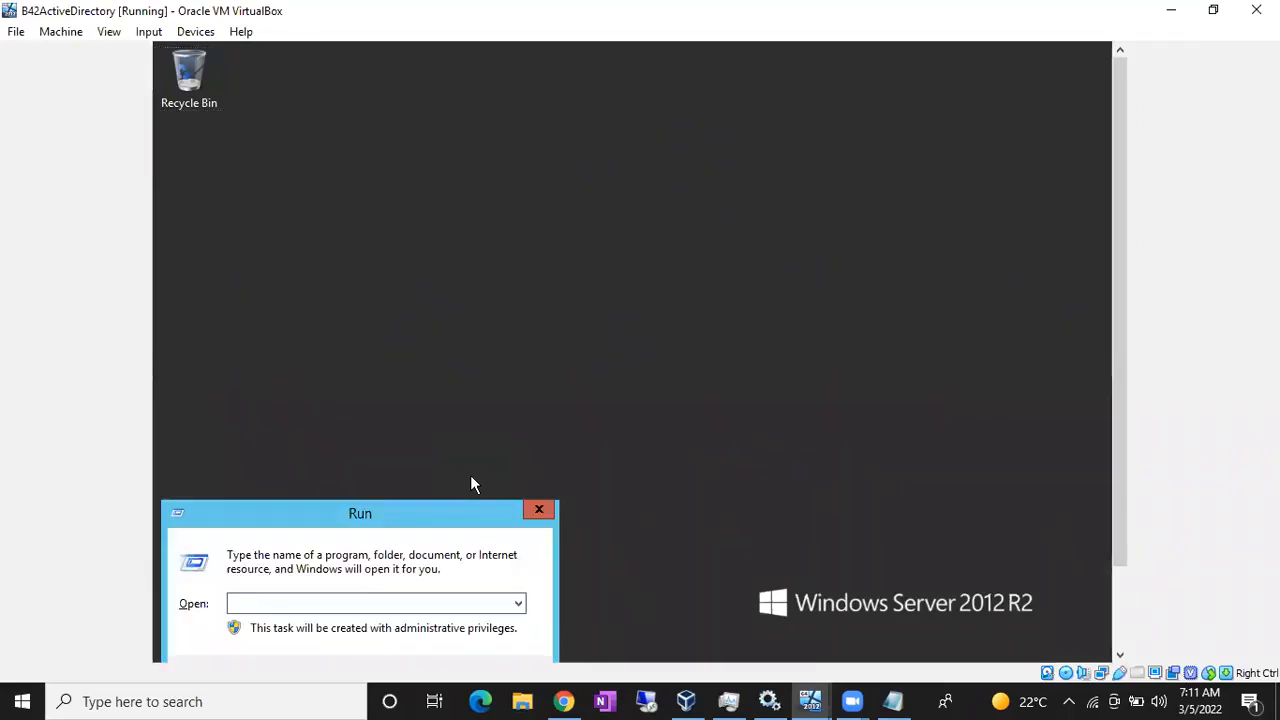
text(nc)
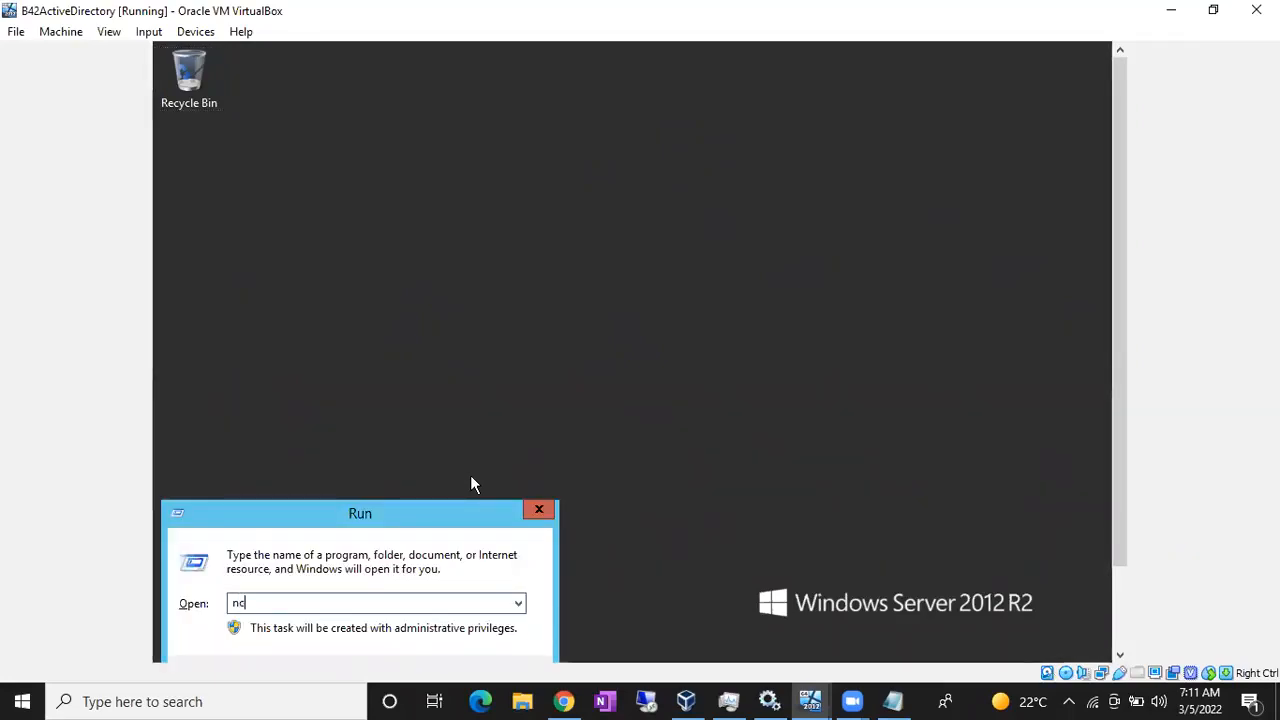
text(pa.cpl)
key(Return)
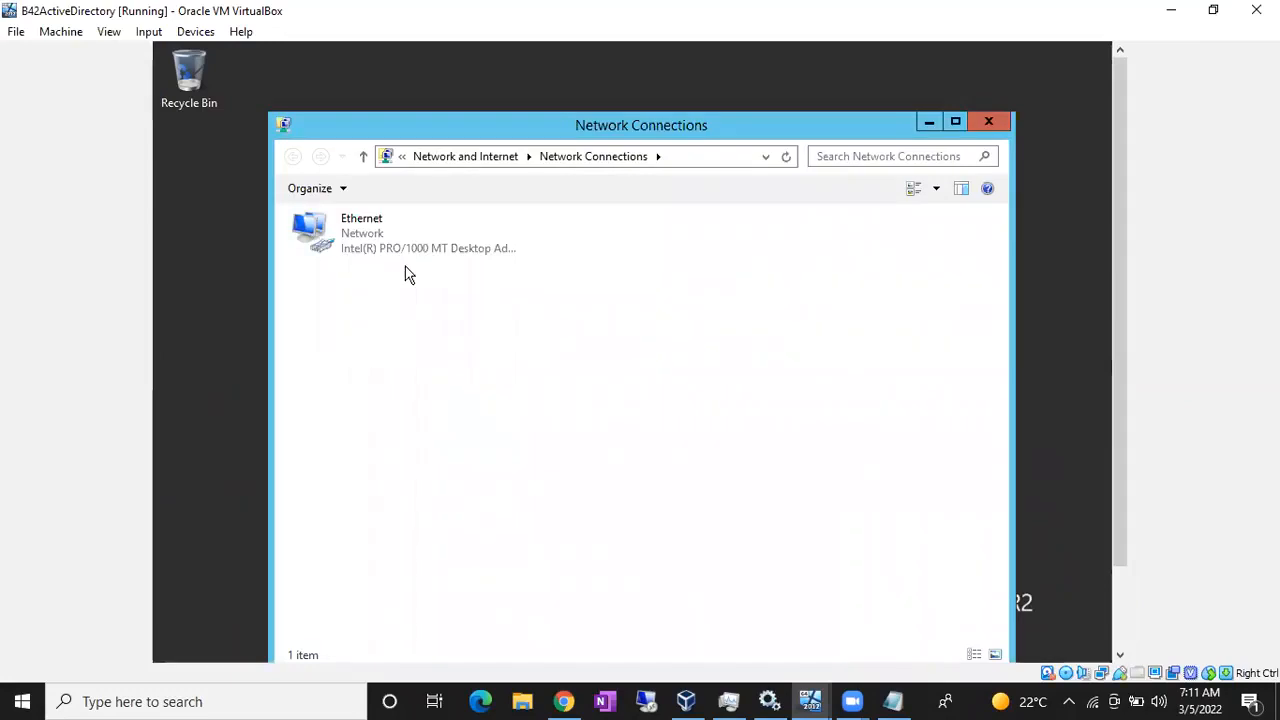
- In the Ethernet adapter's IPv4 properties, choose 'Use the following IP address'
click(384, 250)
right_click(384, 250)
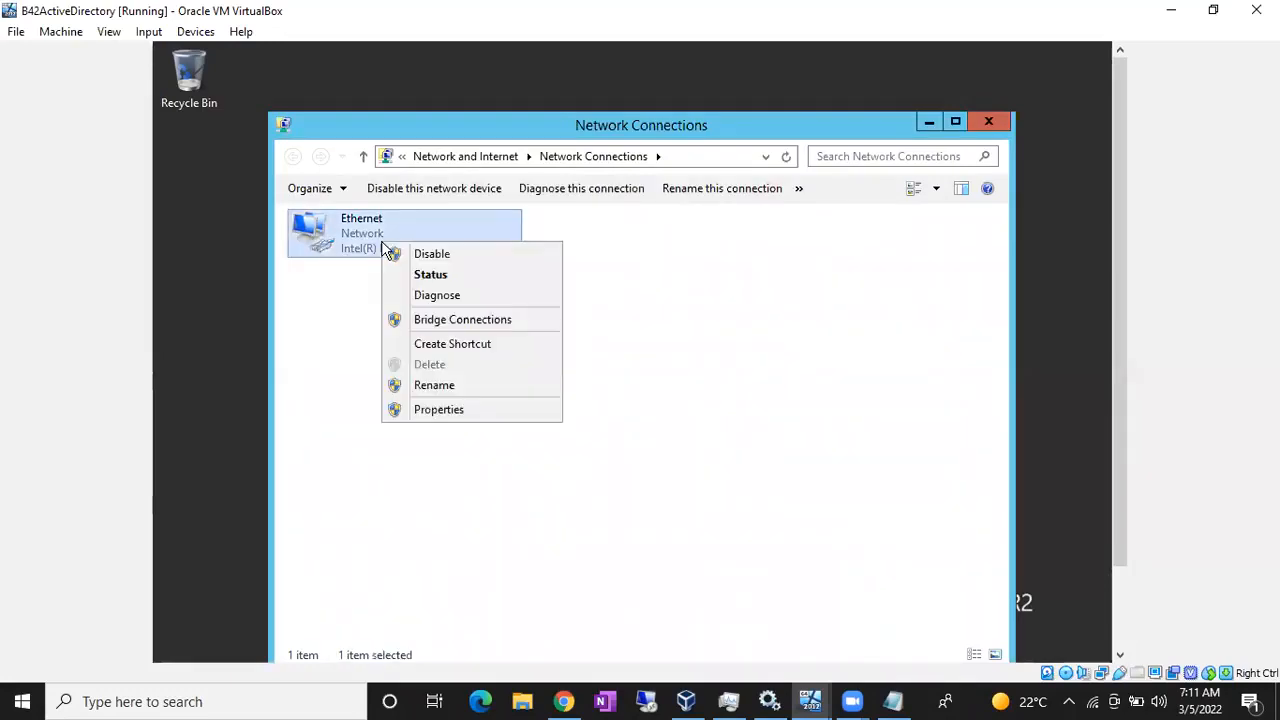
click(446, 413)
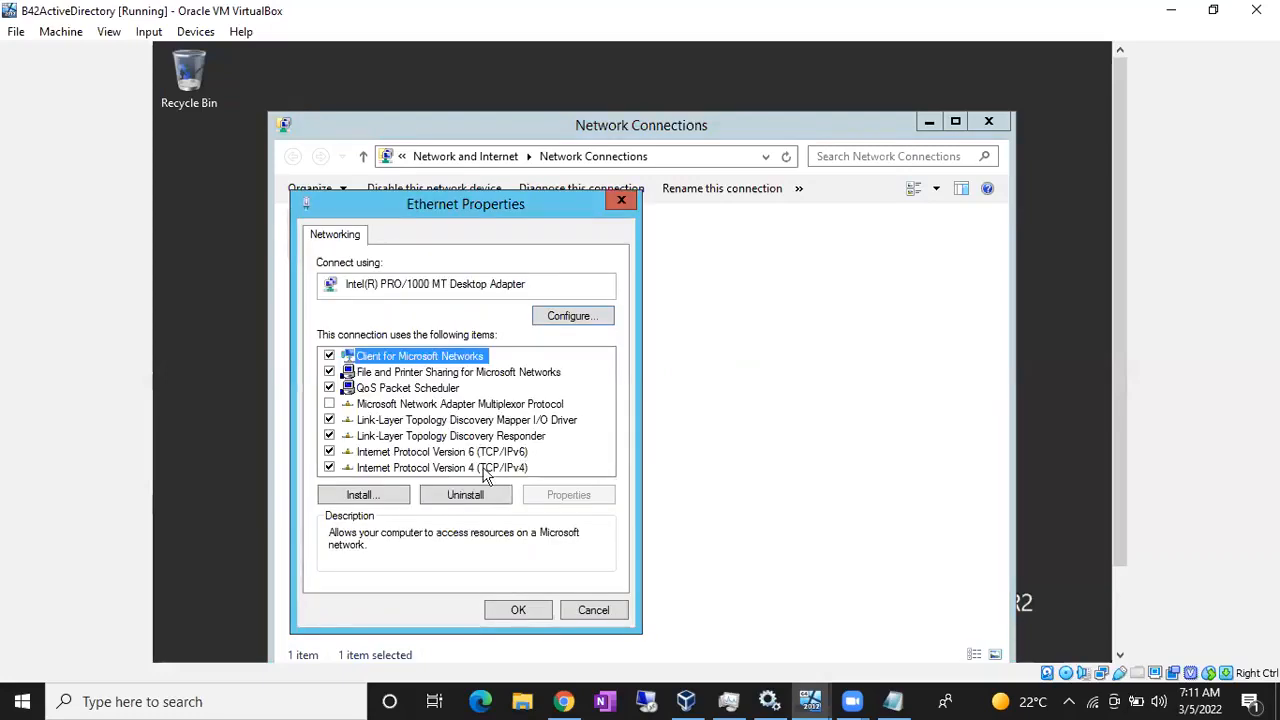
click(455, 468)
double_click(447, 470)
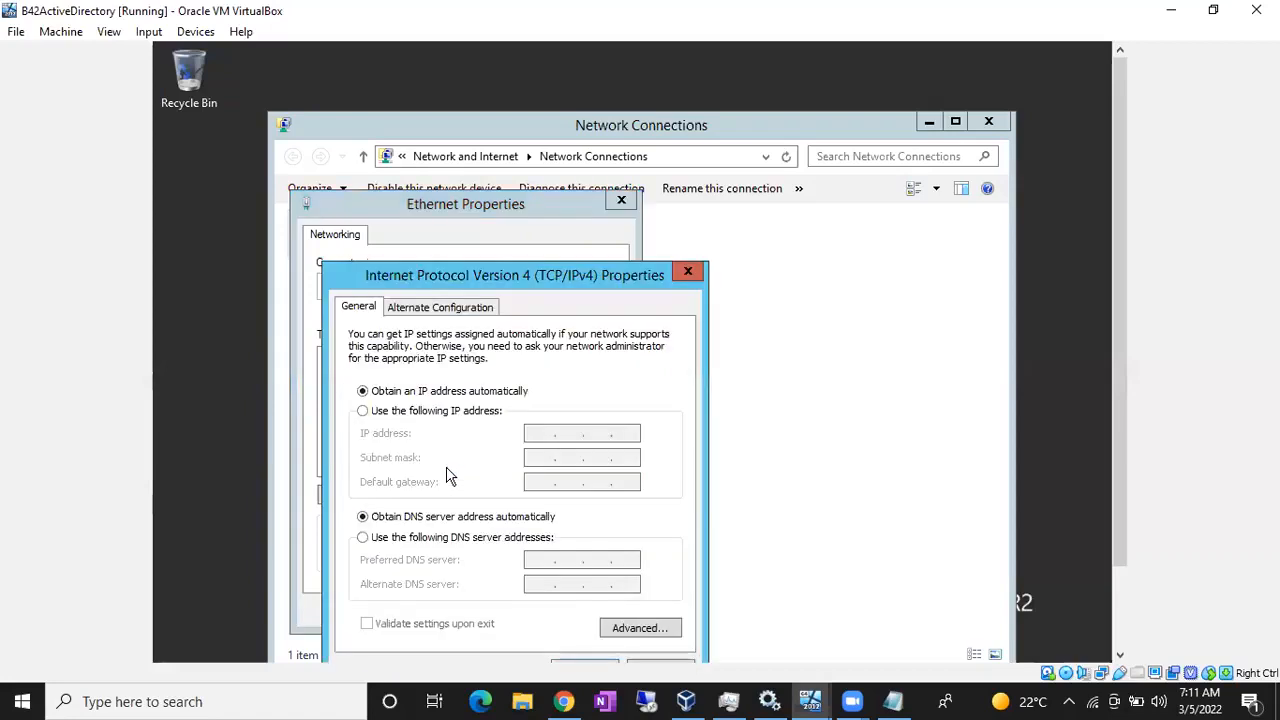
click(392, 418)
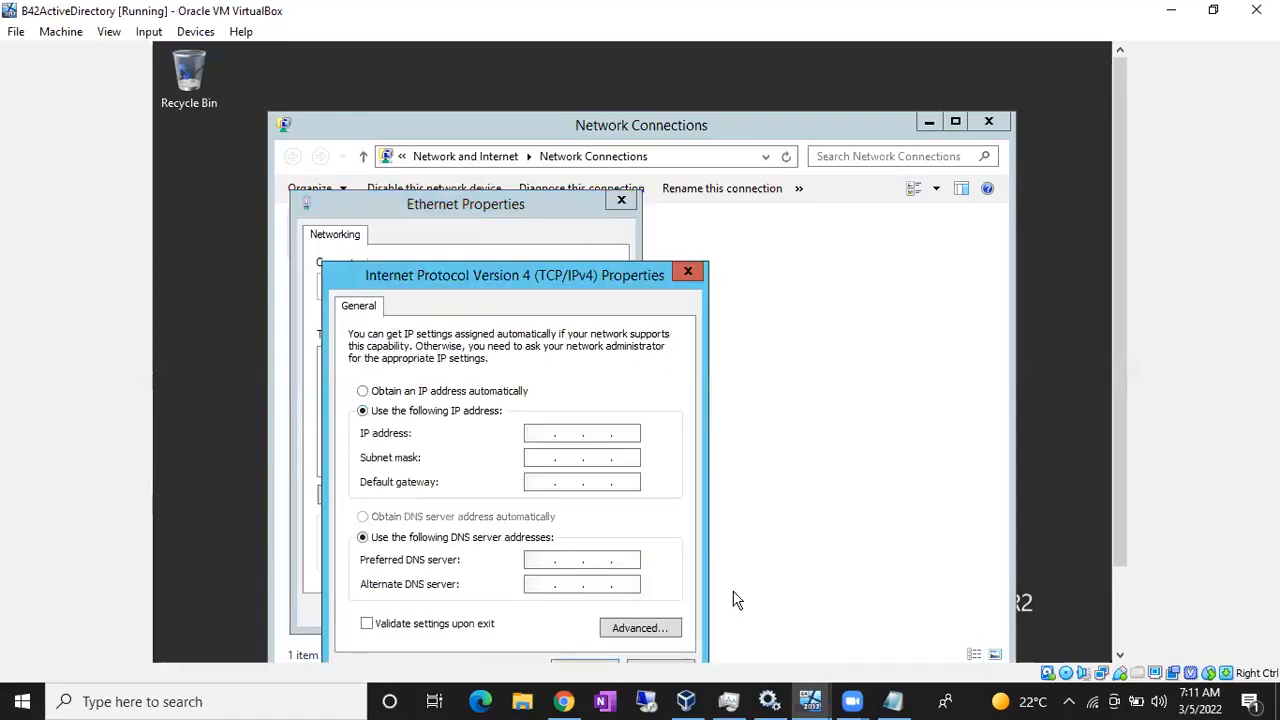
click(893, 702)
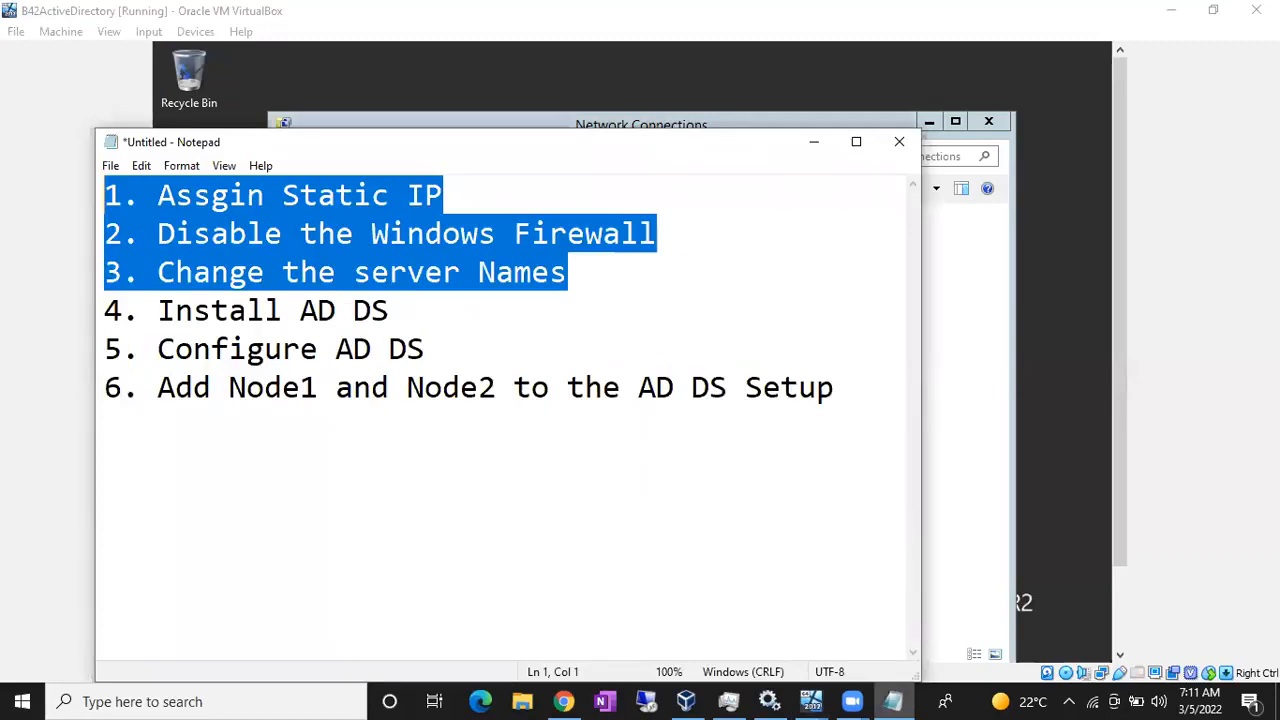
- Under an 'IP Add' heading, type AD: 10.10.10.100, Node1: 10.10.10.1, Node 2: 10.10.10.2
click(105, 464)
text(IP )
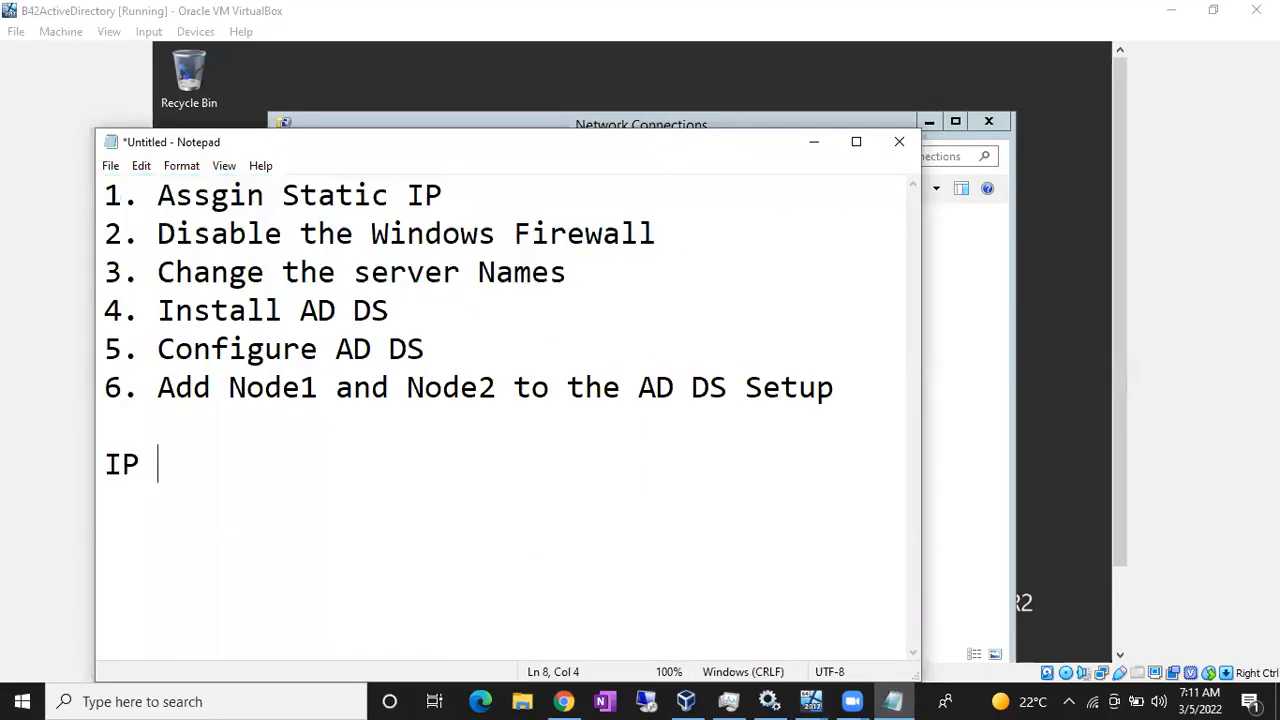
text(Add)
key(Return)
text(AD)
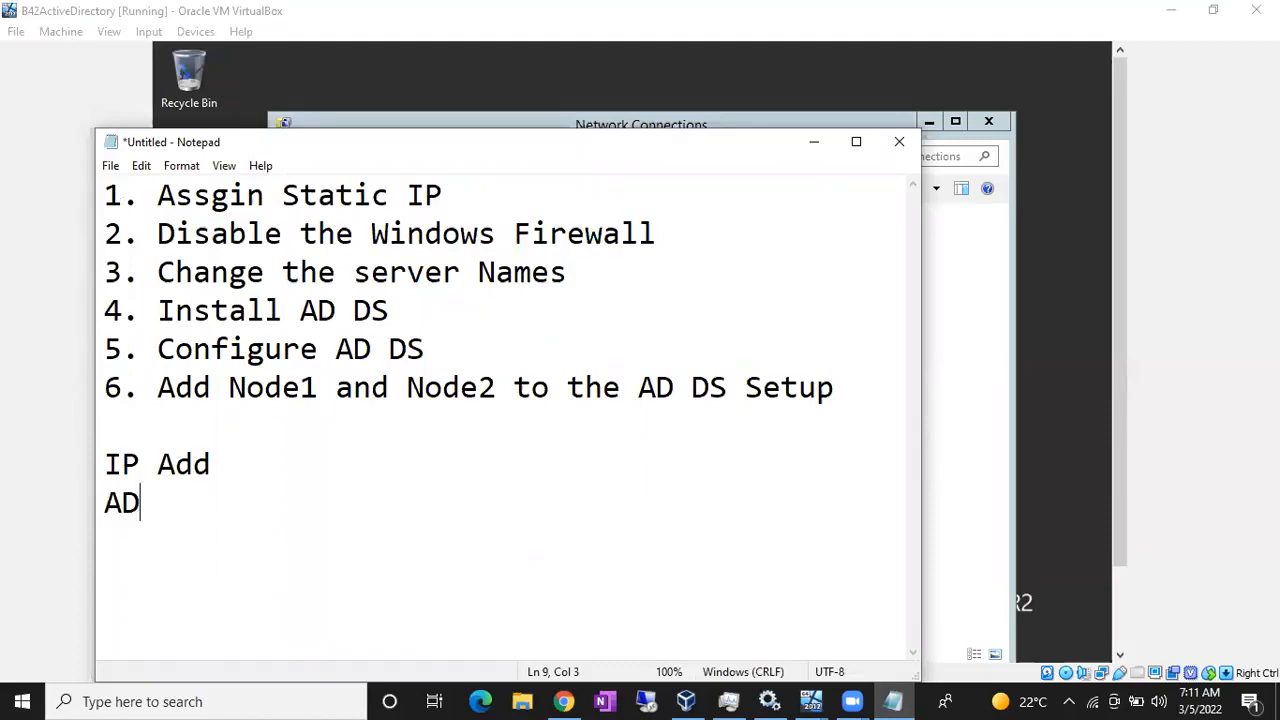
text(: 10.10.10.10)
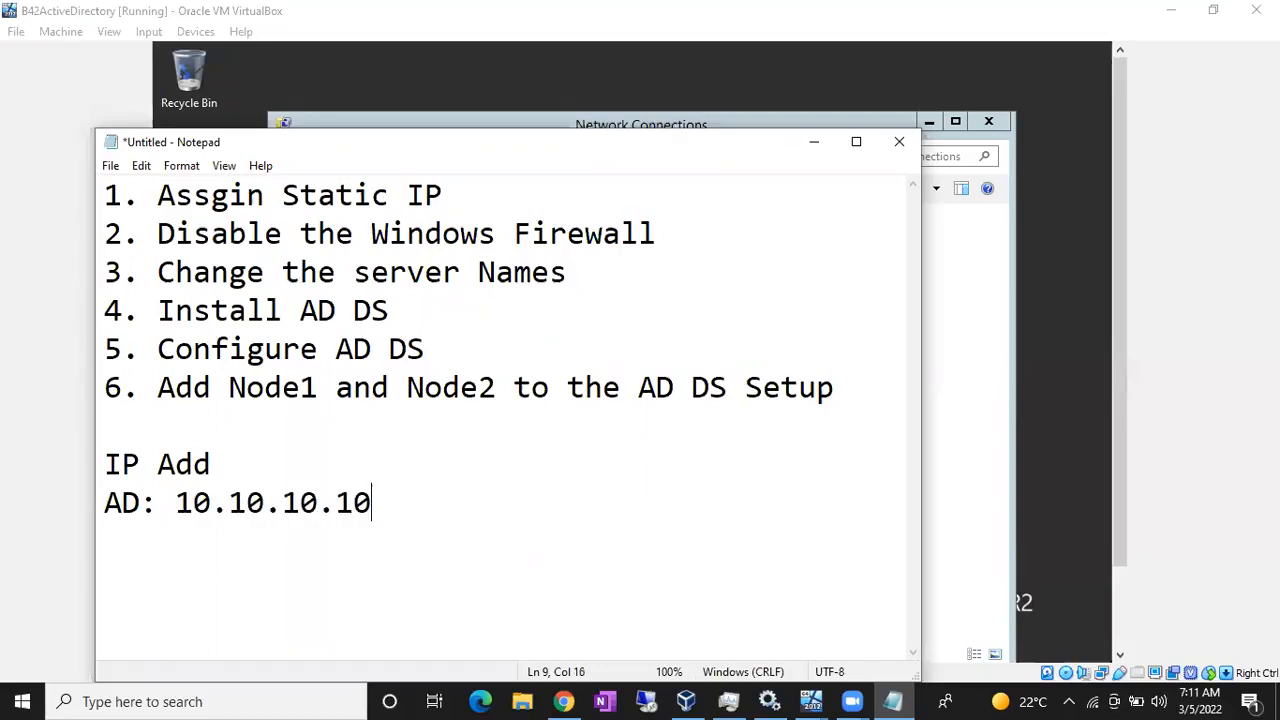
text(0)
key(Return)
text(Node1:)
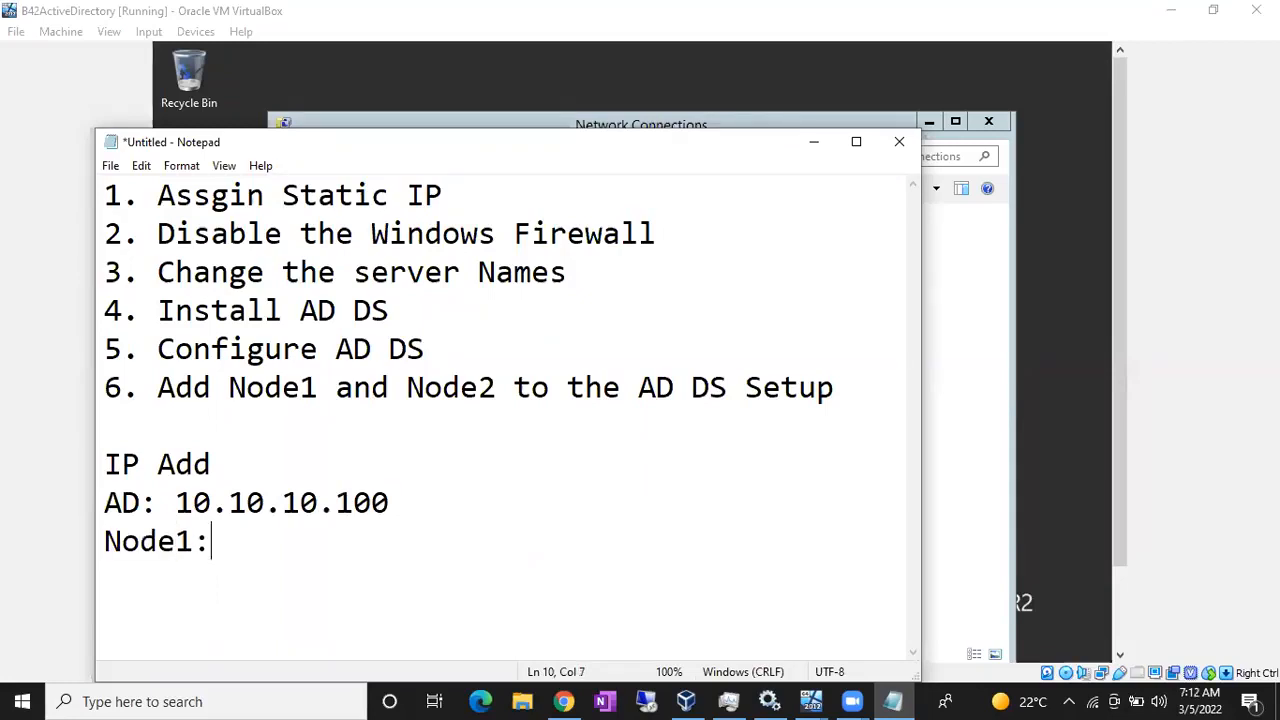
text( 10.1)
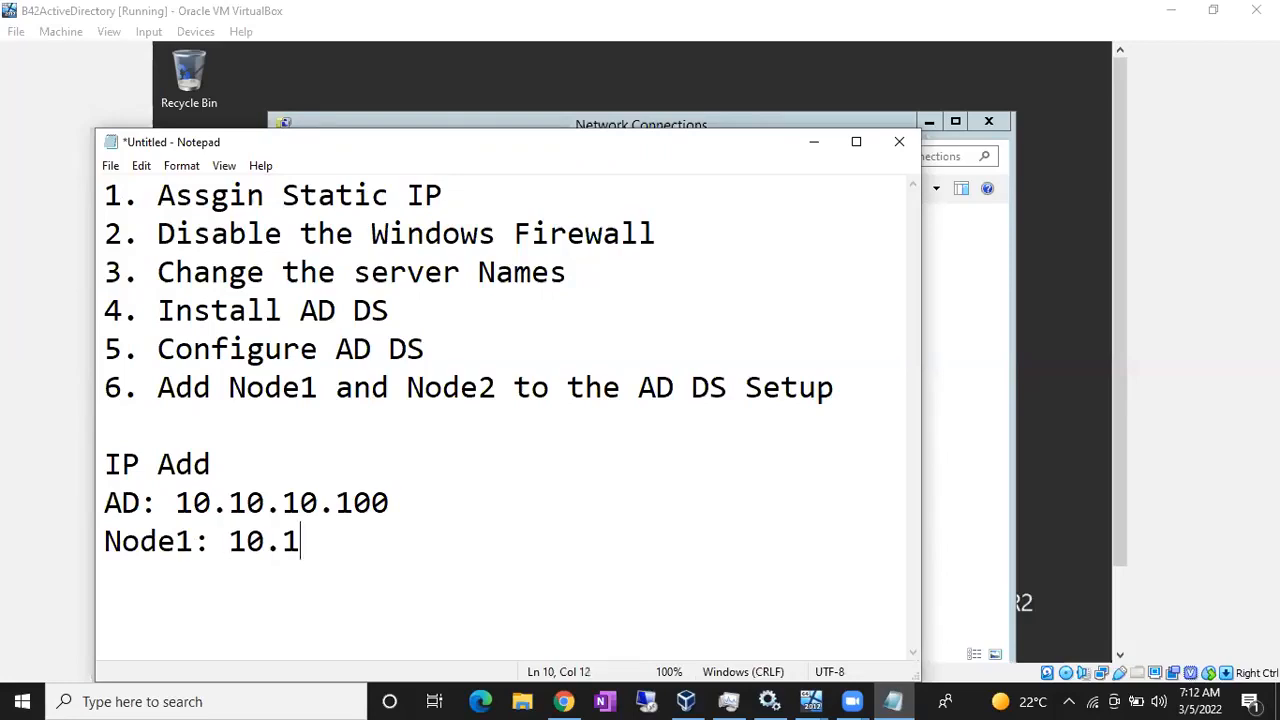
text(0.10.1)
key(Return)
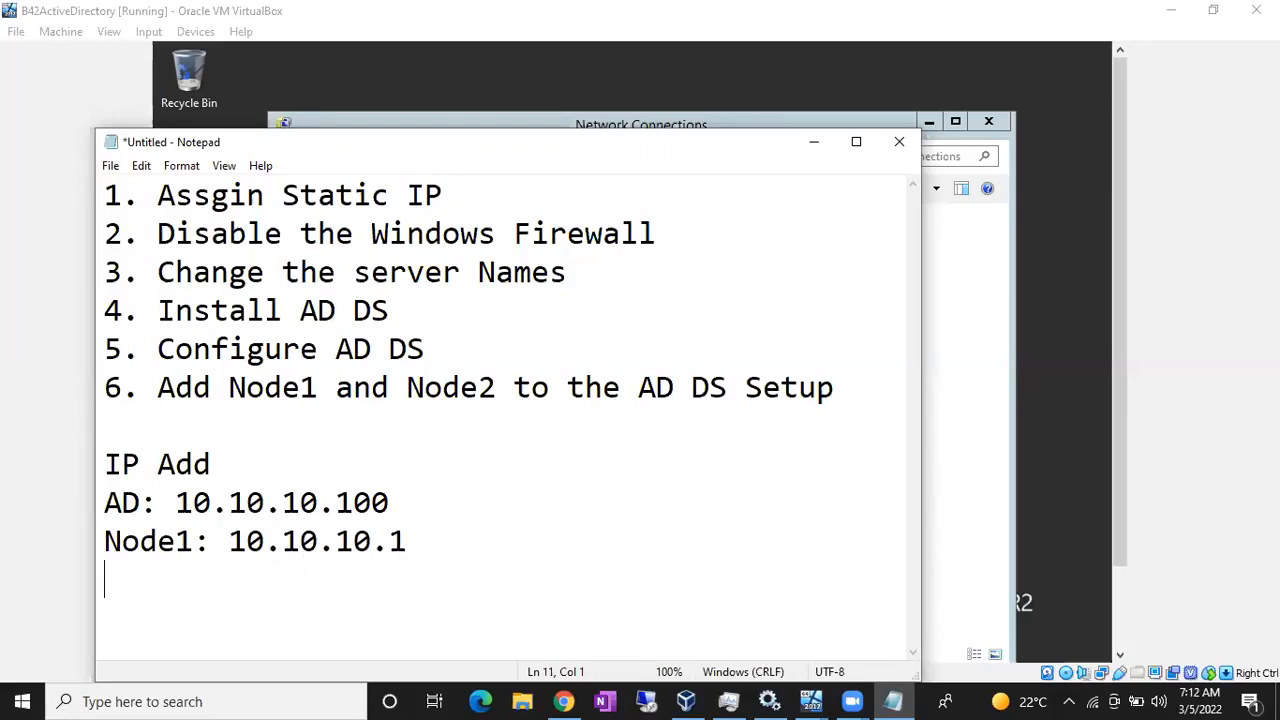
text(Node 2)
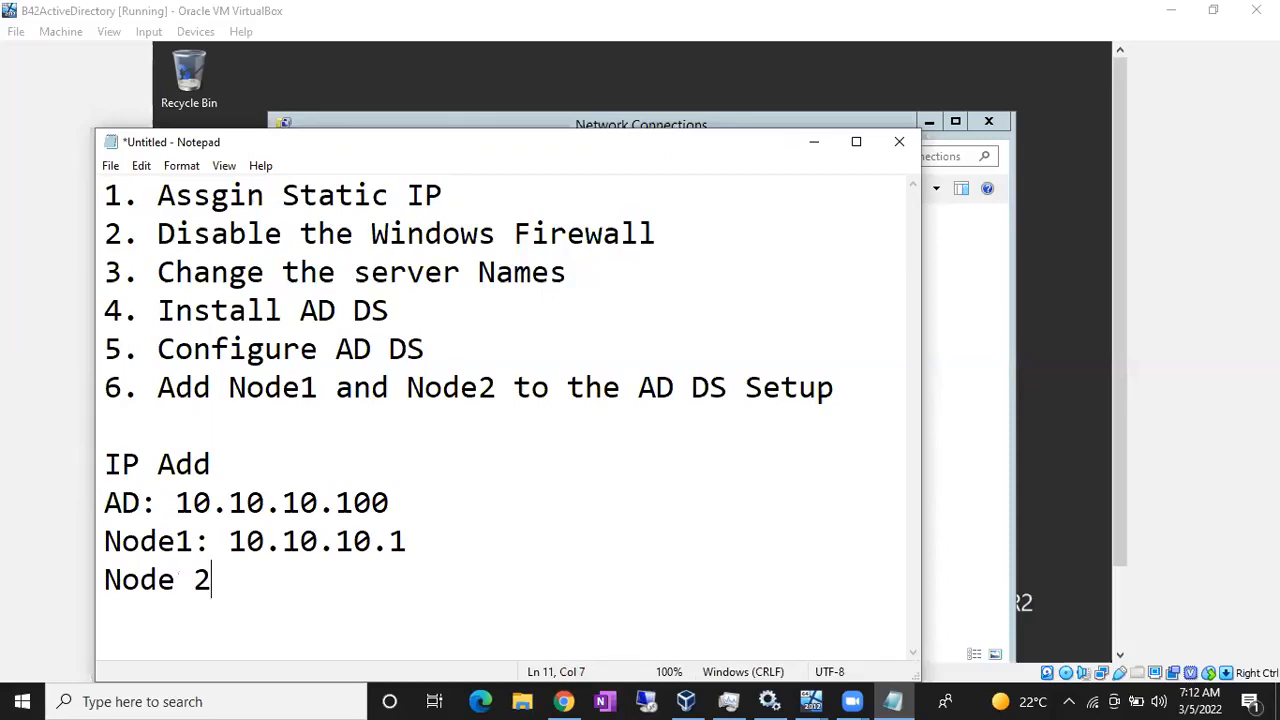
text(: 10.1)
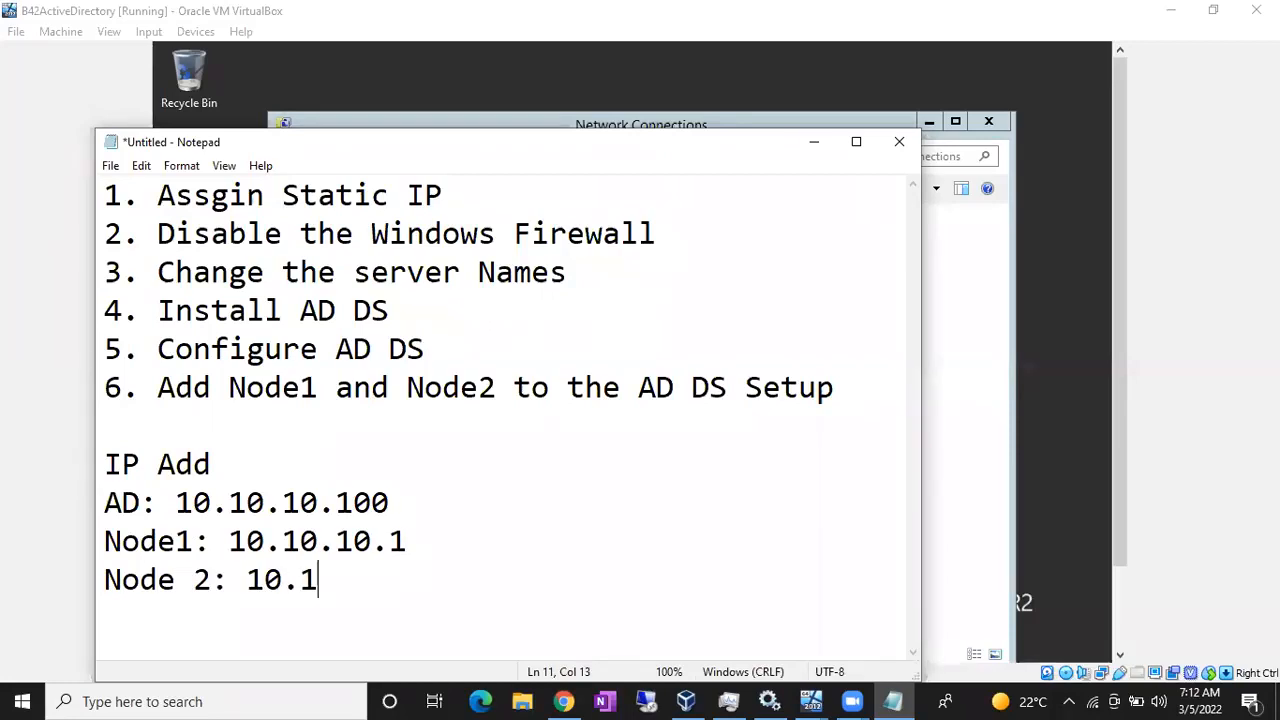
text(0.10.2)
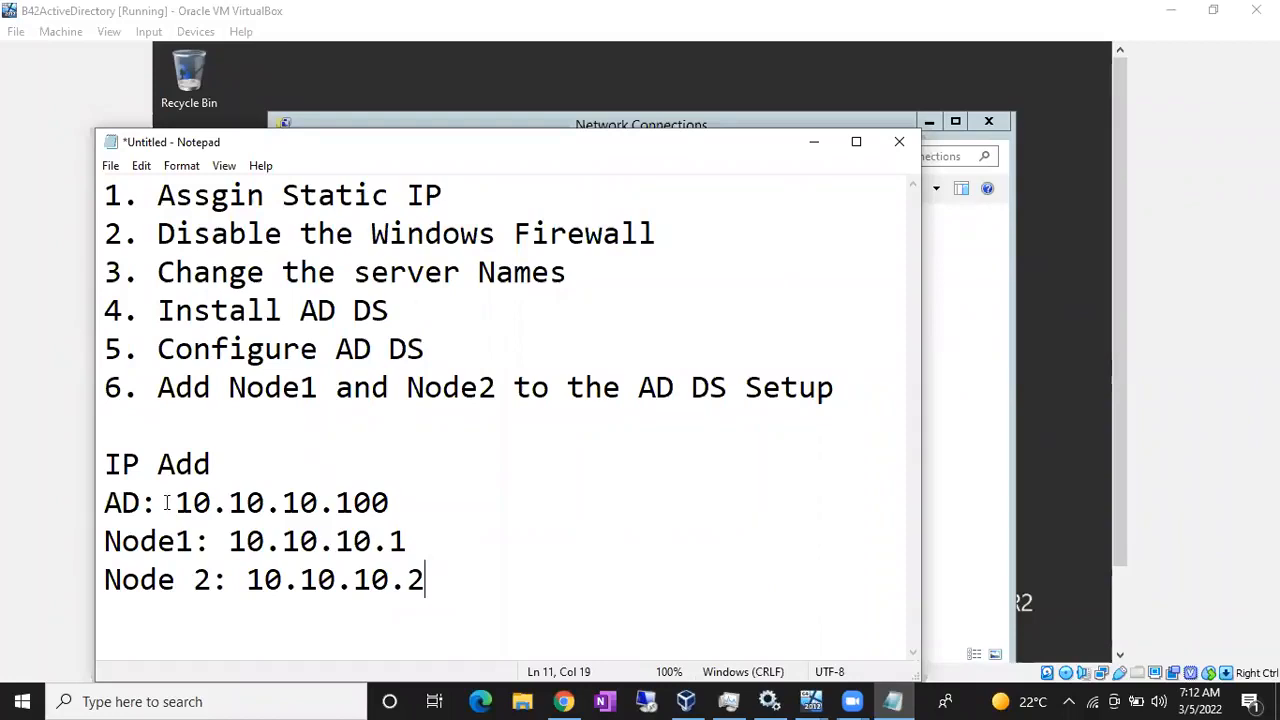
shift+click(99, 485)
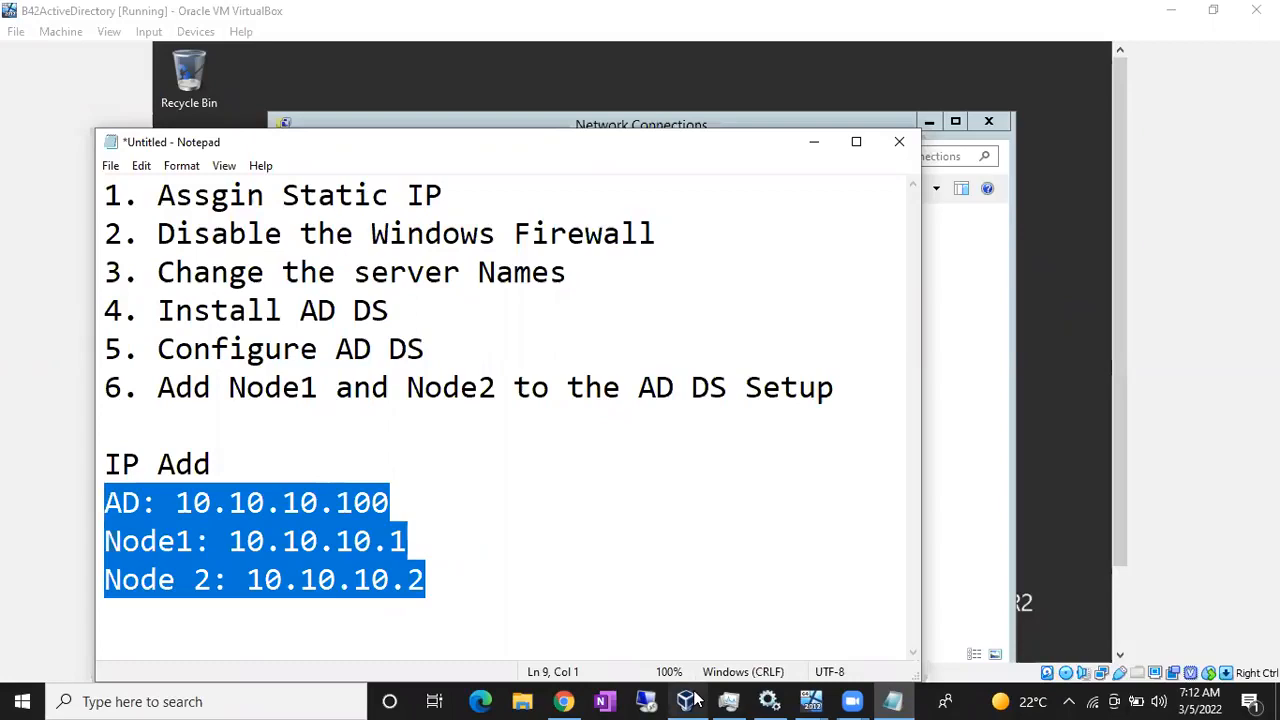
mouse_move(697, 701)
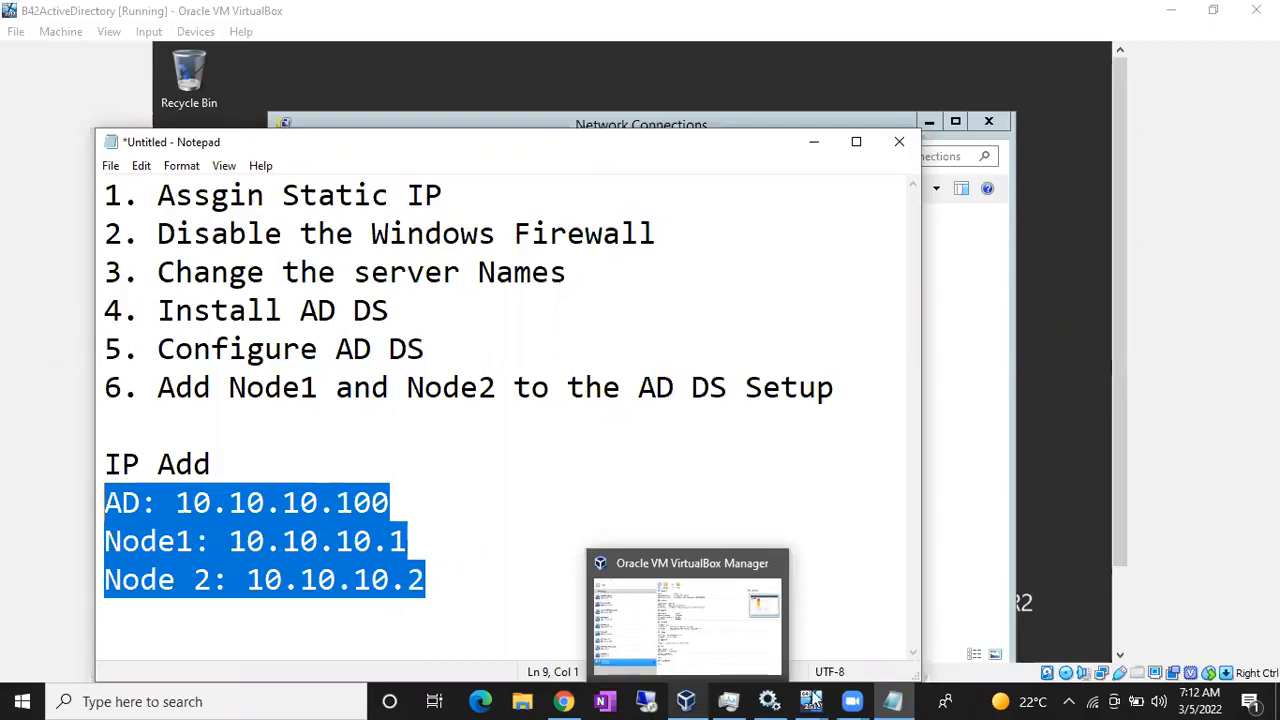
- Enter IP 10.10.10.100 with subnet mask 255.0.0.0 for the AD server and confirm both dialogs
mouse_move(810, 701)
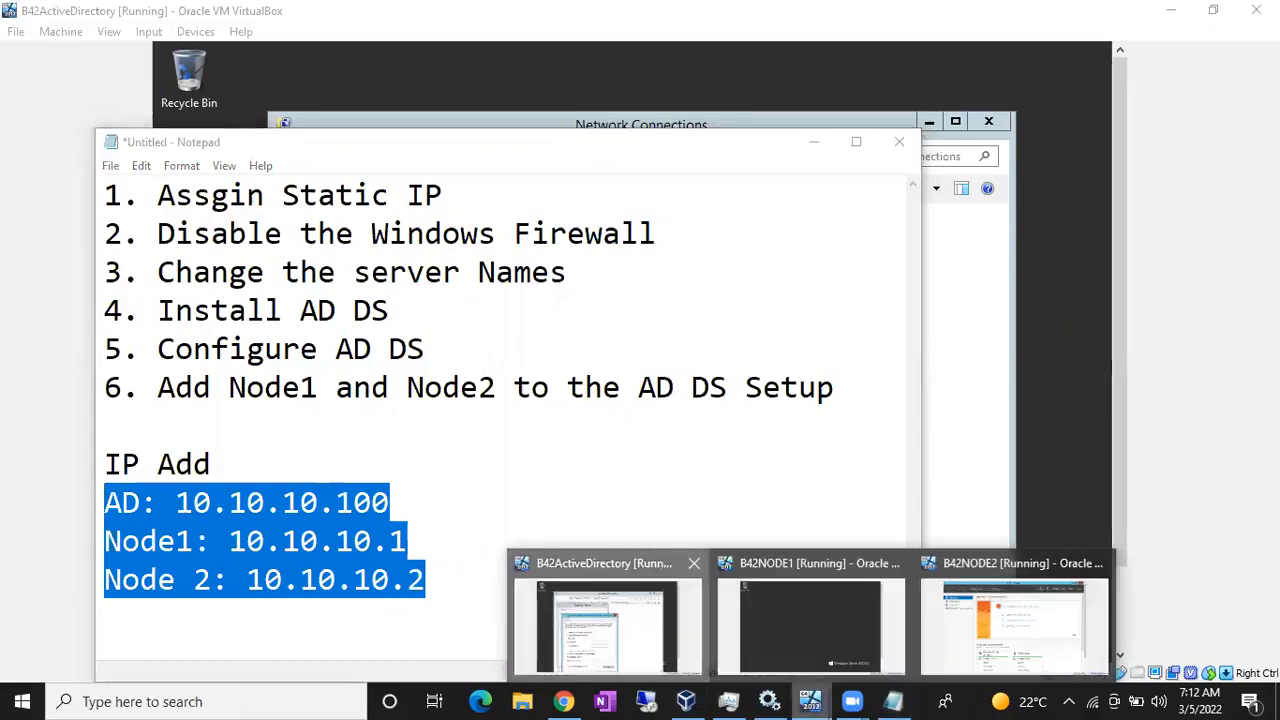
click(580, 605)
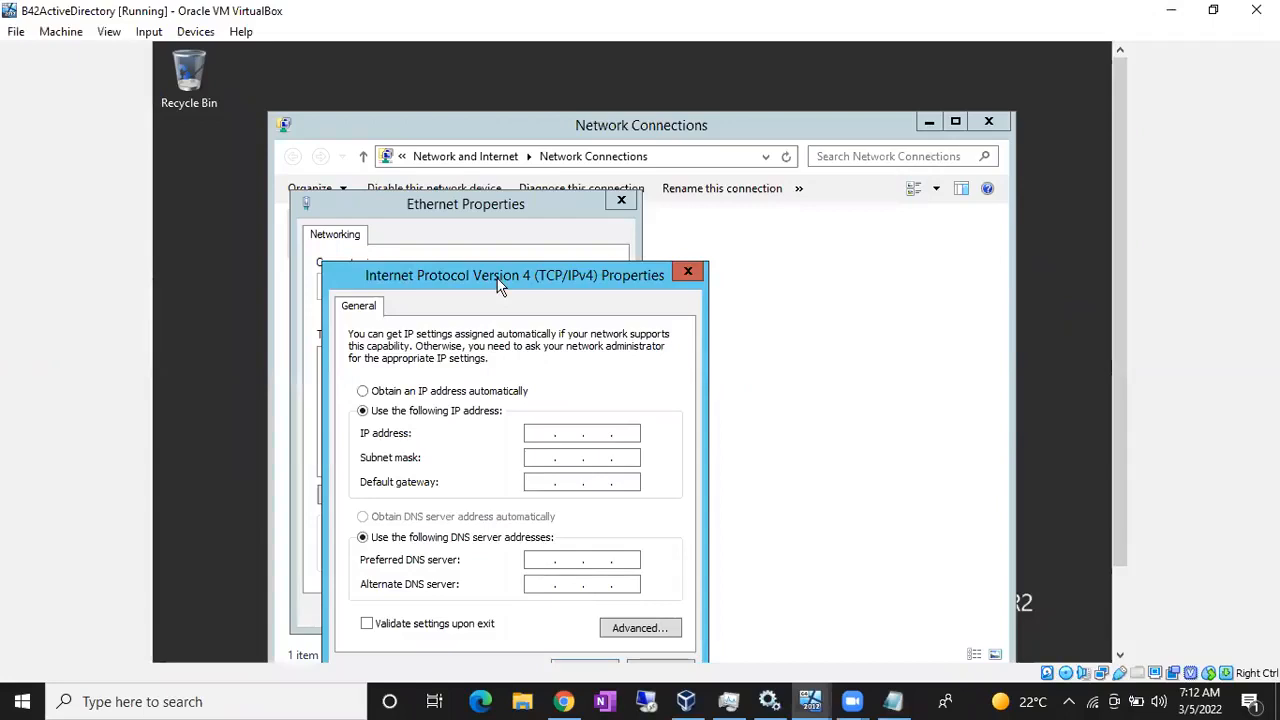
drag(500, 285, 491, 187)
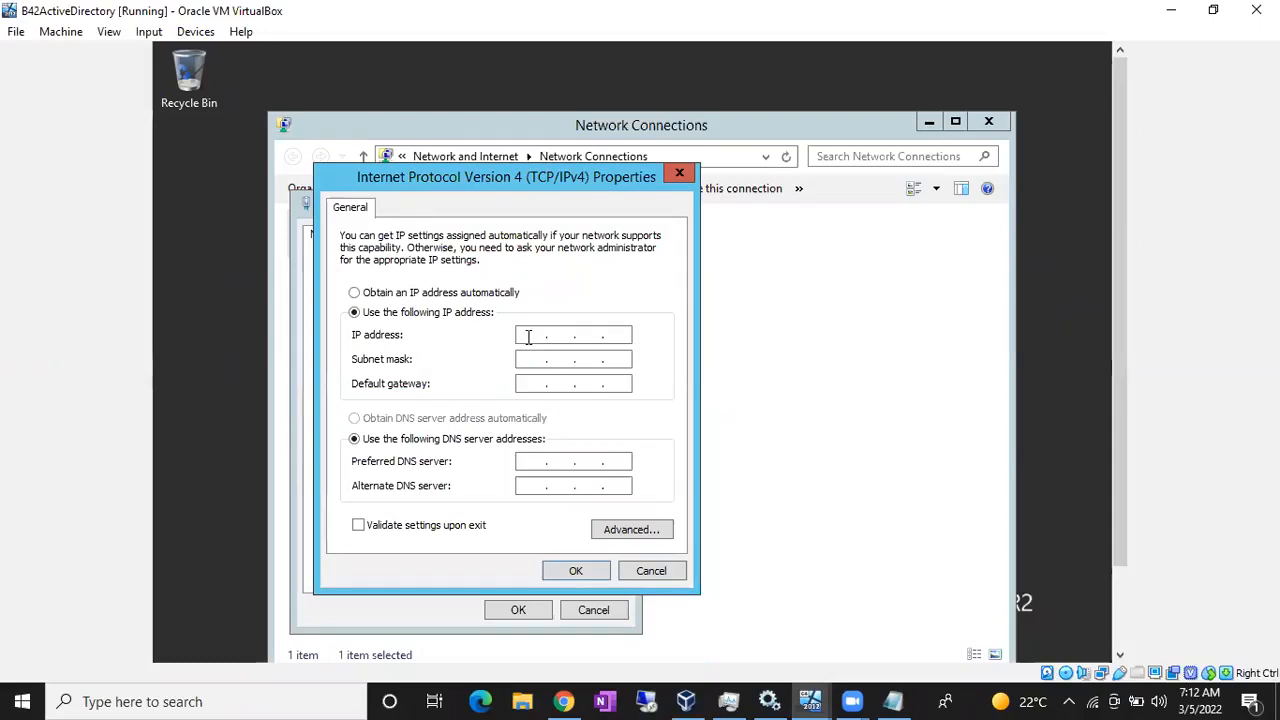
click(528, 337)
text(10.)
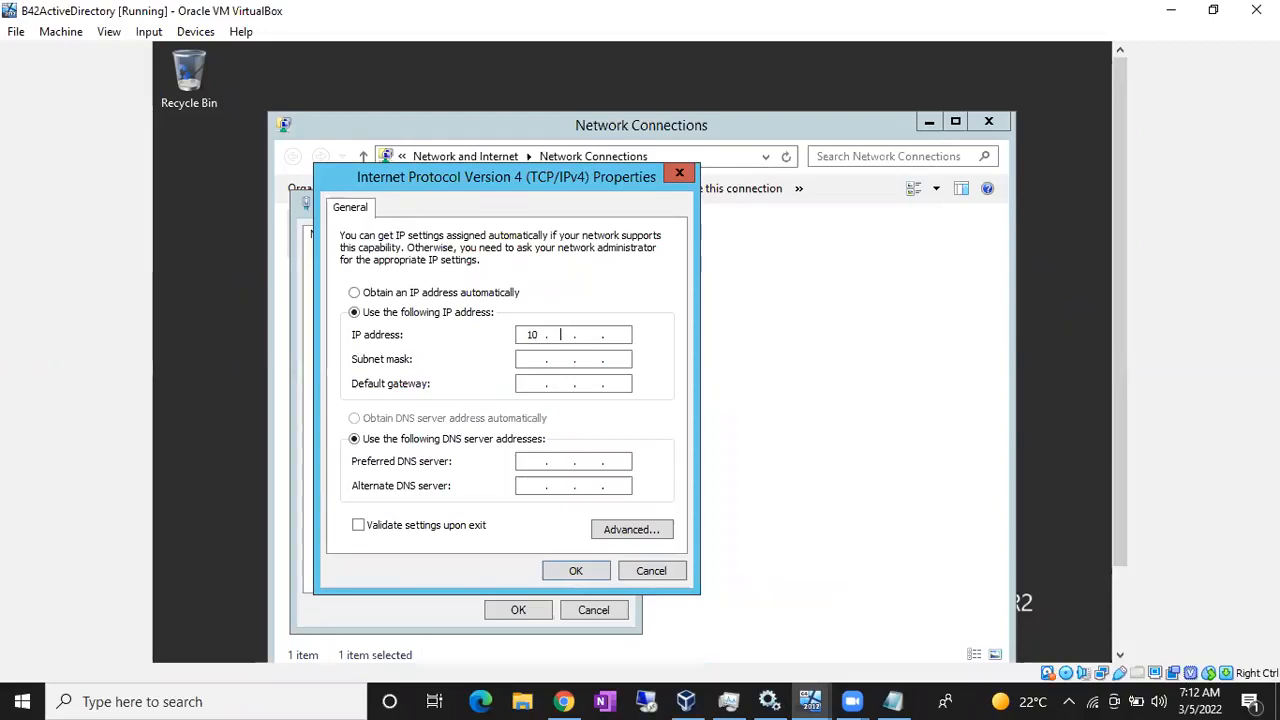
text(10.10.100)
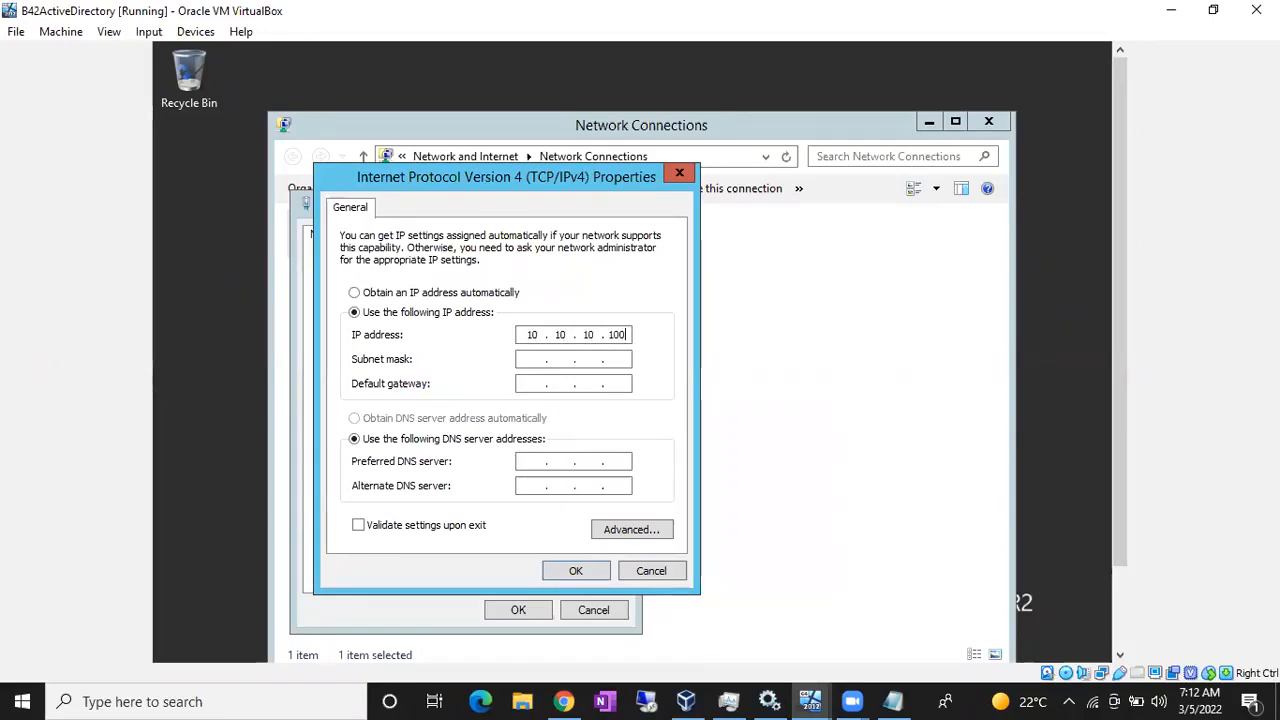
click(528, 360)
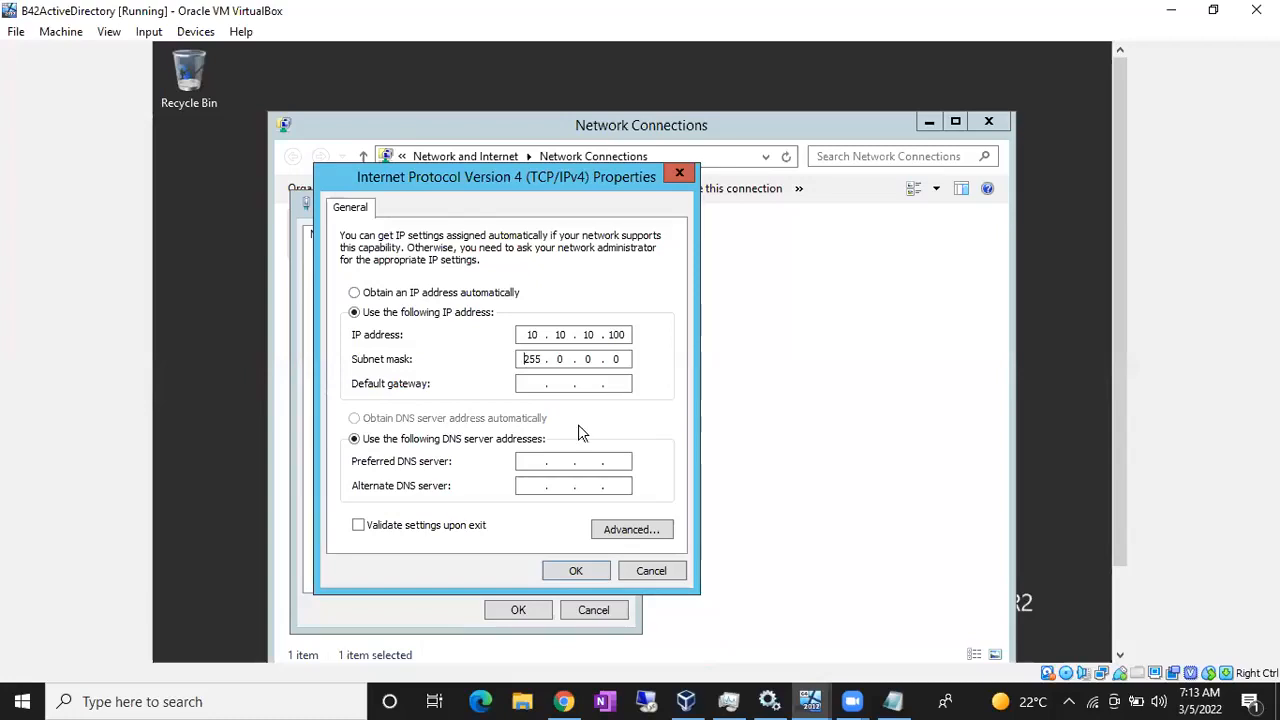
click(574, 571)
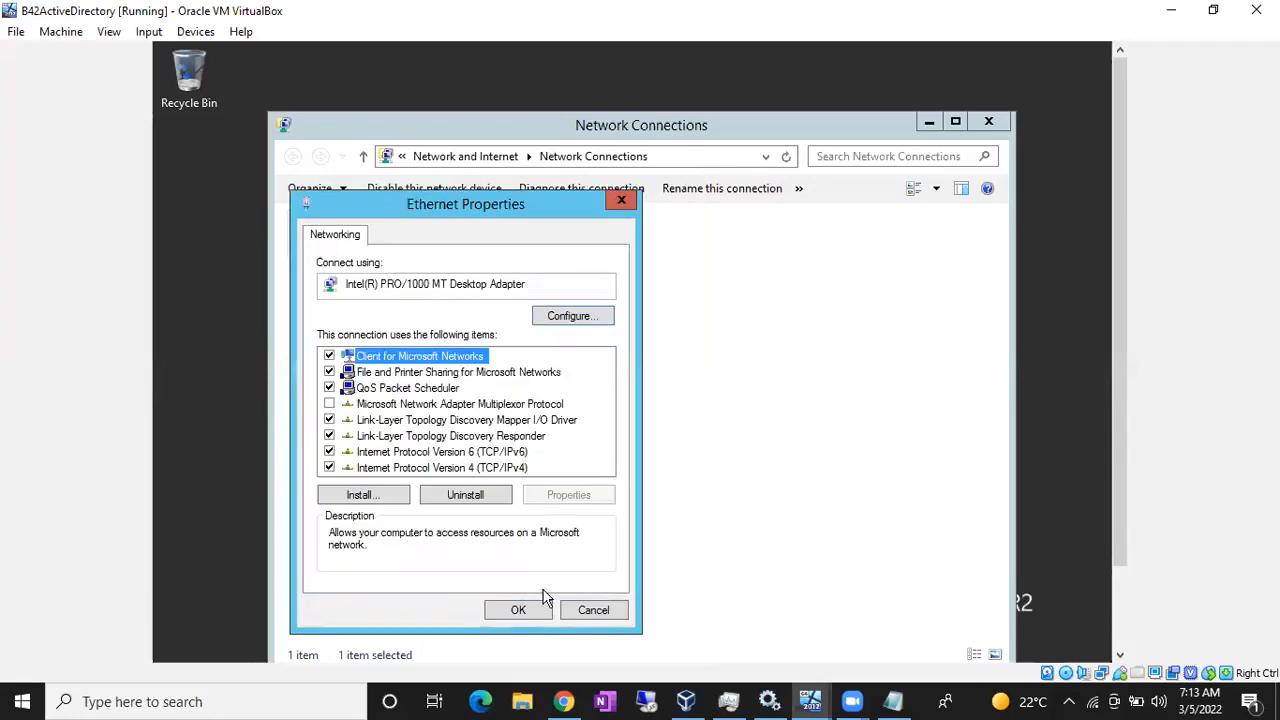
click(527, 612)
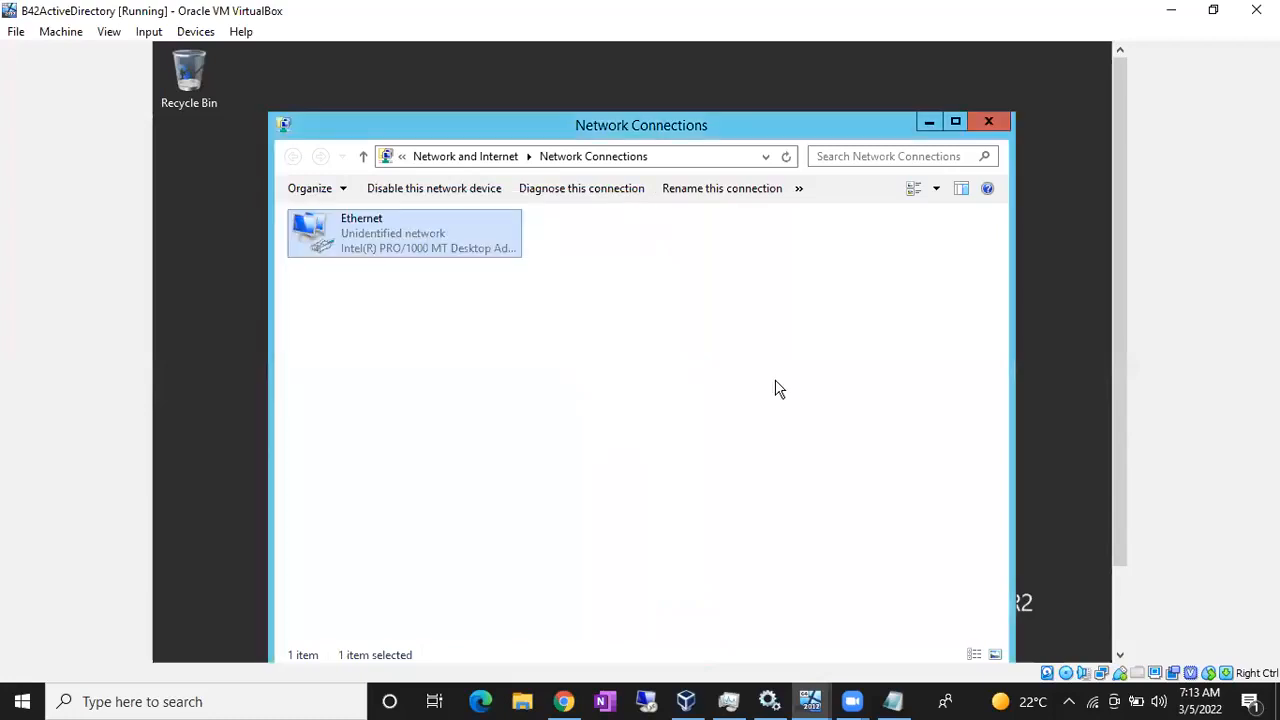
- Highlight the disable-firewall and server-name steps in the Notepad plan
click(893, 701)
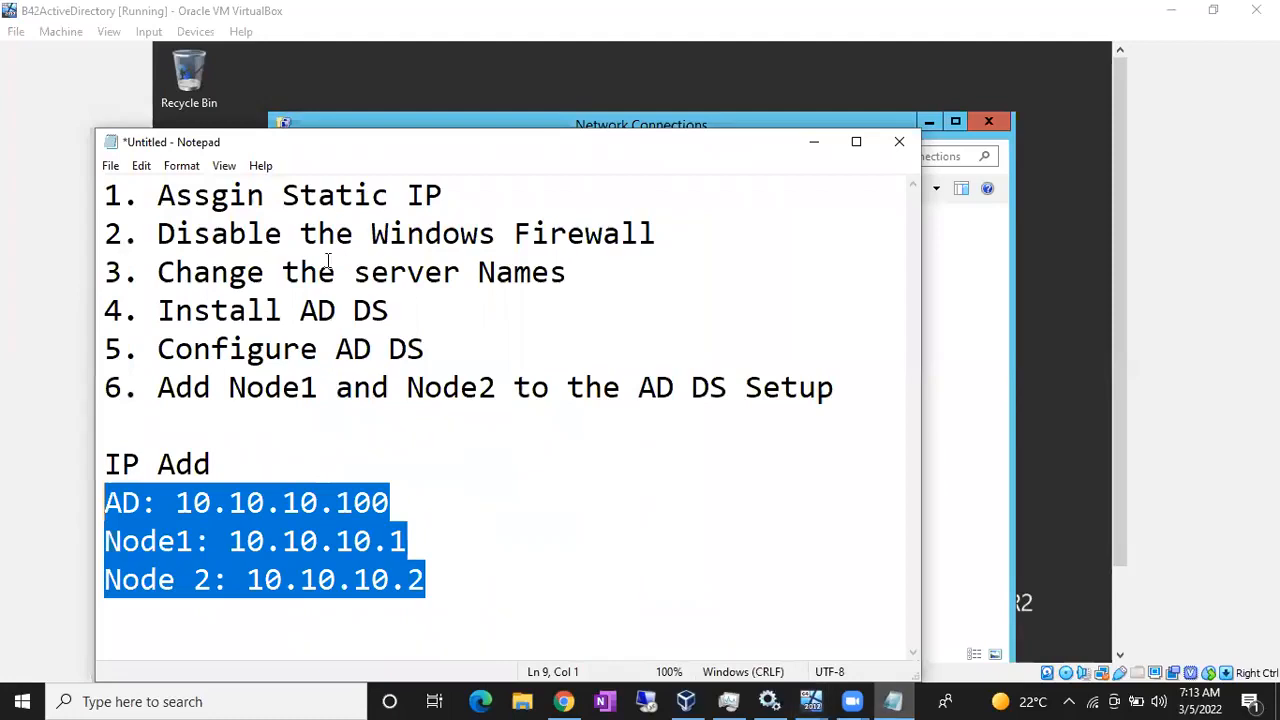
drag(367, 213, 193, 200)
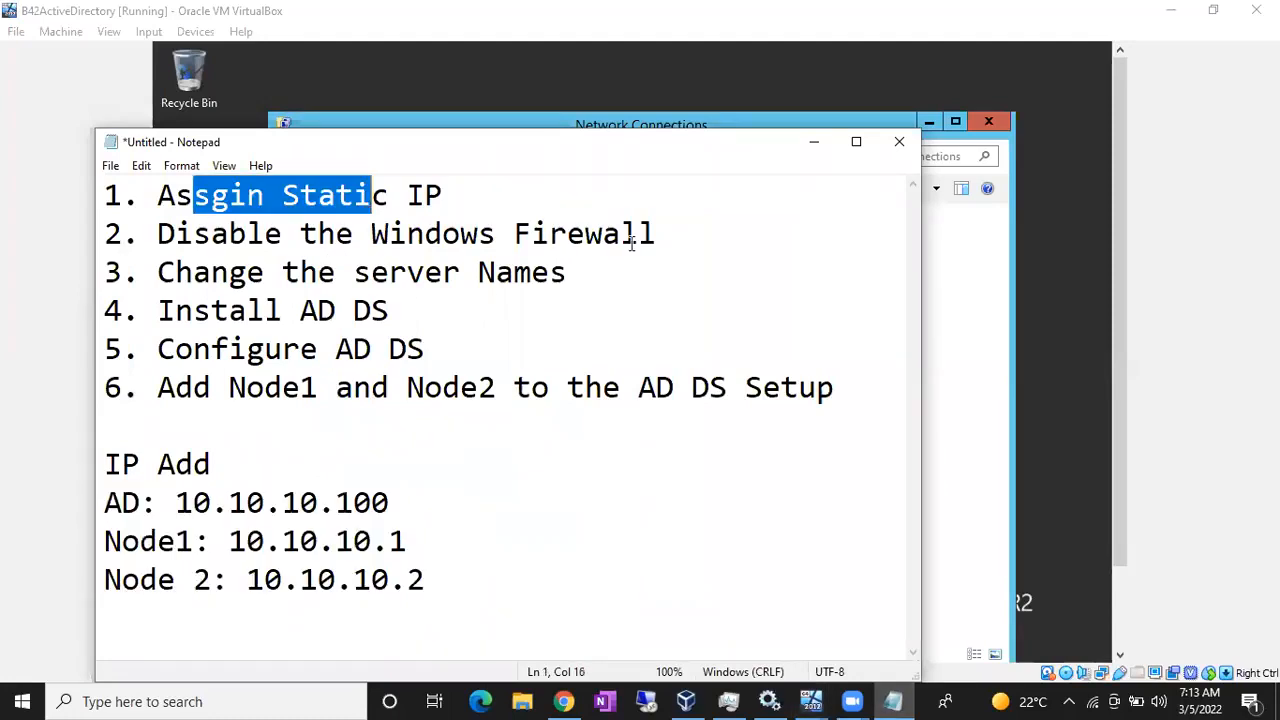
click(660, 233)
drag(657, 235, 194, 238)
click(567, 274)
drag(567, 274, 140, 238)
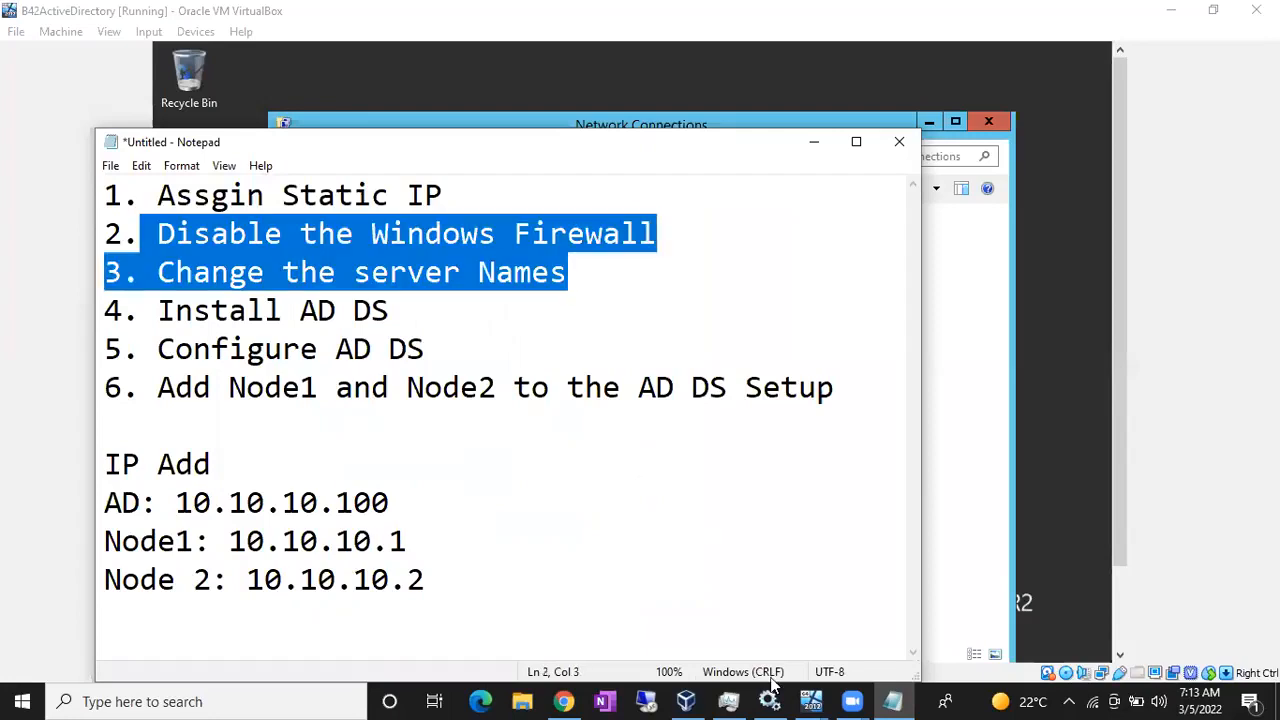
- Back in the server VM, minimize Network Connections and search the Start screen for 'firew'
click(811, 700)
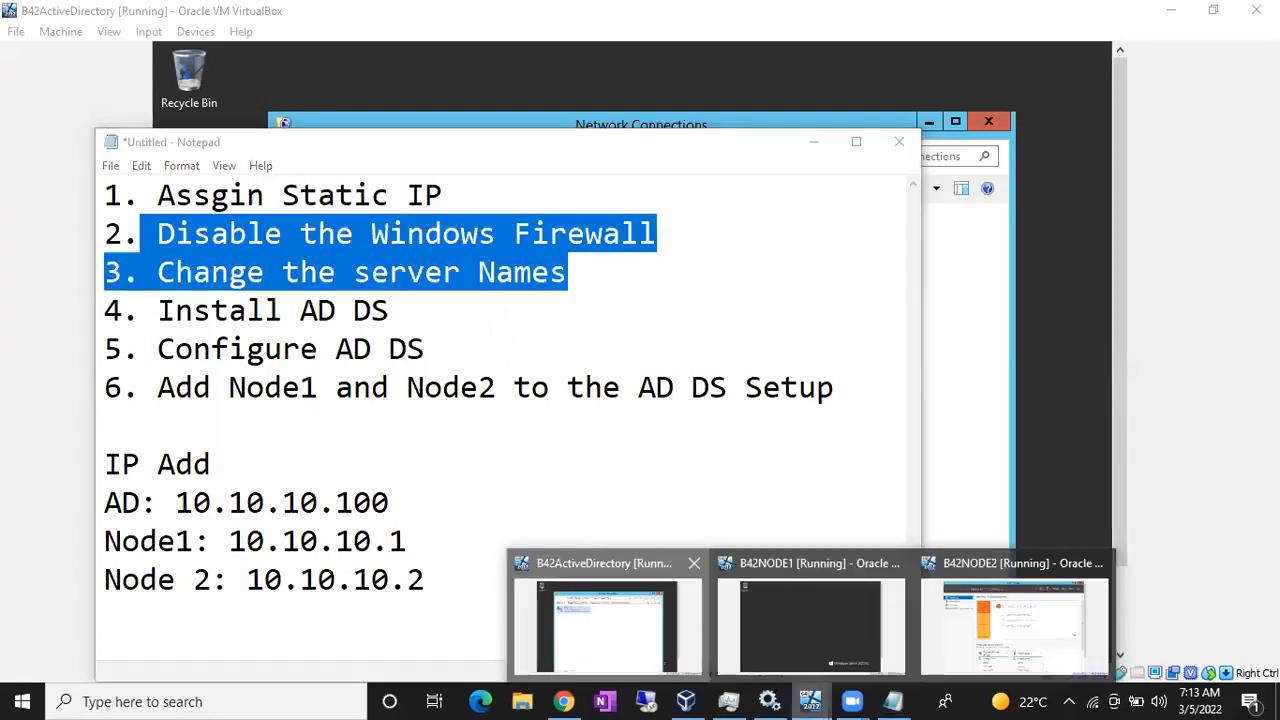
click(607, 620)
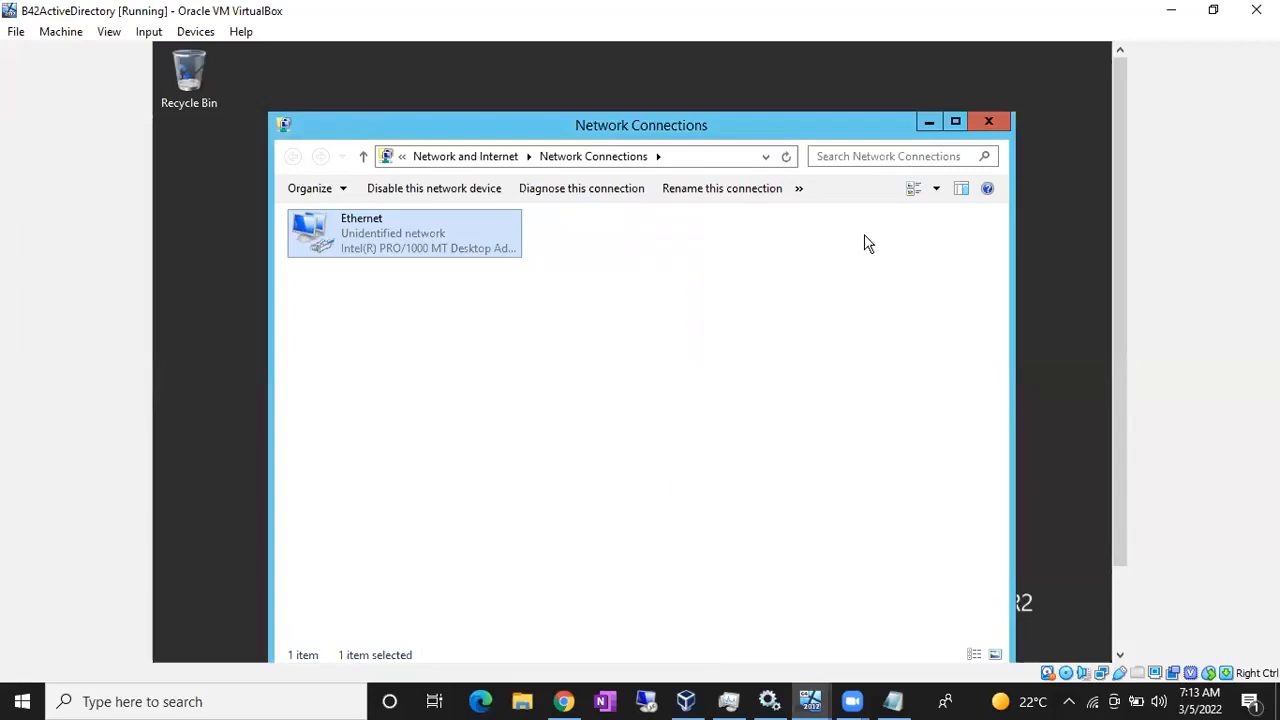
click(927, 123)
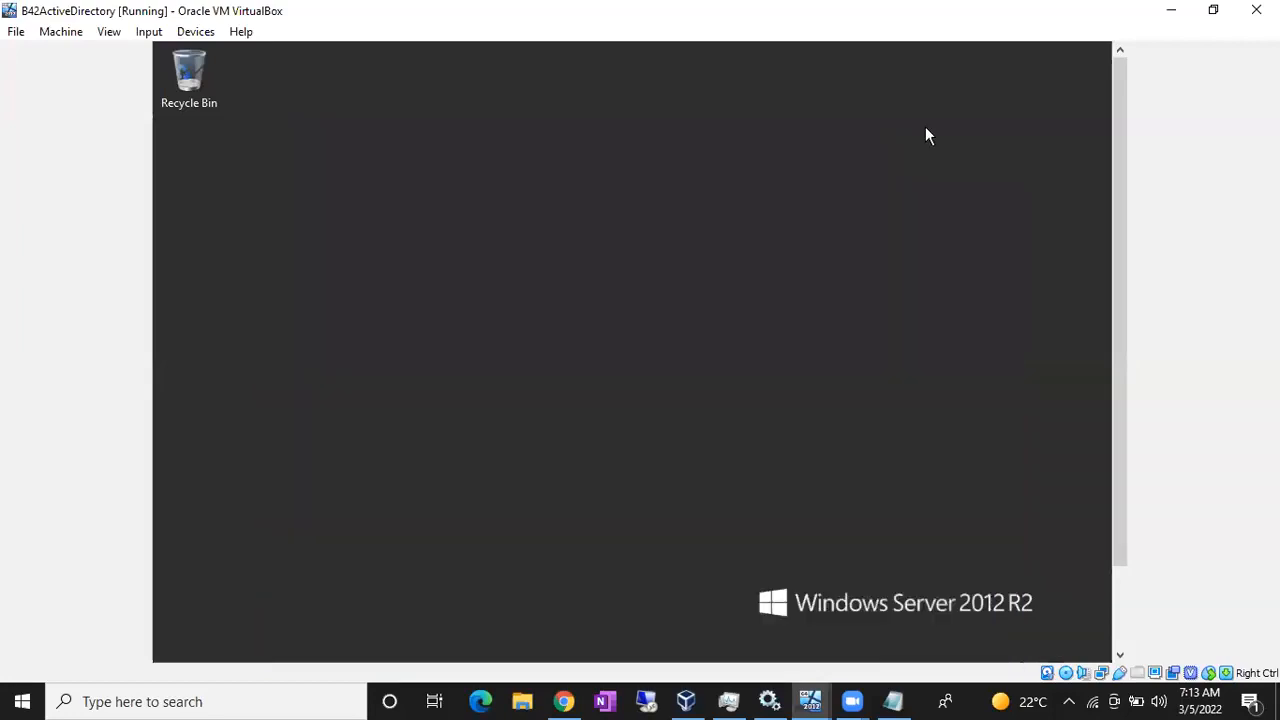
key(super)
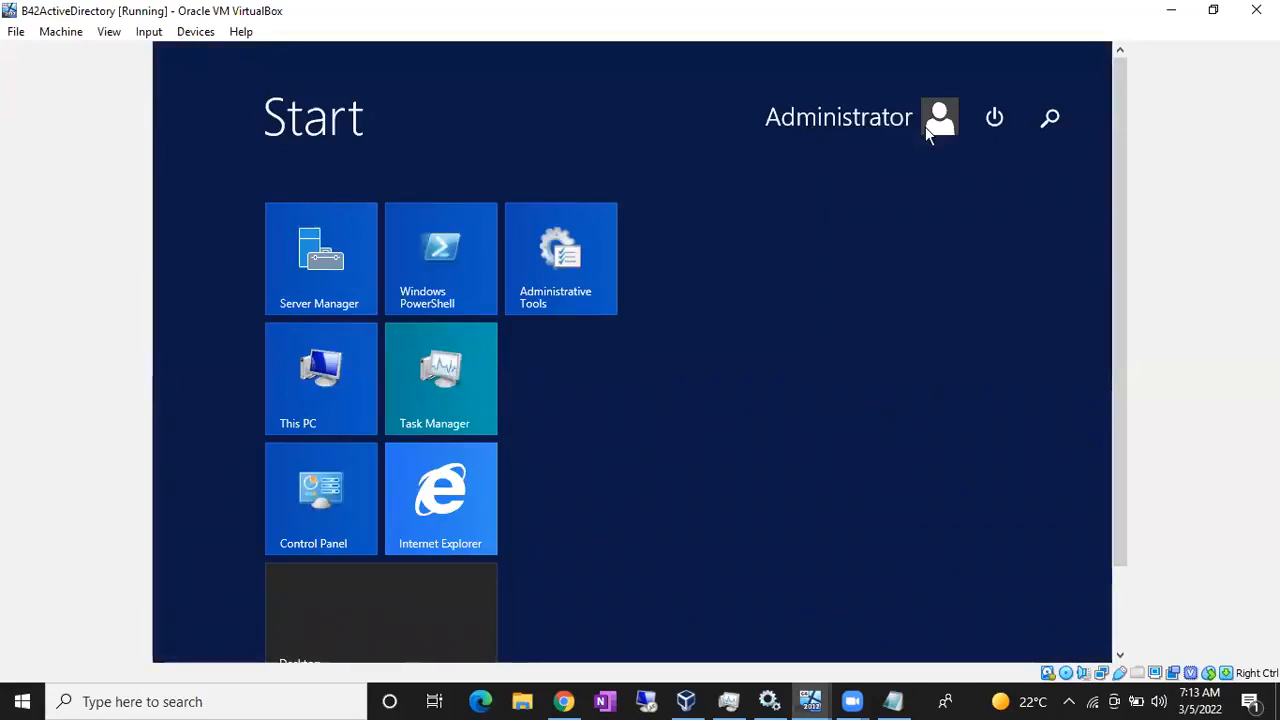
text(frew)
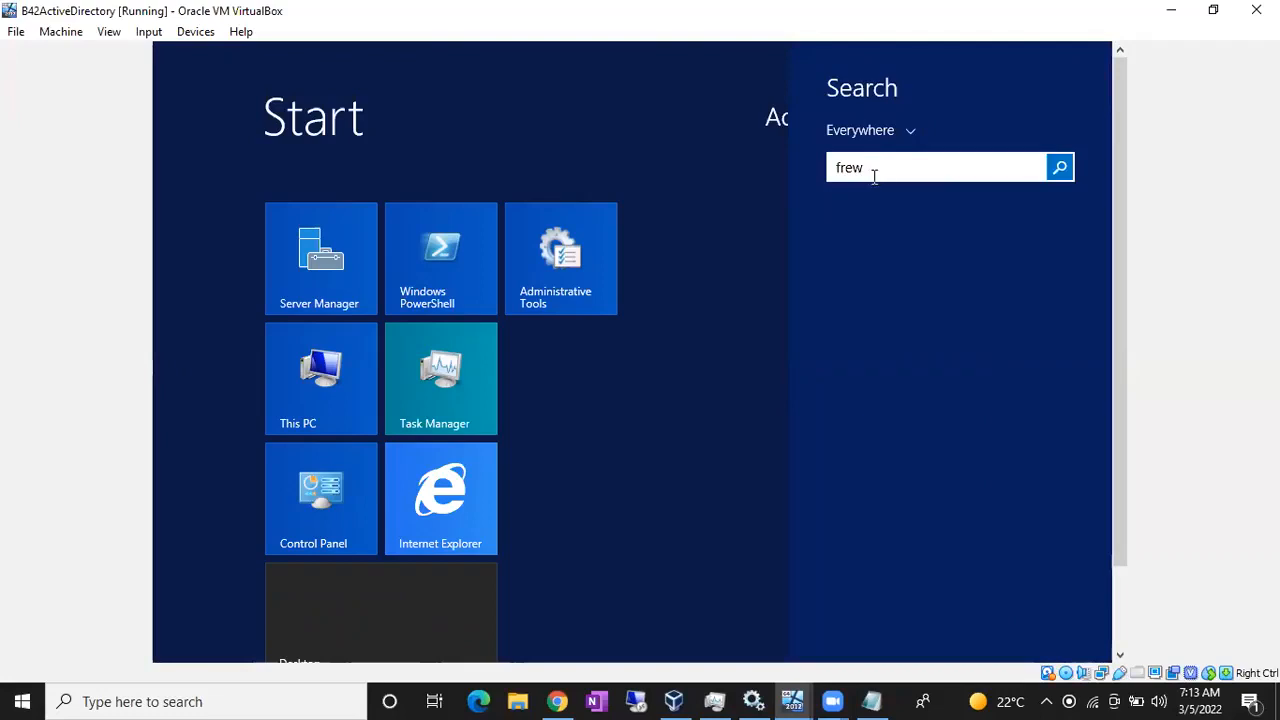
click(843, 175)
key(Left)
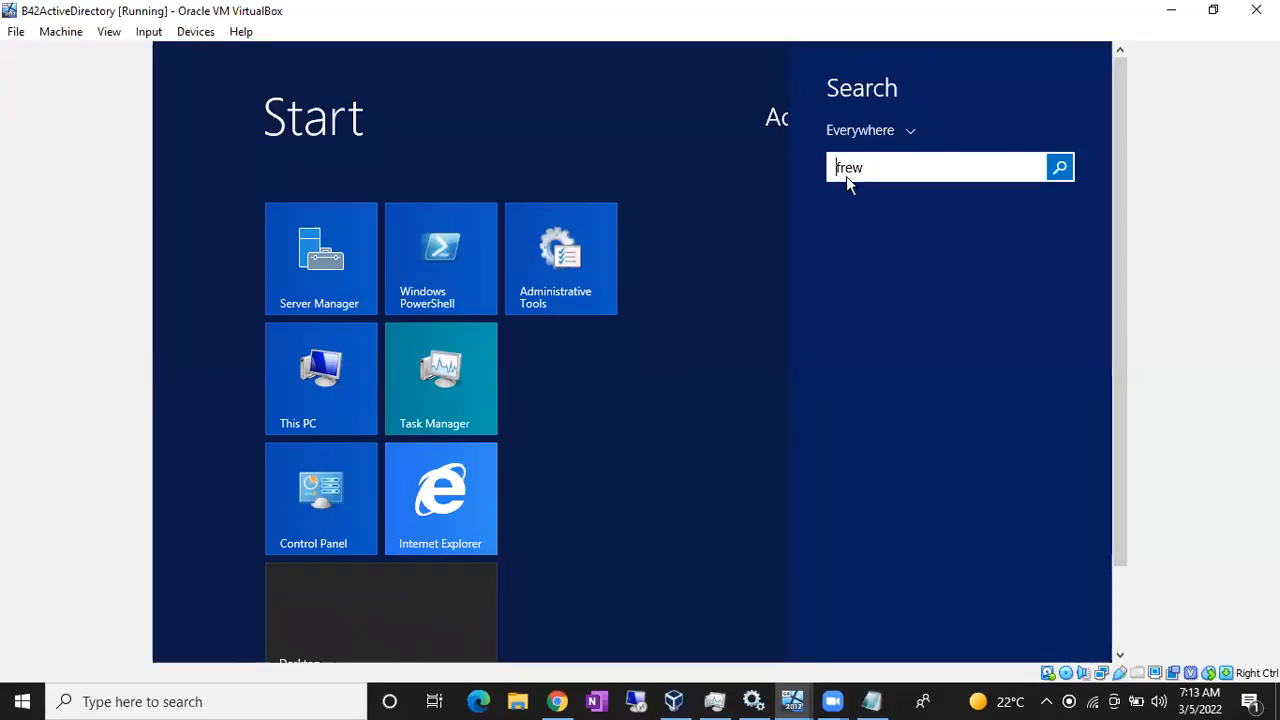
key(Right)
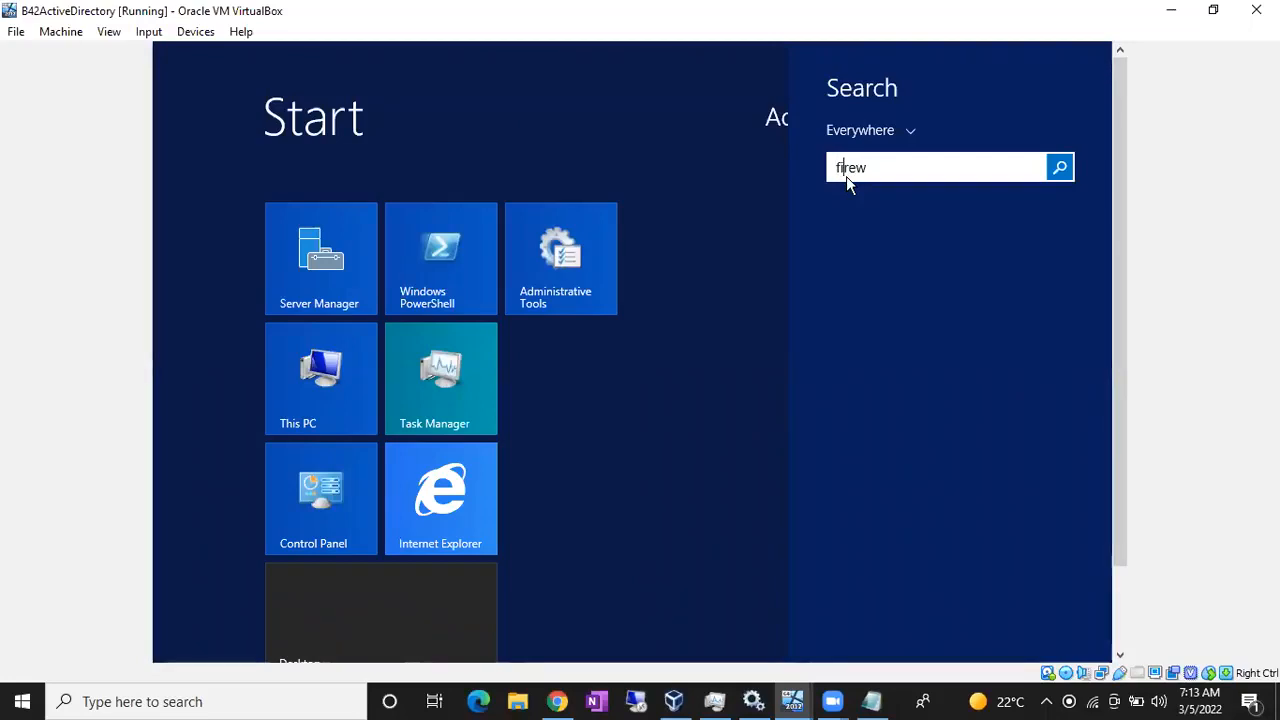
text(i)
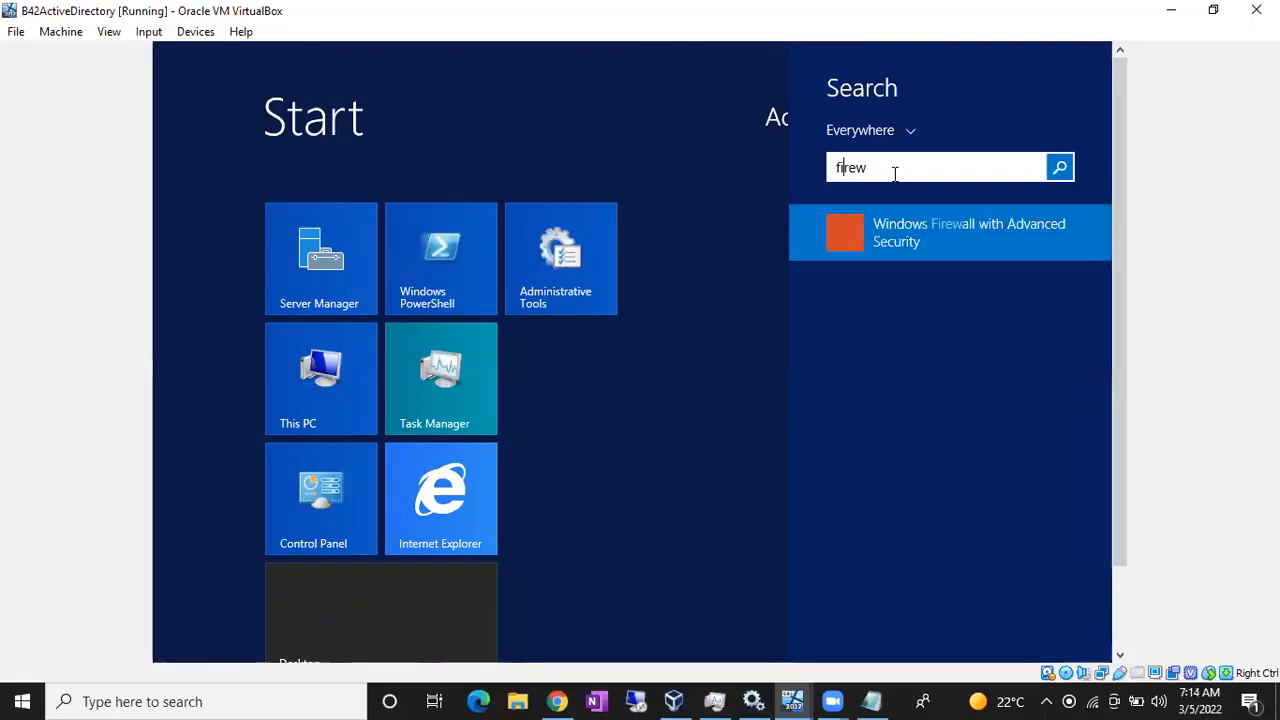
- Open Windows Firewall with Advanced Security and set the Domain Profile firewall state to Off
click(910, 247)
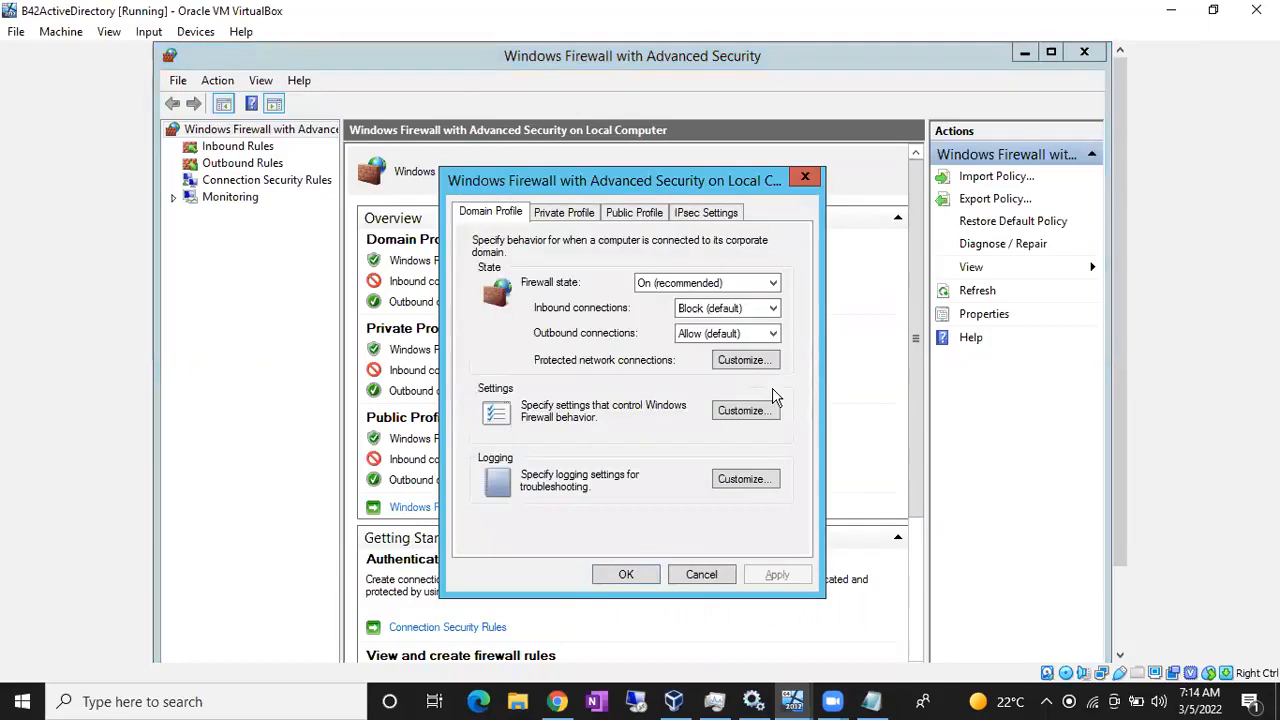
click(650, 290)
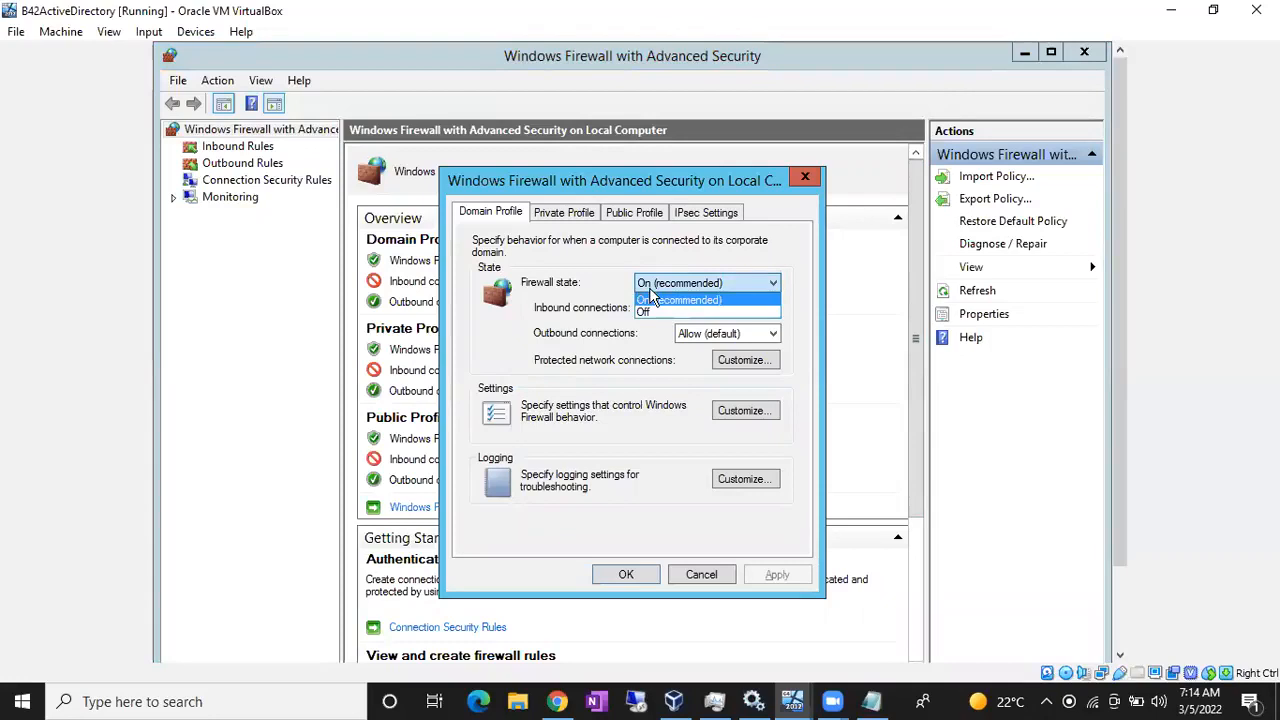
click(650, 316)
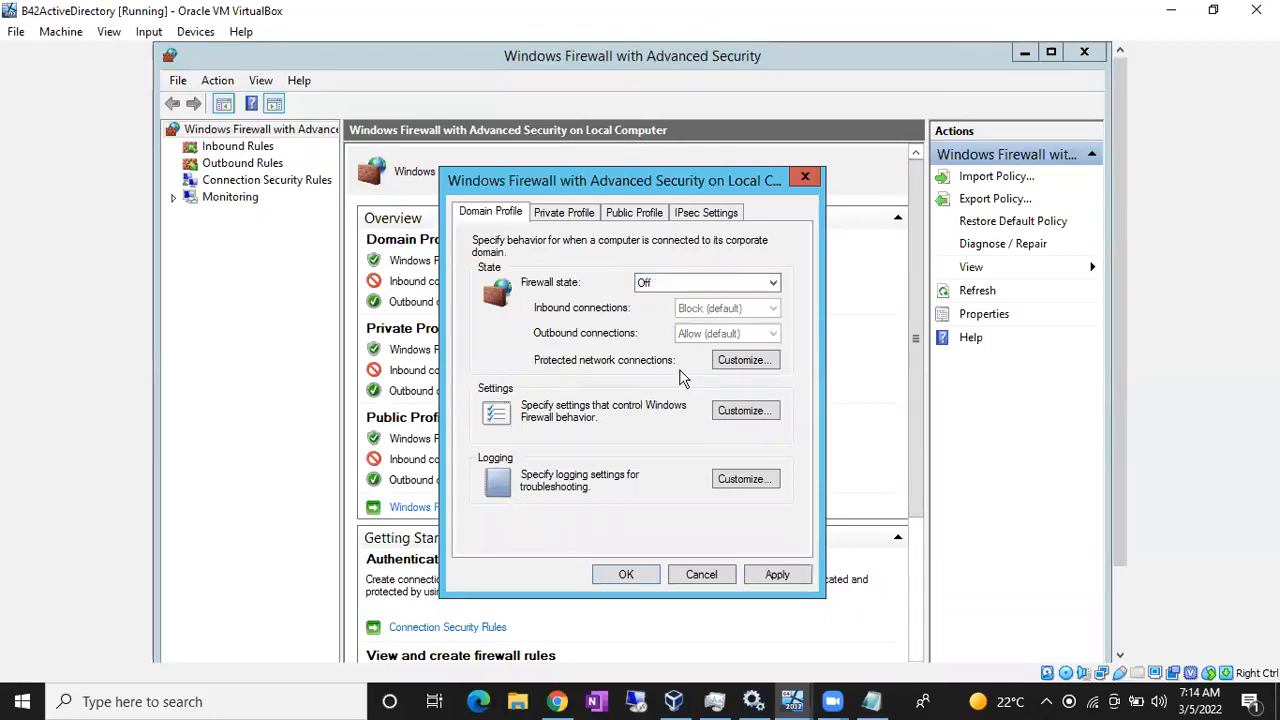
click(770, 574)
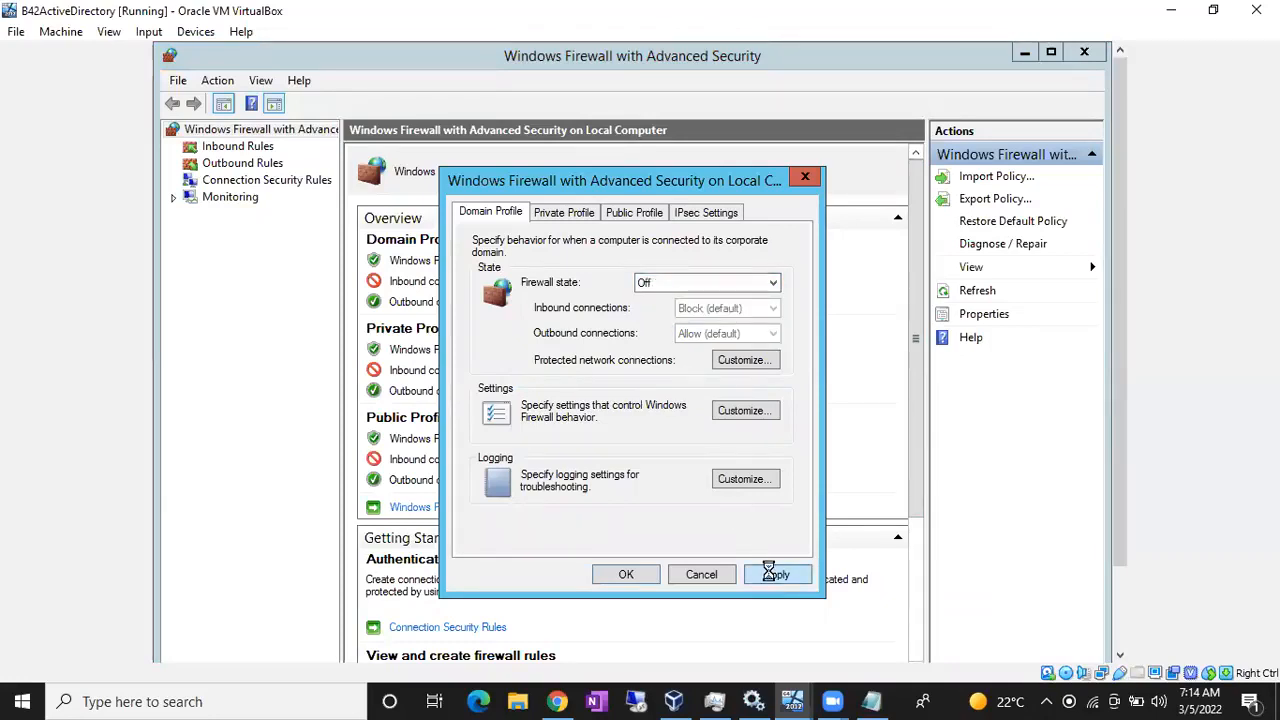
click(619, 573)
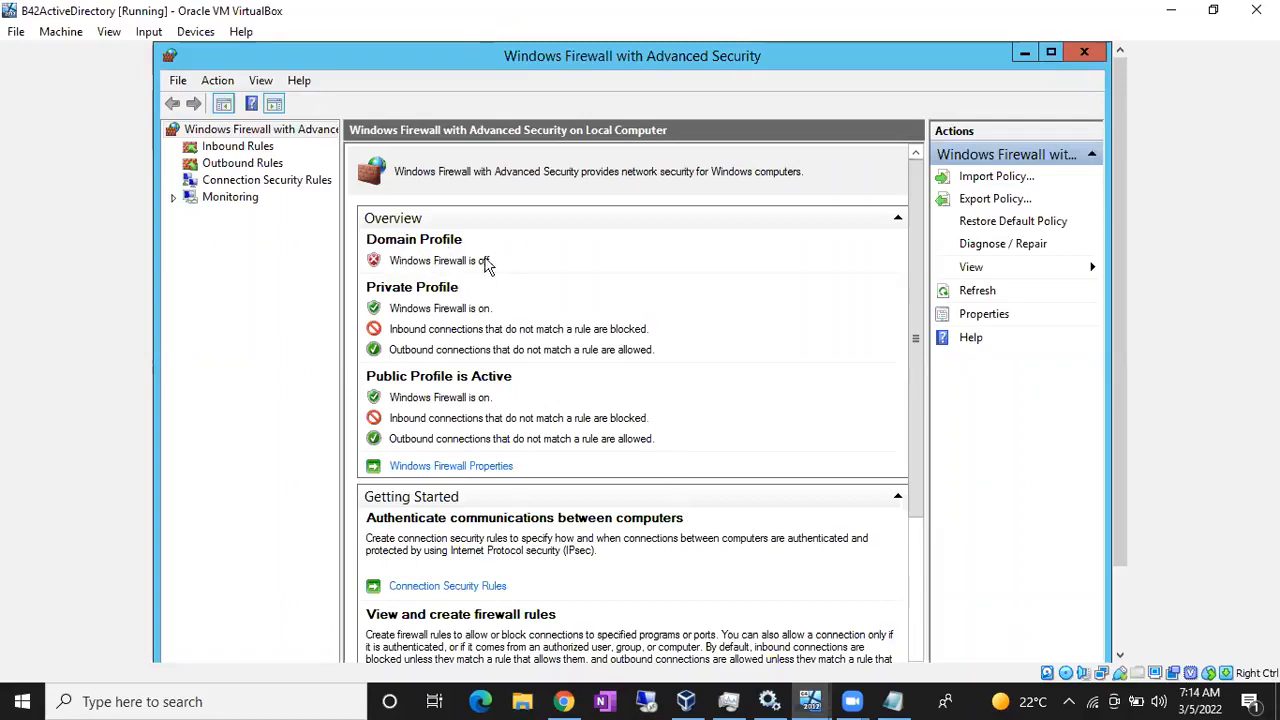
- Run hostname in a command prompt to see the name WIN-TKNUNGV43EO
click(1023, 53)
key(super+r)
text(cmd)
key(Return)
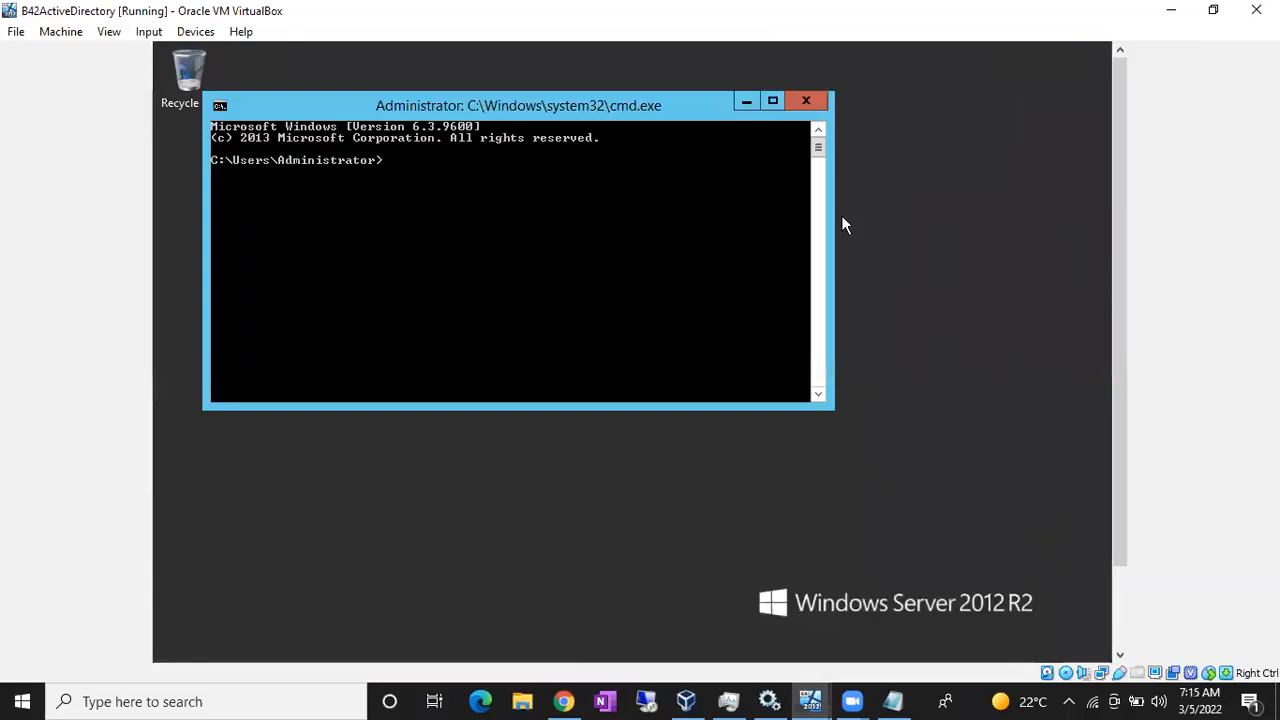
text(hostname)
key(Return)
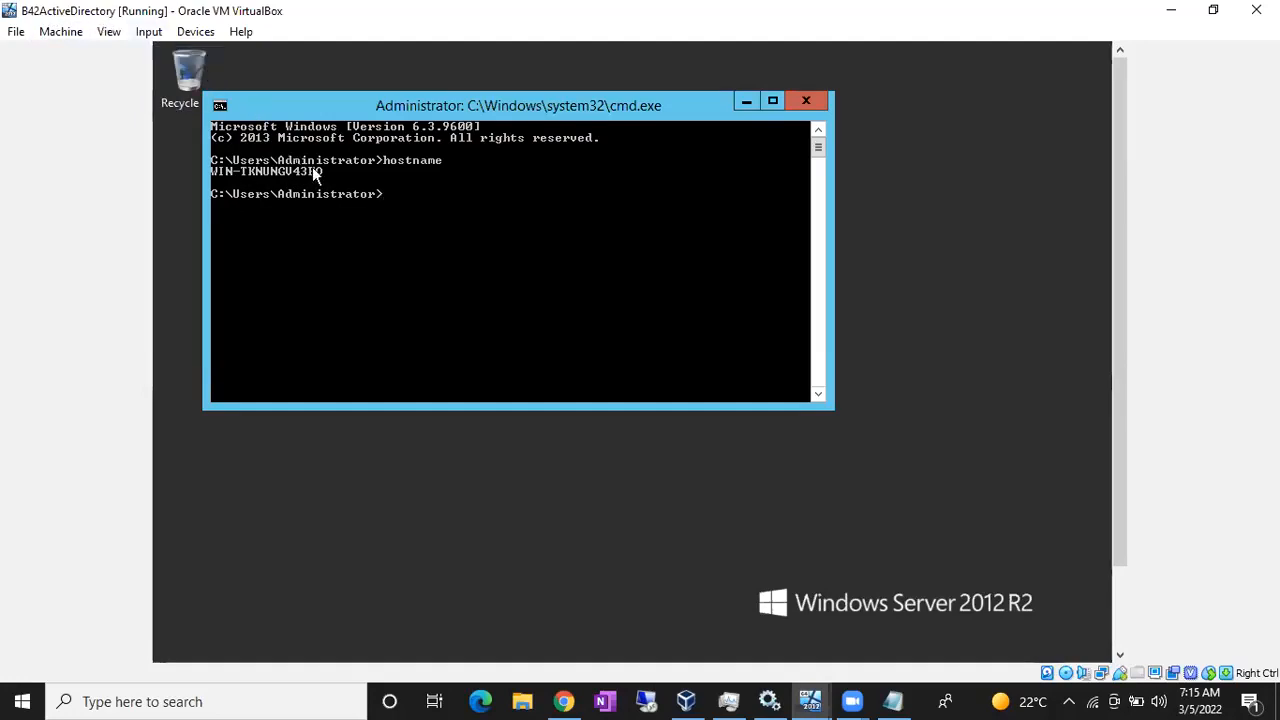
- Open the System page from This PC's Properties on the Start screen
key(super)
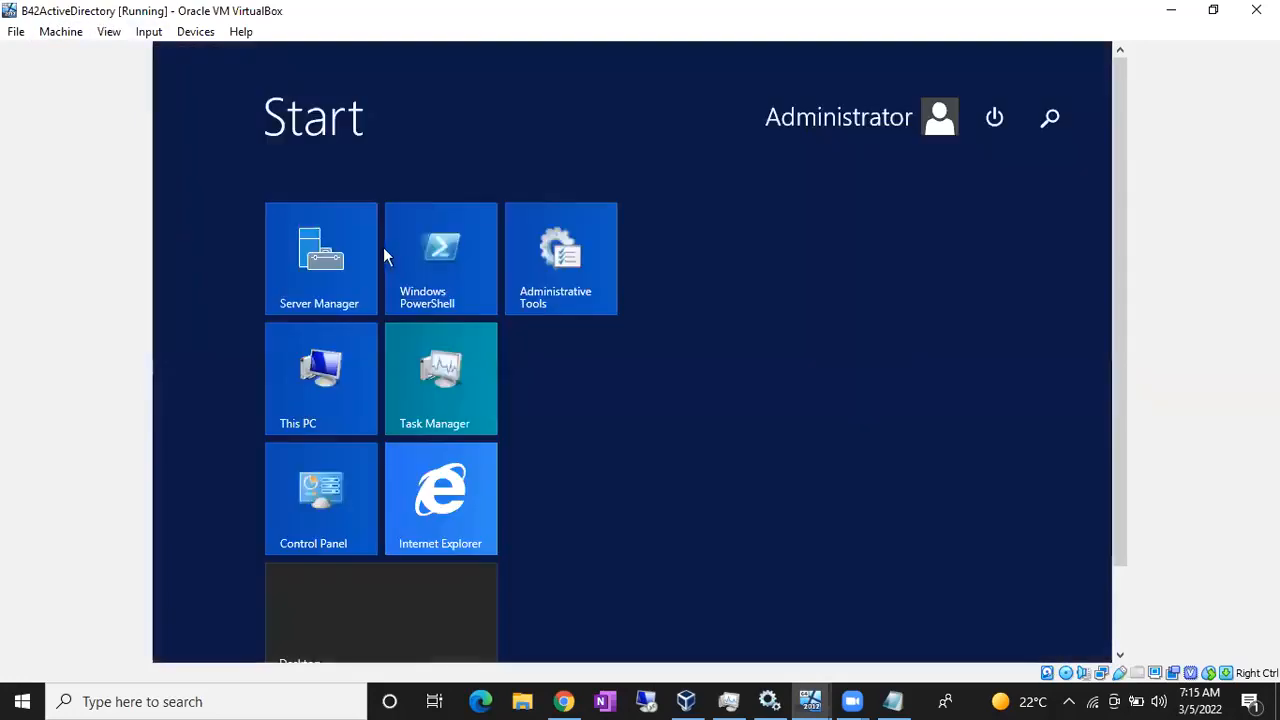
right_click(305, 375)
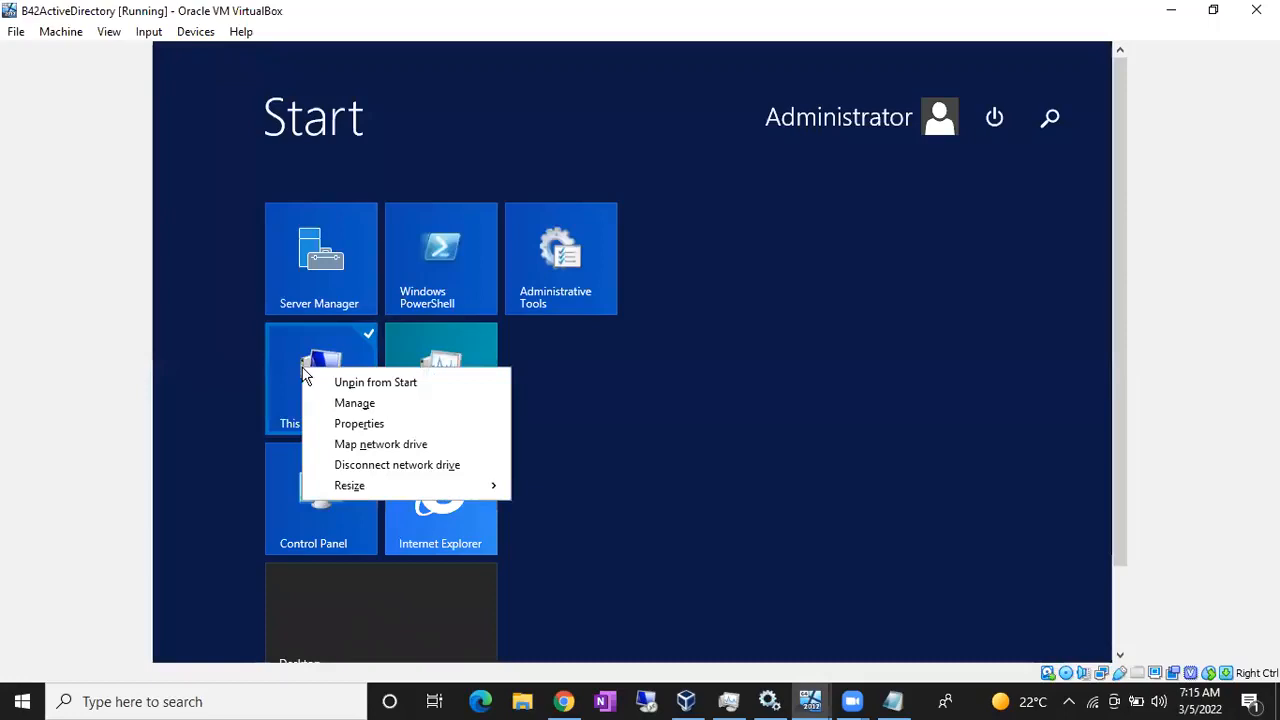
click(352, 424)
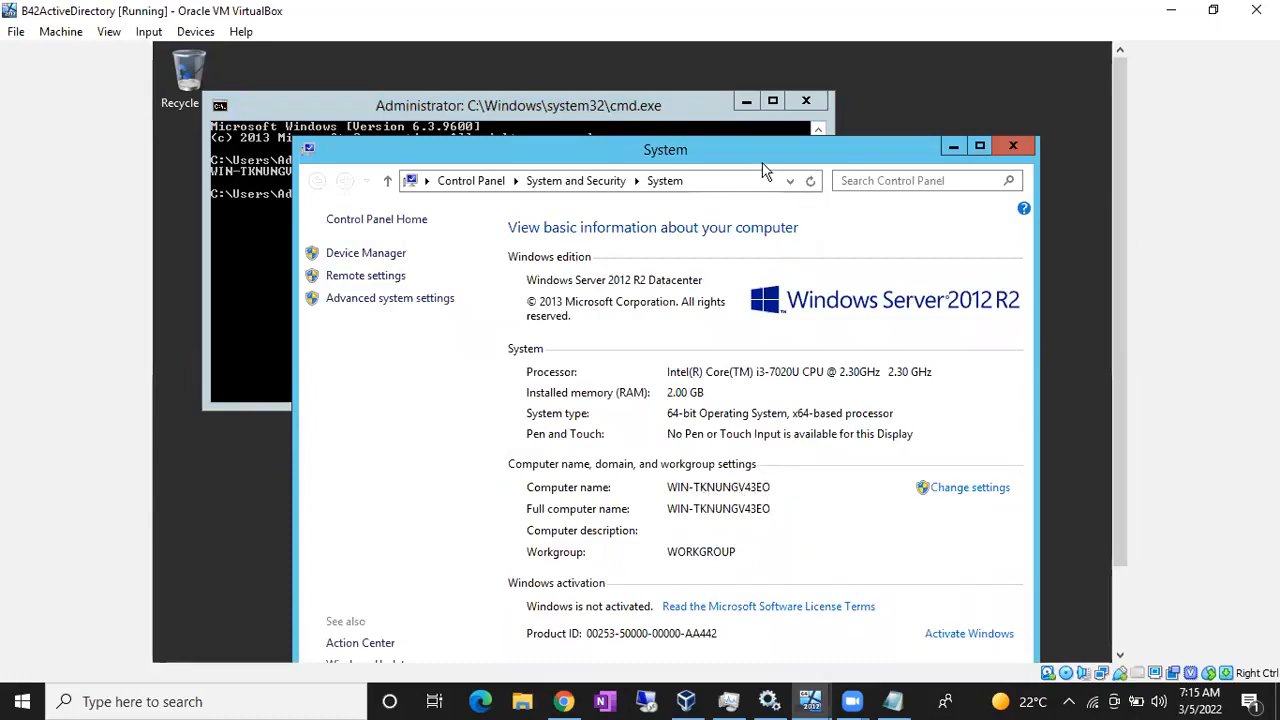
drag(758, 155, 719, 96)
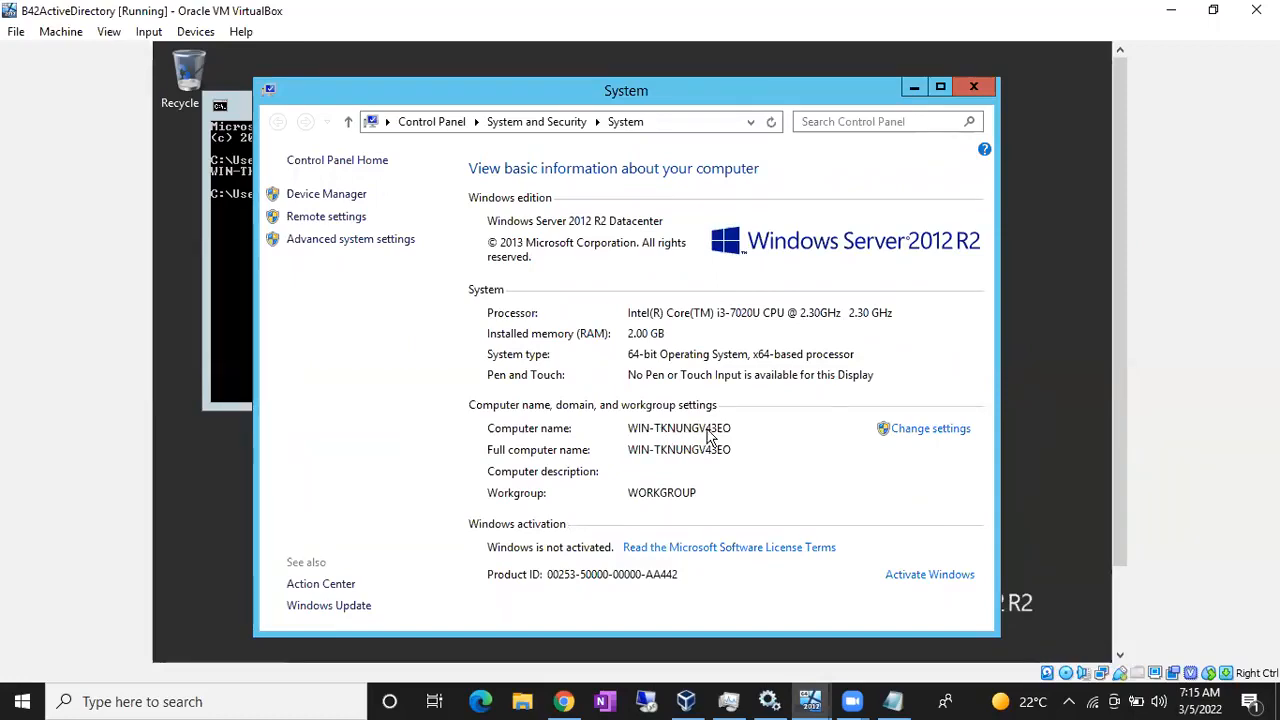
- Rename the computer to B42ActiveDirectory, accepting the NetBIOS length warning and restart notice
click(917, 437)
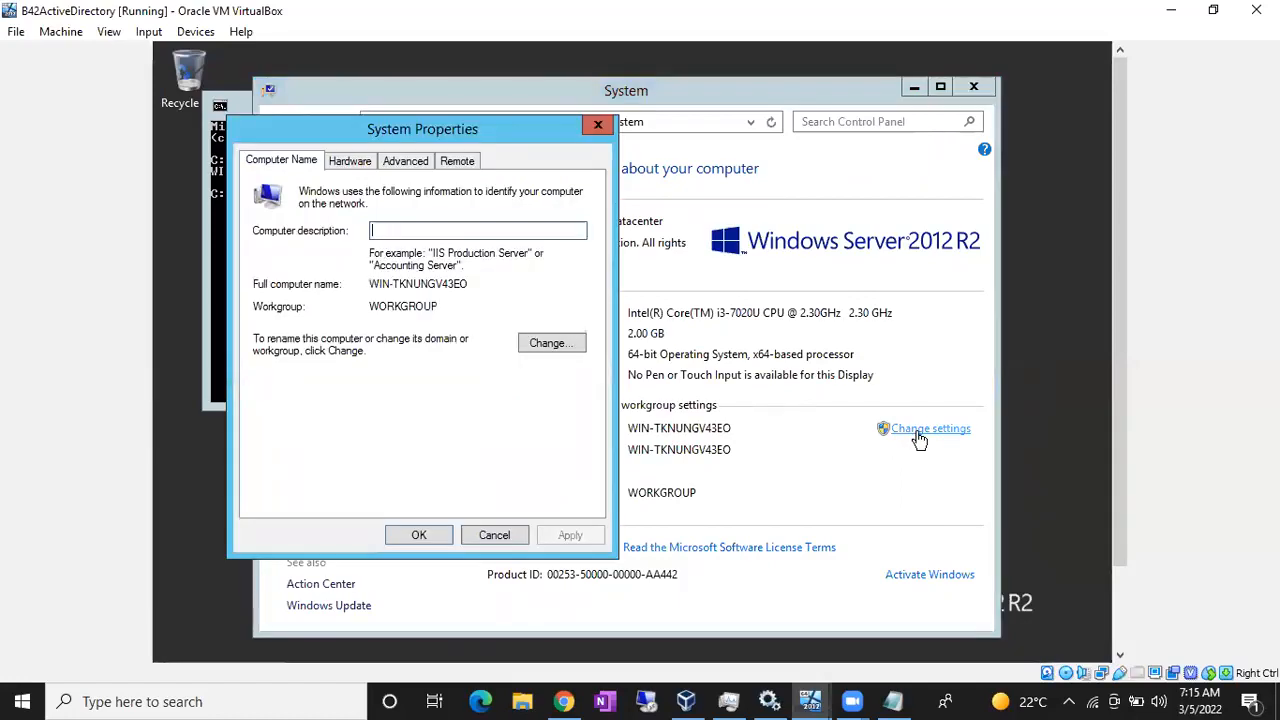
click(575, 350)
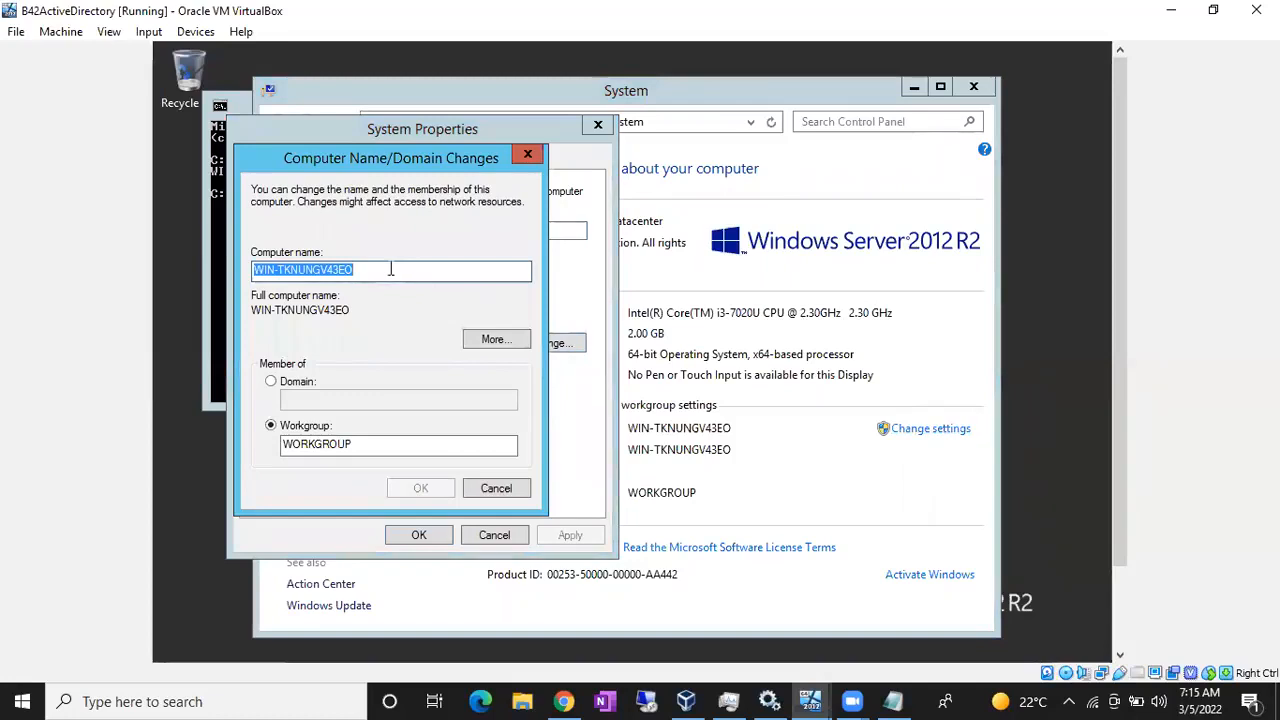
text(B42A)
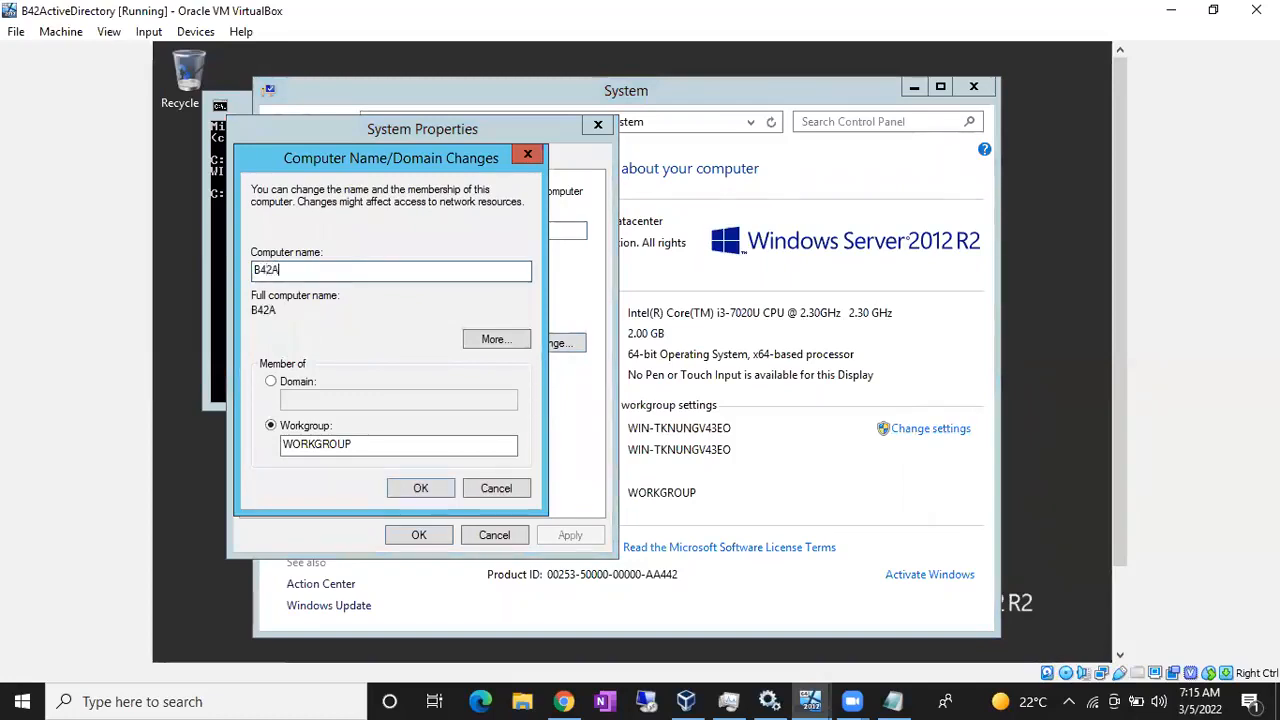
text(ctiveDi)
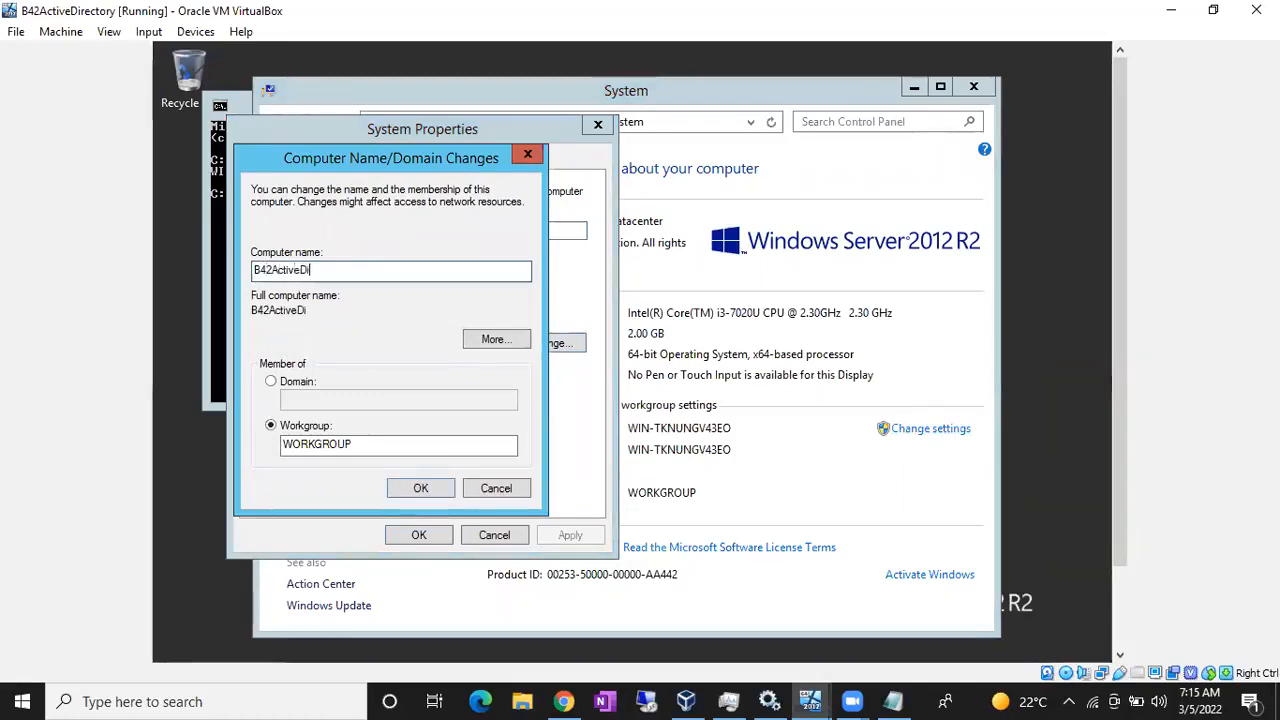
text(rectory)
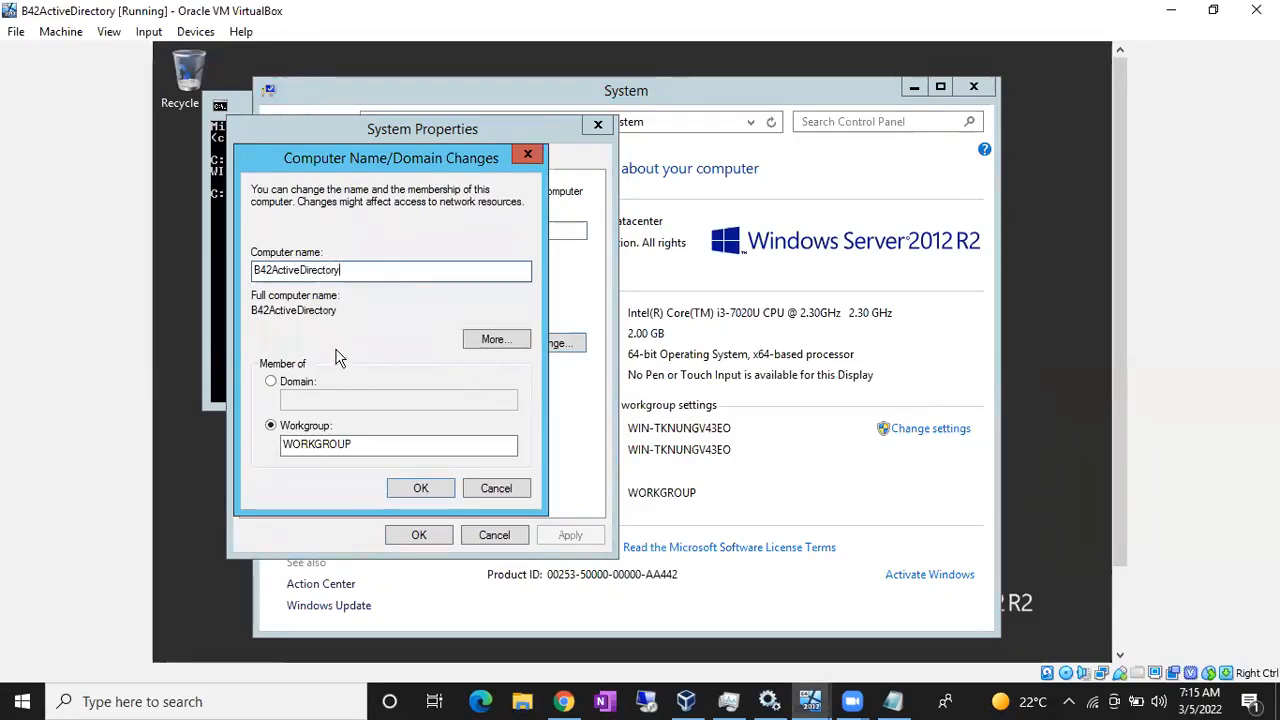
click(421, 488)
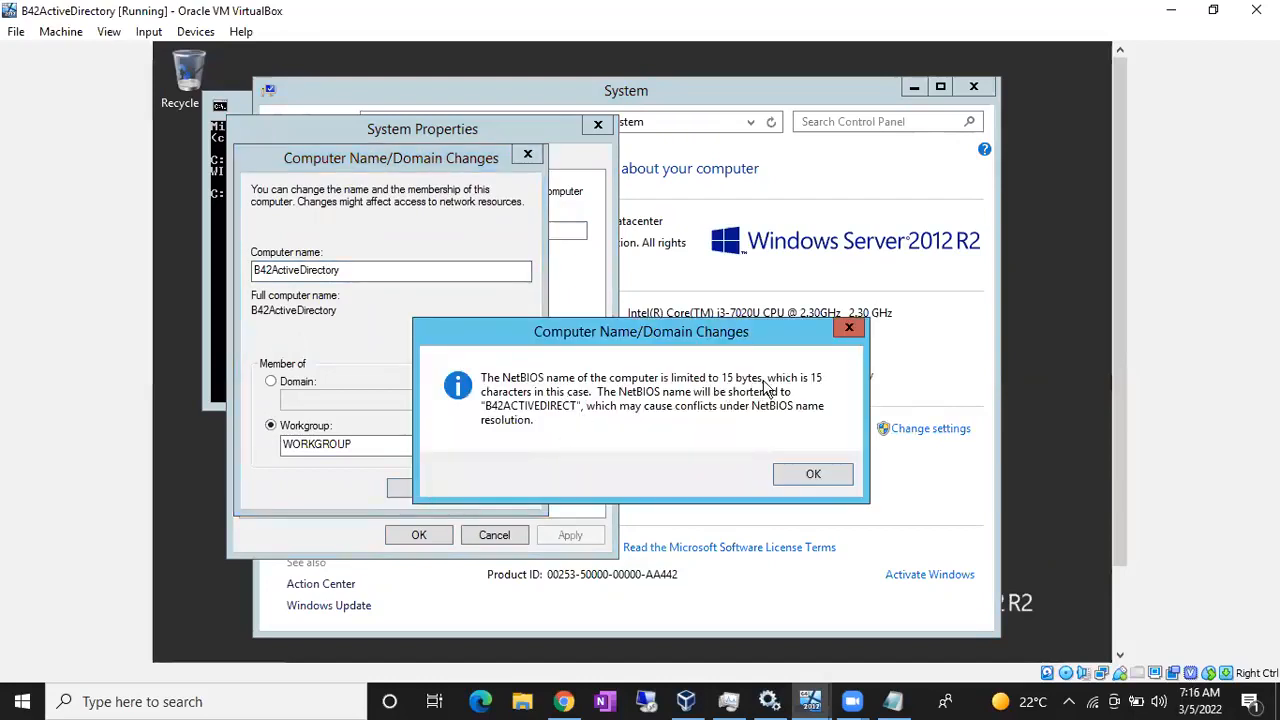
click(813, 475)
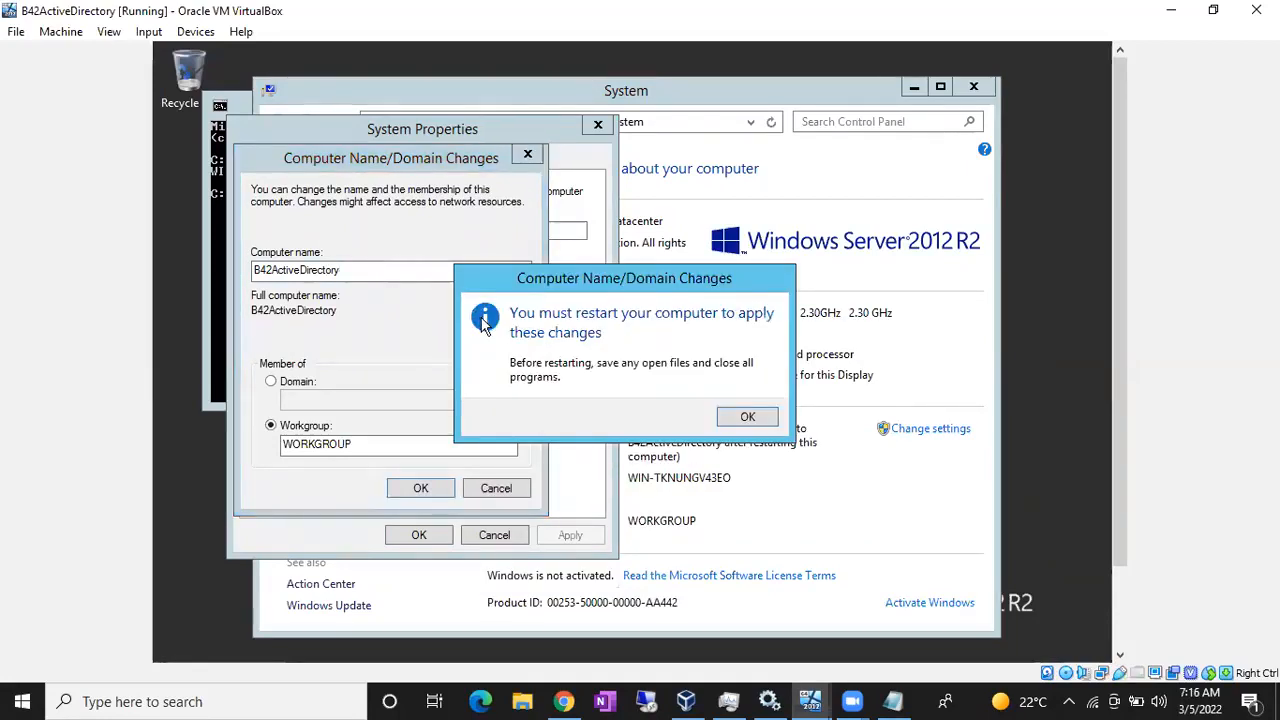
click(742, 416)
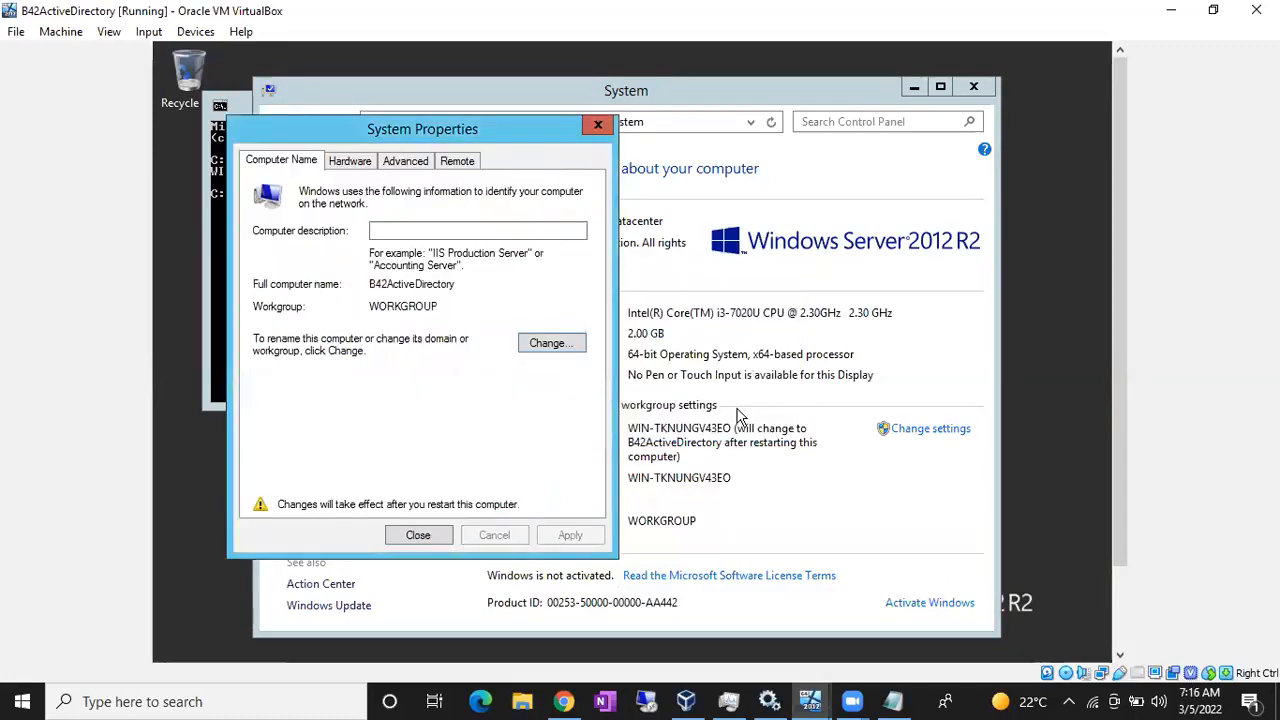
- Change the computer name to B42AD, close System Properties, and choose Restart Now
click(550, 343)
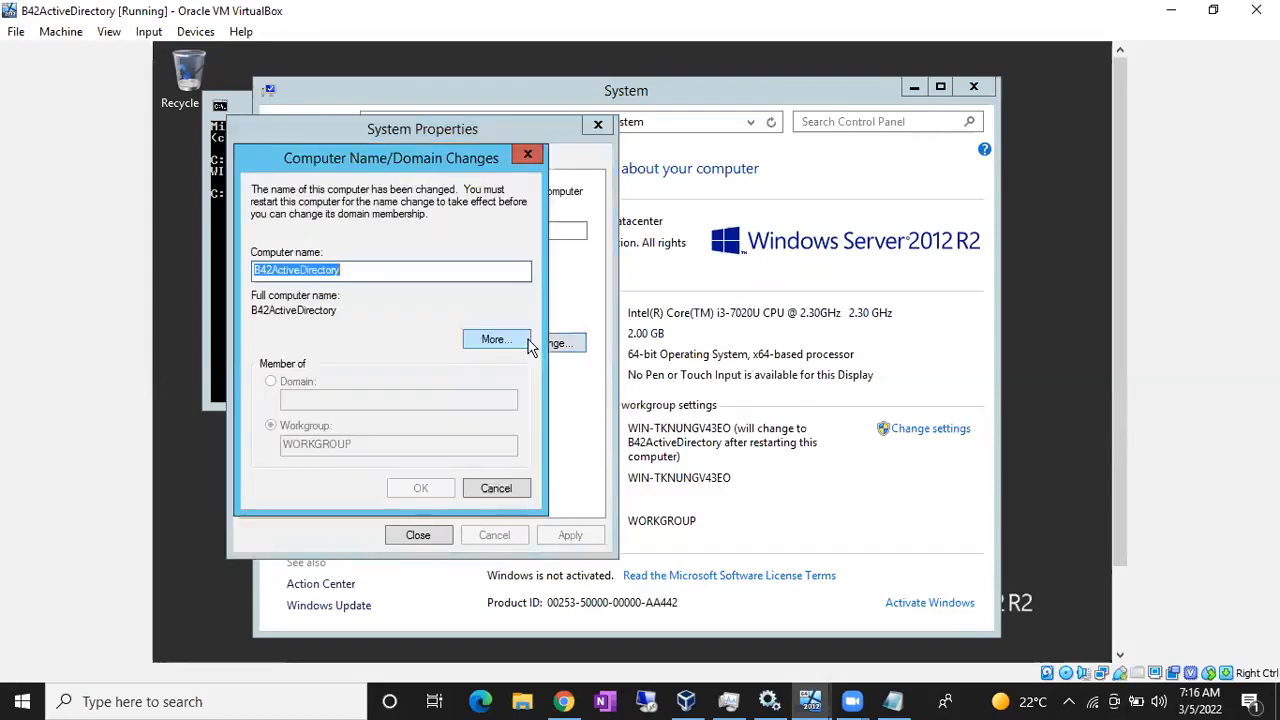
click(345, 271)
drag(345, 271, 279, 266)
text(D)
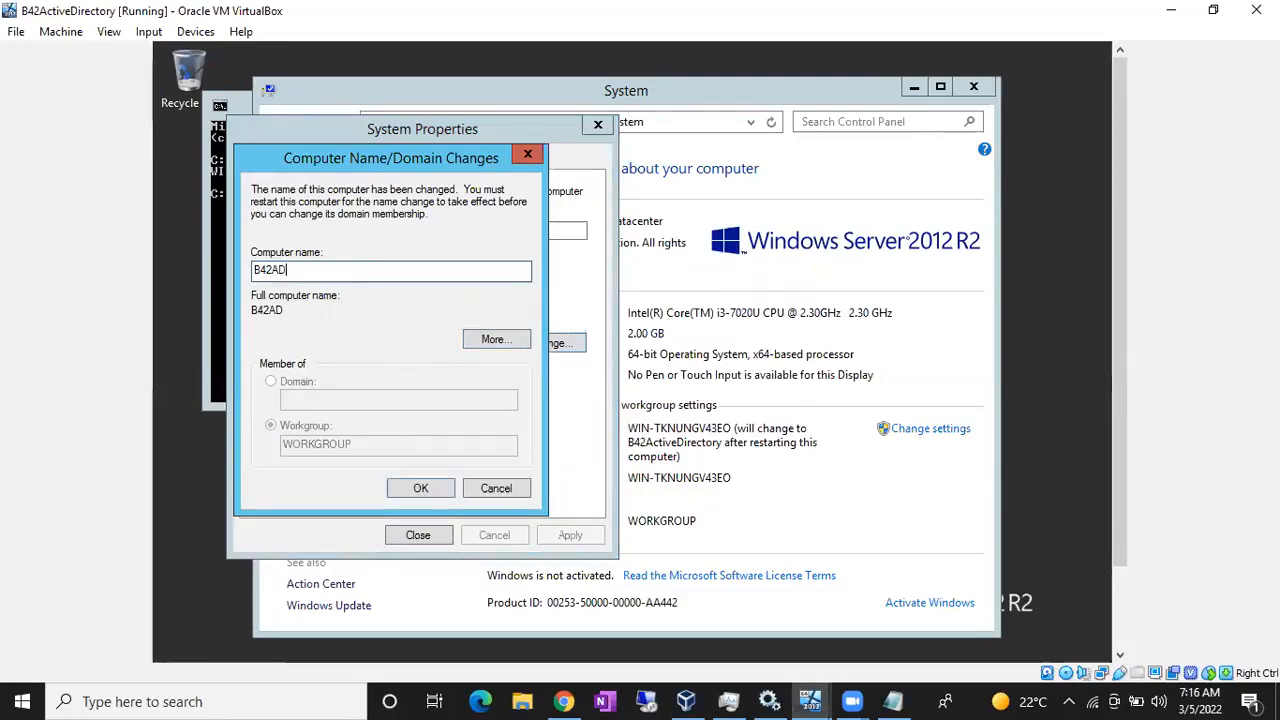
click(428, 488)
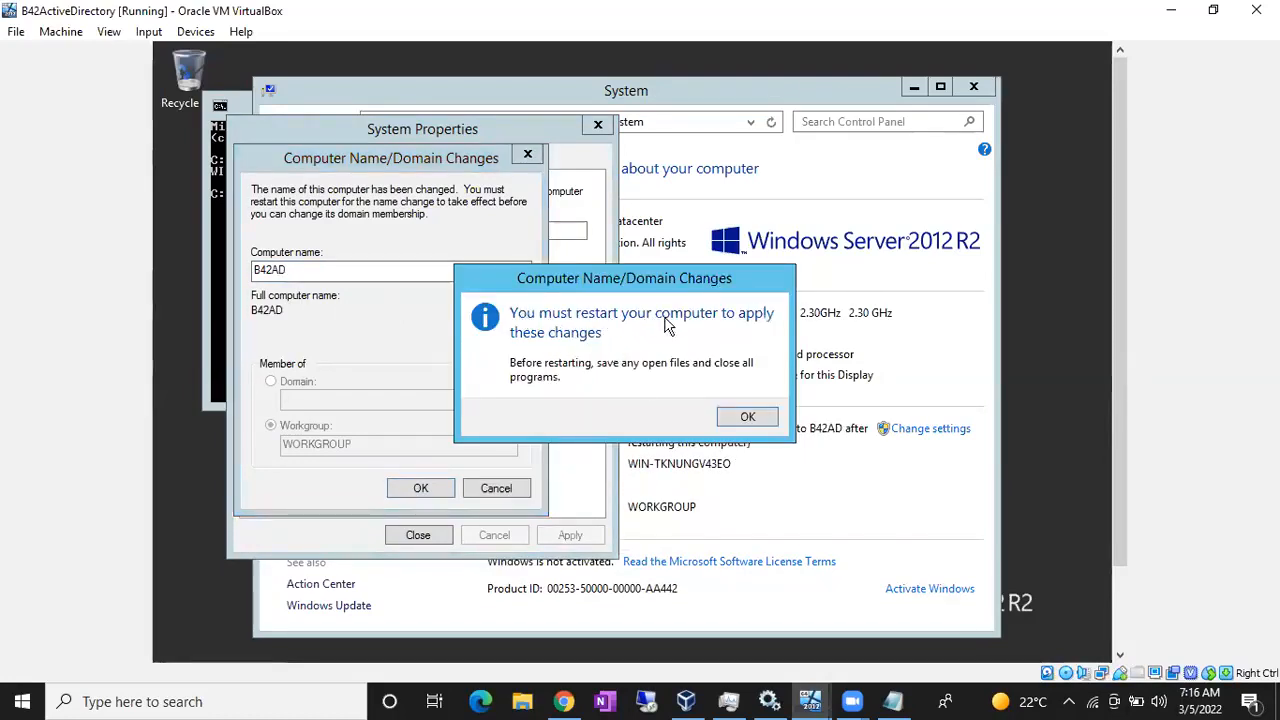
click(759, 418)
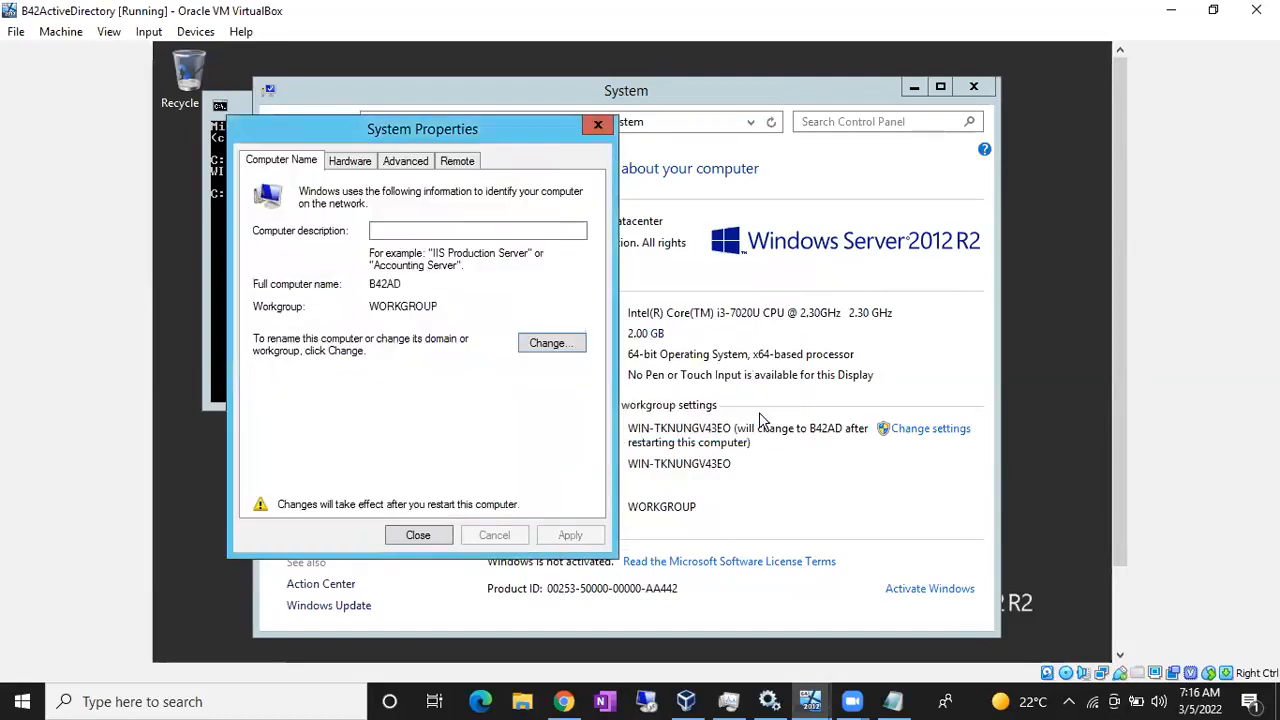
click(418, 536)
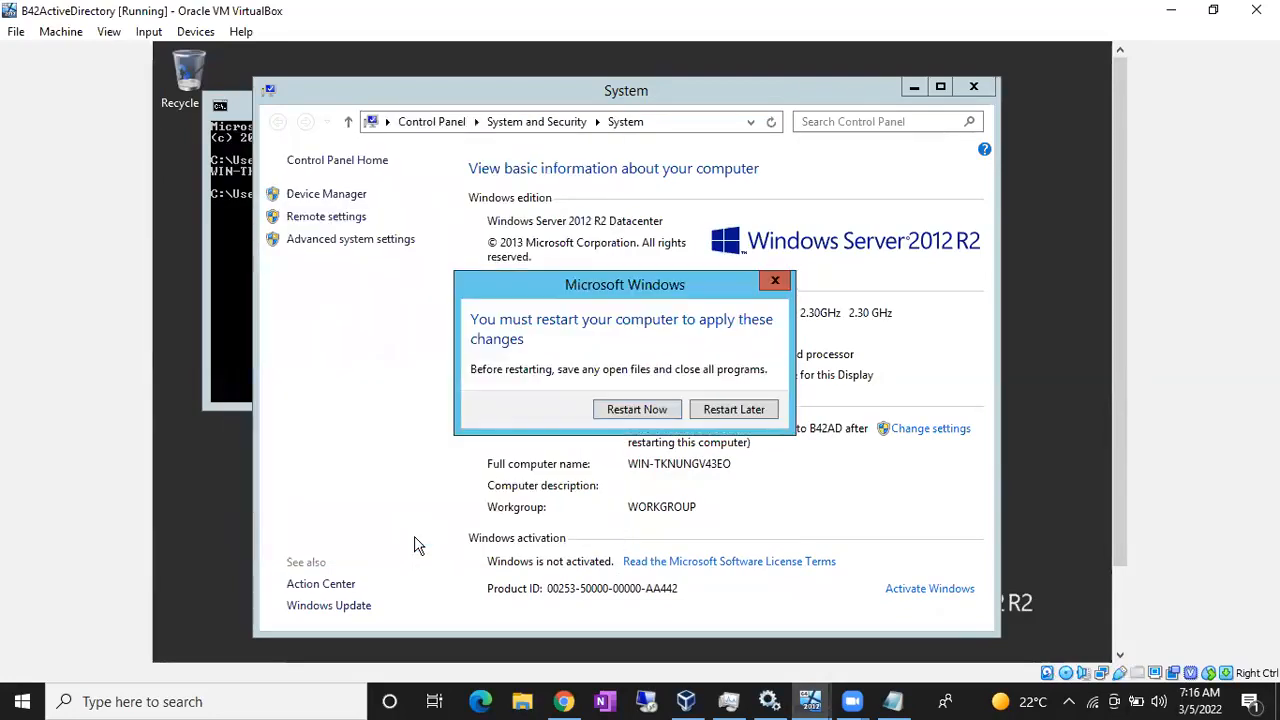
click(638, 410)
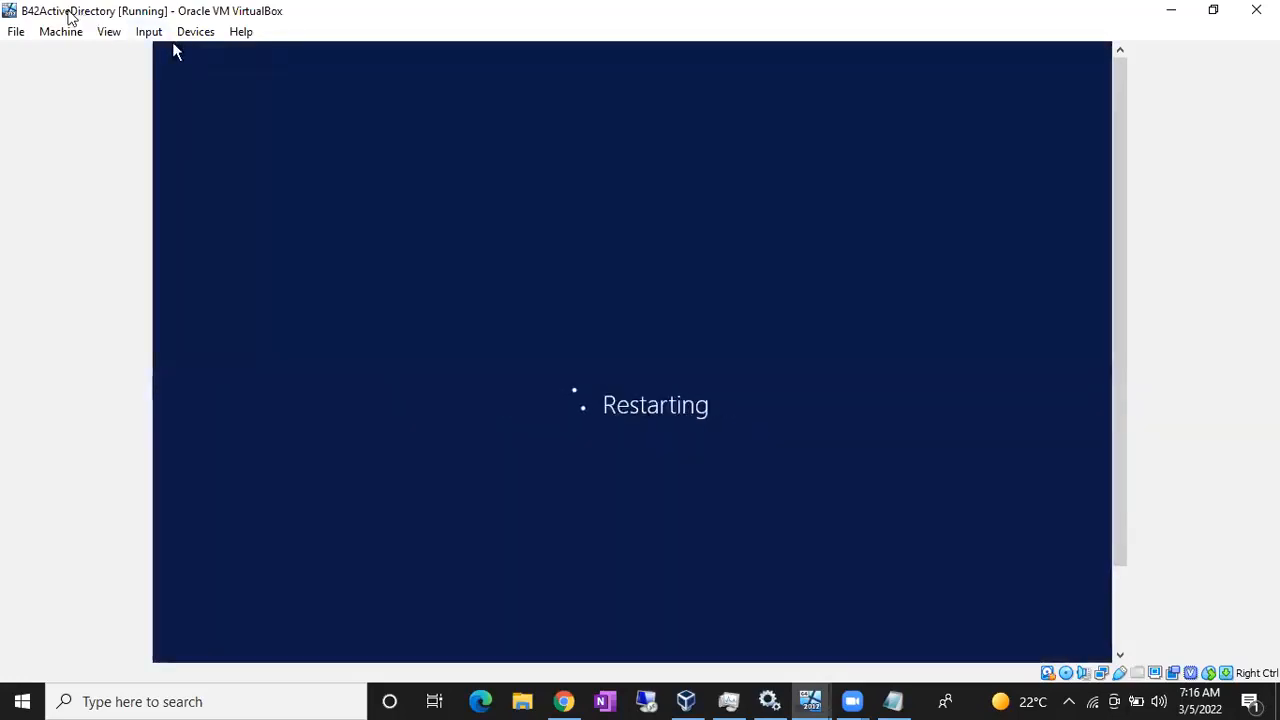
- Bring the B42NODE1 virtual machine window to the front from the VirtualBox taskbar previews
click(810, 698)
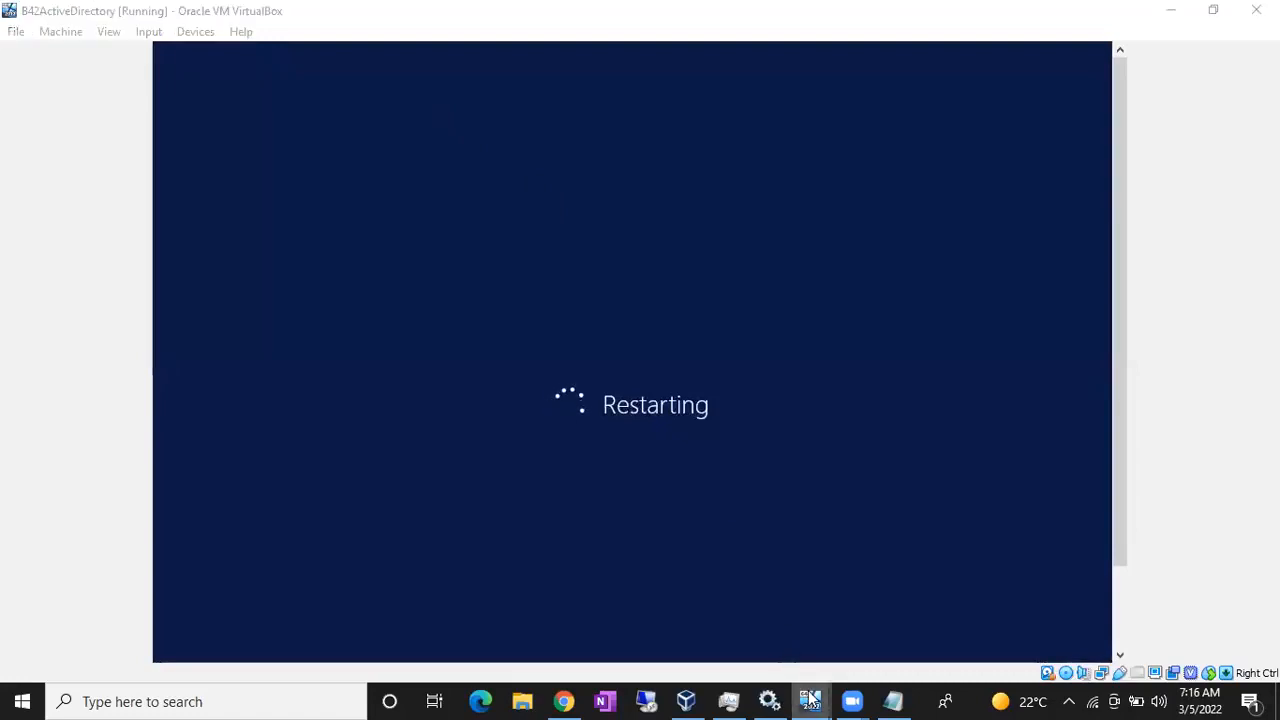
click(813, 625)
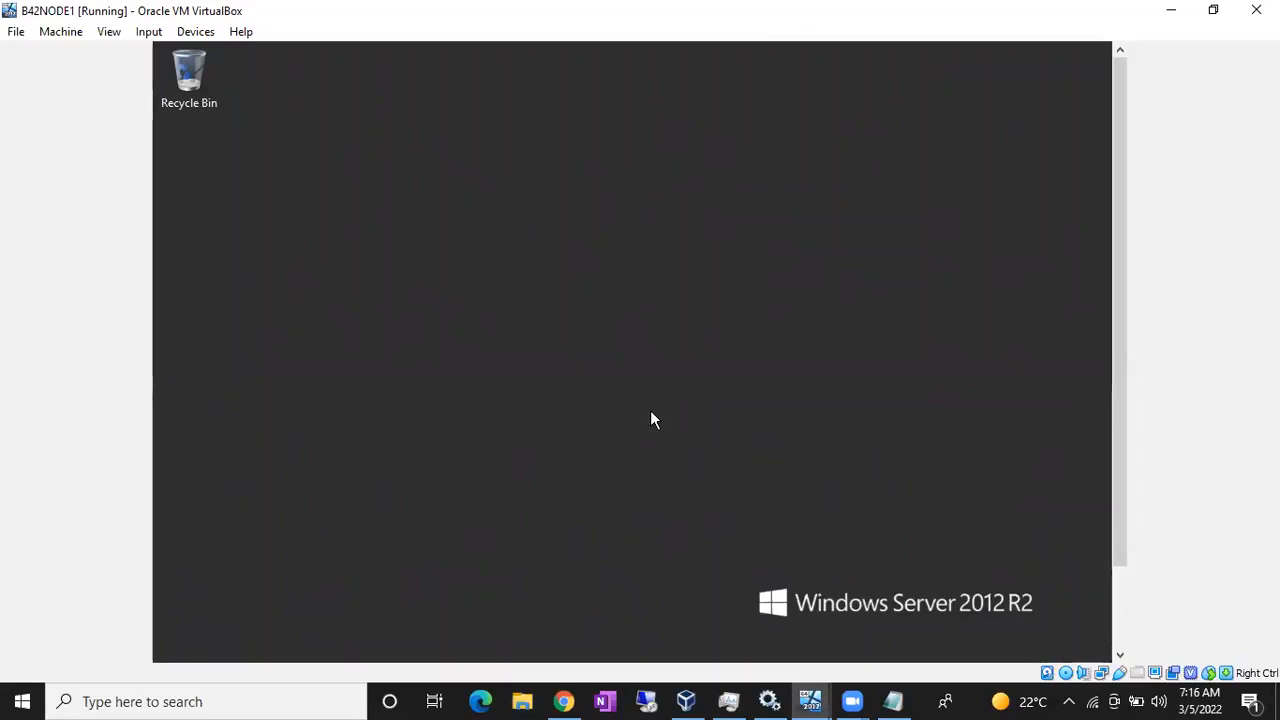
- Open the Ethernet adapter's Properties from the Network Connections panel (ncpa.cpl) in B42NODE1
key(super+r)
text(nca)
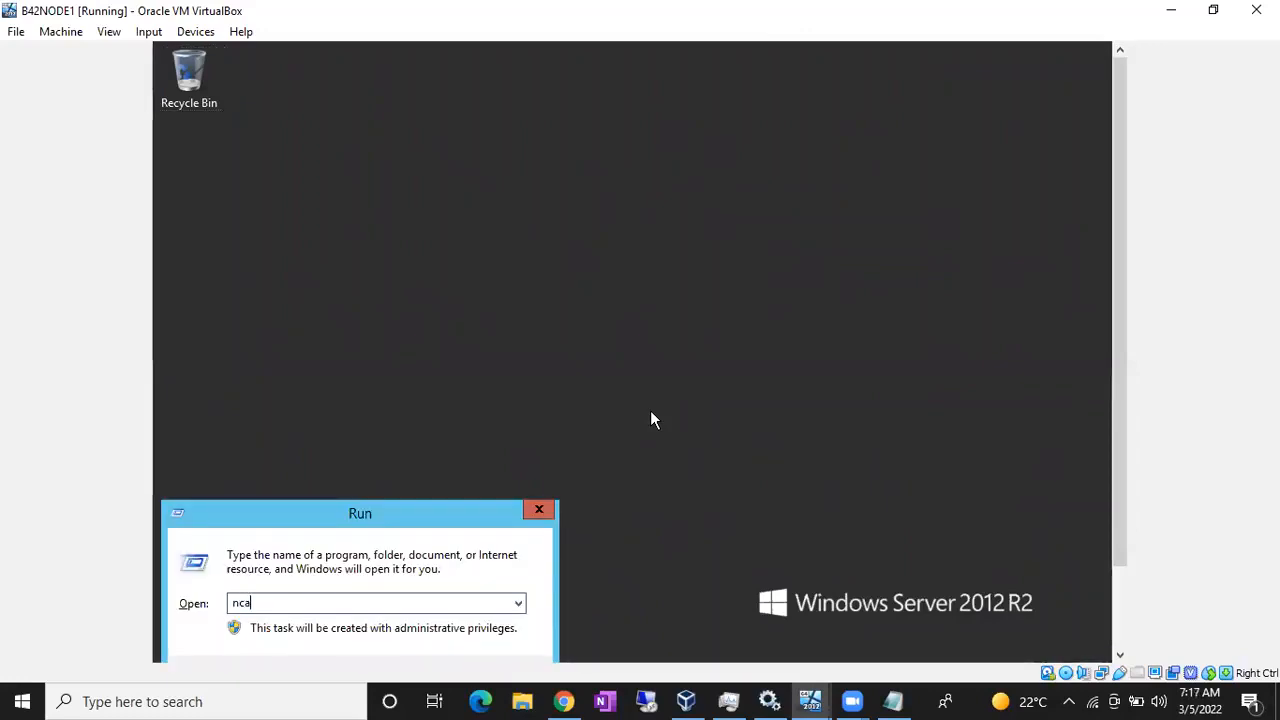
text(pa.cpl)
key(Return)
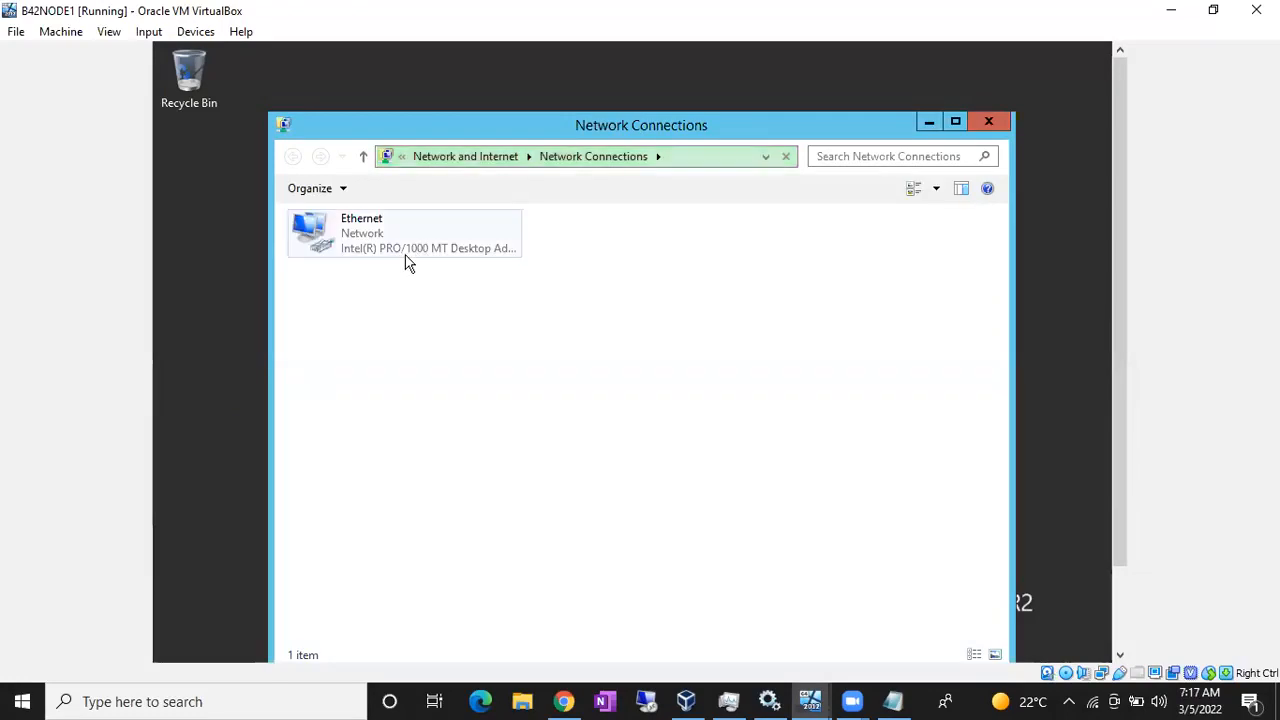
click(378, 250)
right_click(378, 250)
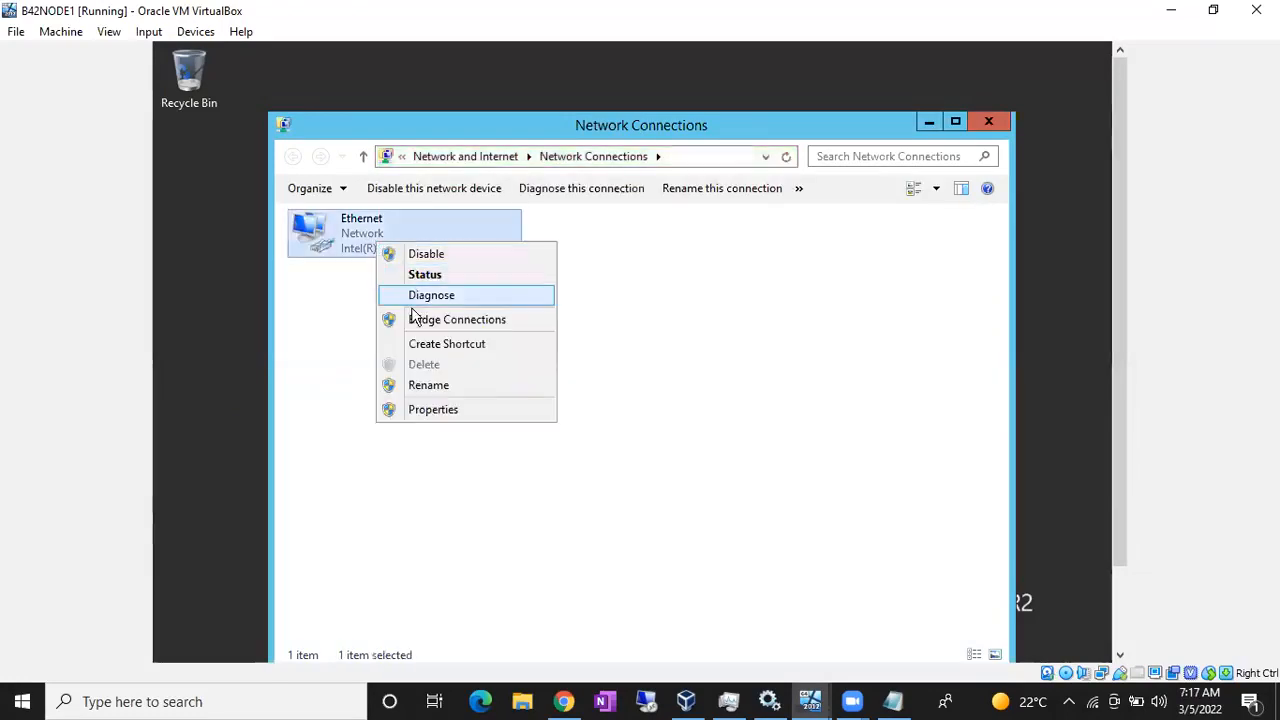
click(420, 411)
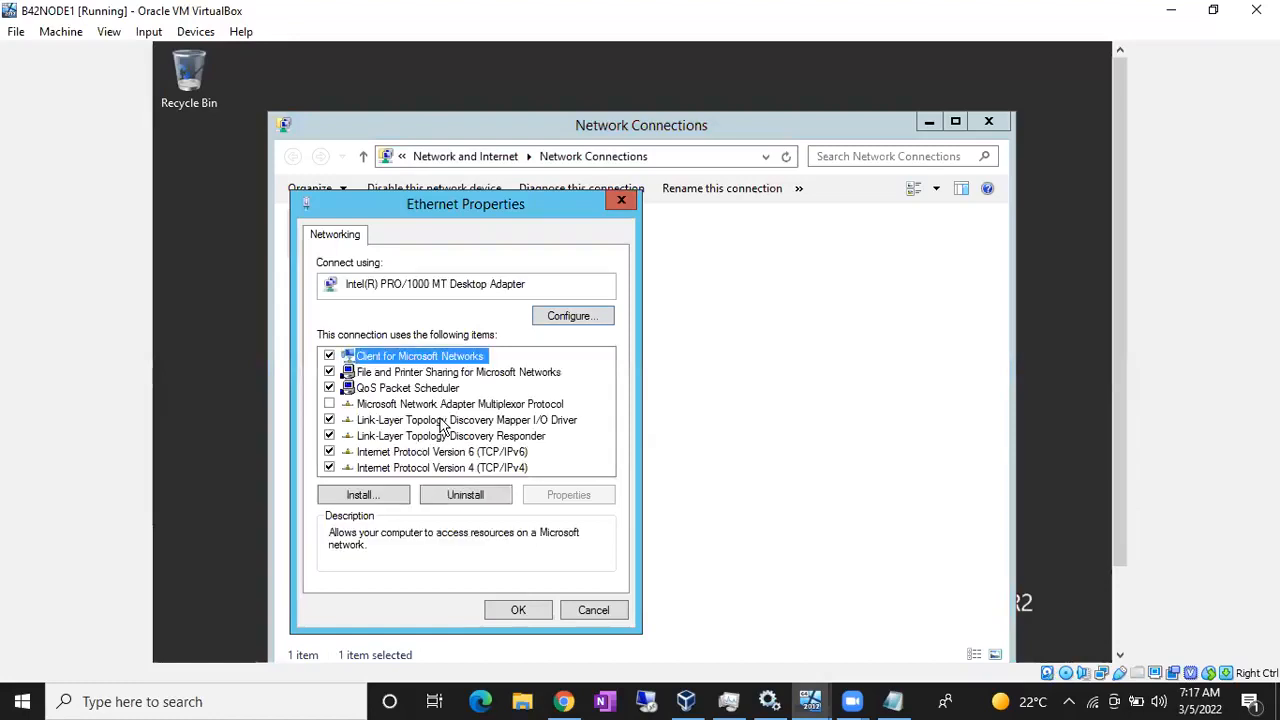
- Set IPv4 to static address 10.10.10.1 with subnet mask 255.0.0.0 and close the windows
click(455, 468)
double_click(455, 468)
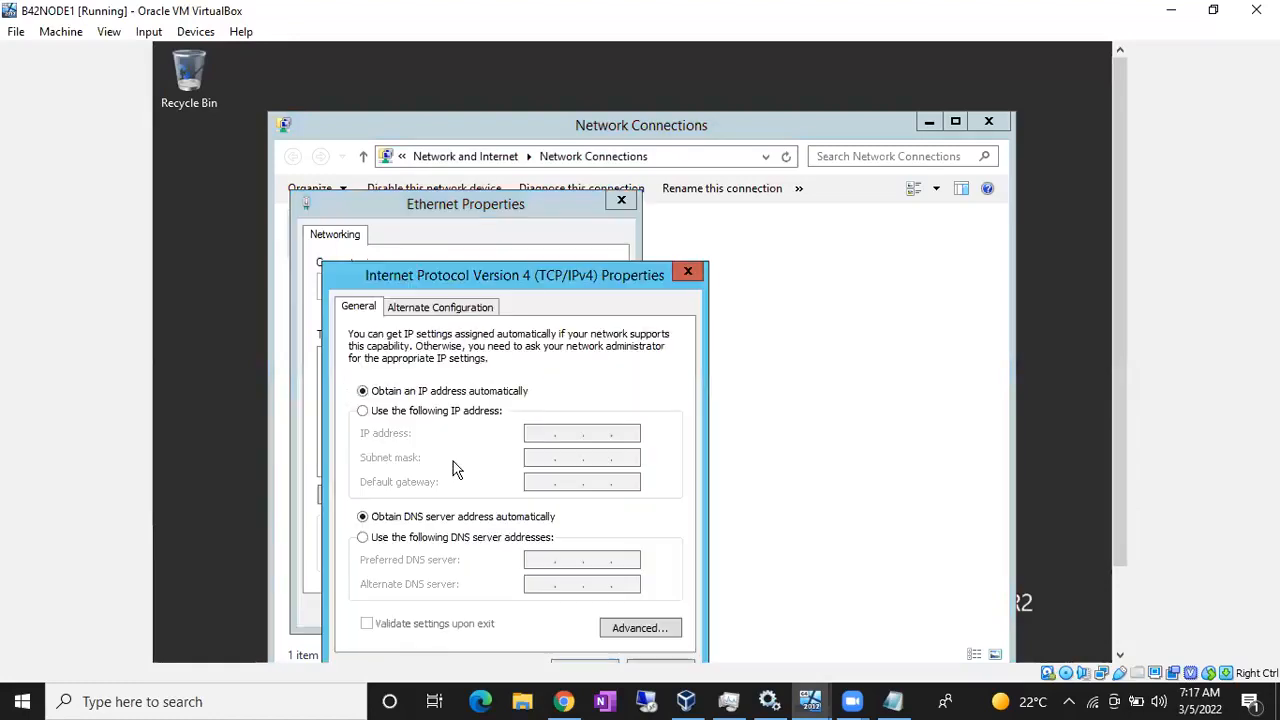
click(413, 411)
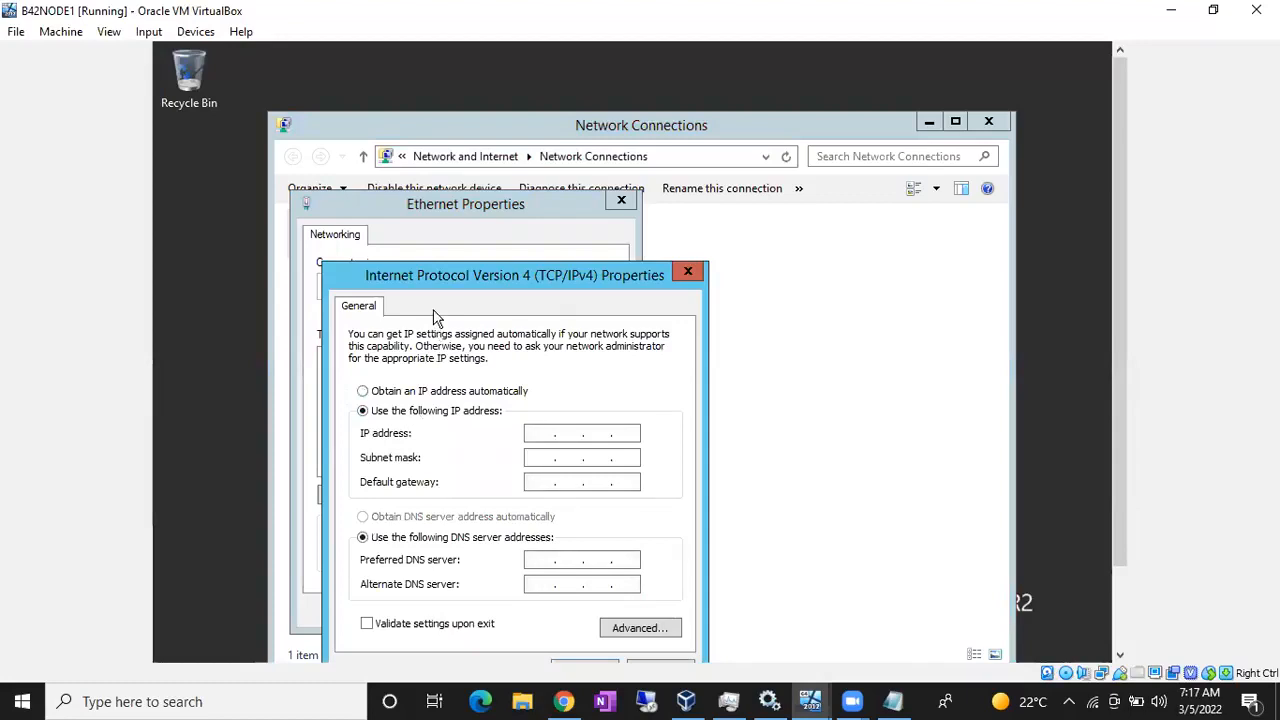
drag(433, 277, 428, 141)
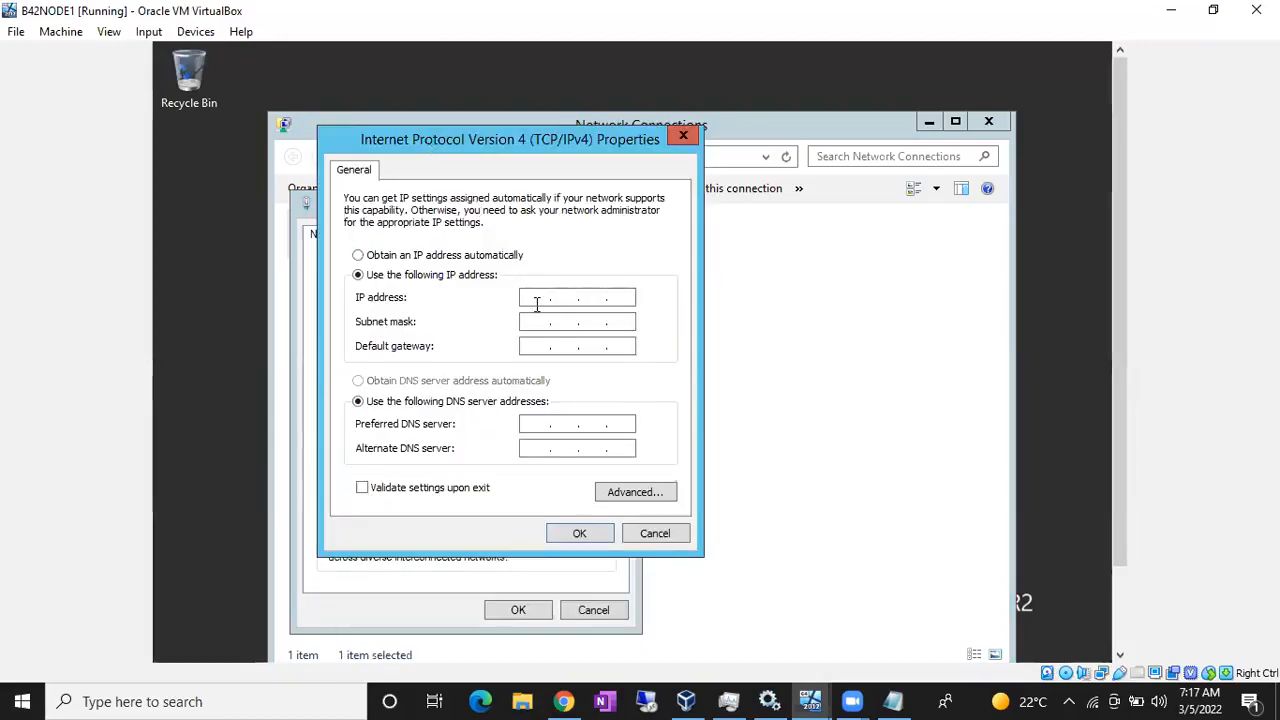
text(.10.10.1)
click(536, 321)
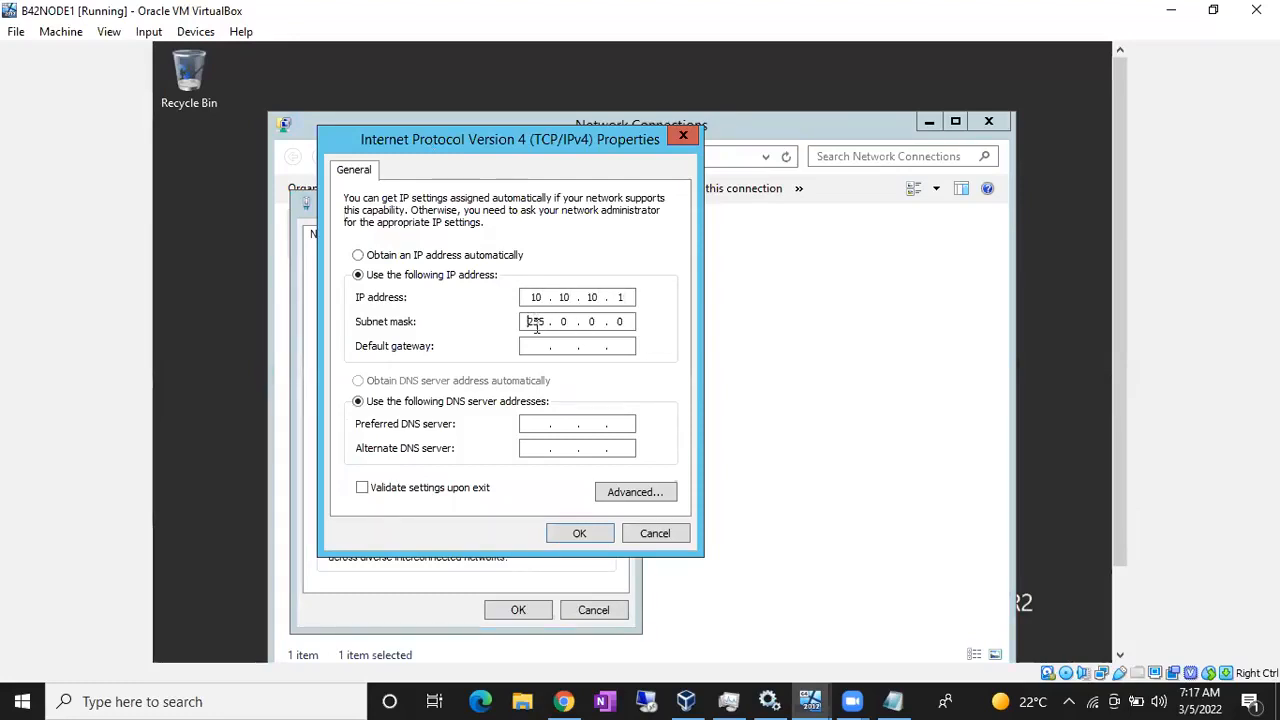
click(580, 533)
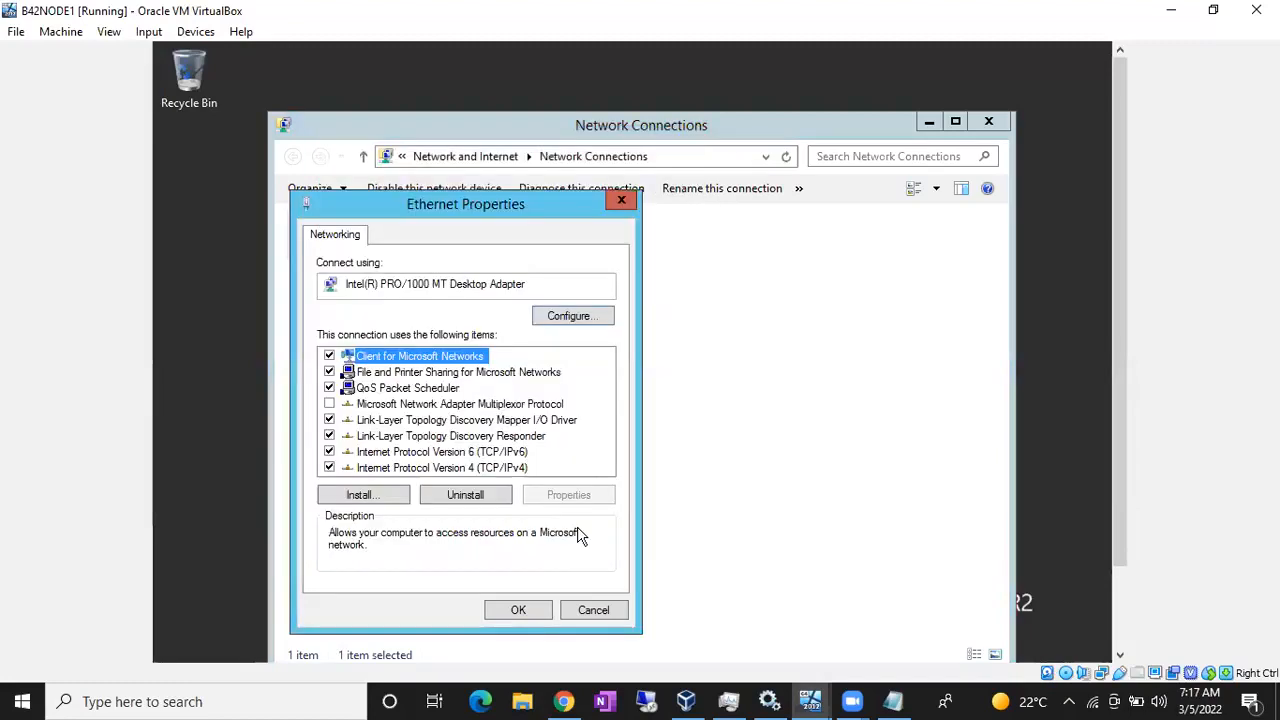
click(531, 605)
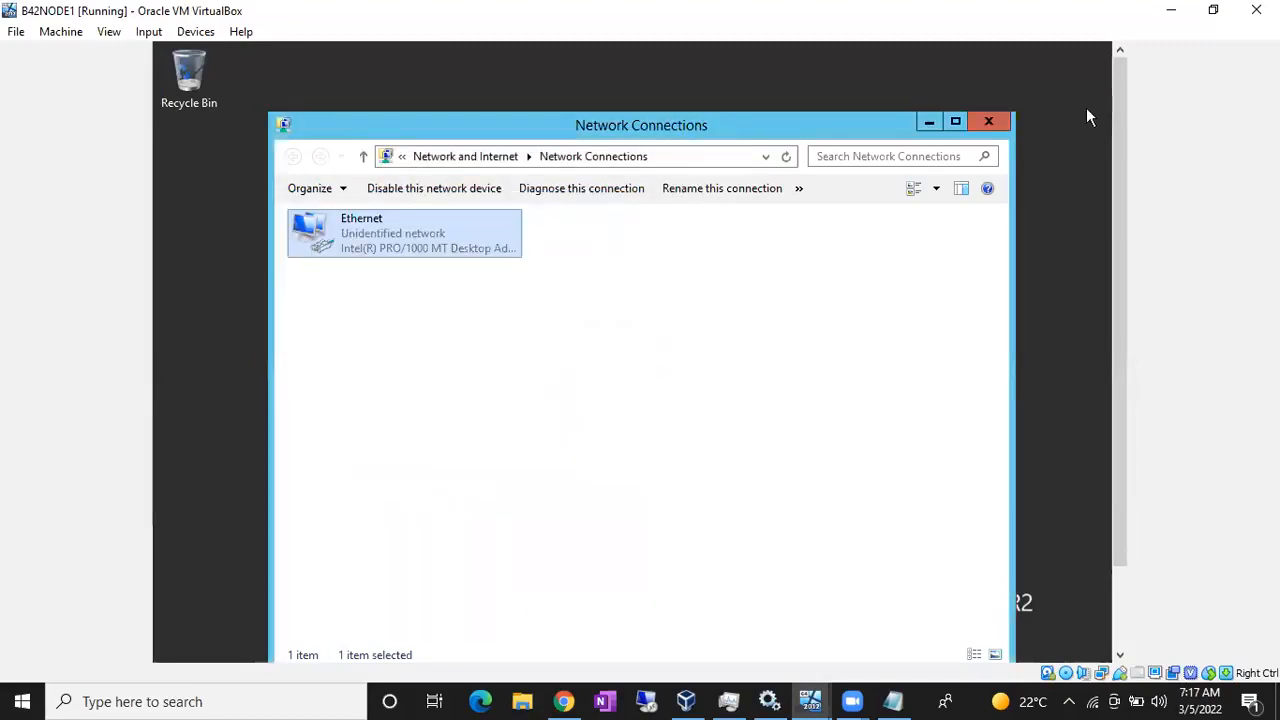
click(1004, 121)
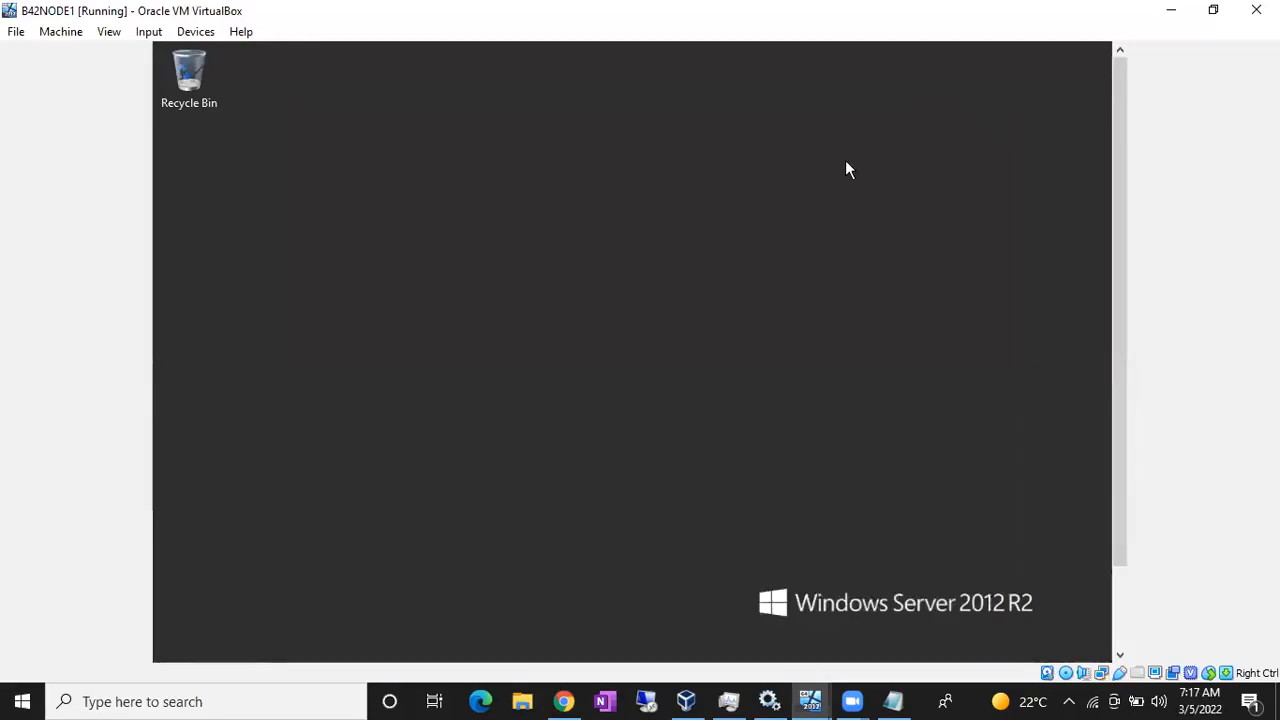
- Launch Windows Firewall with Advanced Security on B42NODE1 from a 'firew' Start search
key(super)
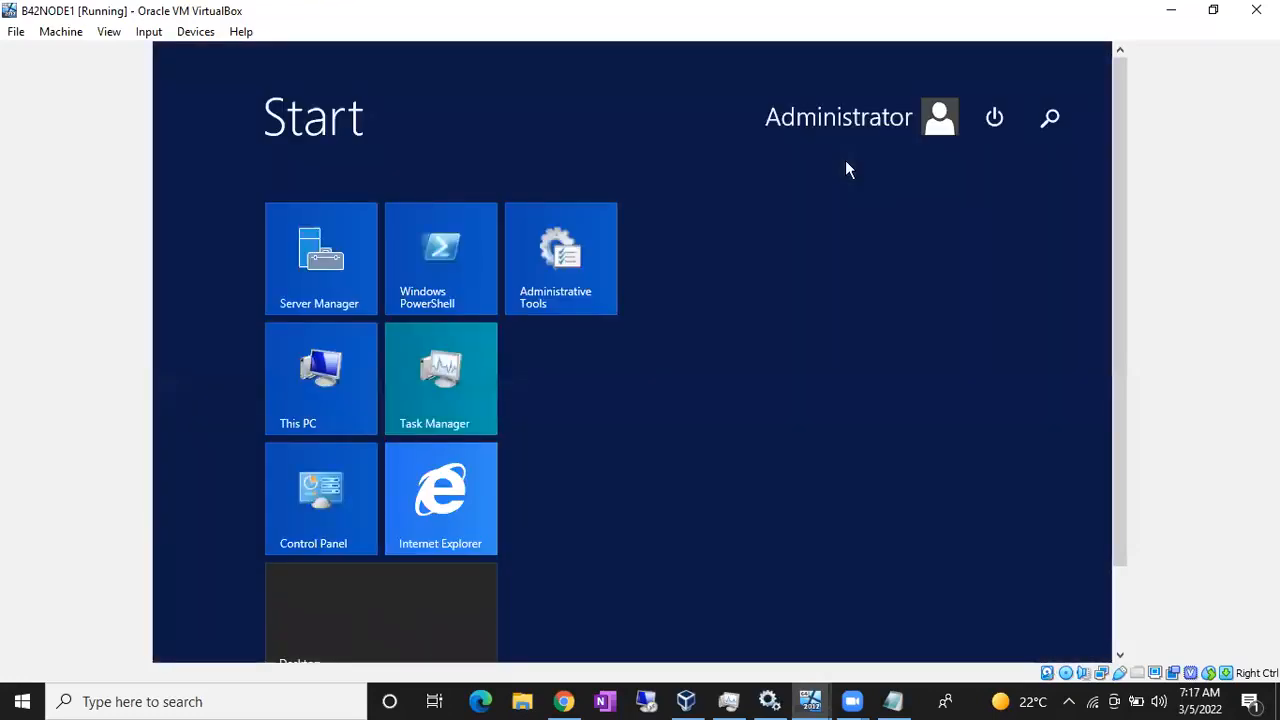
text(firew)
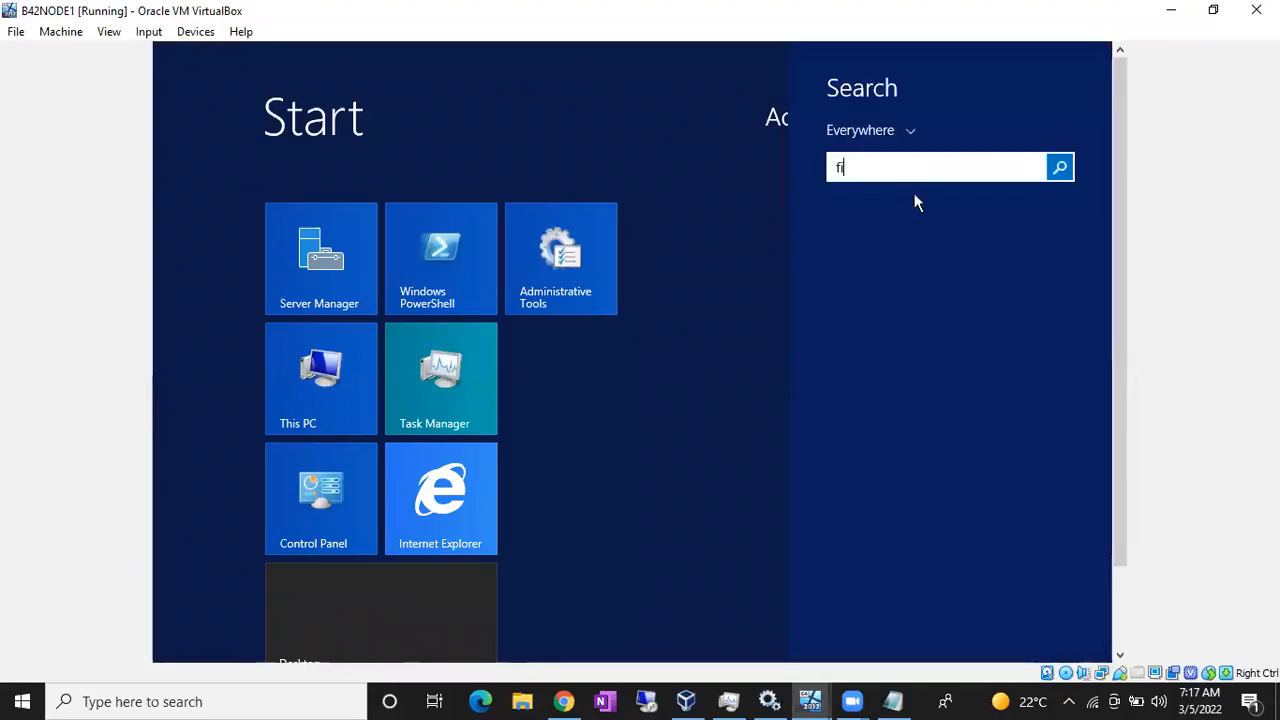
click(909, 233)
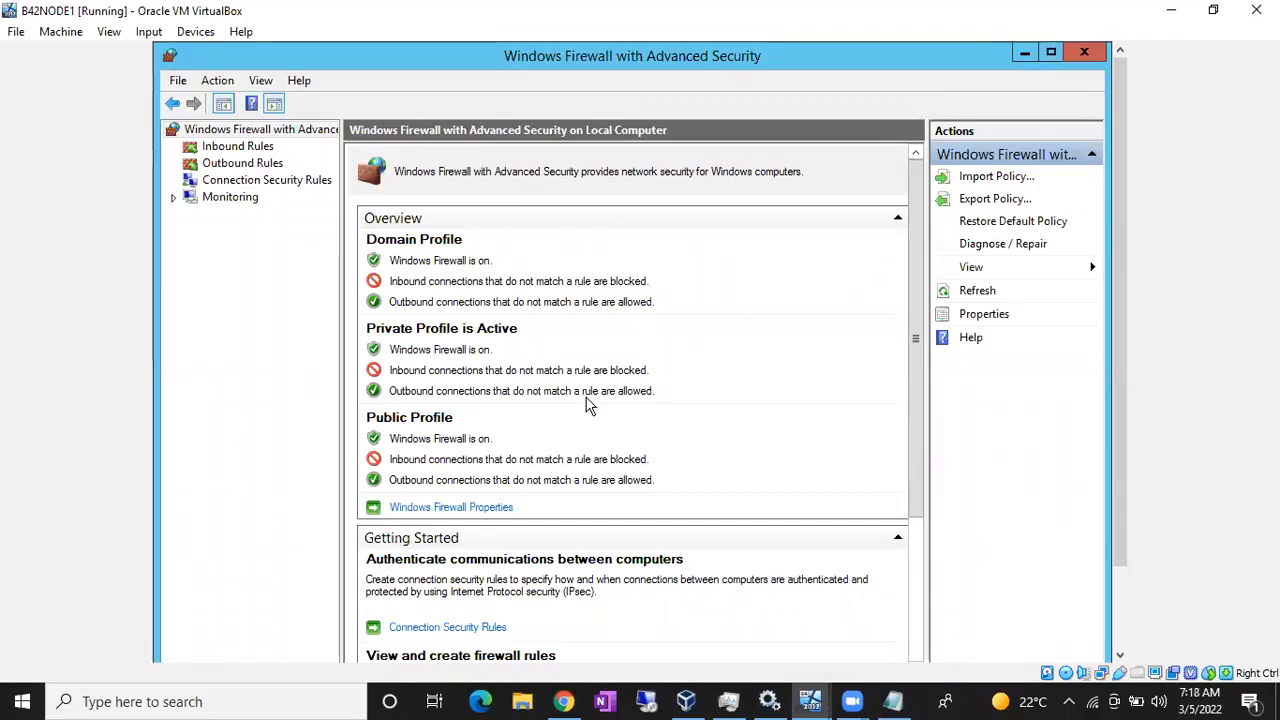
- Show the BATCH 42 diagrams.net diagram in Chrome and select the first SQL DBA server
click(576, 700)
scroll(583, 555, down, 8)
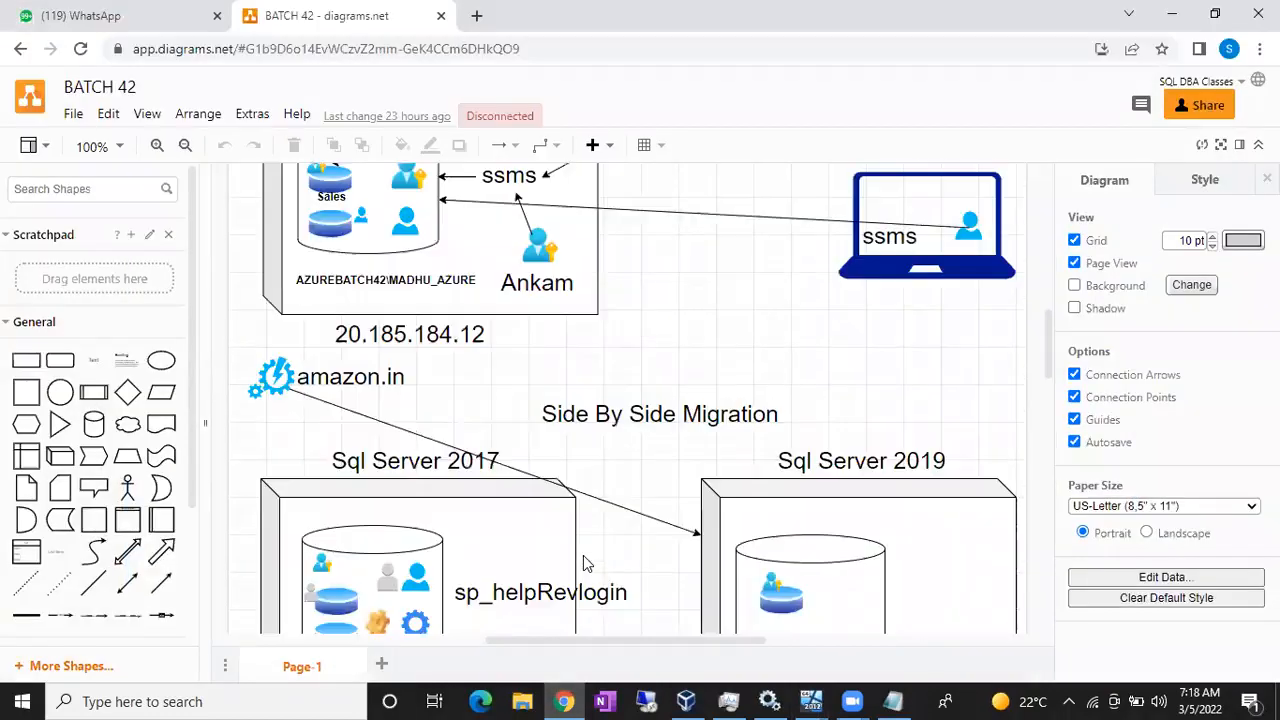
scroll(586, 562, down, 10)
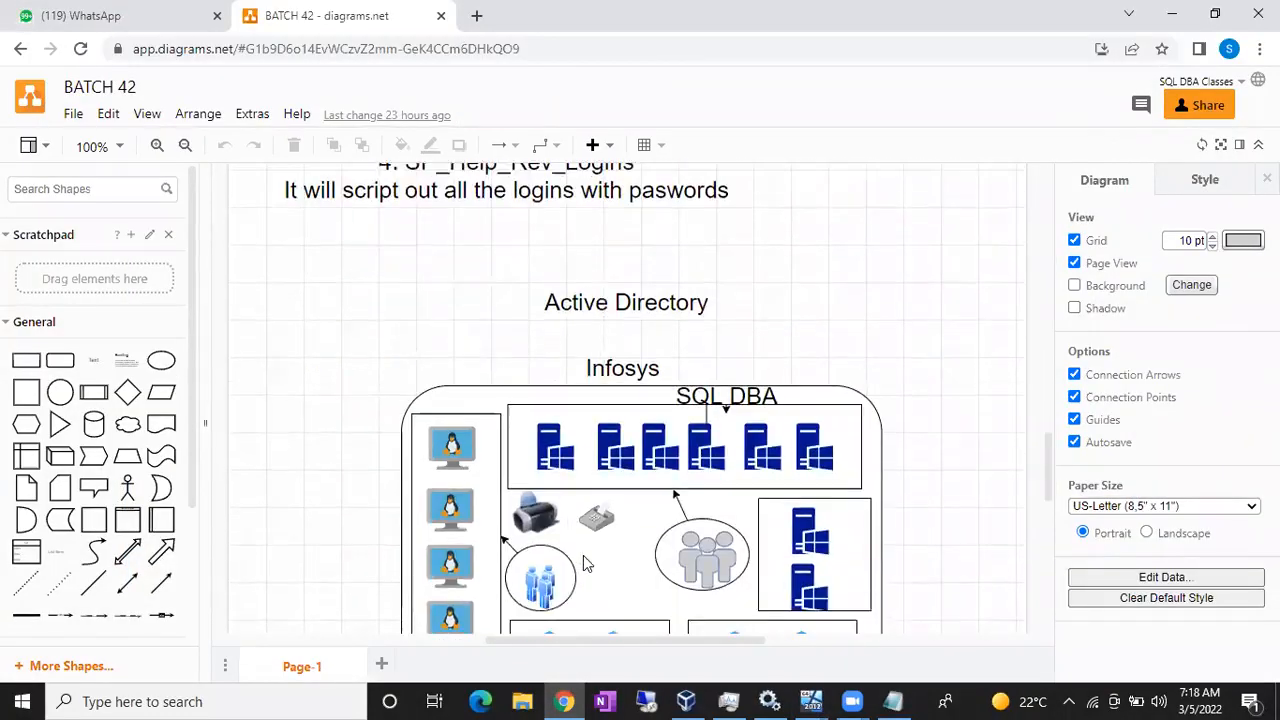
click(565, 442)
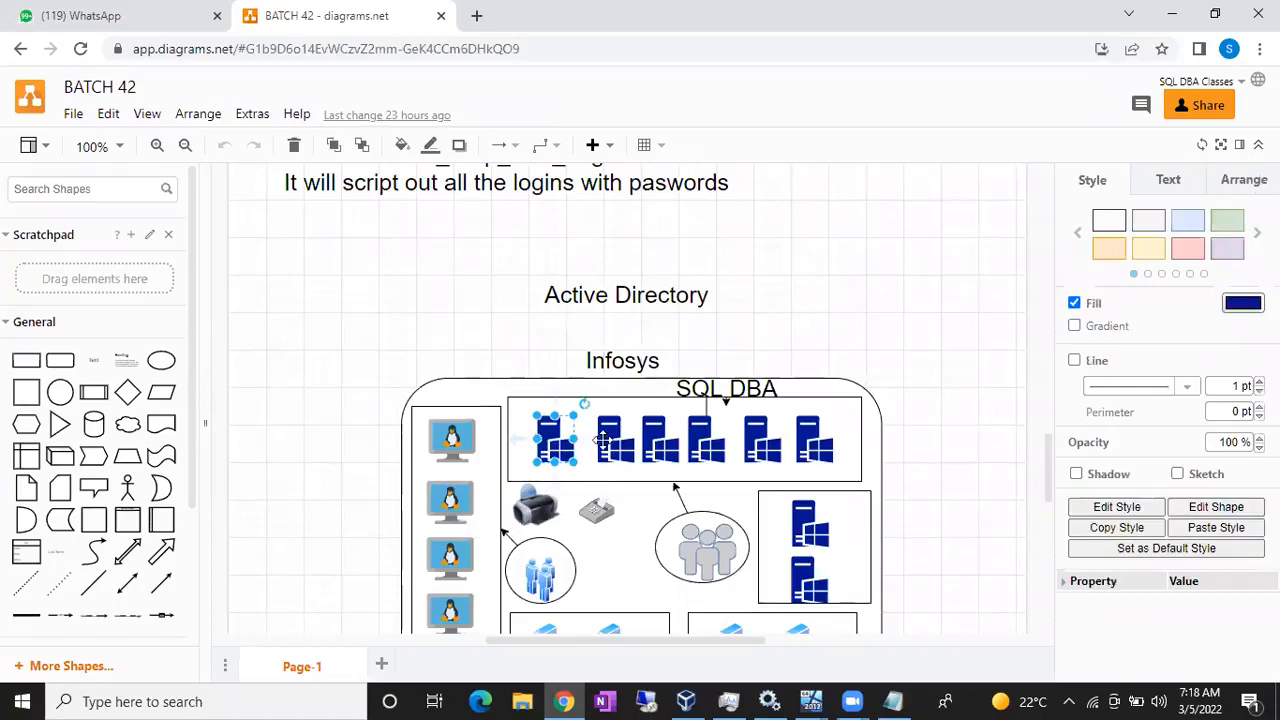
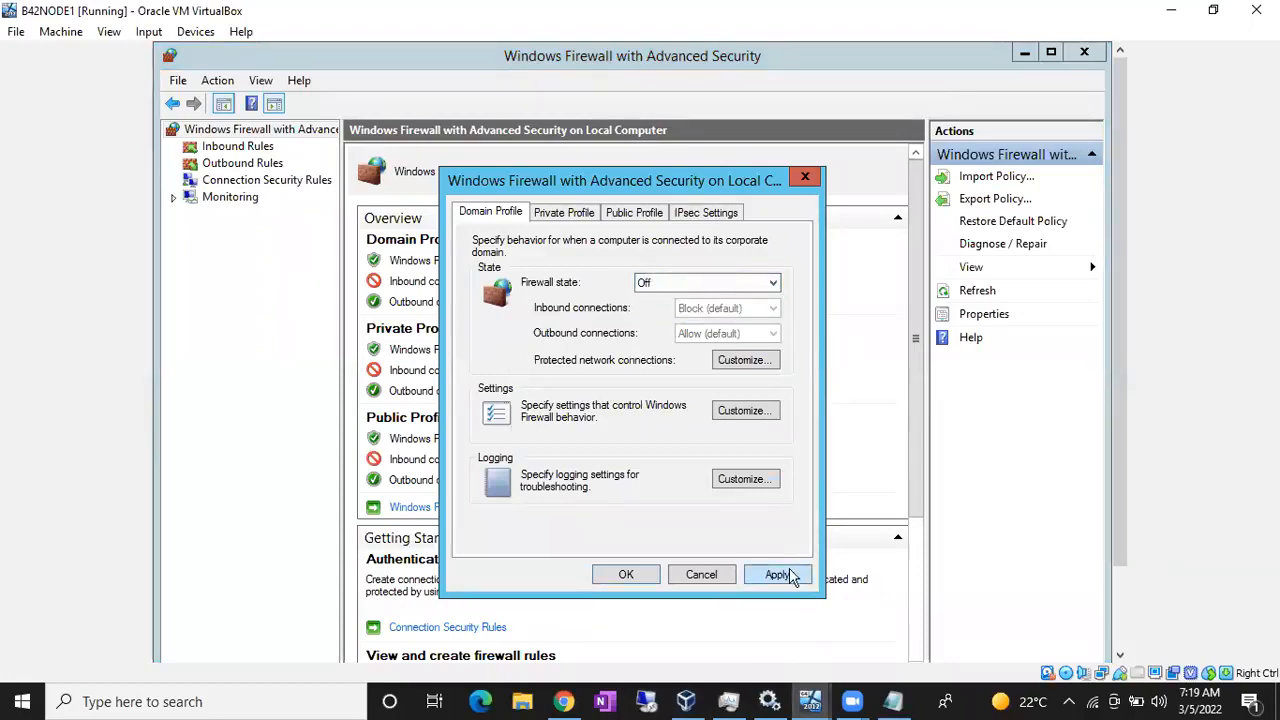
- Apply the Domain Profile firewall Off setting, confirm it, and close Windows Firewall with Advanced Security
click(788, 574)
click(625, 570)
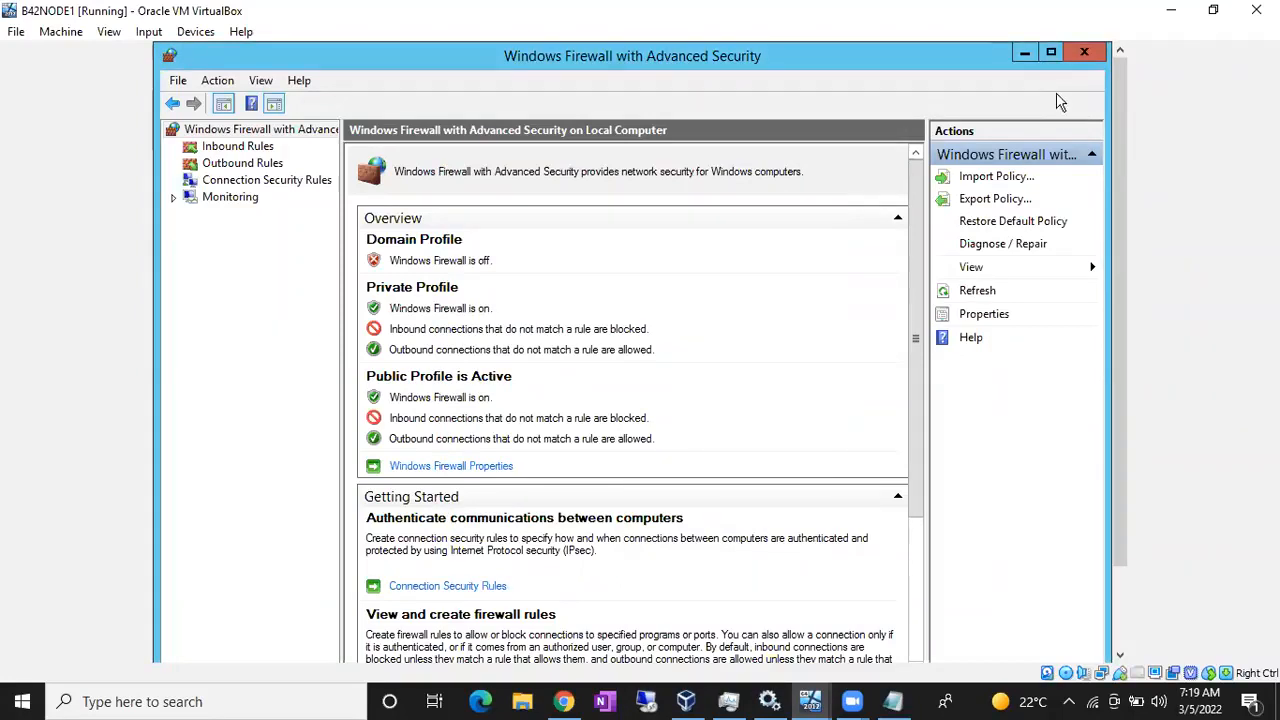
click(1076, 55)
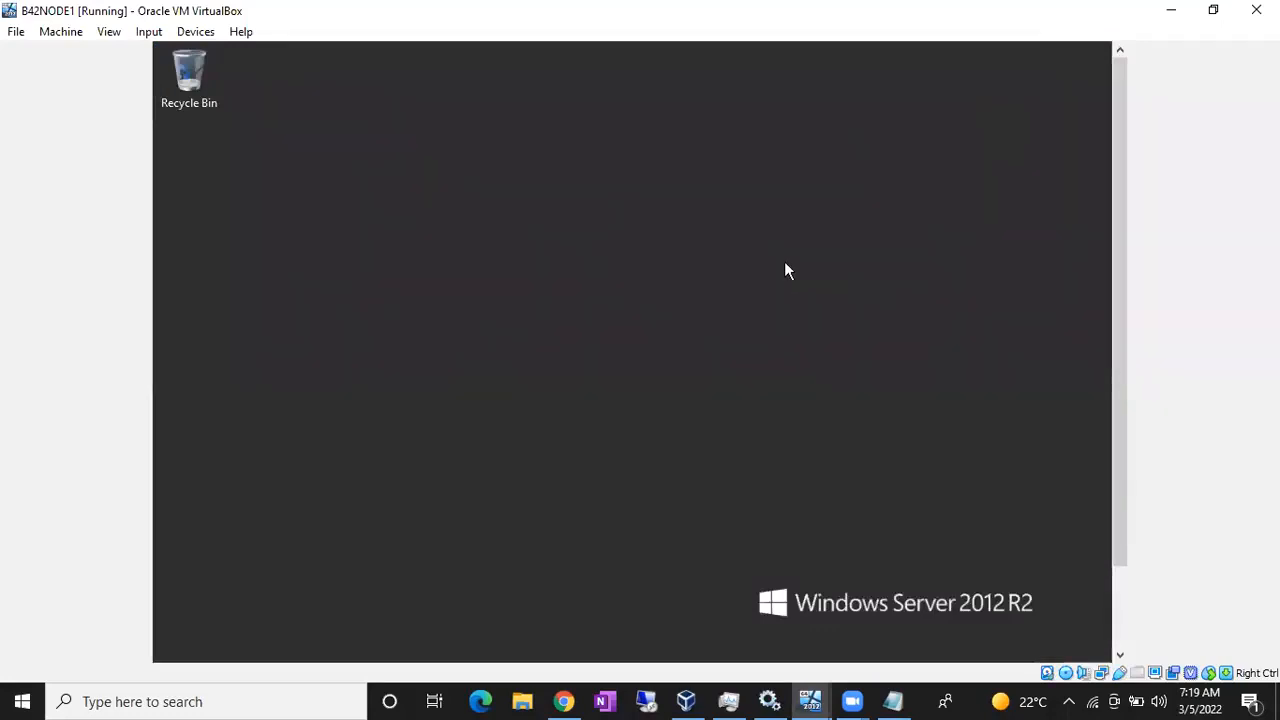
- Open the System properties for This PC on the first guest
key(super)
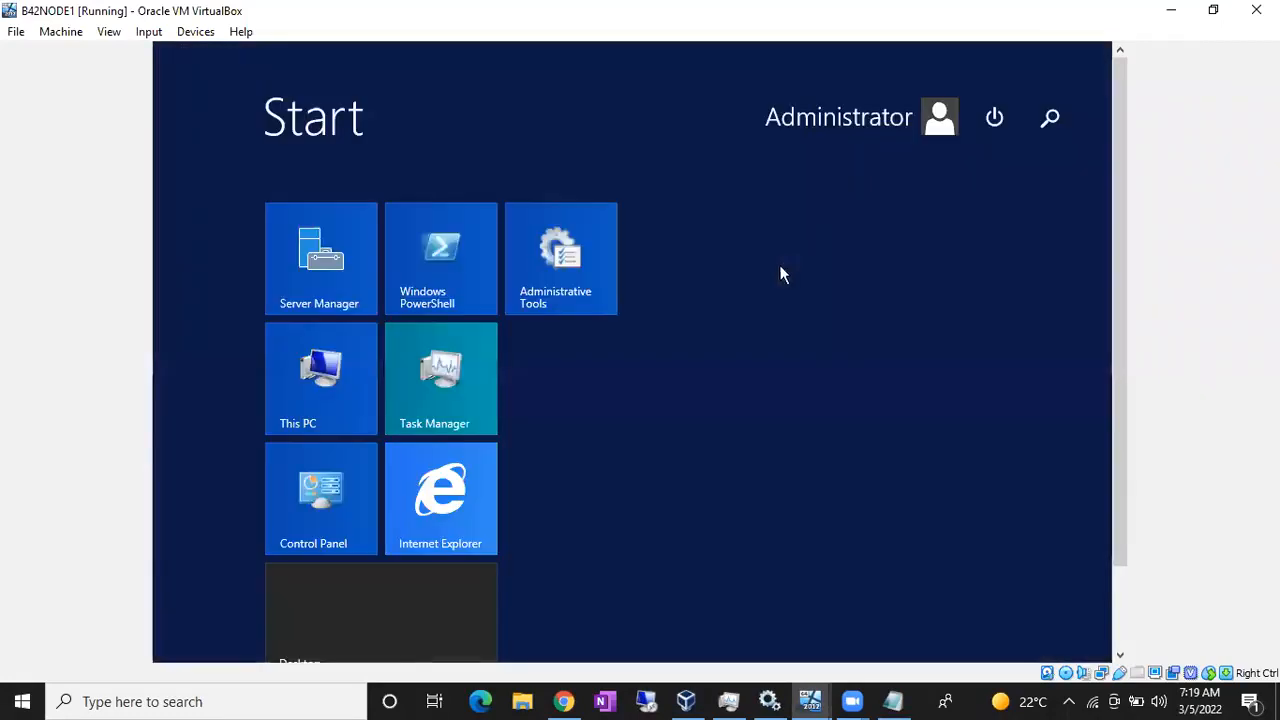
click(315, 362)
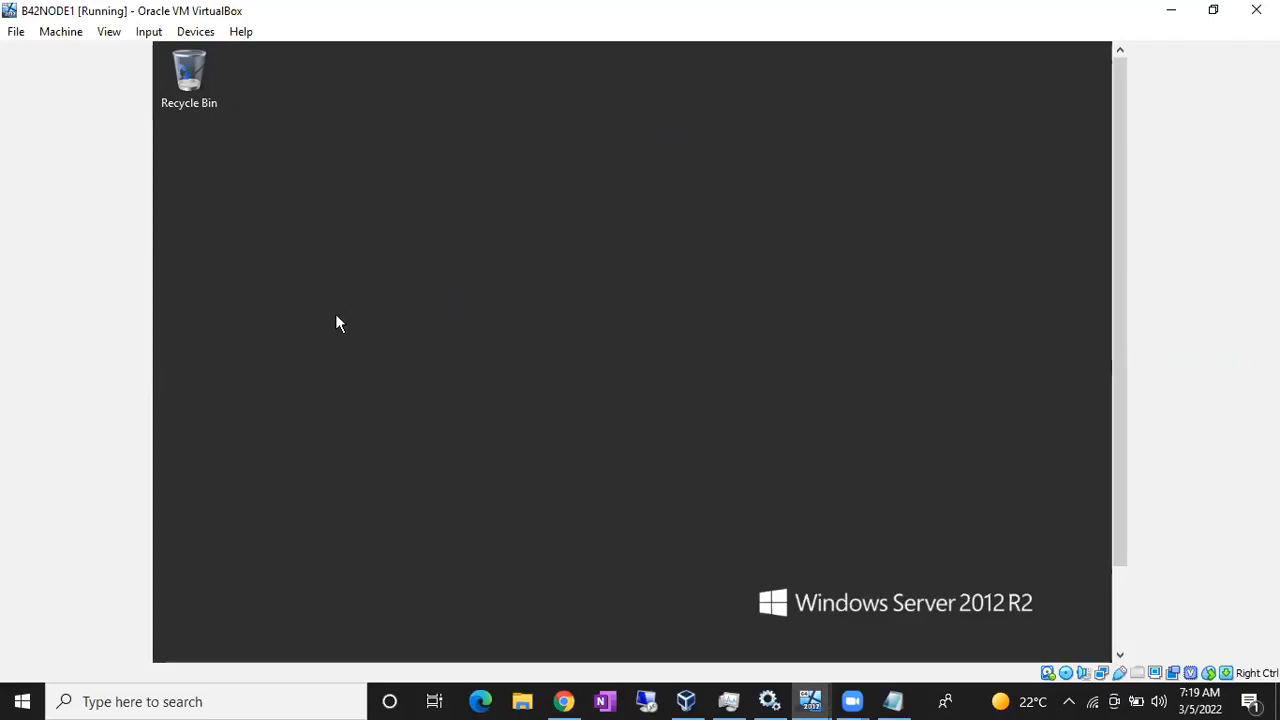
key(super)
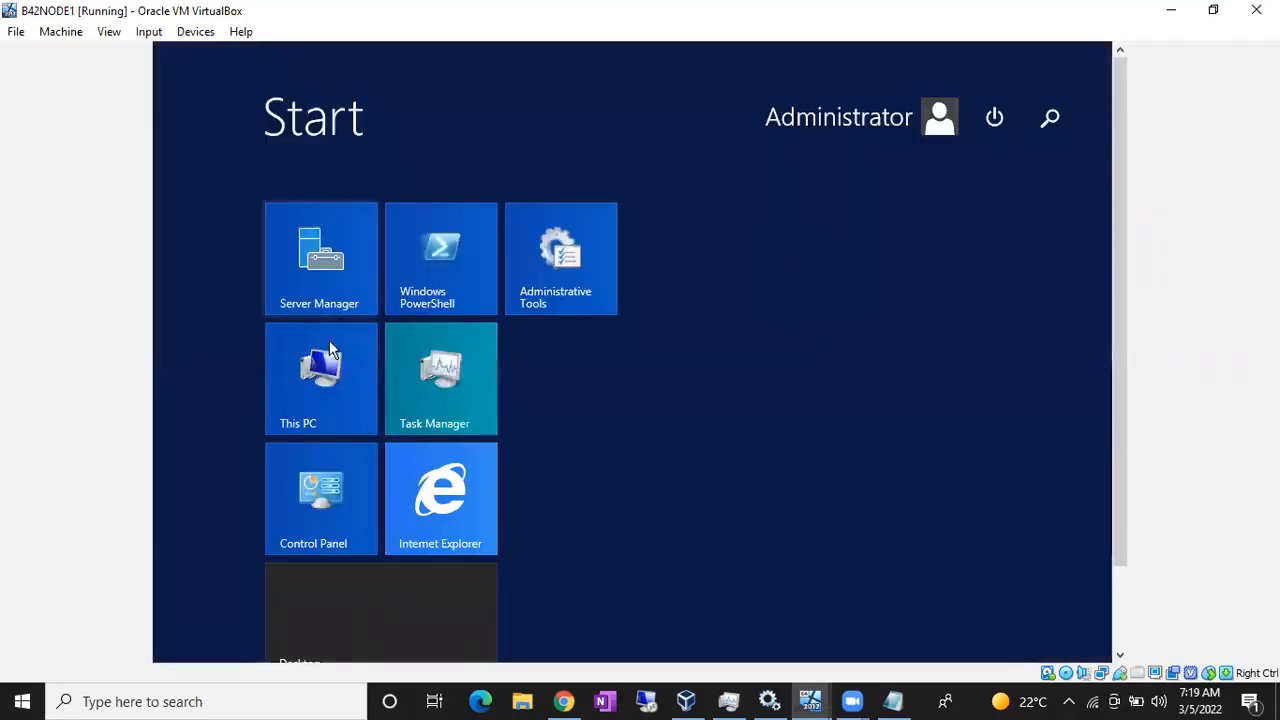
click(335, 360)
right_click(325, 352)
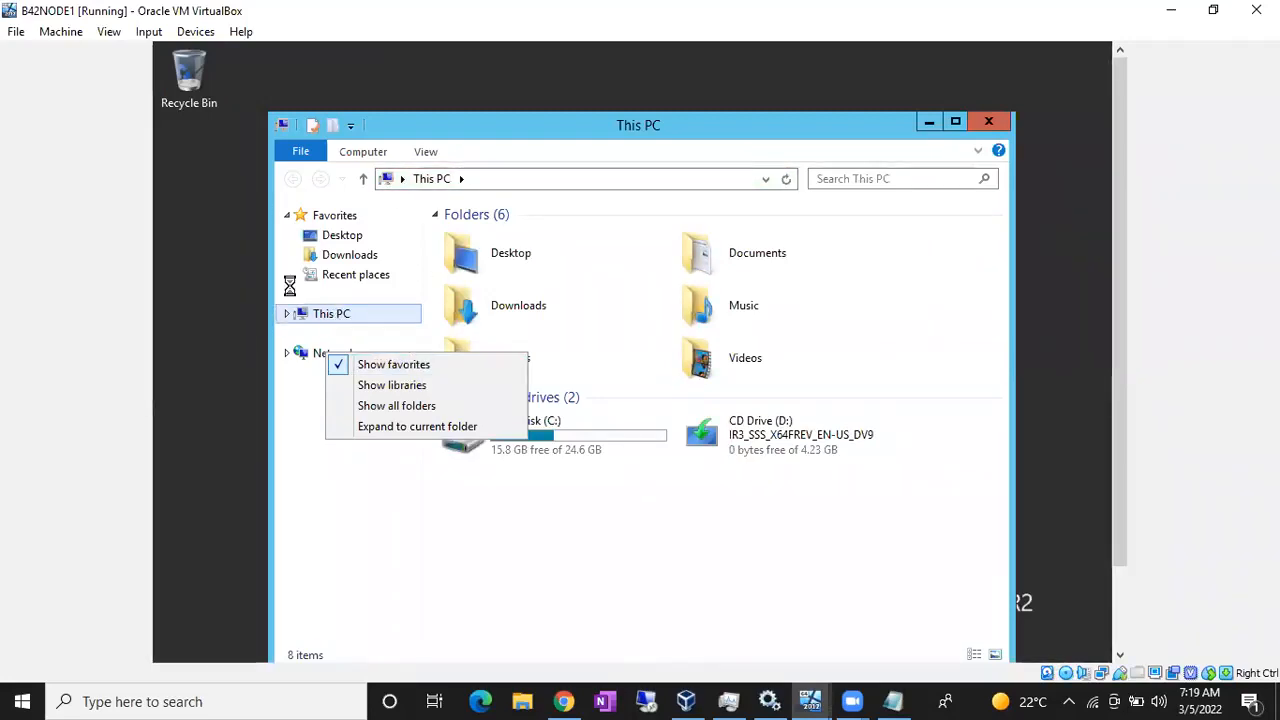
click(345, 495)
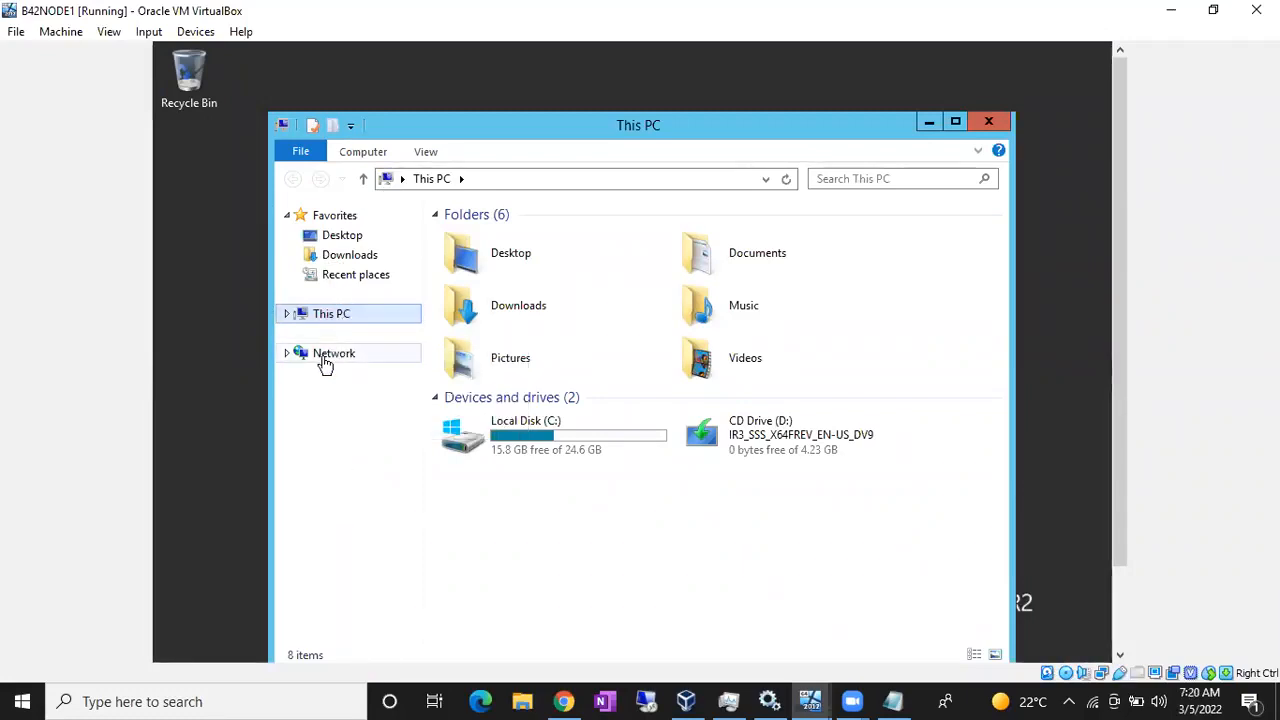
right_click(343, 318)
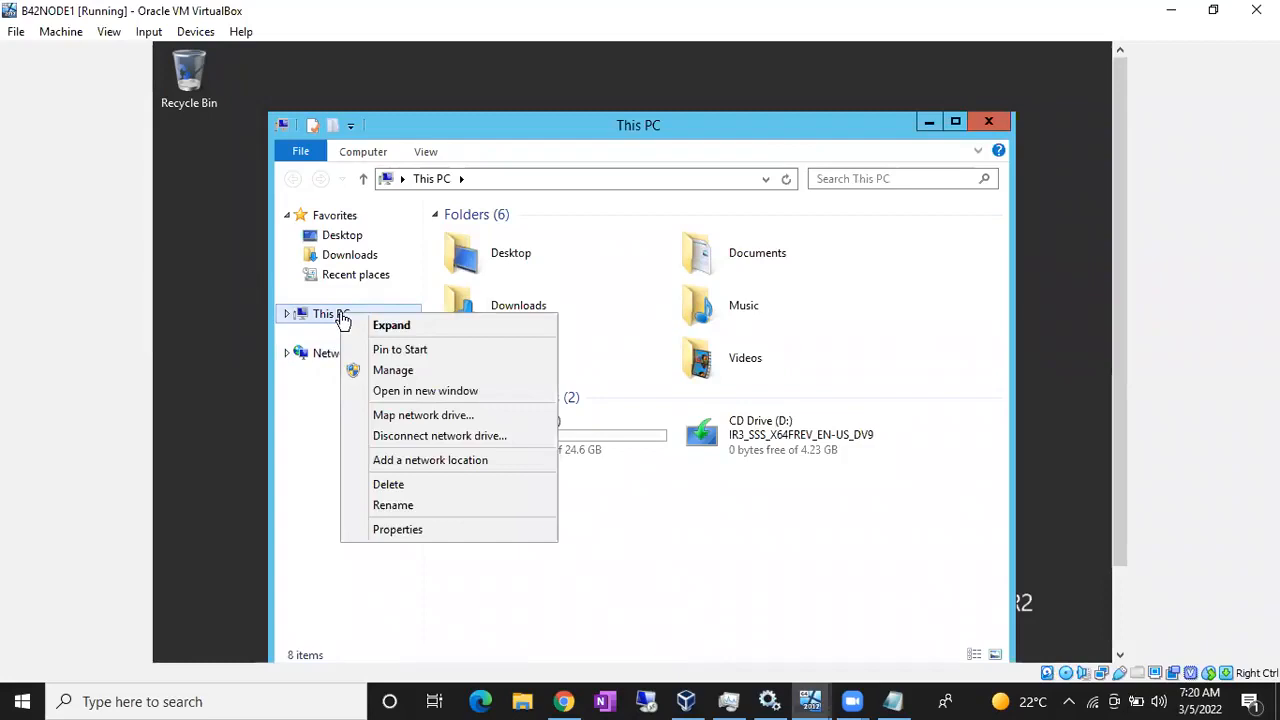
click(412, 532)
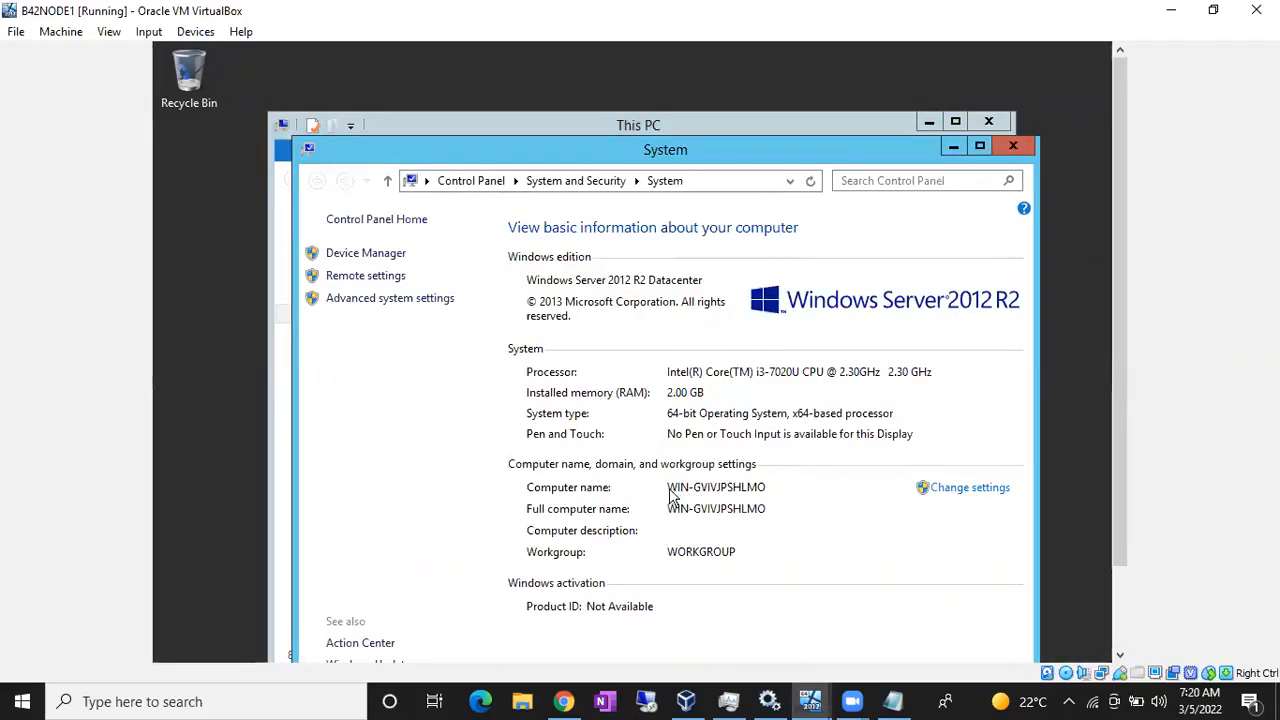
- Rename the computer to B42NODE1 and restart the VM now
click(966, 490)
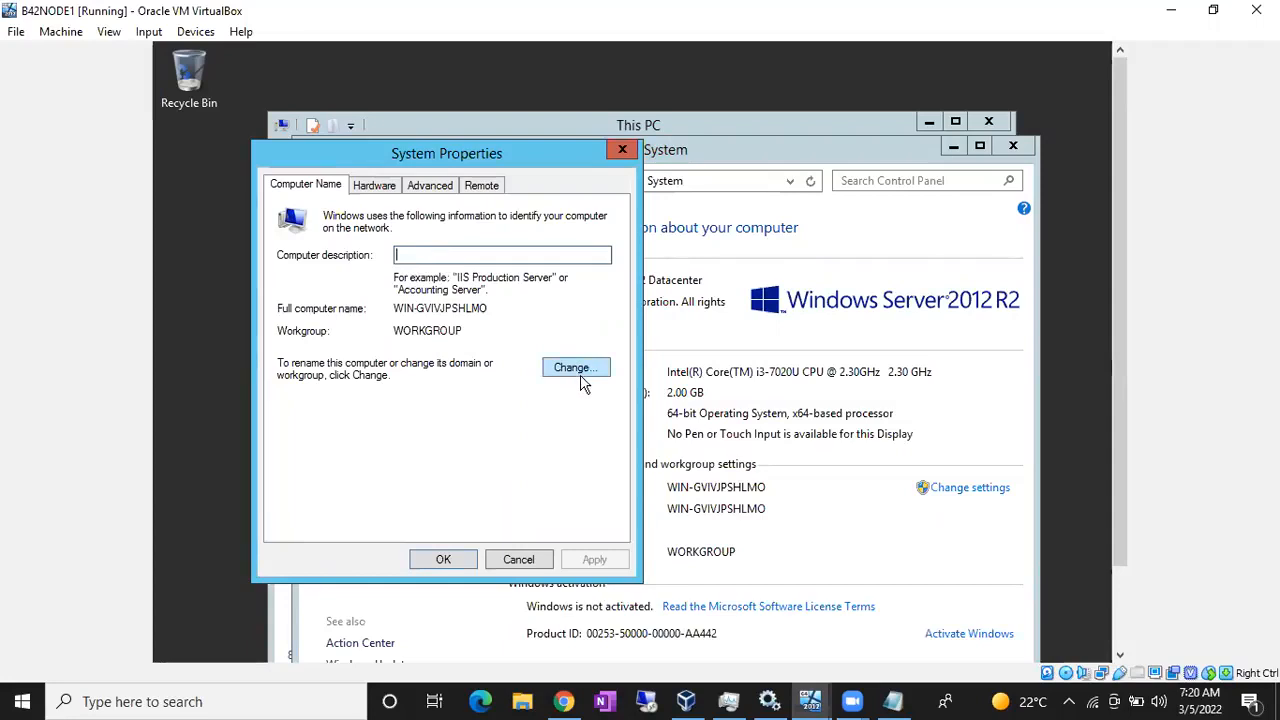
click(578, 384)
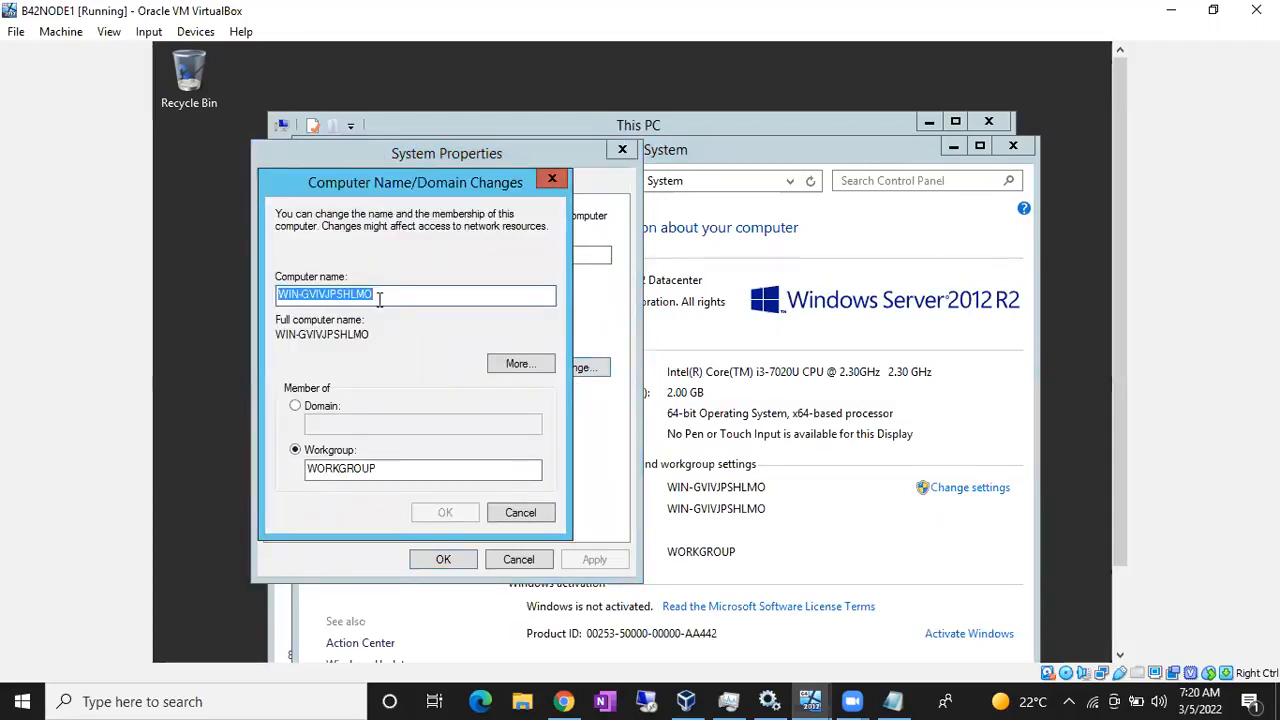
text(NOD)
key(BackSpace)
key(BackSpace)
key(BackSpace)
text(B)
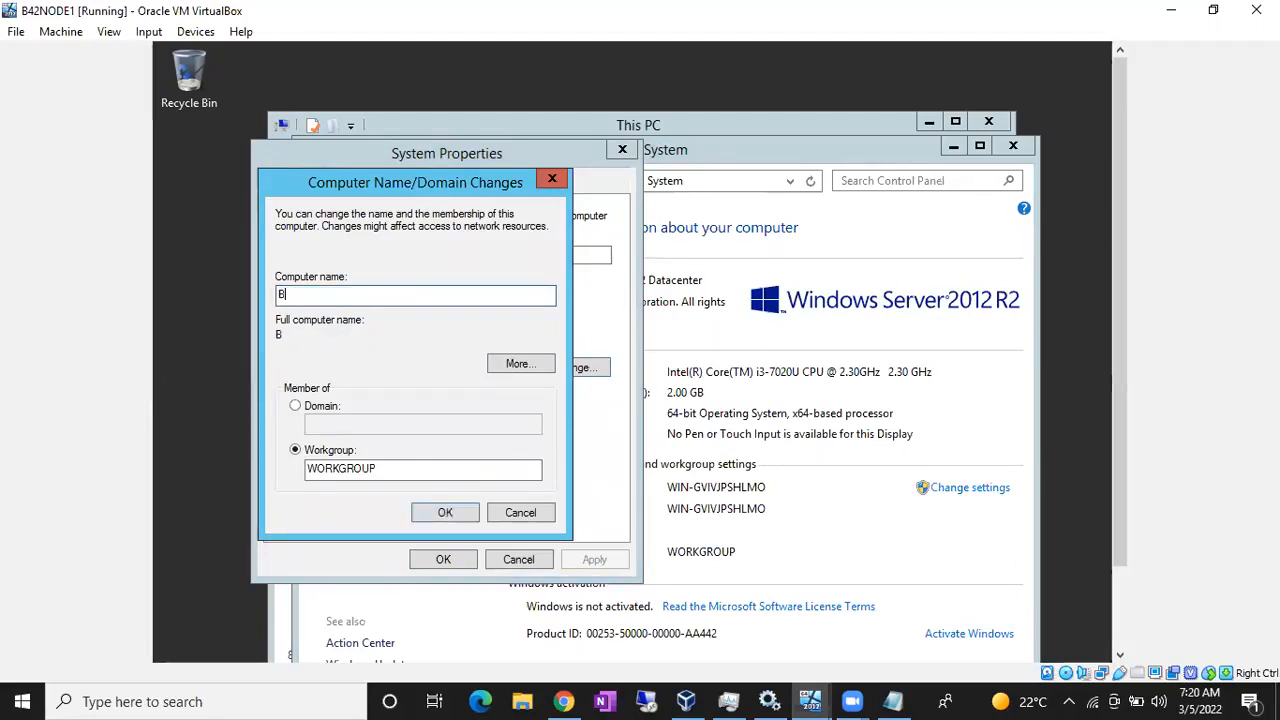
text(42NODE1)
click(463, 511)
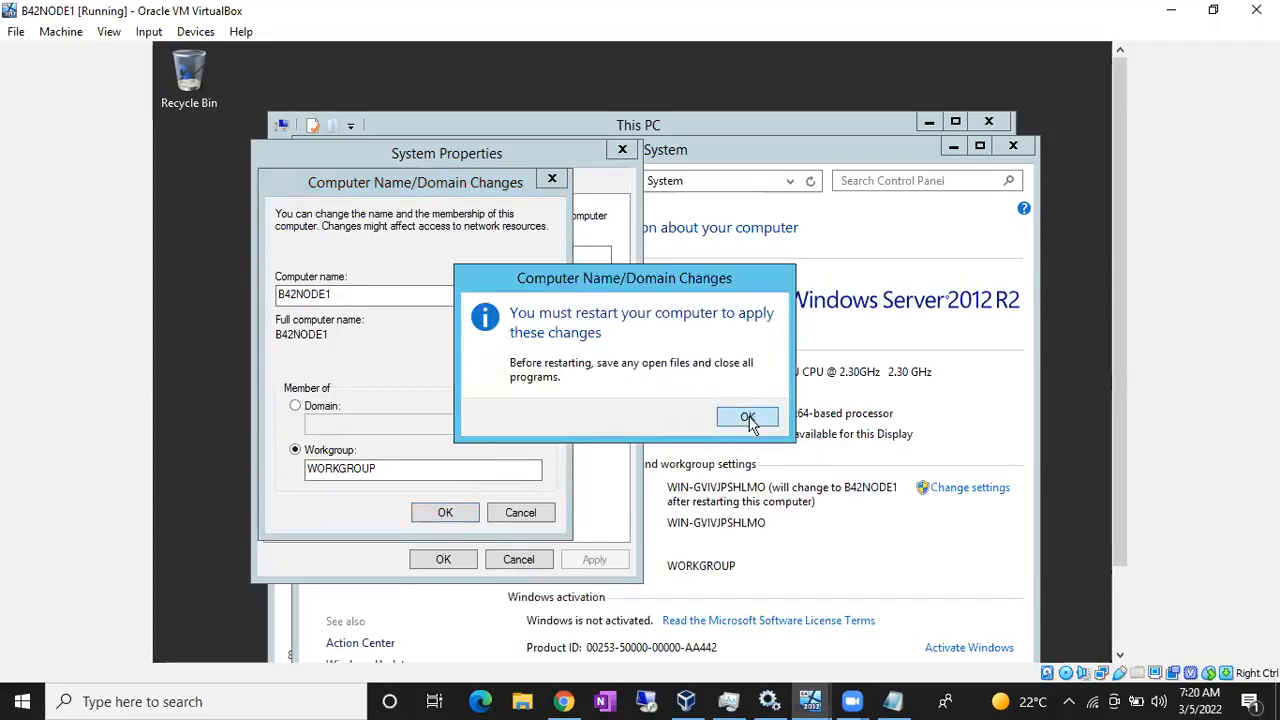
click(748, 418)
click(445, 560)
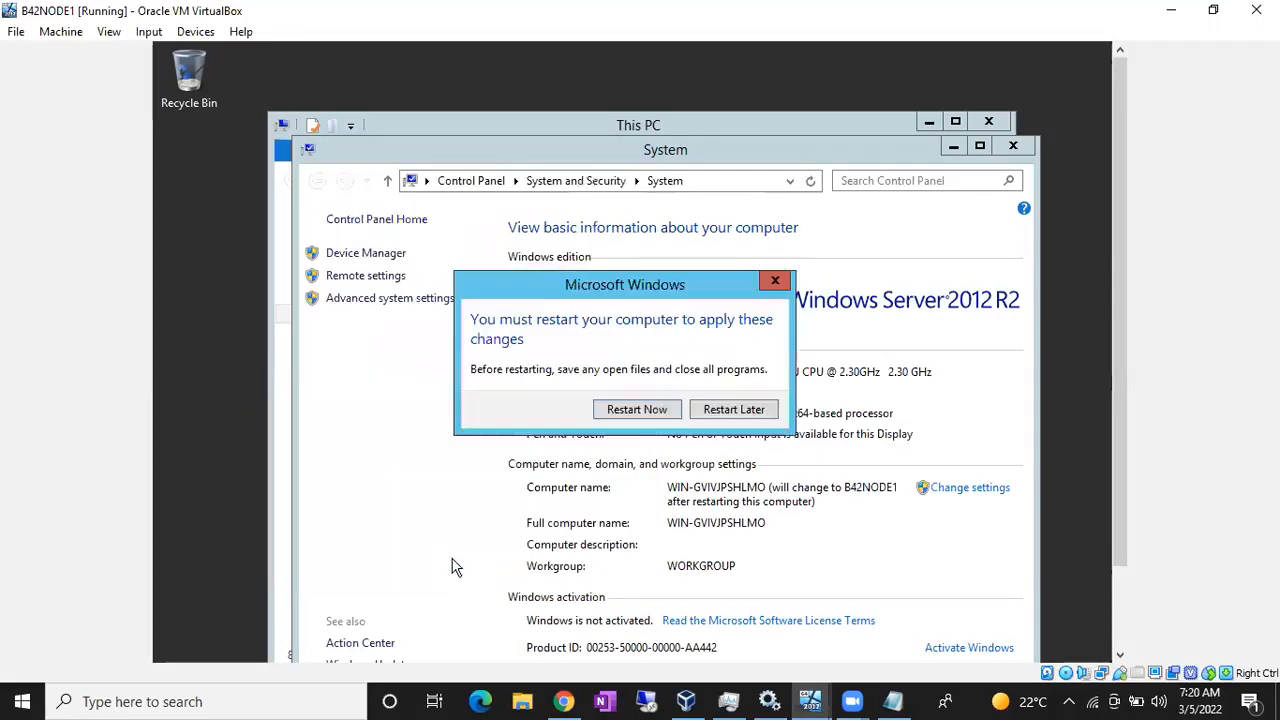
click(646, 416)
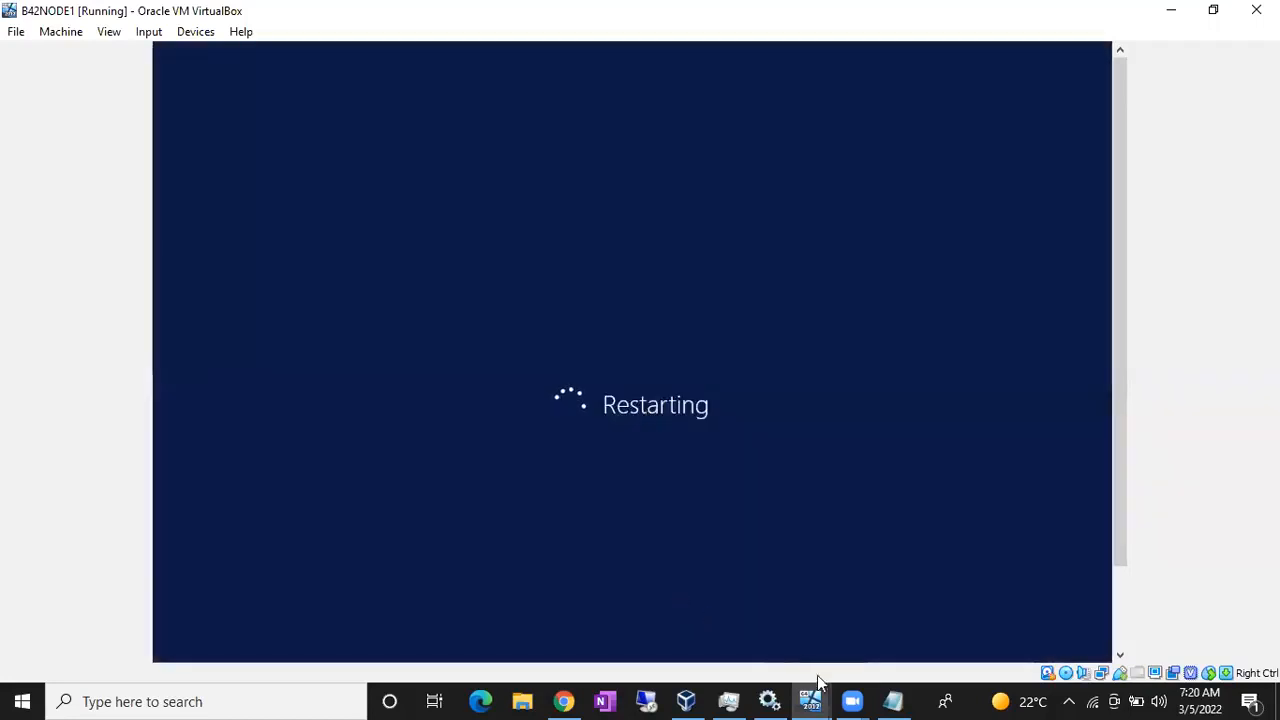
- Switch to the B42NODE2 VM, minimize Server Manager, and run ncpa.cpl
mouse_move(812, 698)
click(973, 636)
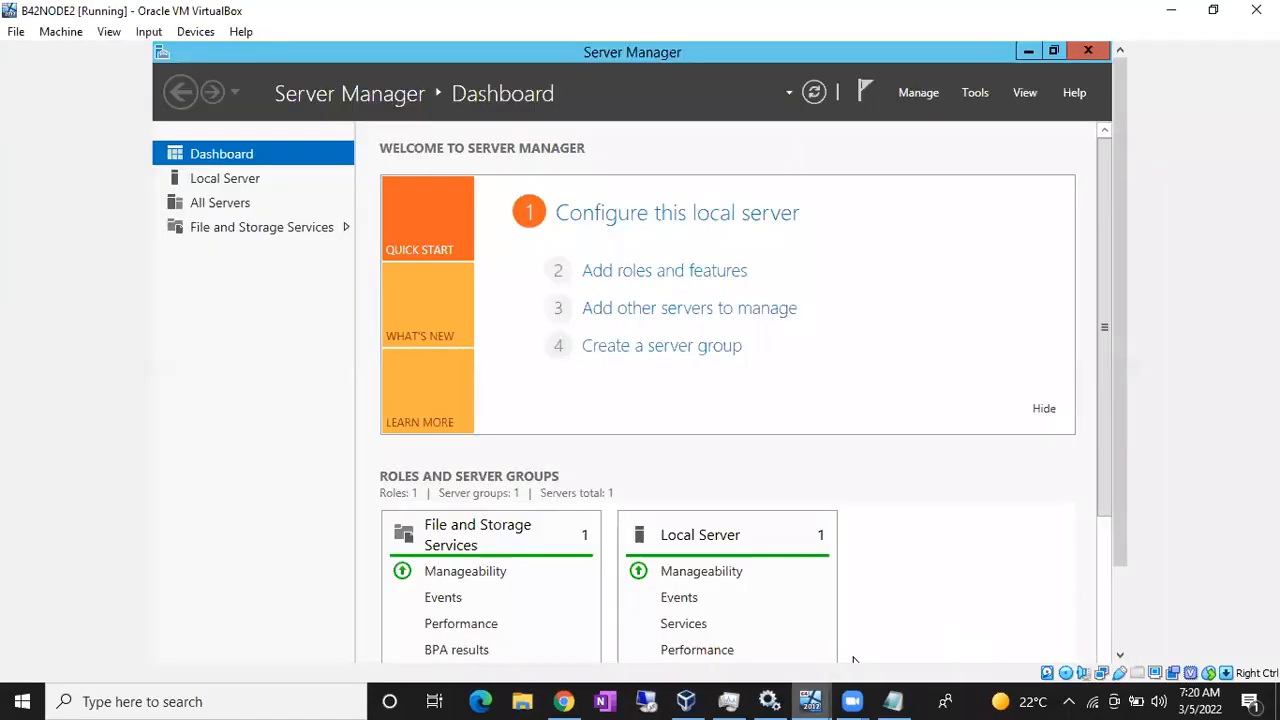
click(1026, 55)
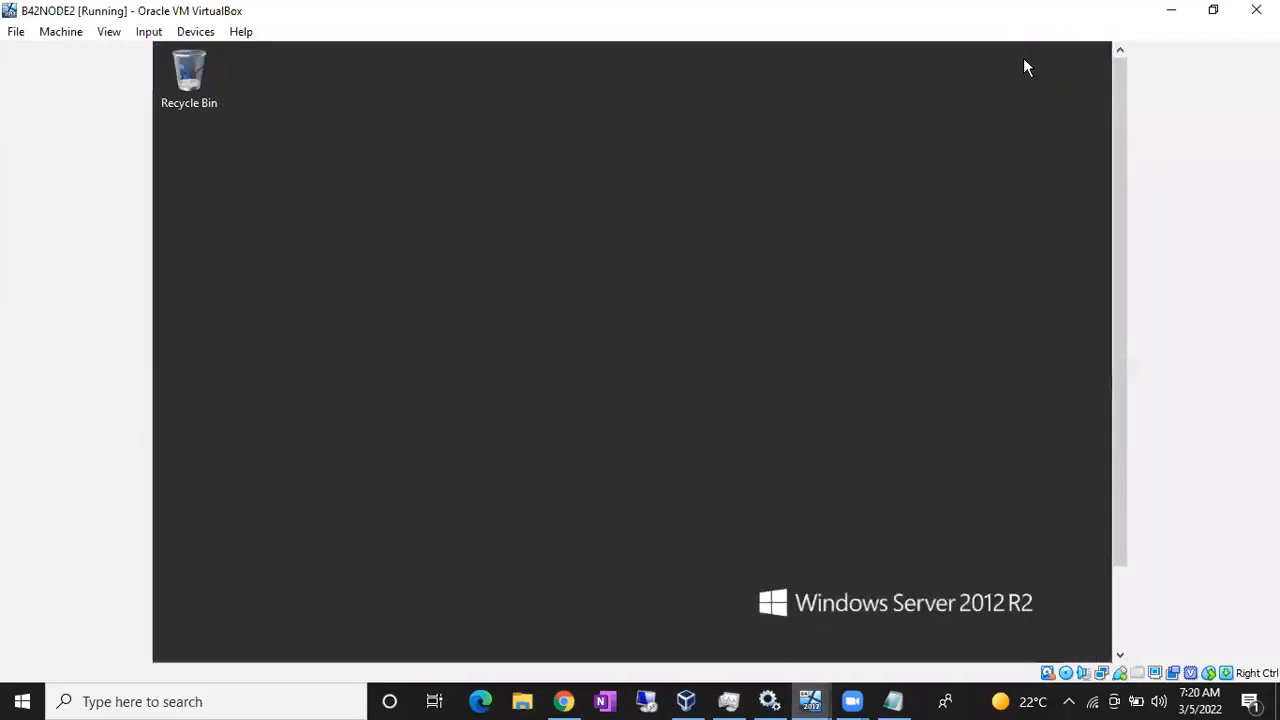
key(super+r)
text(ncpa)
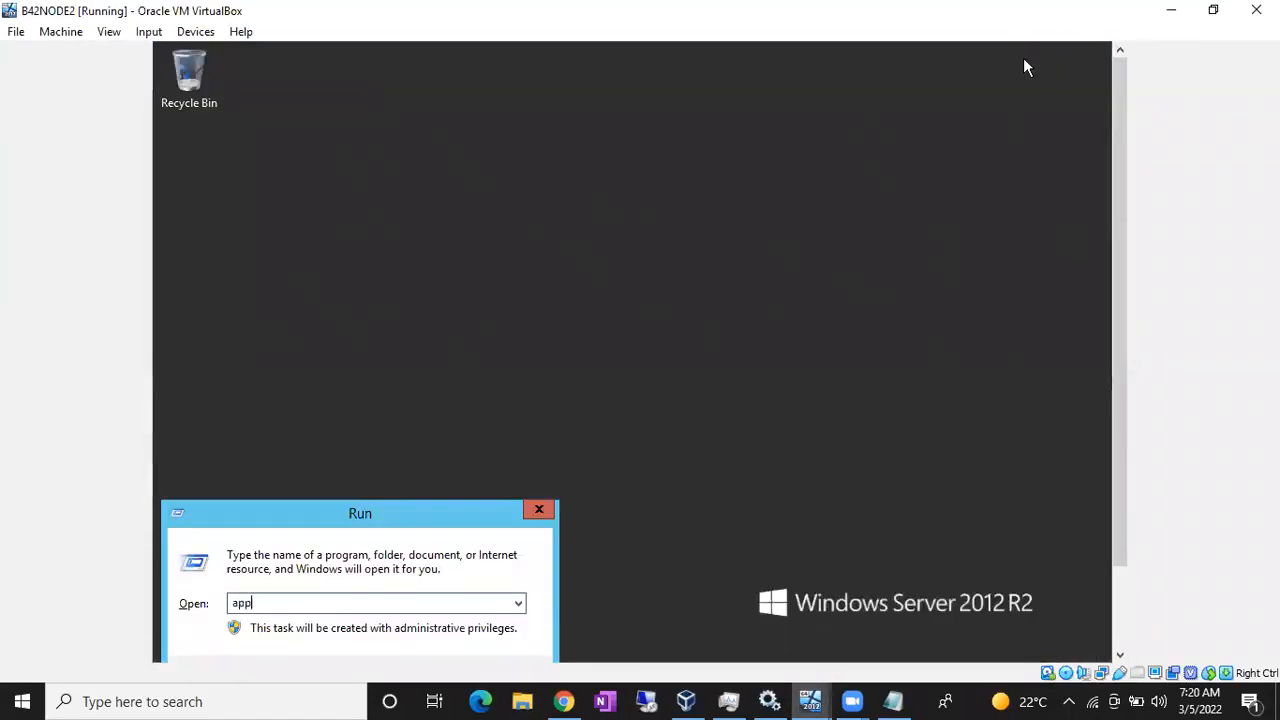
key(BackSpace)
key(BackSpace)
key(BackSpace)
text(cap.cp)
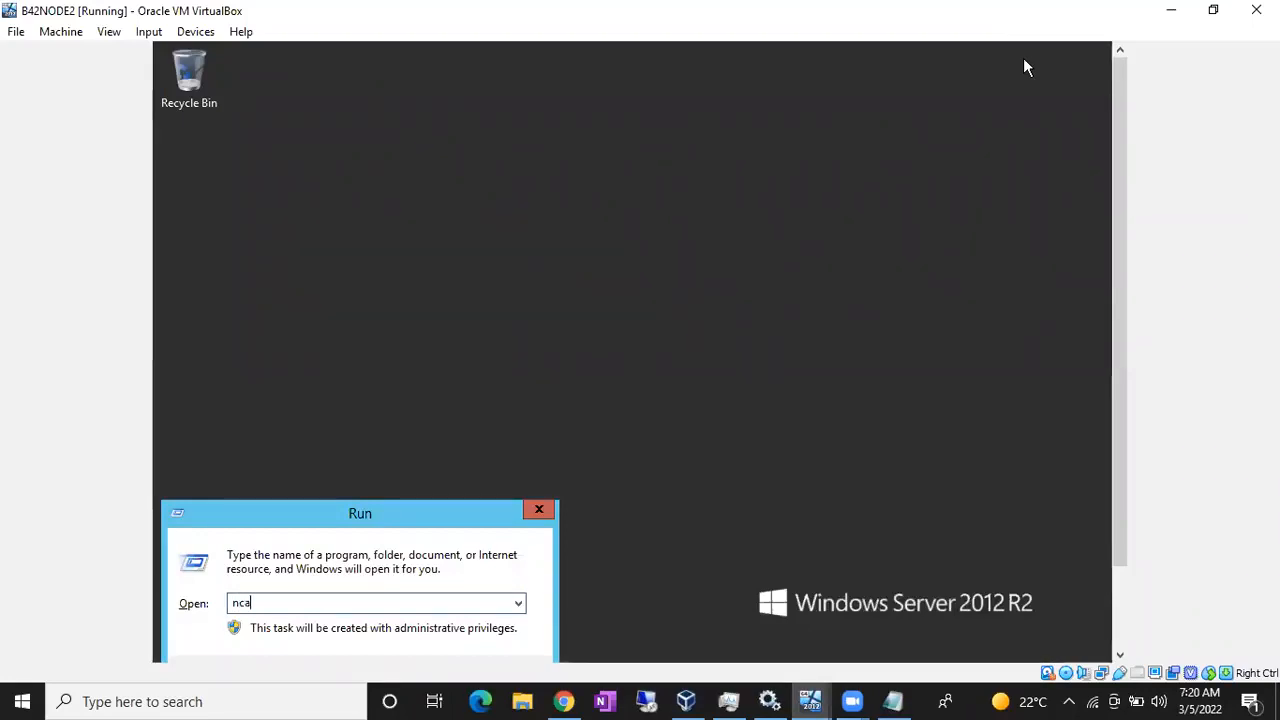
key(BackSpace)
key(BackSpace)
key(BackSpace)
text(pa.cpl)
key(Return)
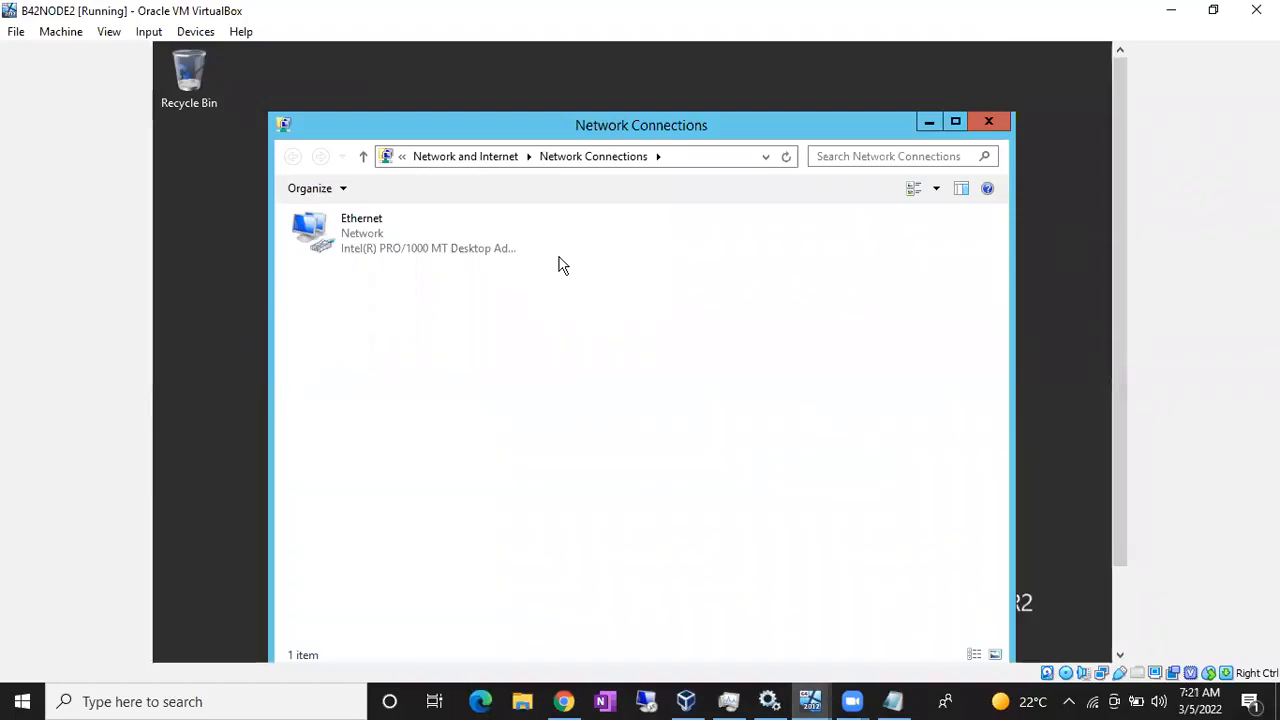
- Open the IPv4 settings of B42NODE2's Ethernet adapter
click(413, 239)
right_click(411, 232)
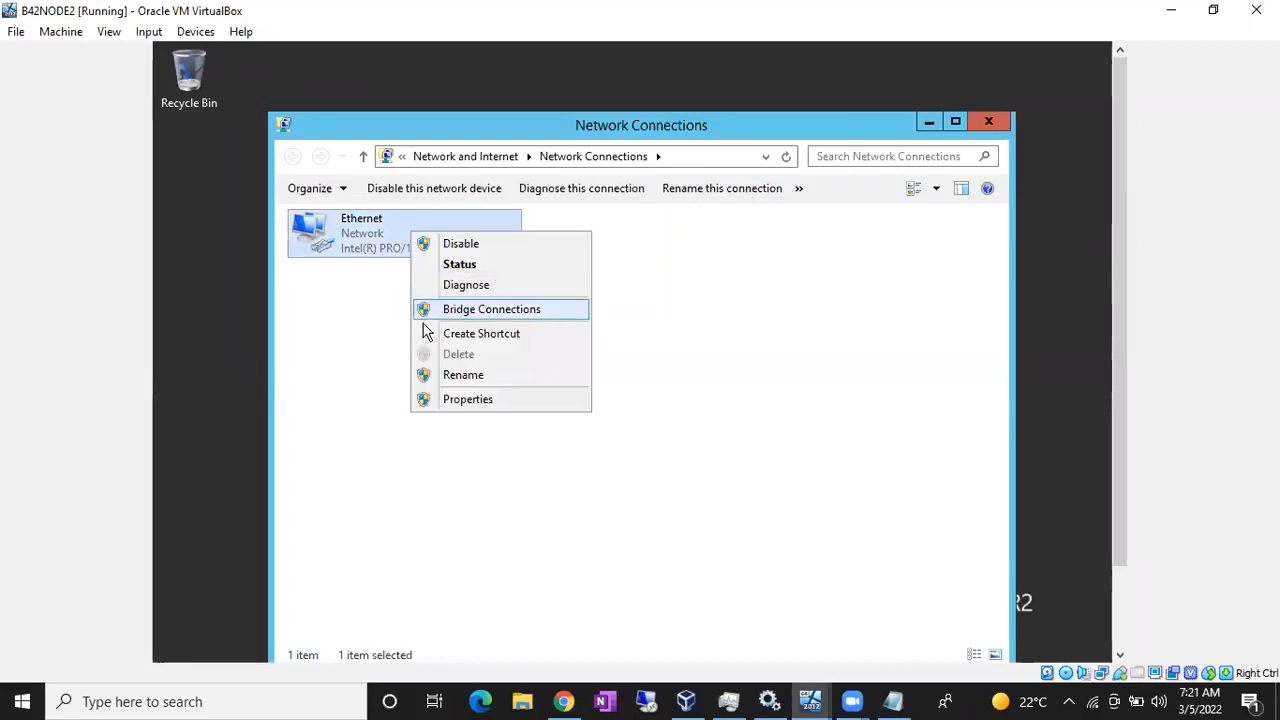
click(466, 399)
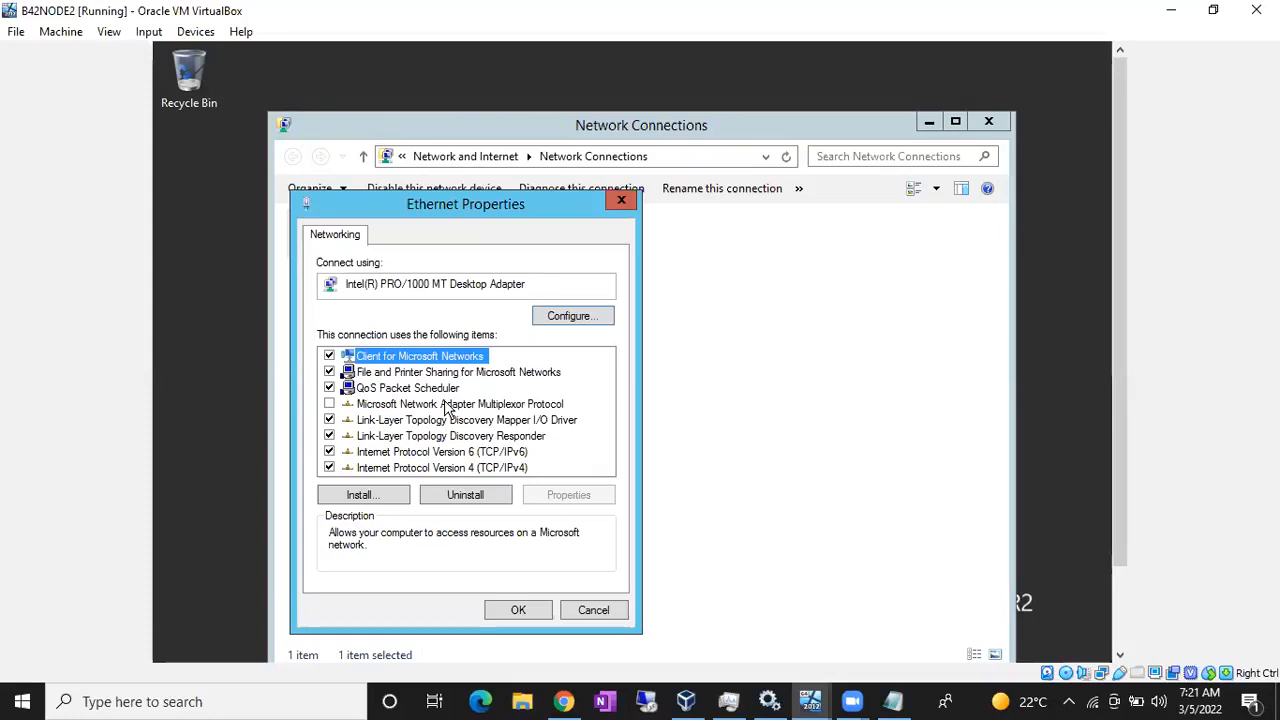
click(447, 468)
double_click(447, 468)
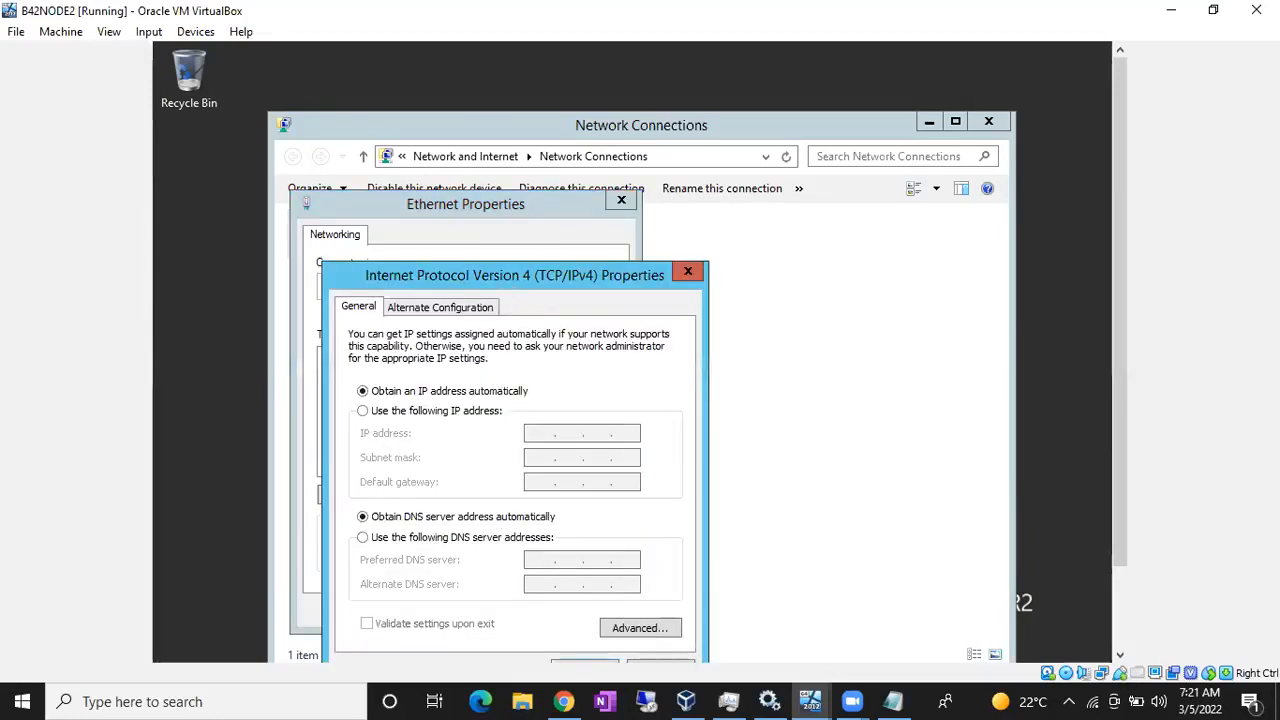
drag(507, 289, 481, 159)
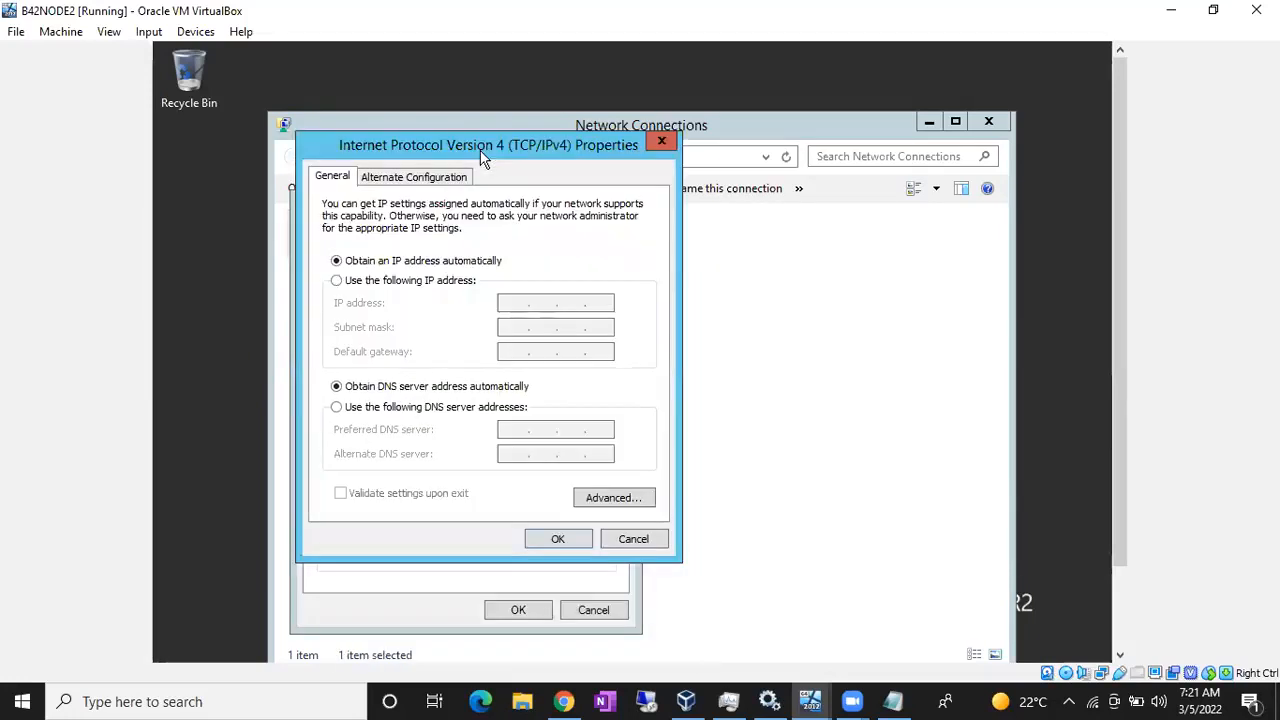
- Assign static IP 10.10.10.2 with mask 255.0.0.0 and close the network windows
click(396, 281)
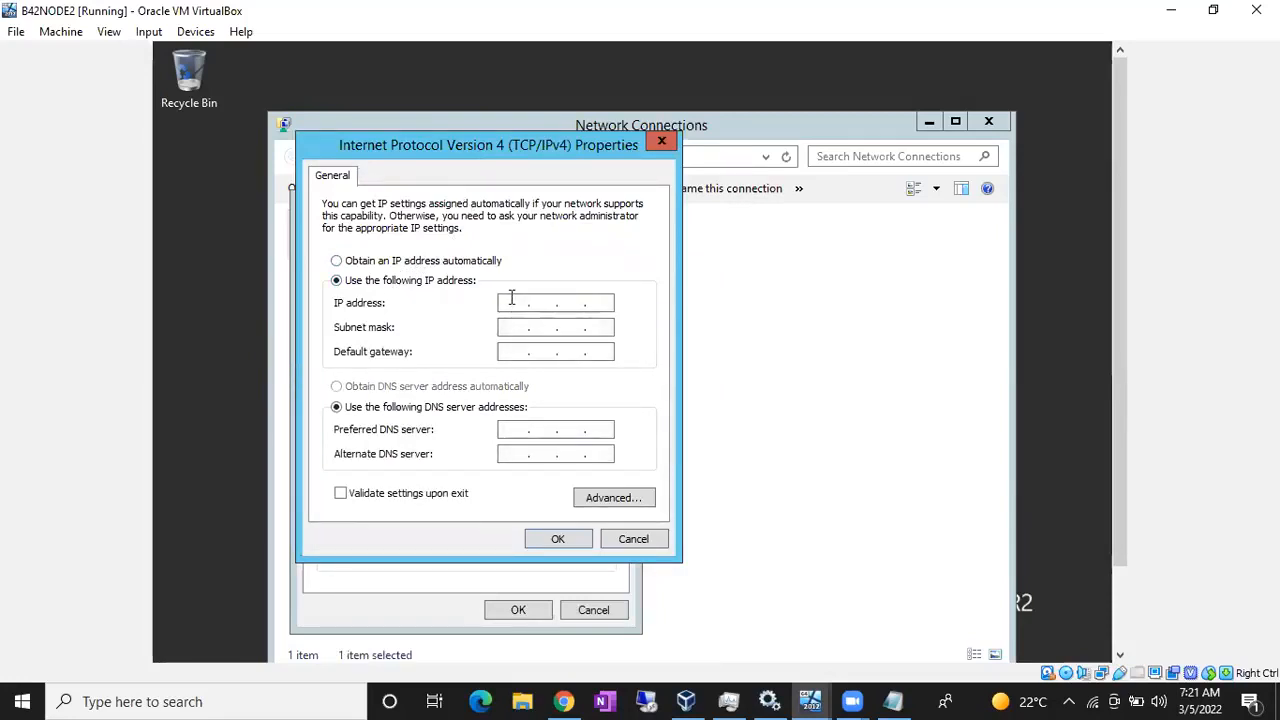
click(512, 302)
text(10.10.10.2)
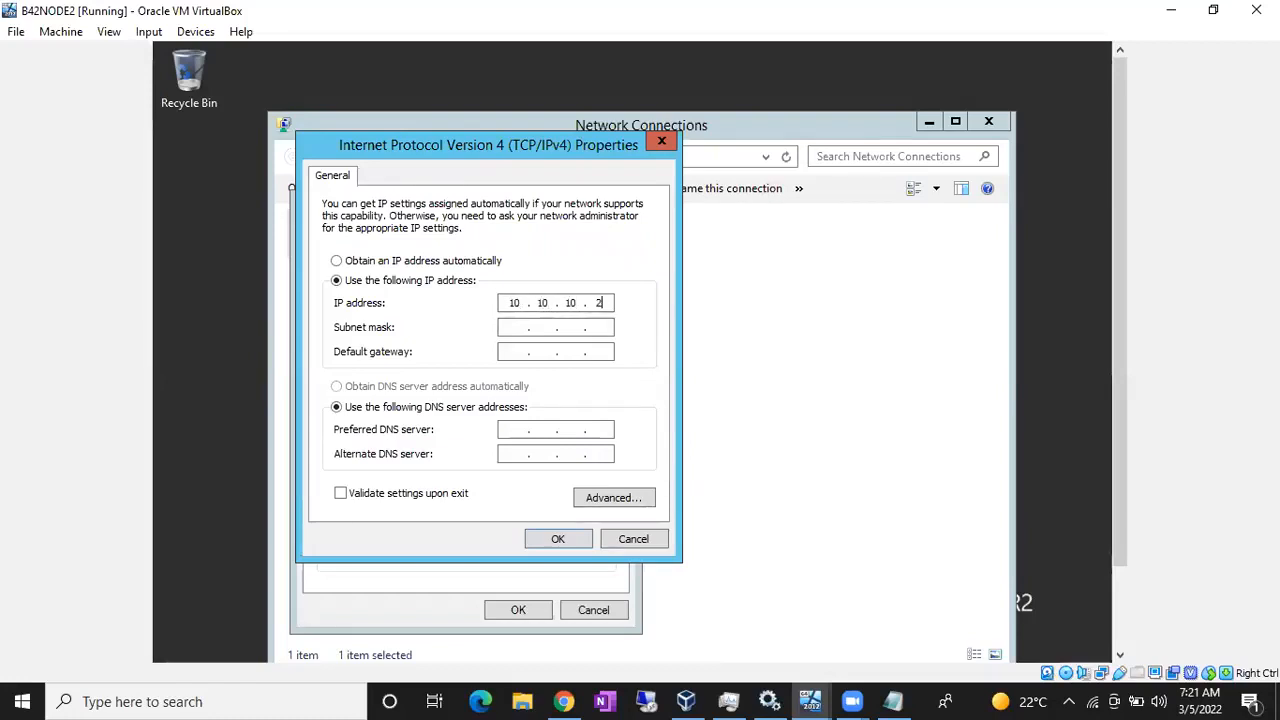
click(517, 330)
click(553, 540)
click(534, 604)
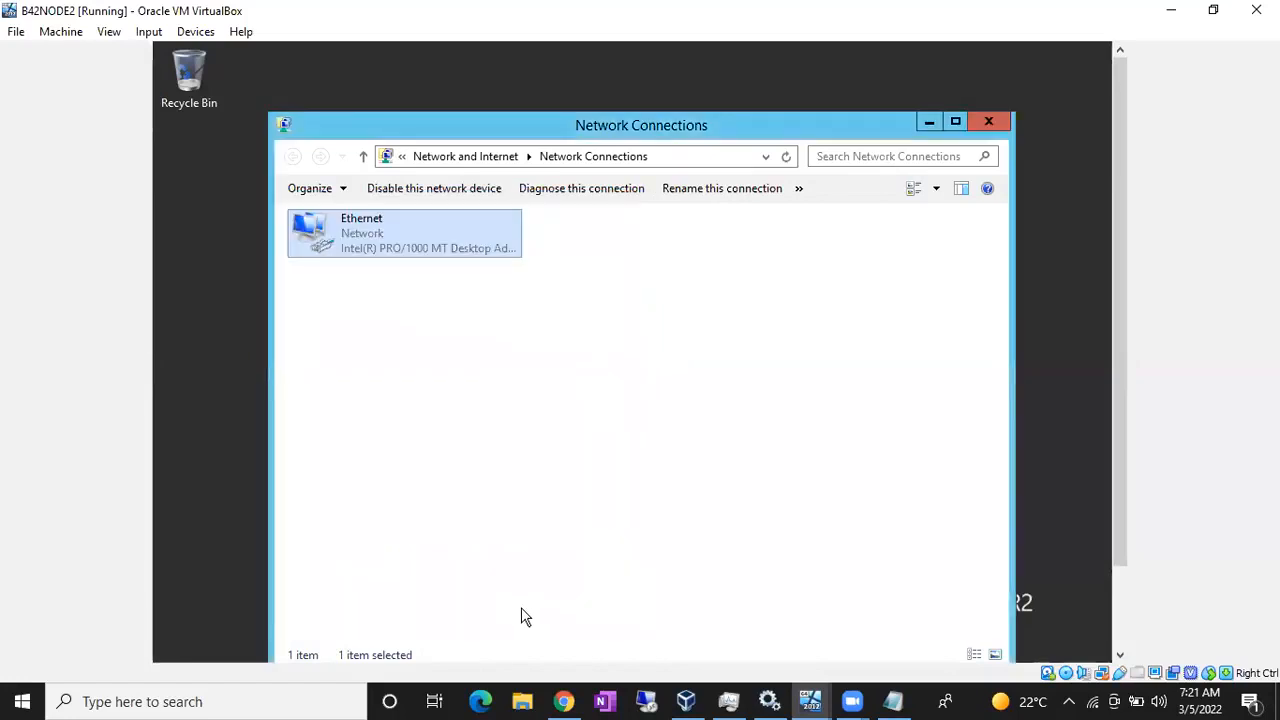
click(989, 122)
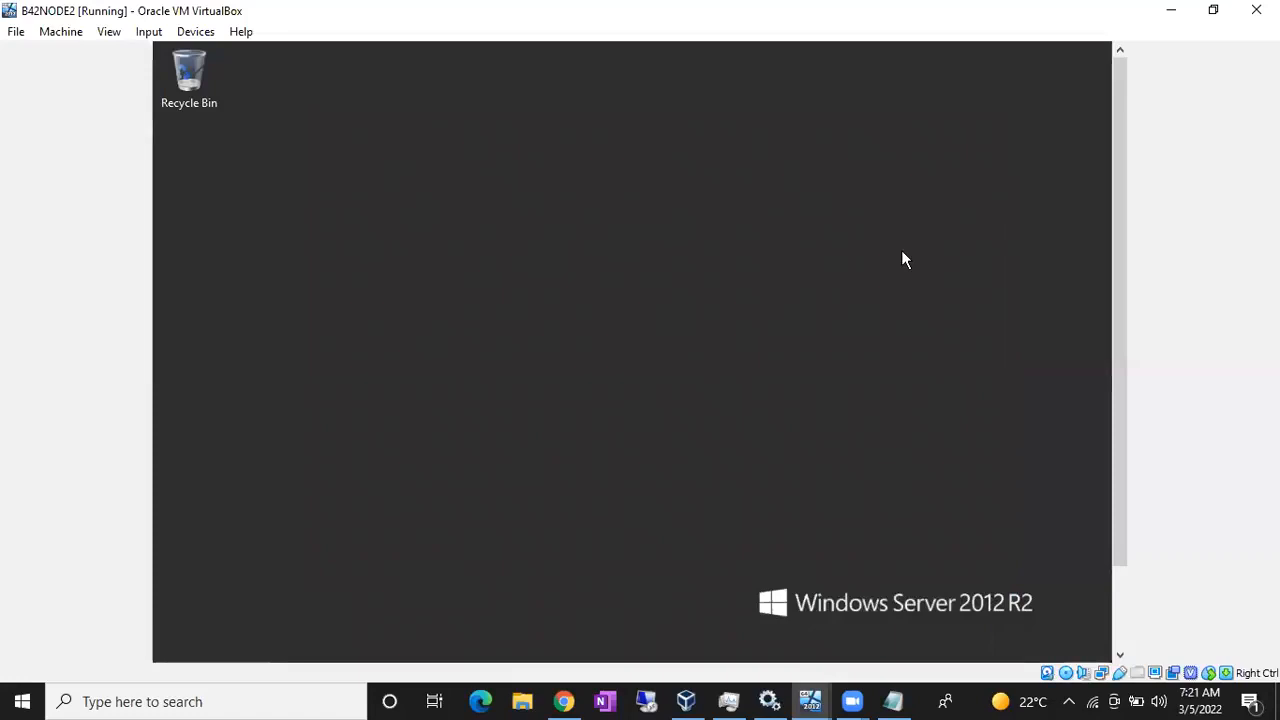
- Launch Windows Firewall with Advanced Security from a 'fire' Start search
key(super)
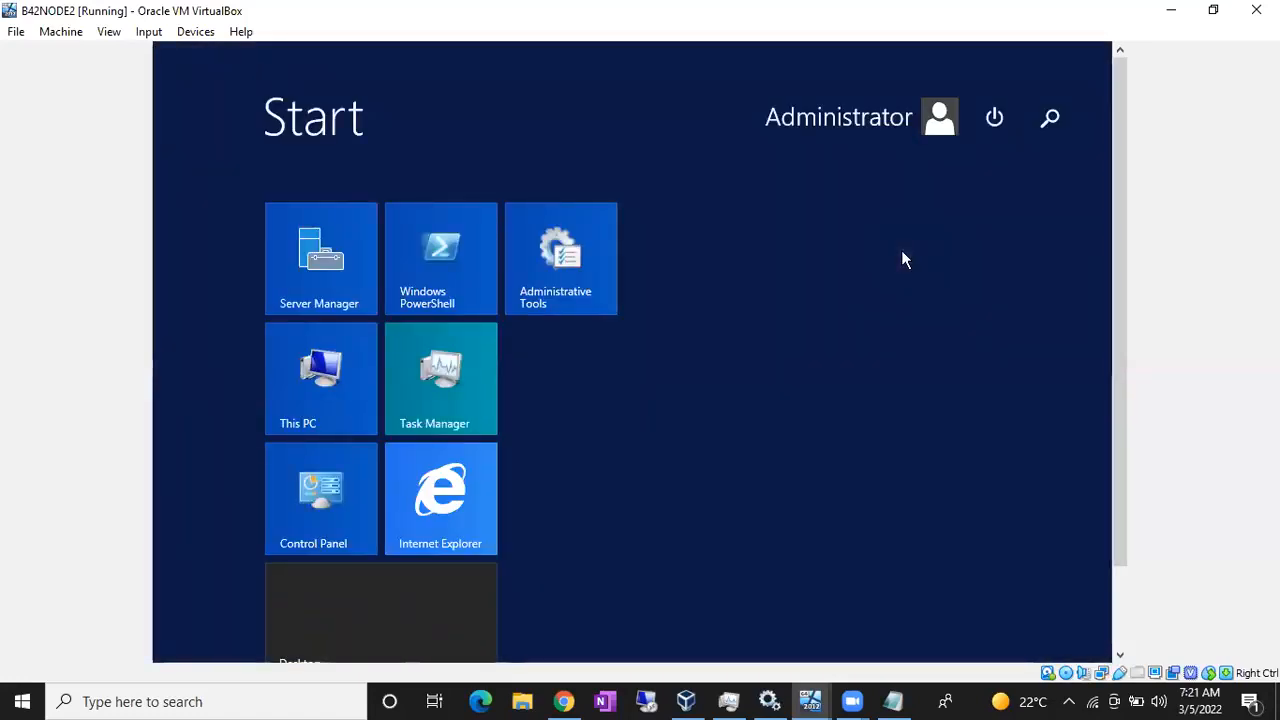
text(firewall with Advanced Security)
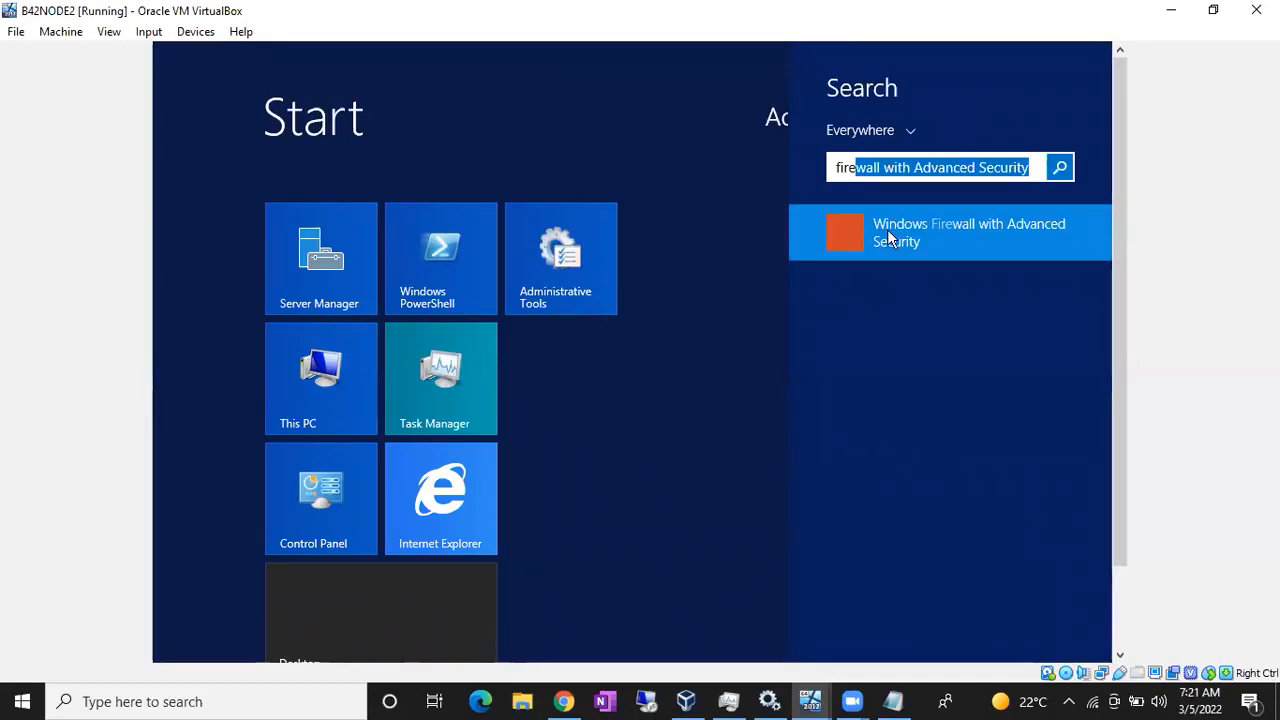
click(887, 229)
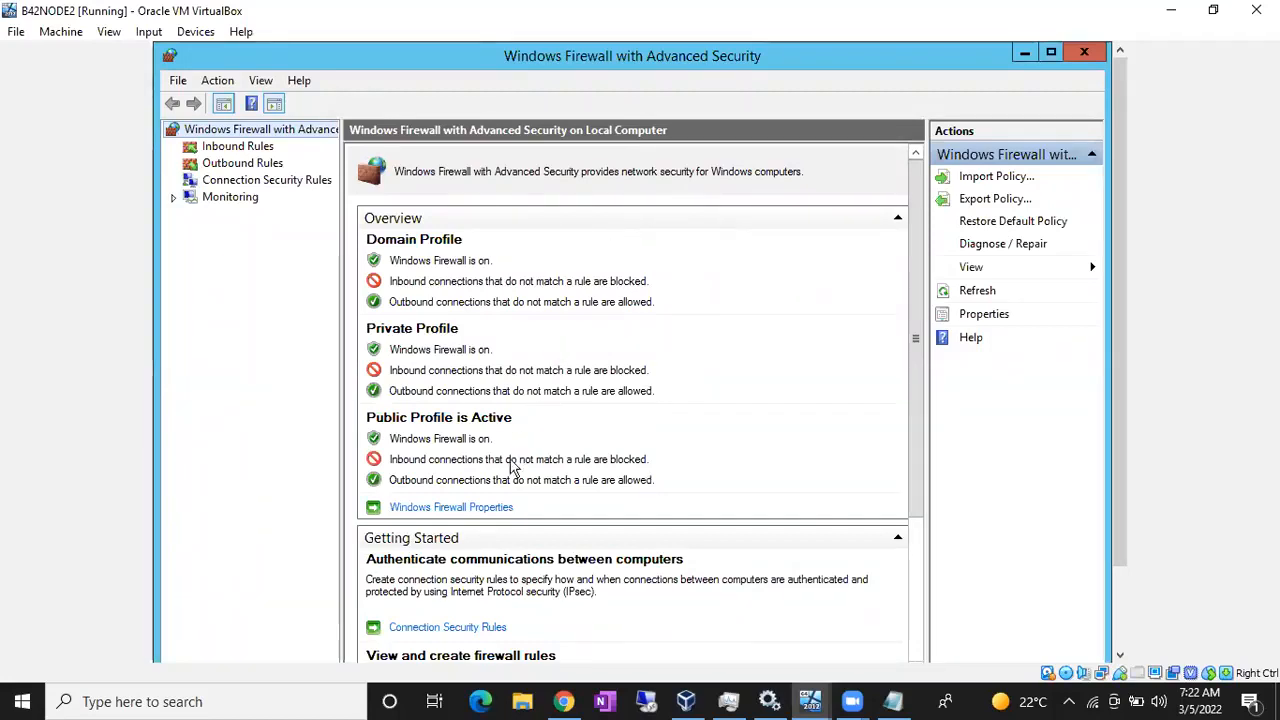
- Set the Domain Profile firewall state to Off and apply it
click(486, 510)
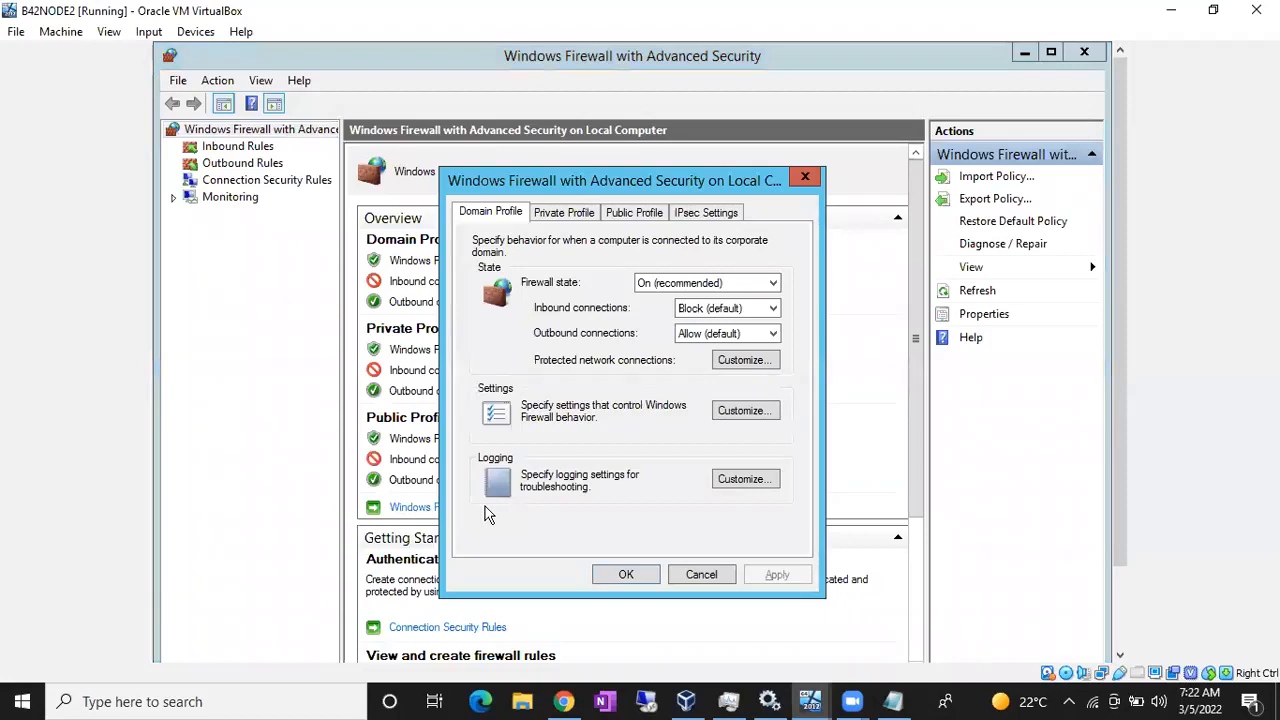
click(665, 284)
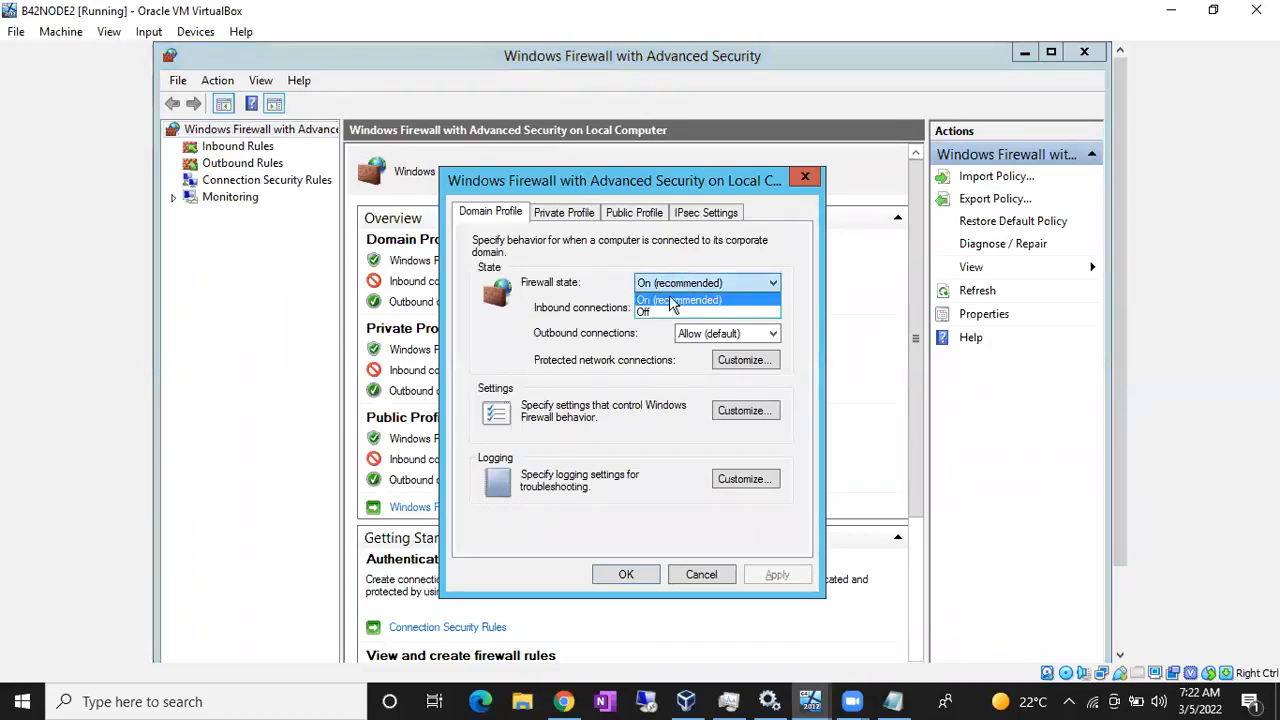
click(661, 313)
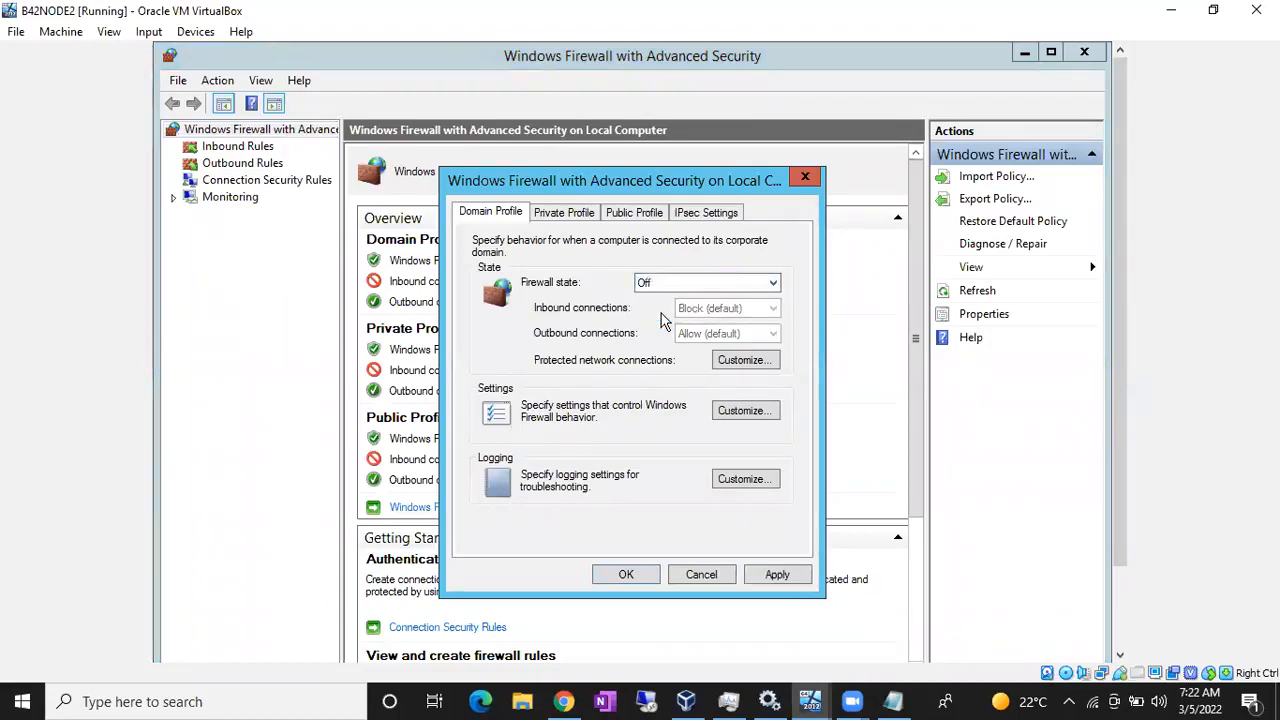
click(793, 578)
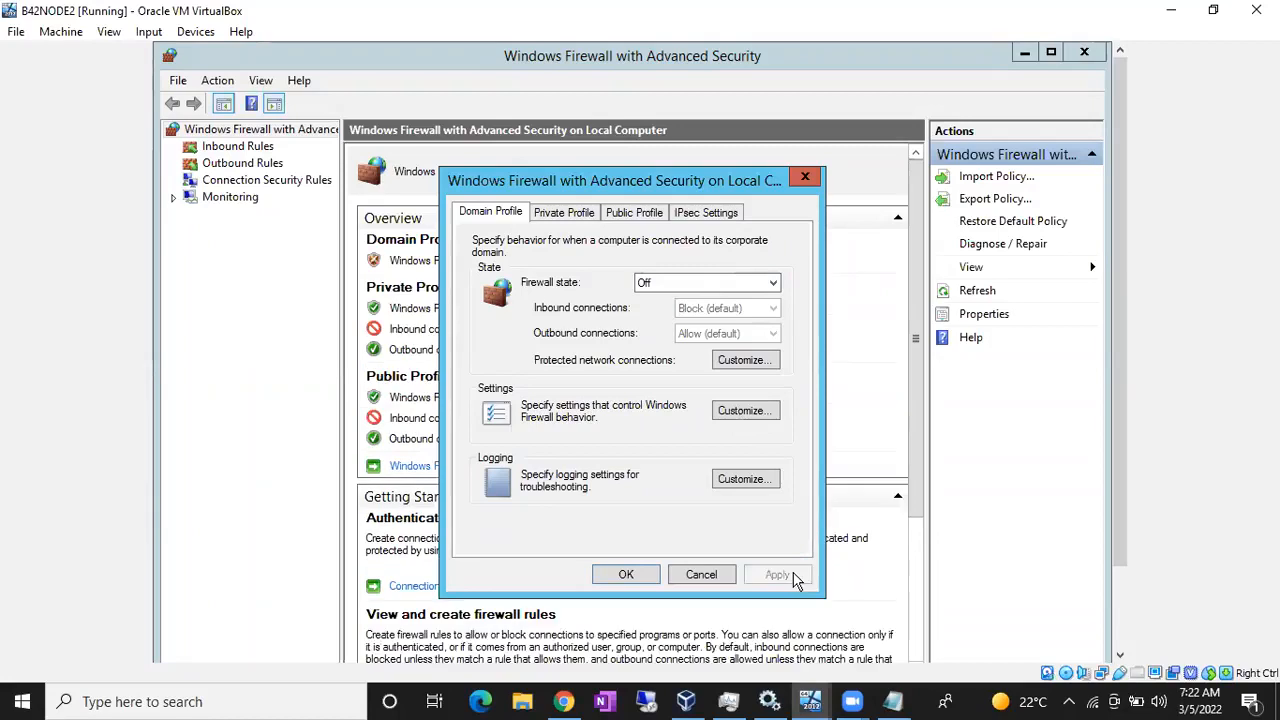
click(621, 576)
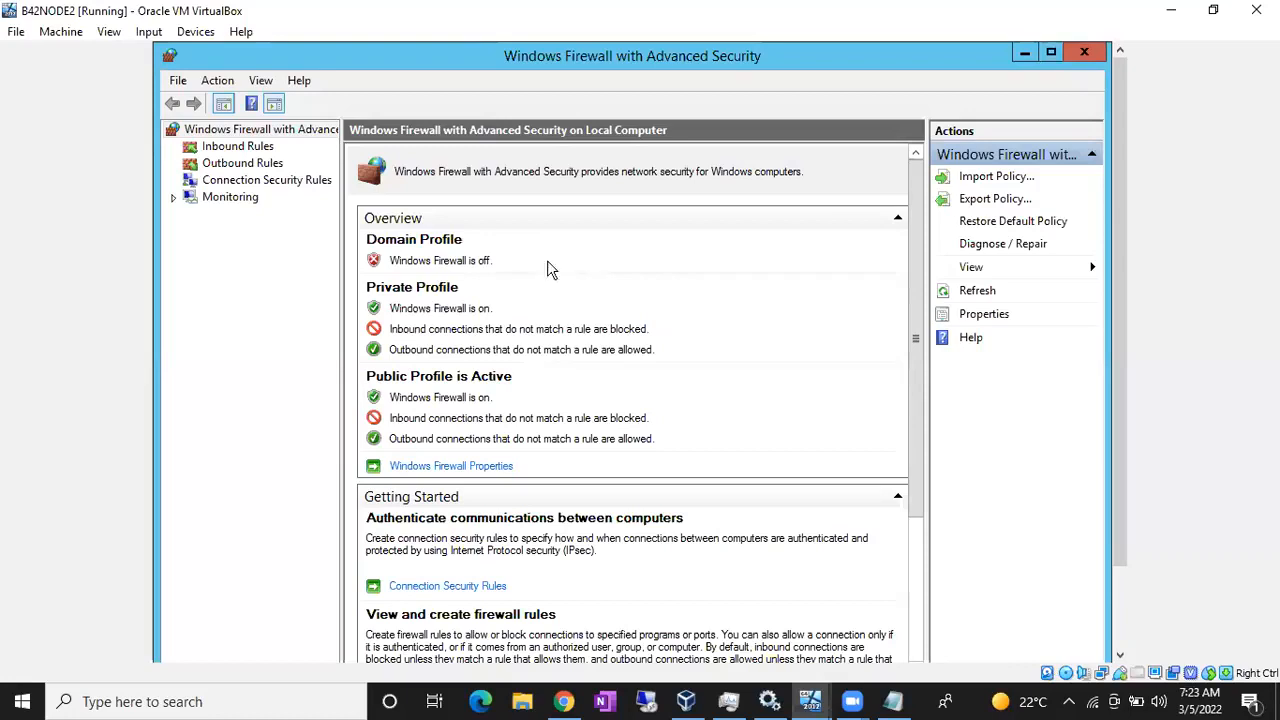
- Minimize the firewall console and open the System properties for This PC
click(1025, 55)
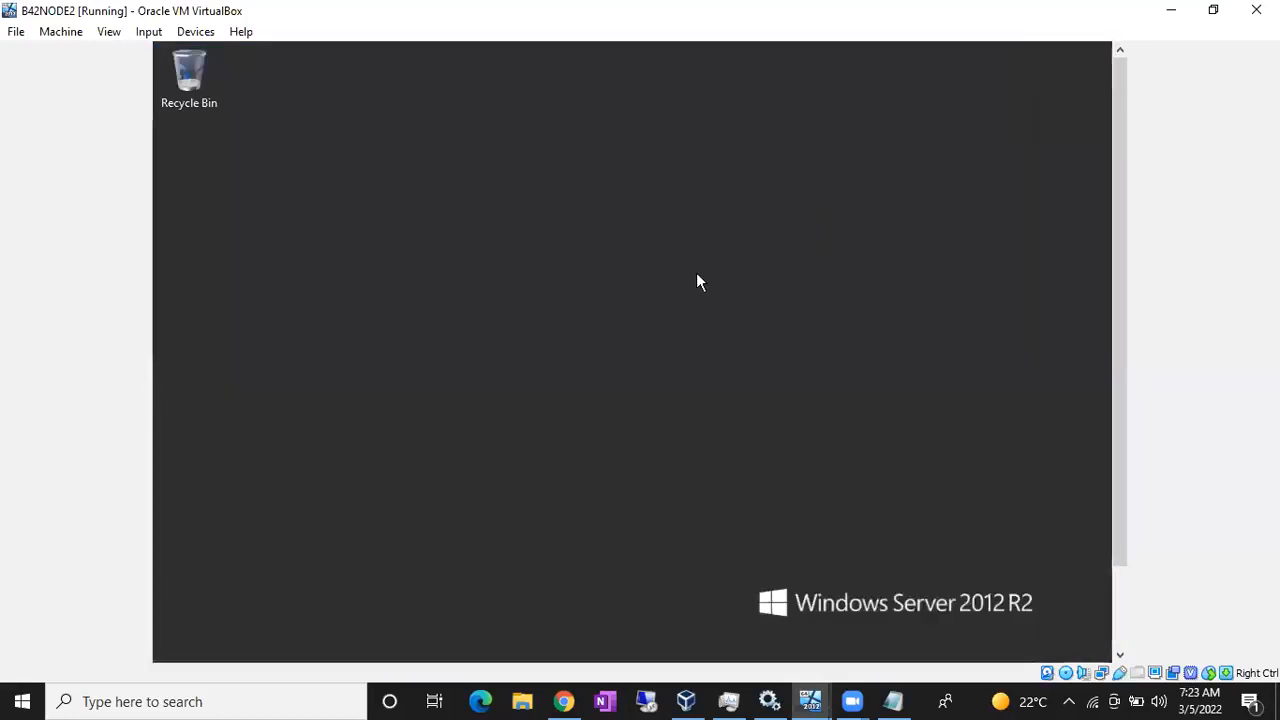
key(super)
right_click(325, 358)
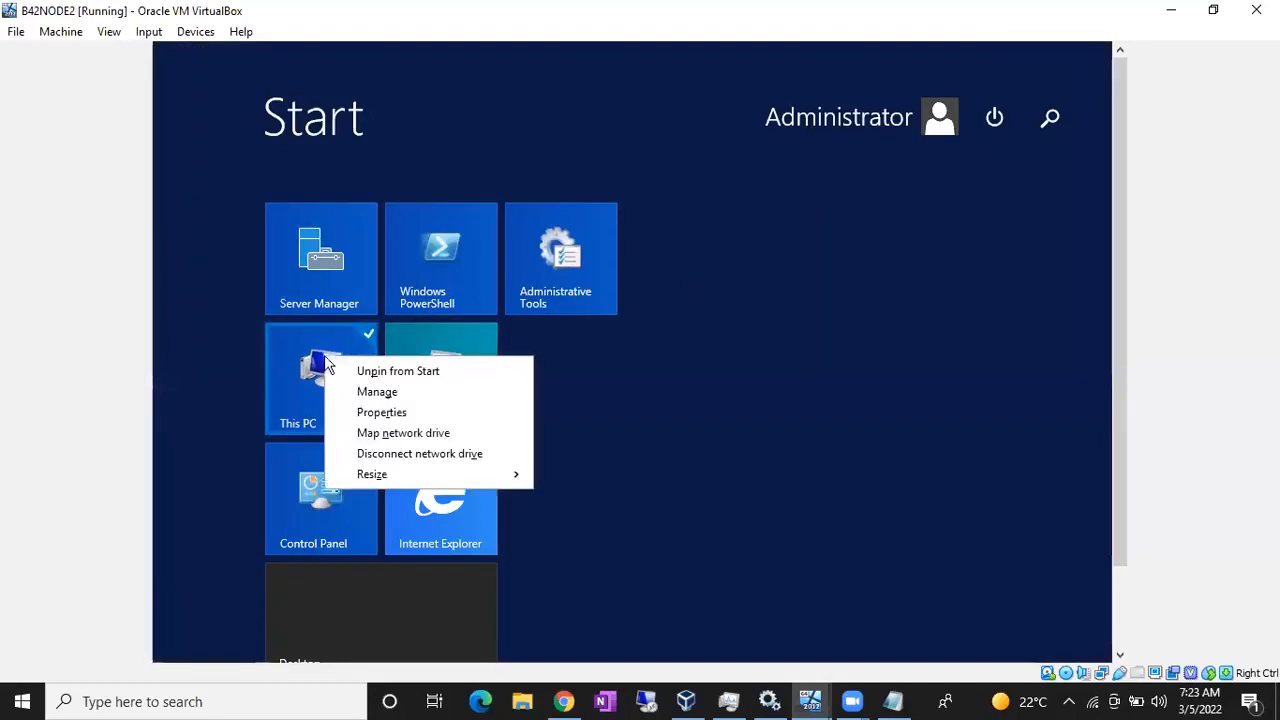
click(389, 414)
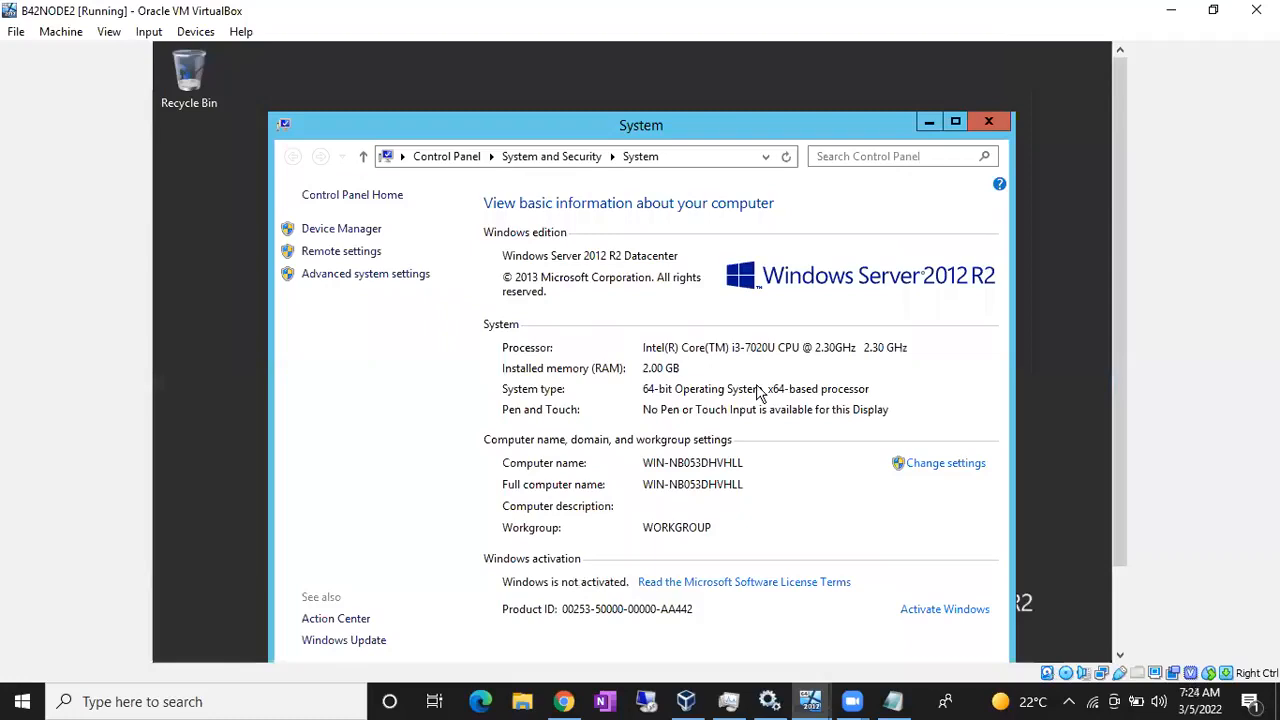
- Rename the computer to B42NODE2 and restart the VM now
click(916, 465)
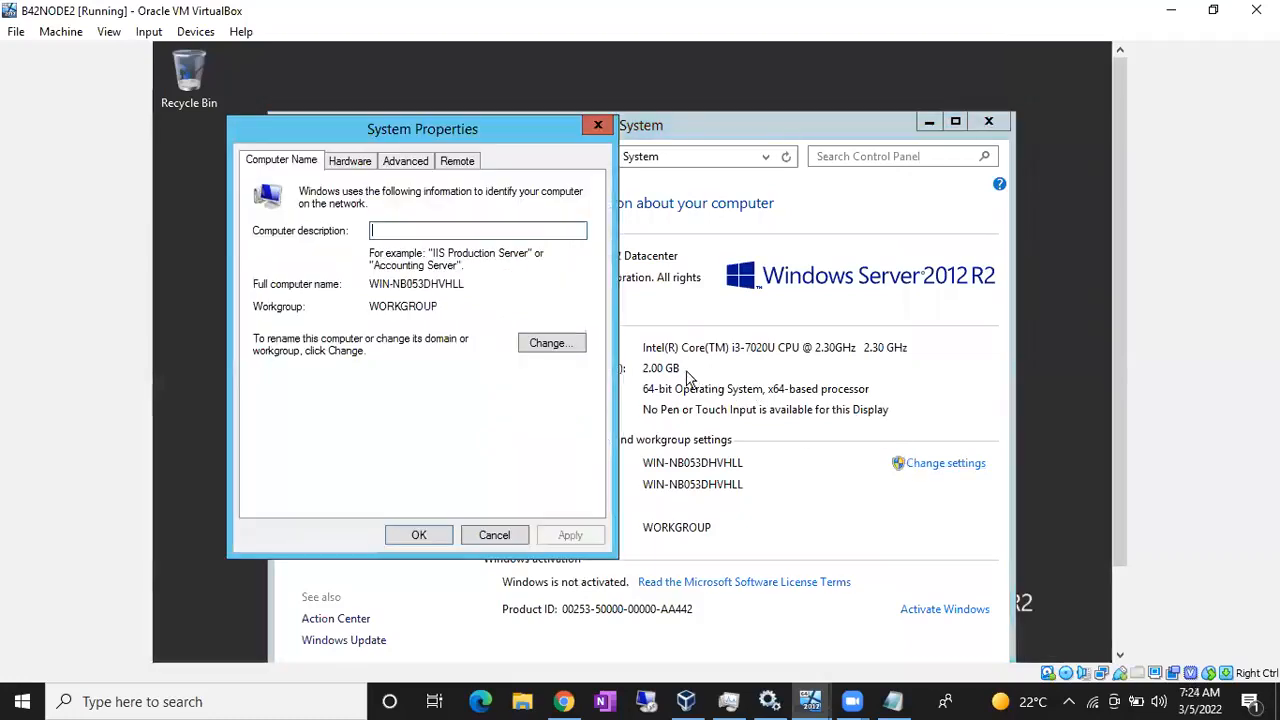
click(549, 343)
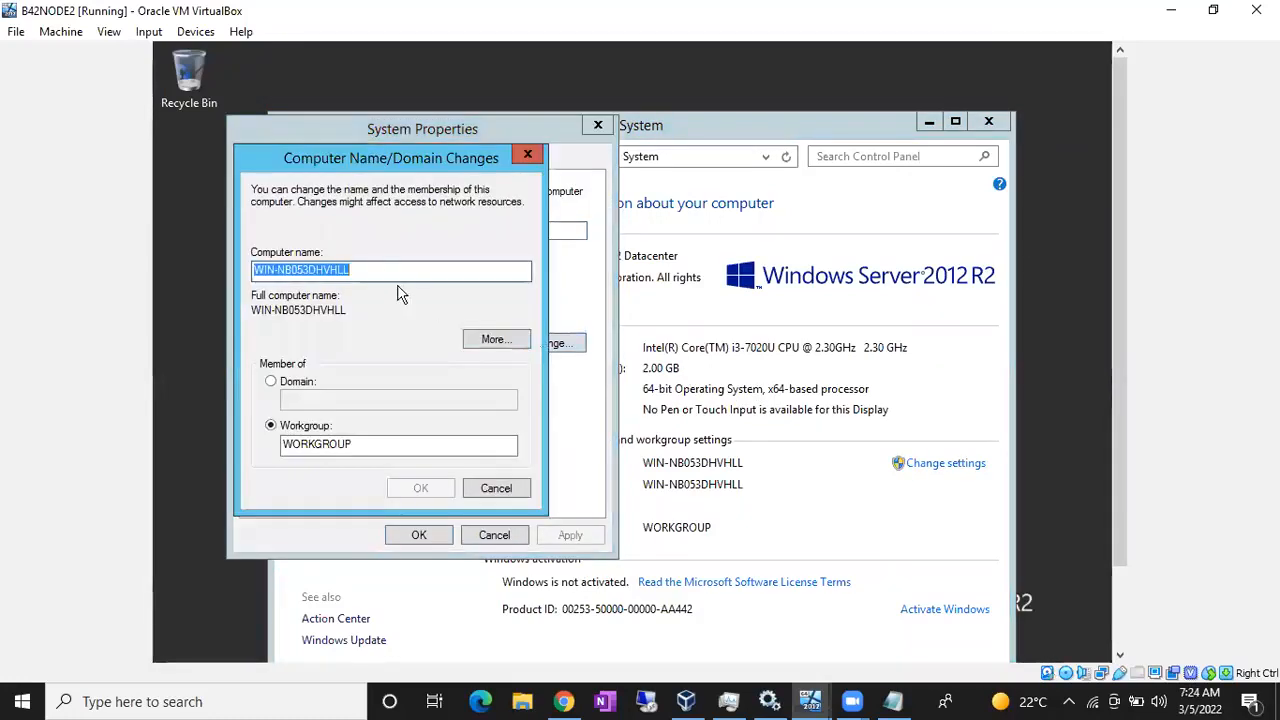
text(B4)
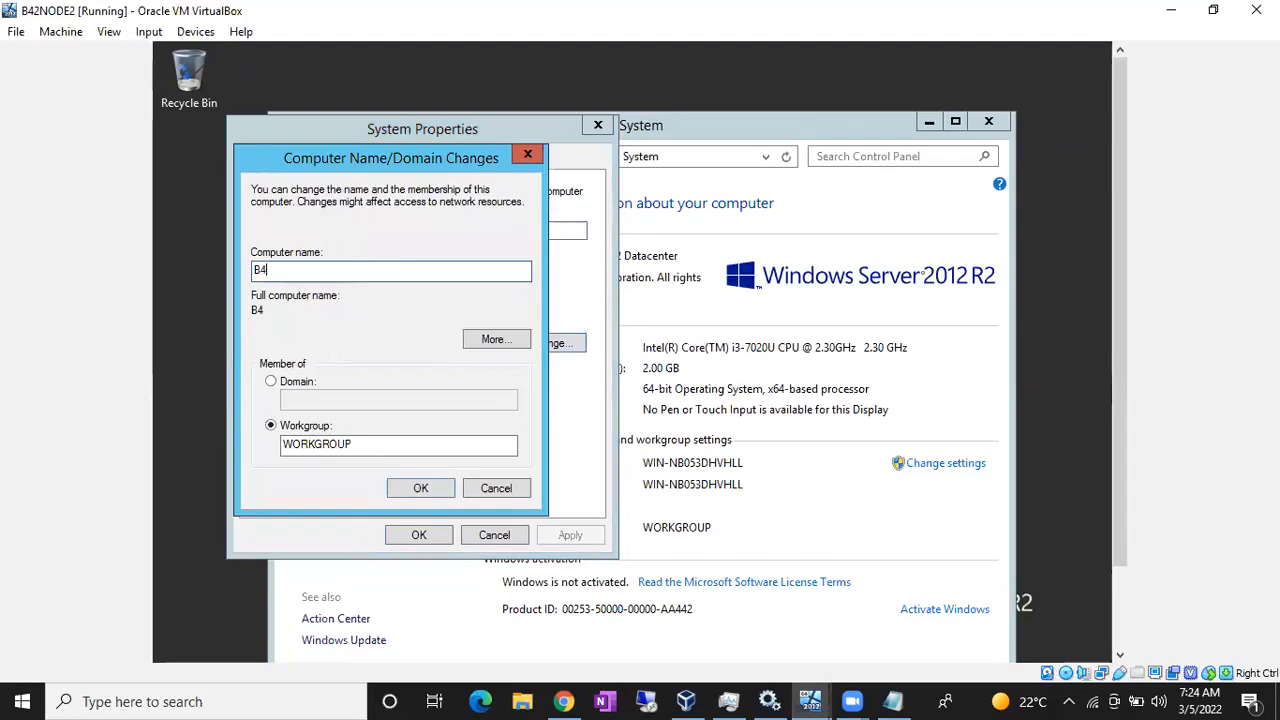
text(2NODE2)
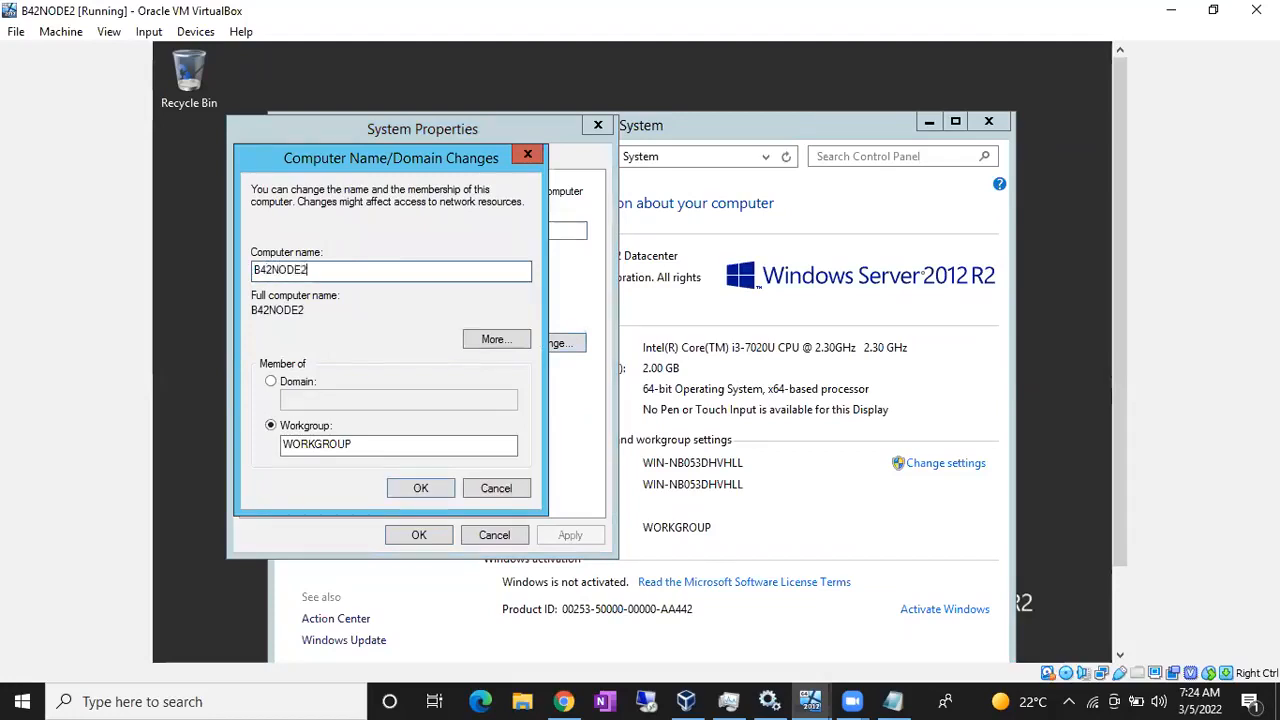
click(410, 486)
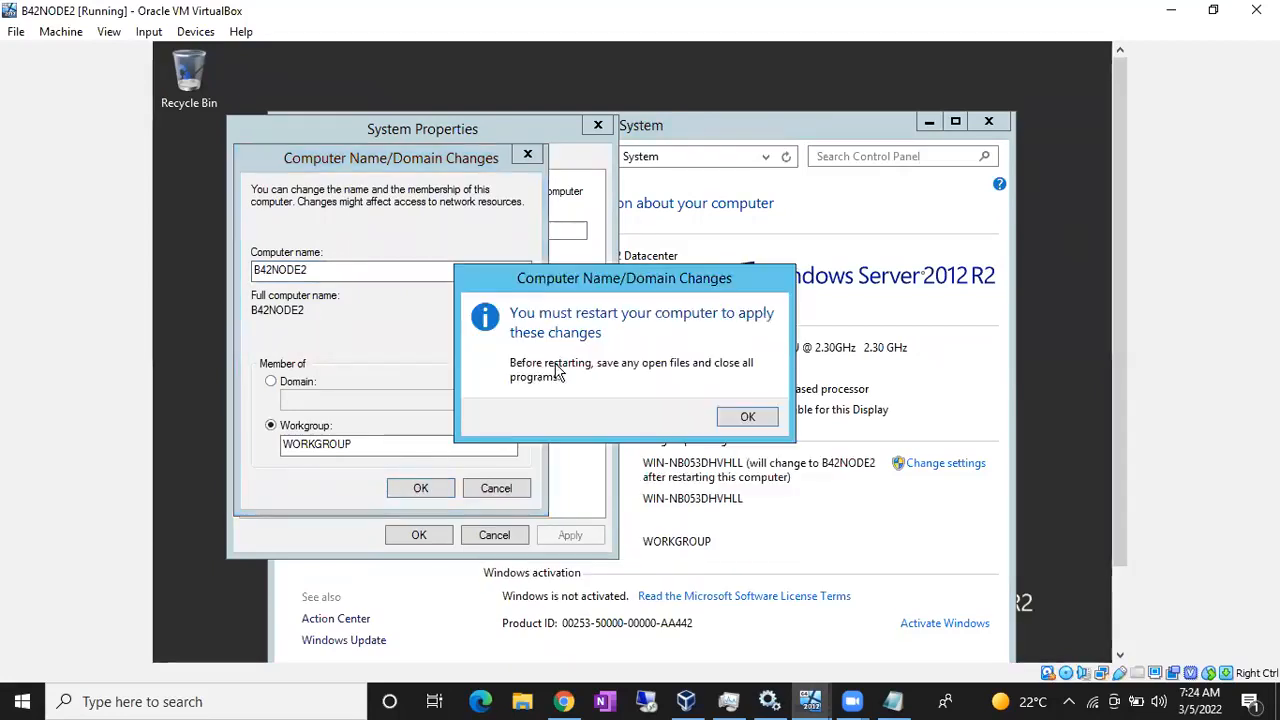
click(745, 415)
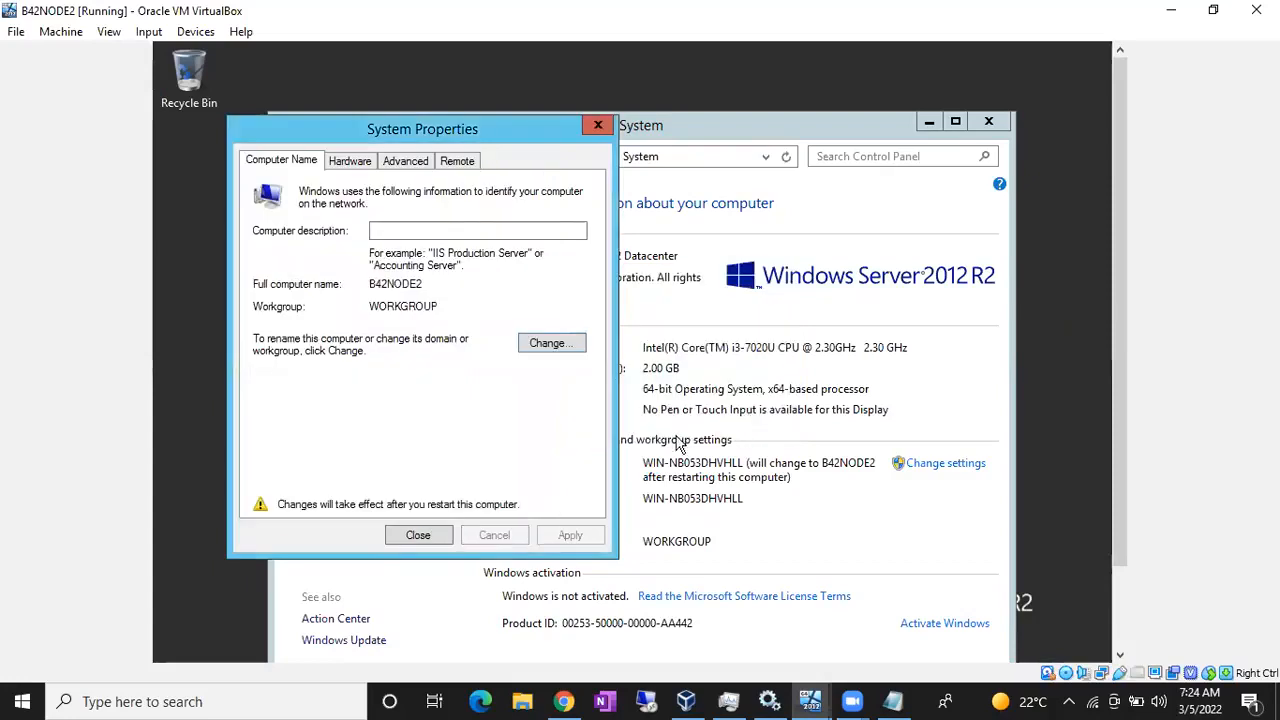
click(431, 535)
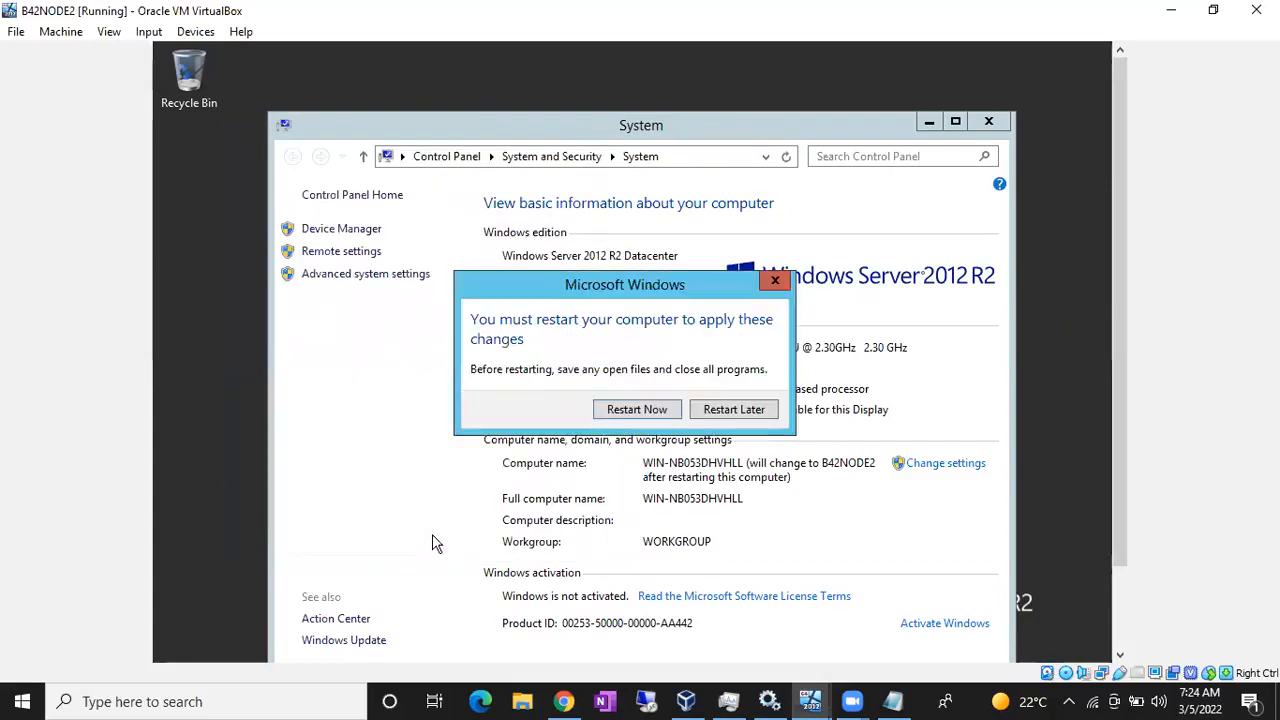
click(664, 410)
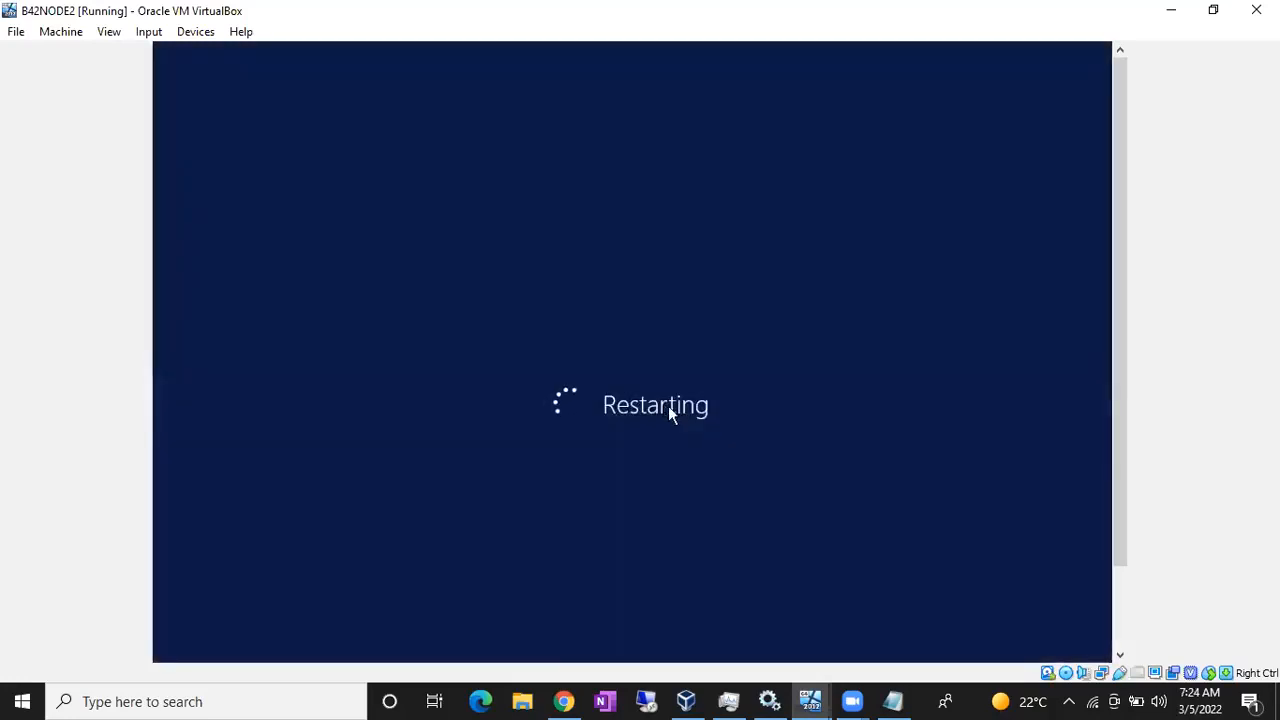
- Sign in as Administrator on the B42ActiveDirectory VM with the account password
click(810, 701)
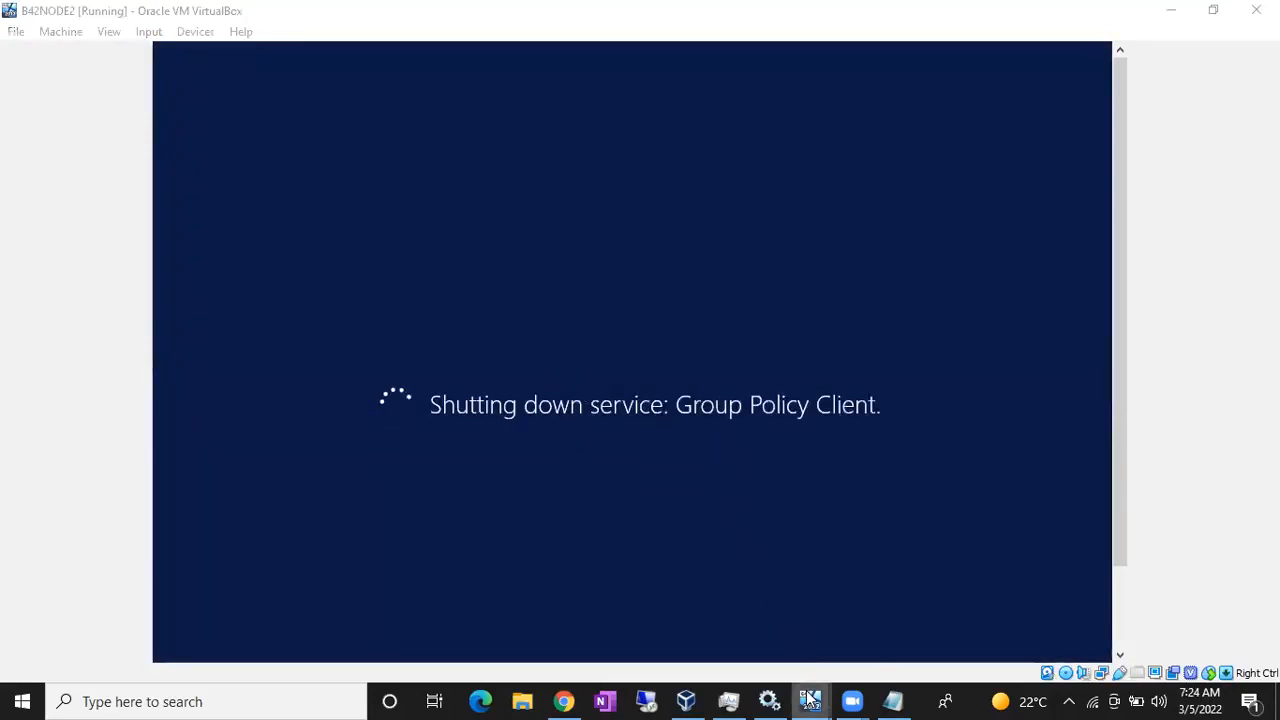
click(626, 613)
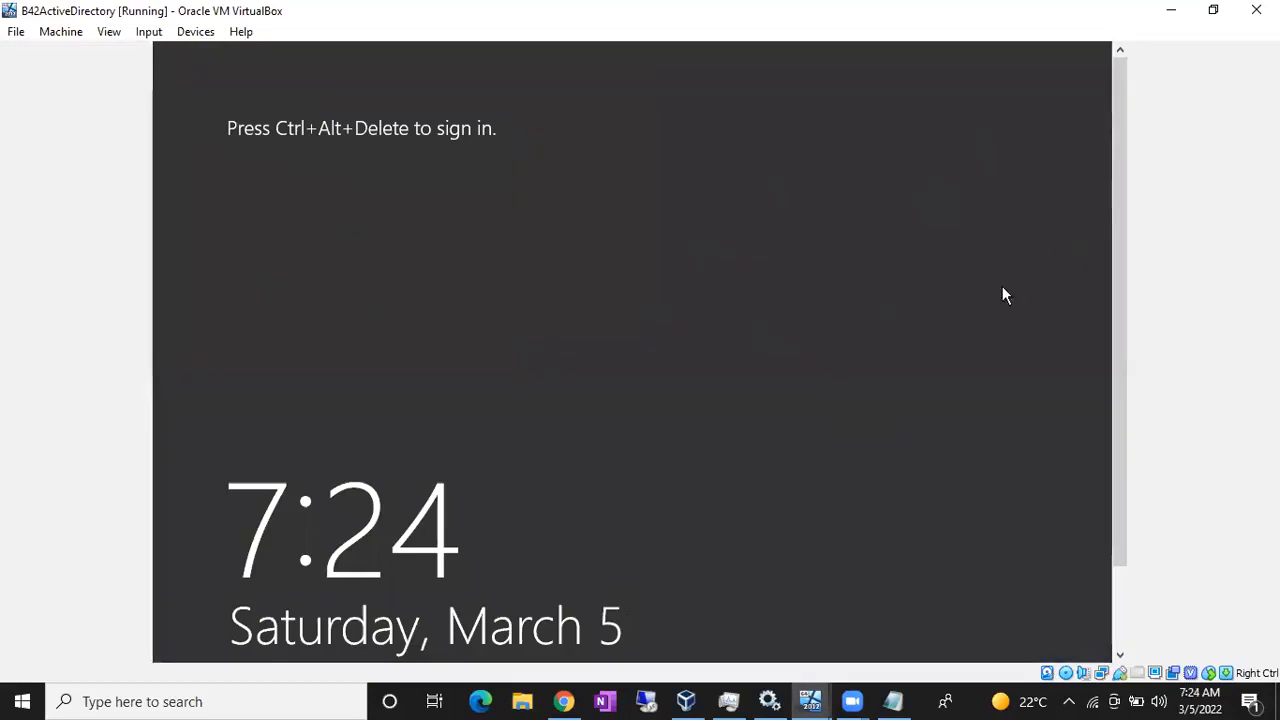
key(ctrl+alt+Delete)
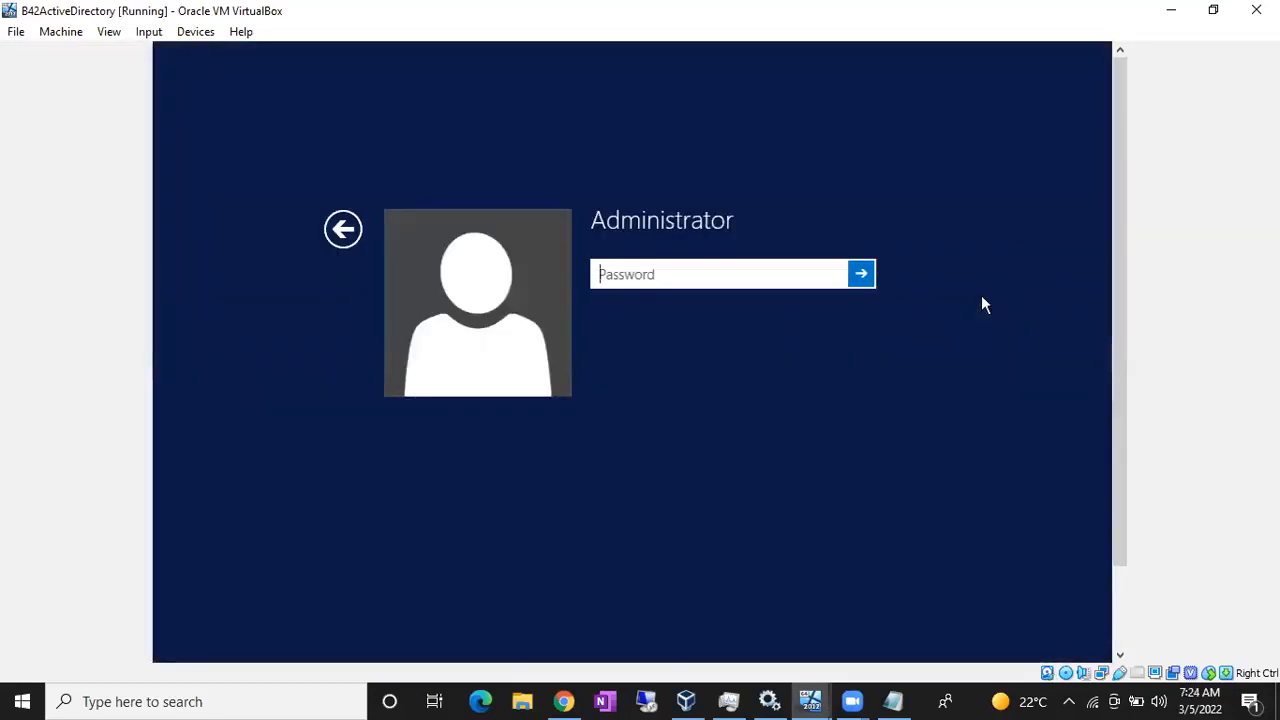
text(*****)
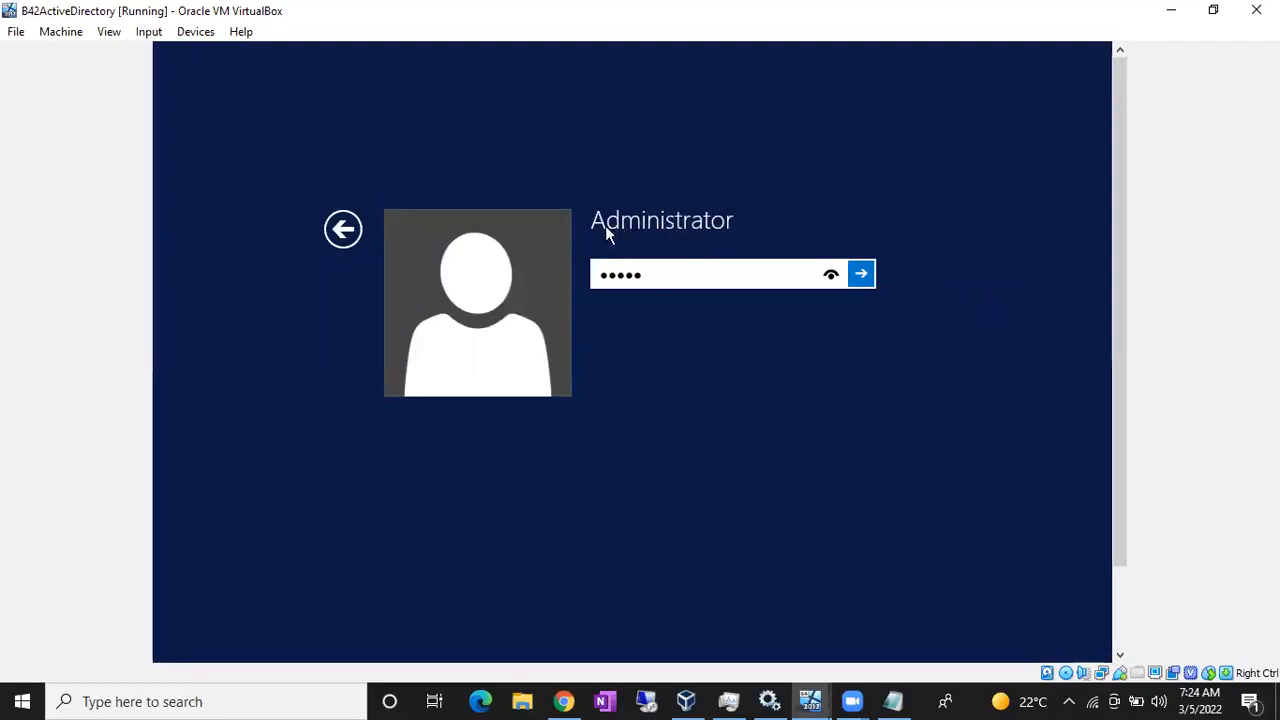
key(BackSpace)
key(BackSpace)
key(BackSpace)
key(BackSpace)
key(BackSpace)
text(************)
key(Return)
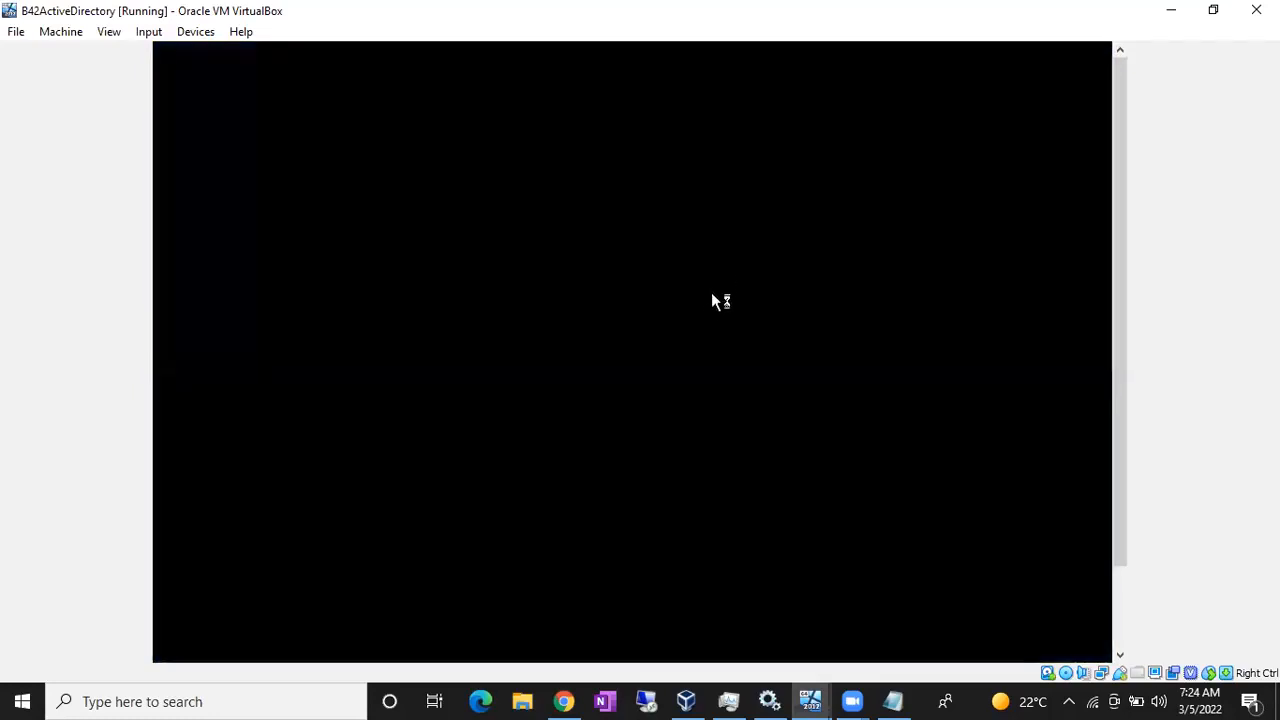
- Sign in as Administrator on B42NODE1, then return to B42ActiveDirectory
mouse_move(810, 700)
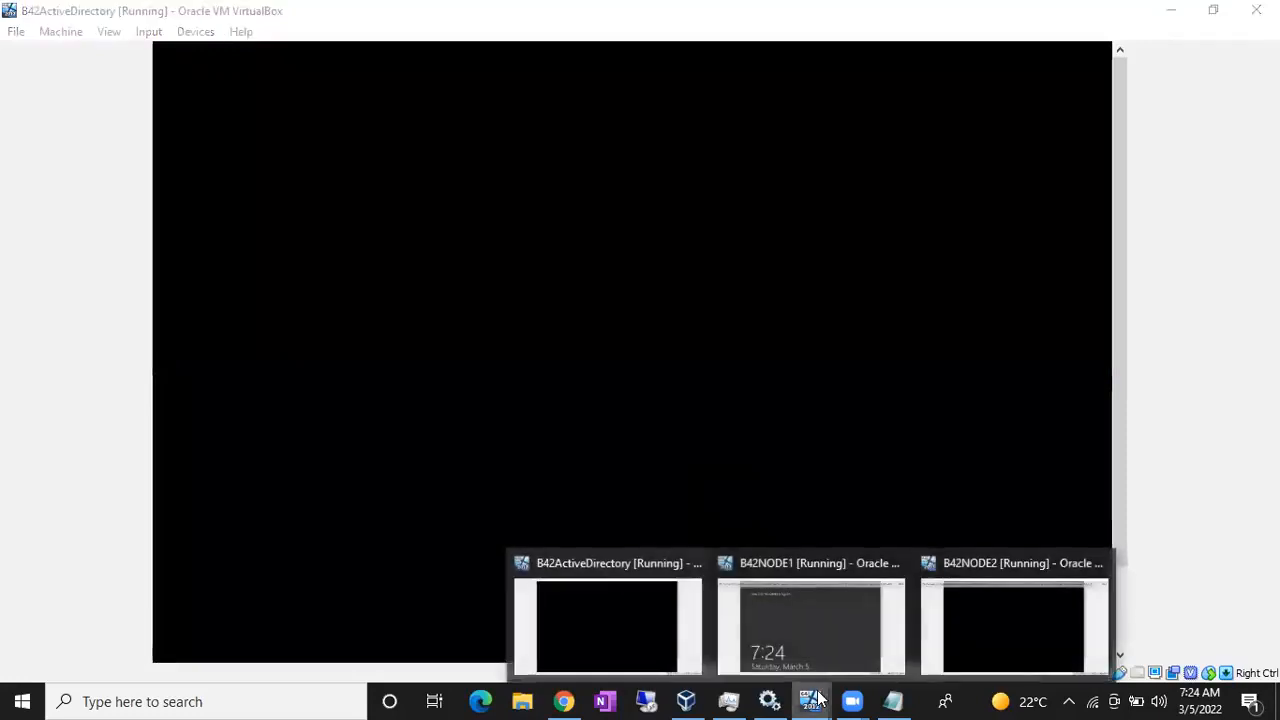
click(838, 636)
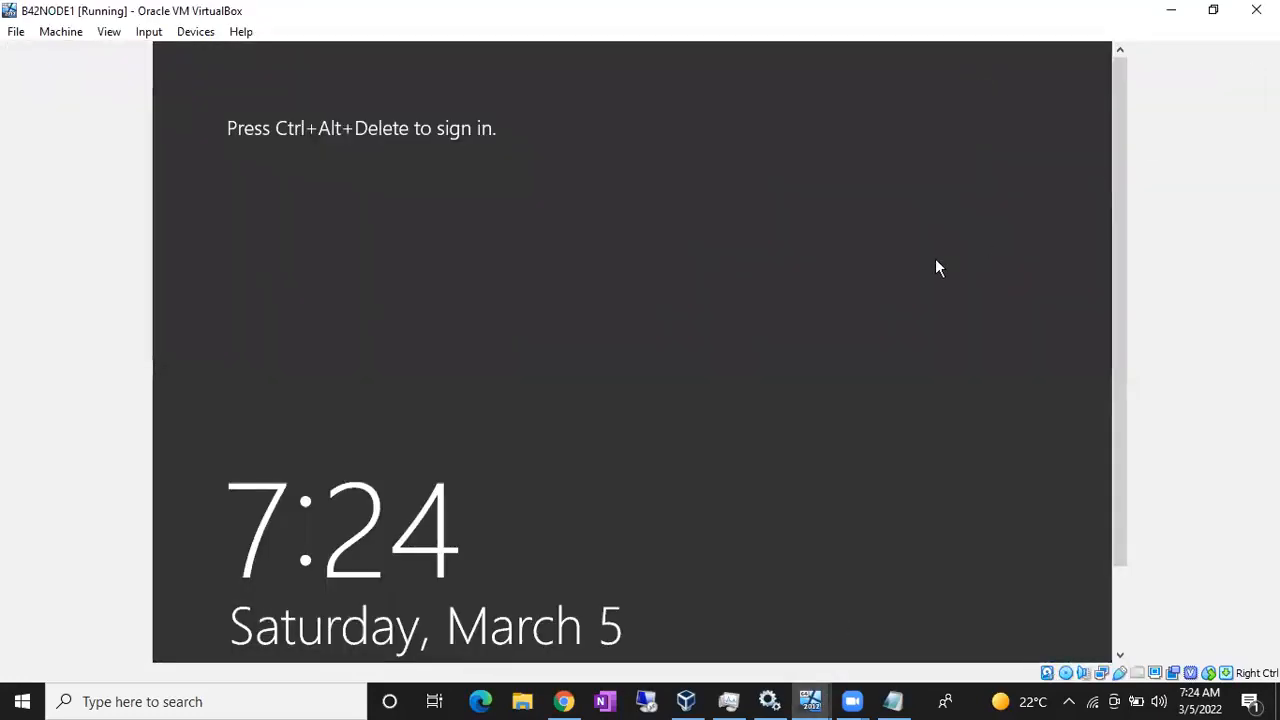
key(ctrl+Delete)
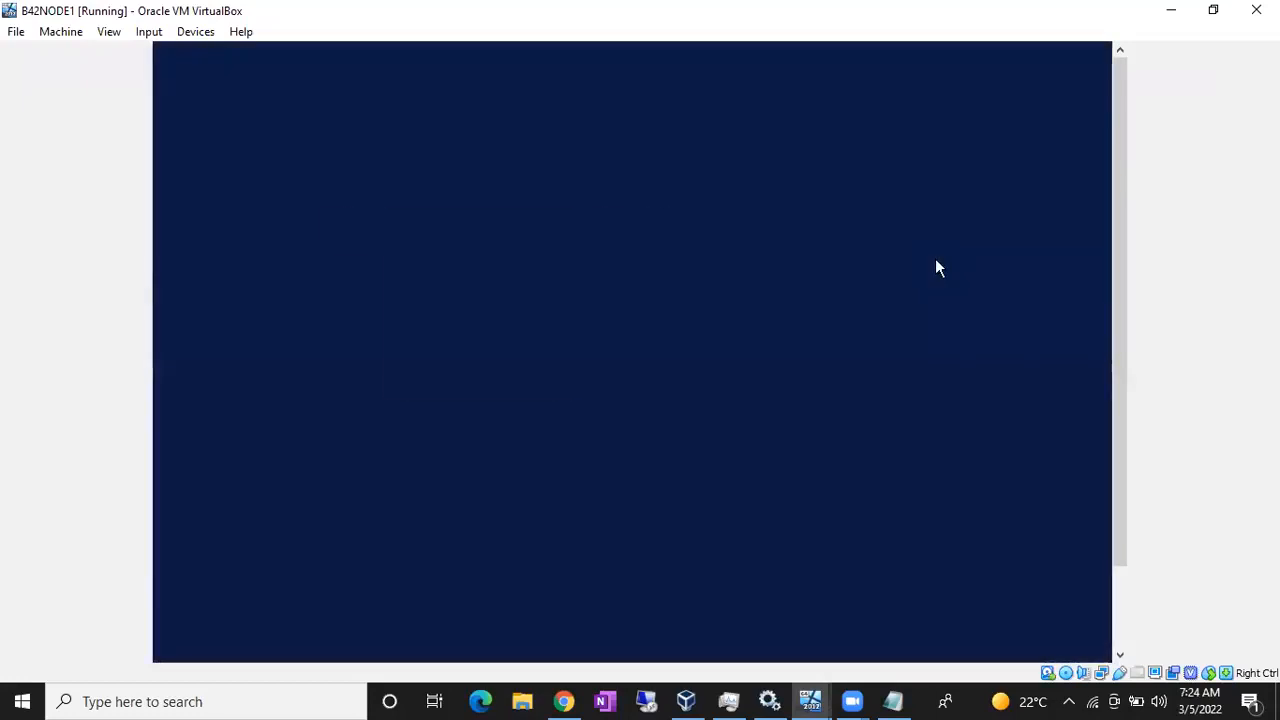
text(************)
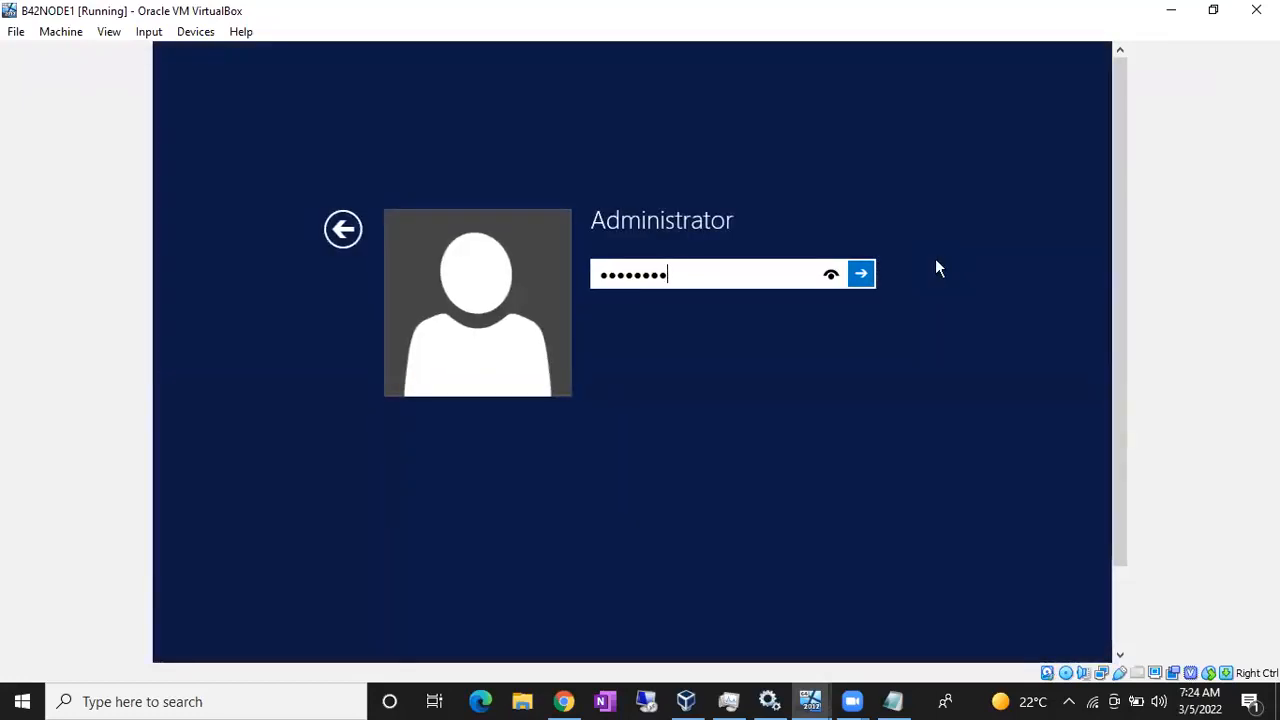
key(Return)
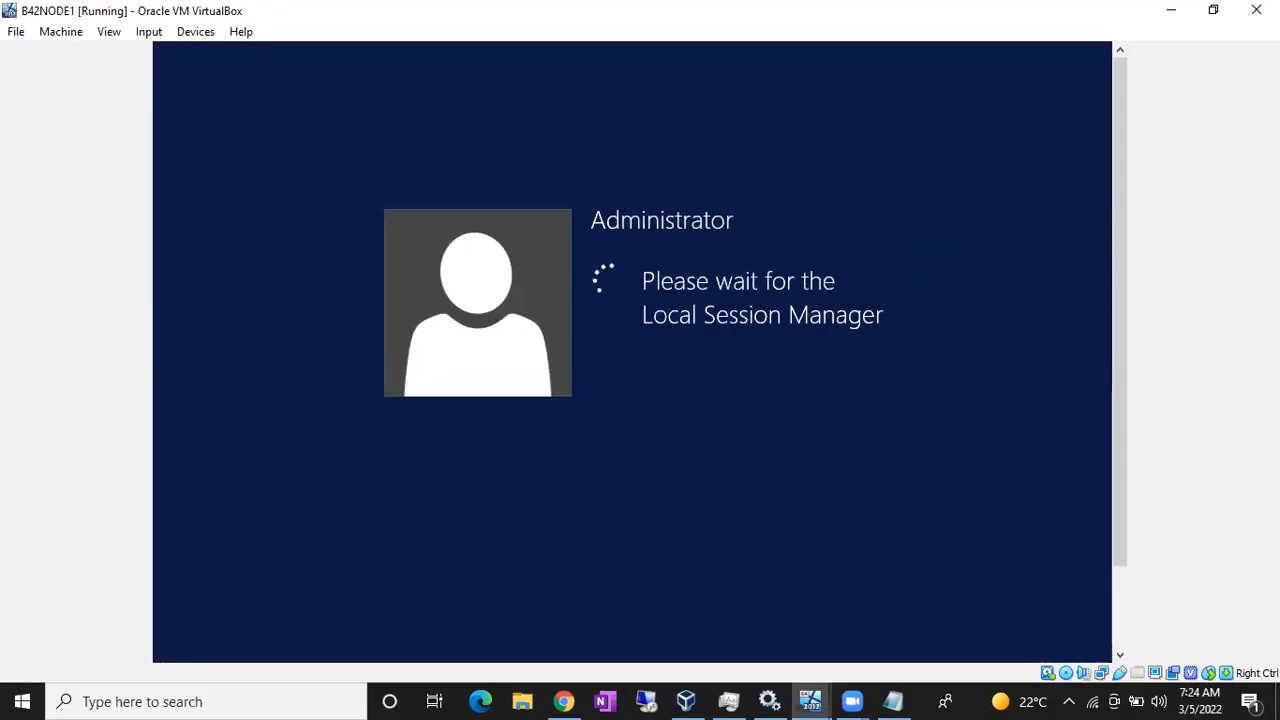
mouse_move(810, 700)
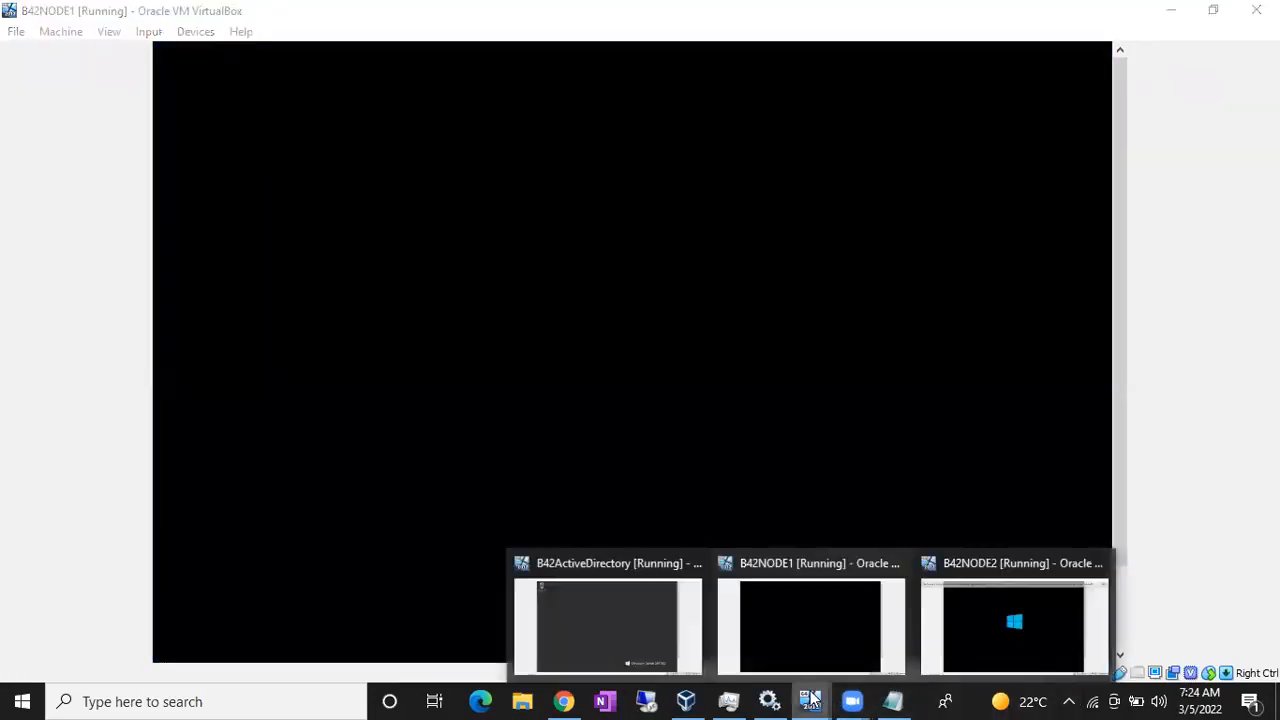
click(676, 620)
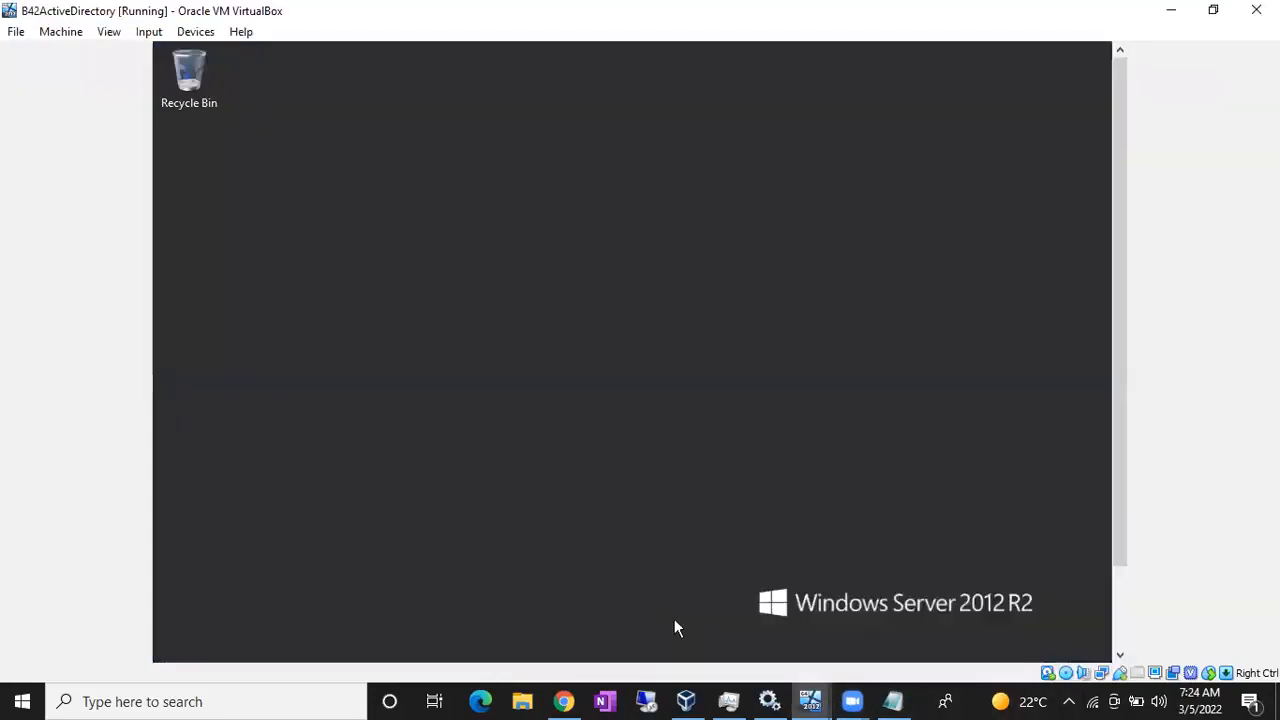
- Add 'Just check the communication between the machines' below step 3, then minimize Notepad
click(893, 701)
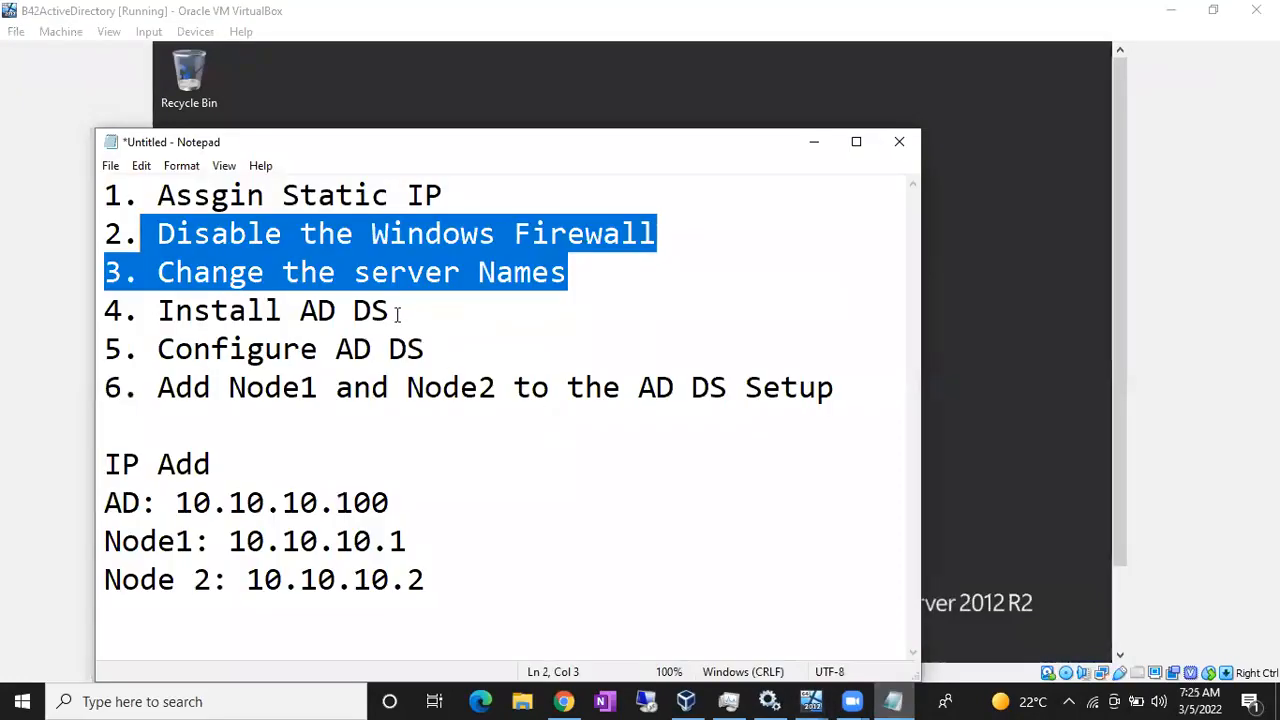
click(587, 287)
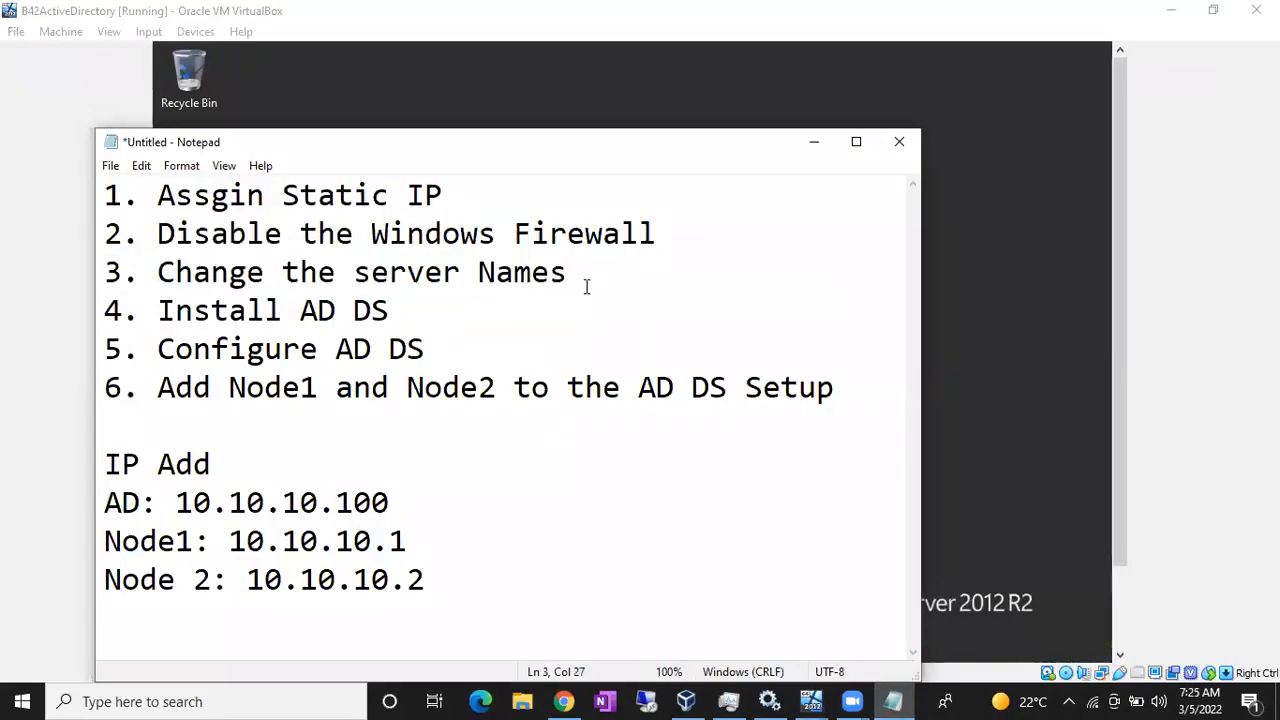
key(Return)
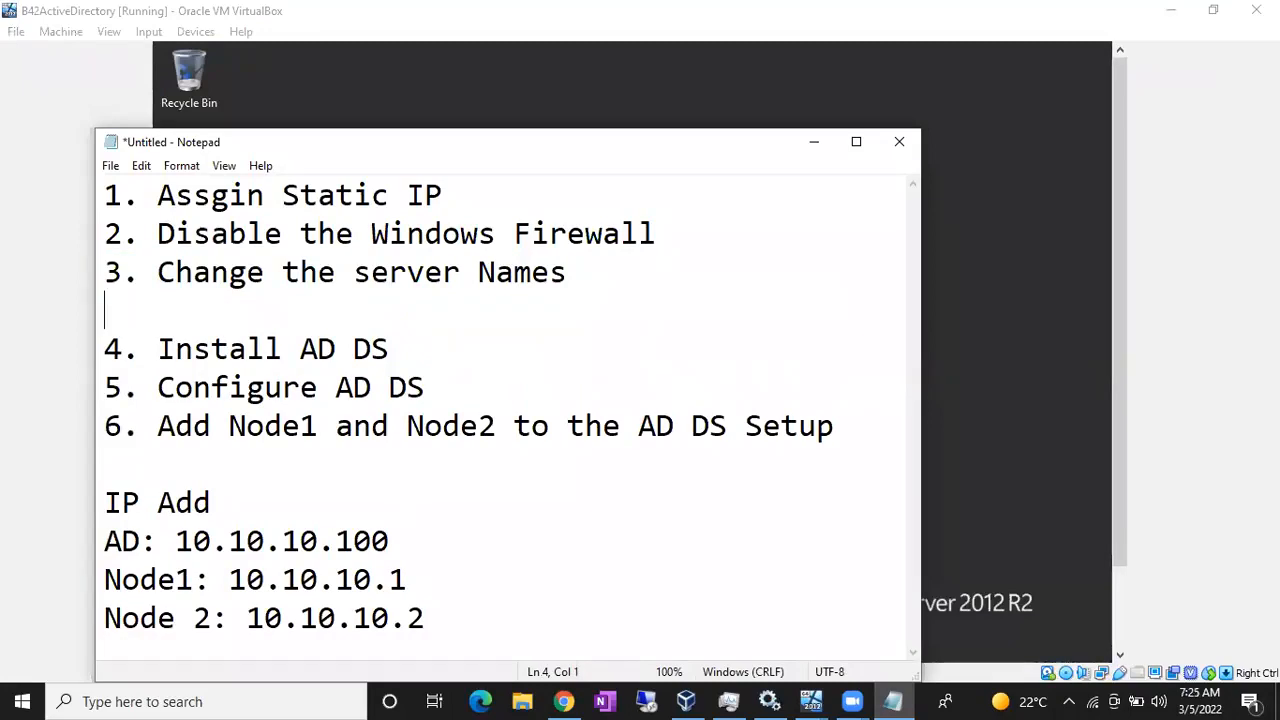
text(Just c)
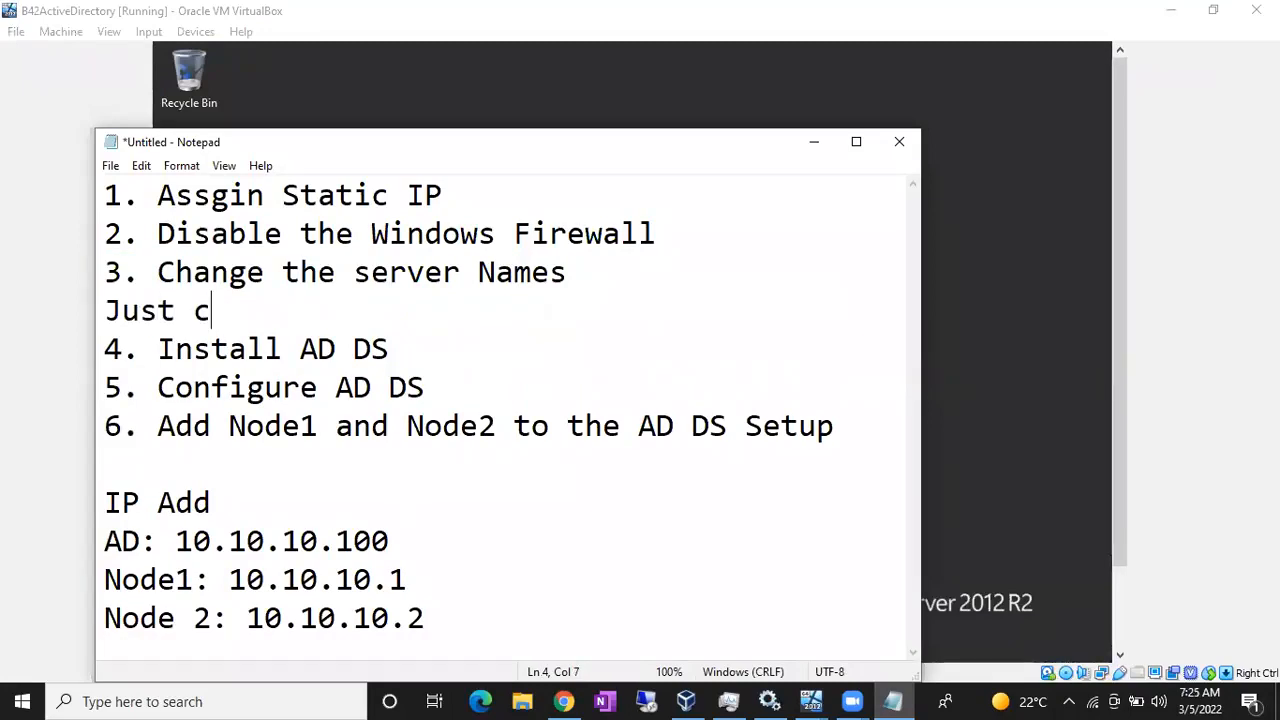
text(heck the co)
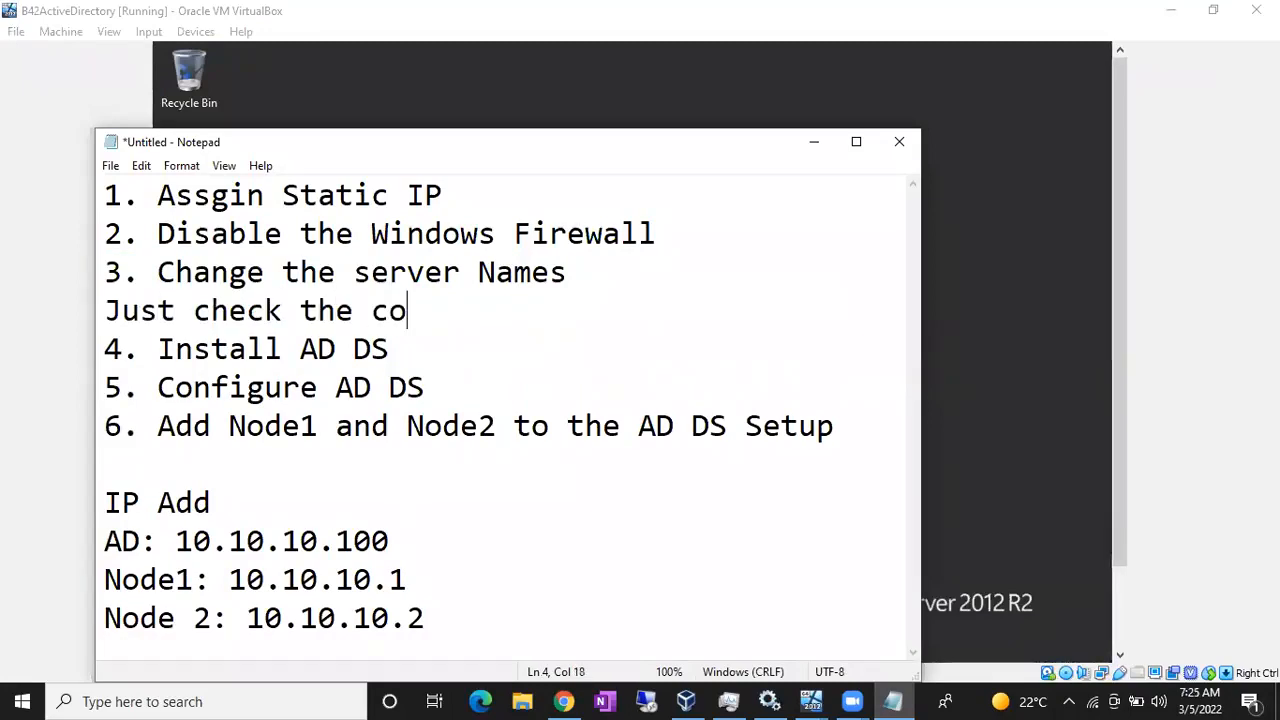
text(mmunica)
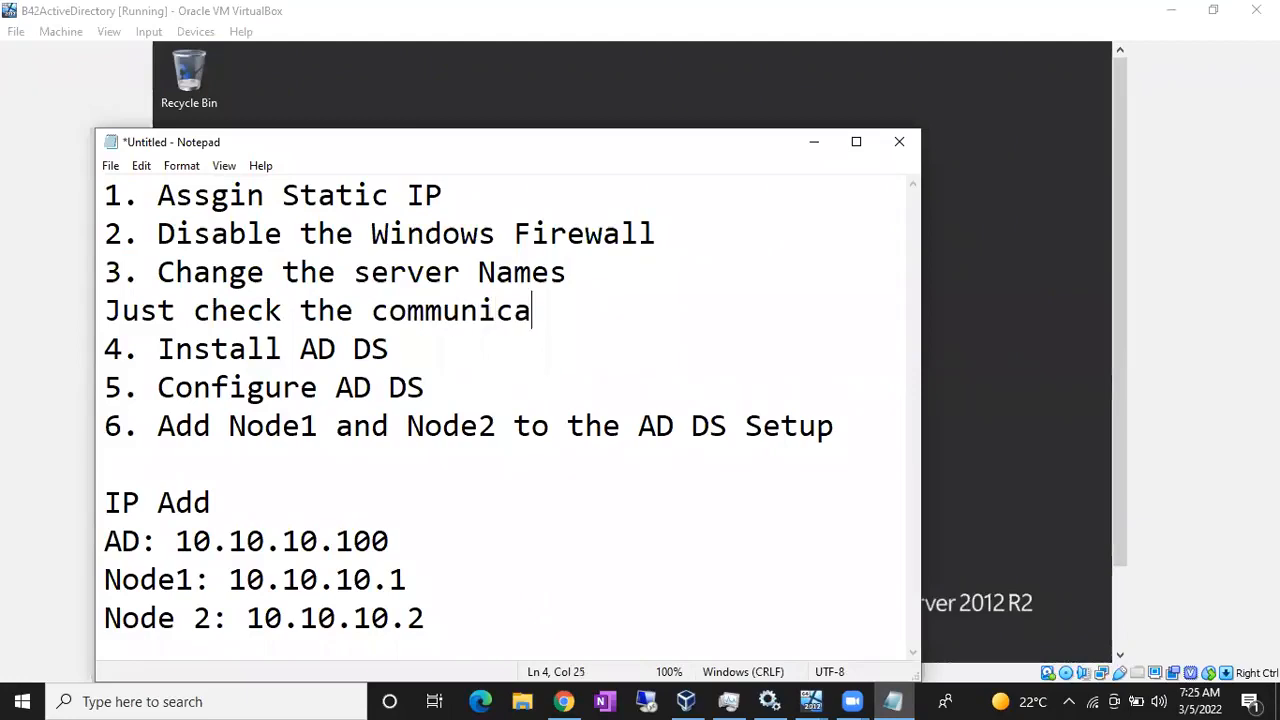
text(tion betw)
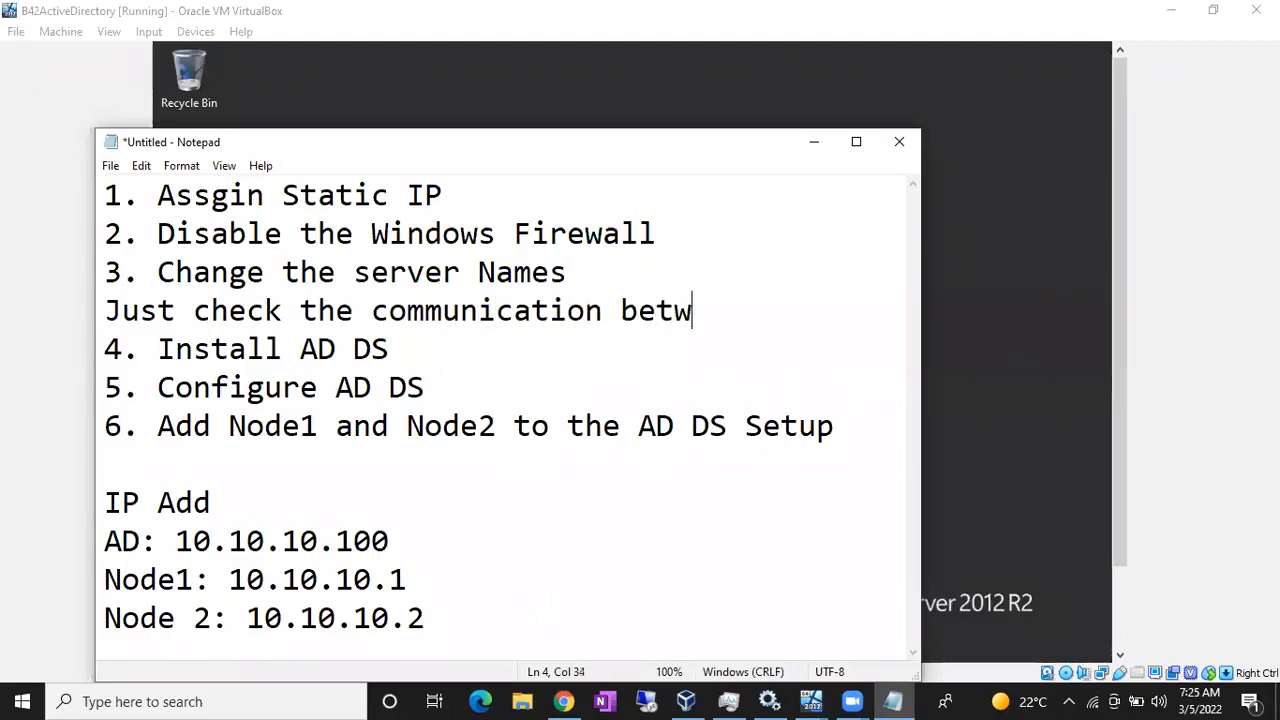
text(een the machines)
key(Return)
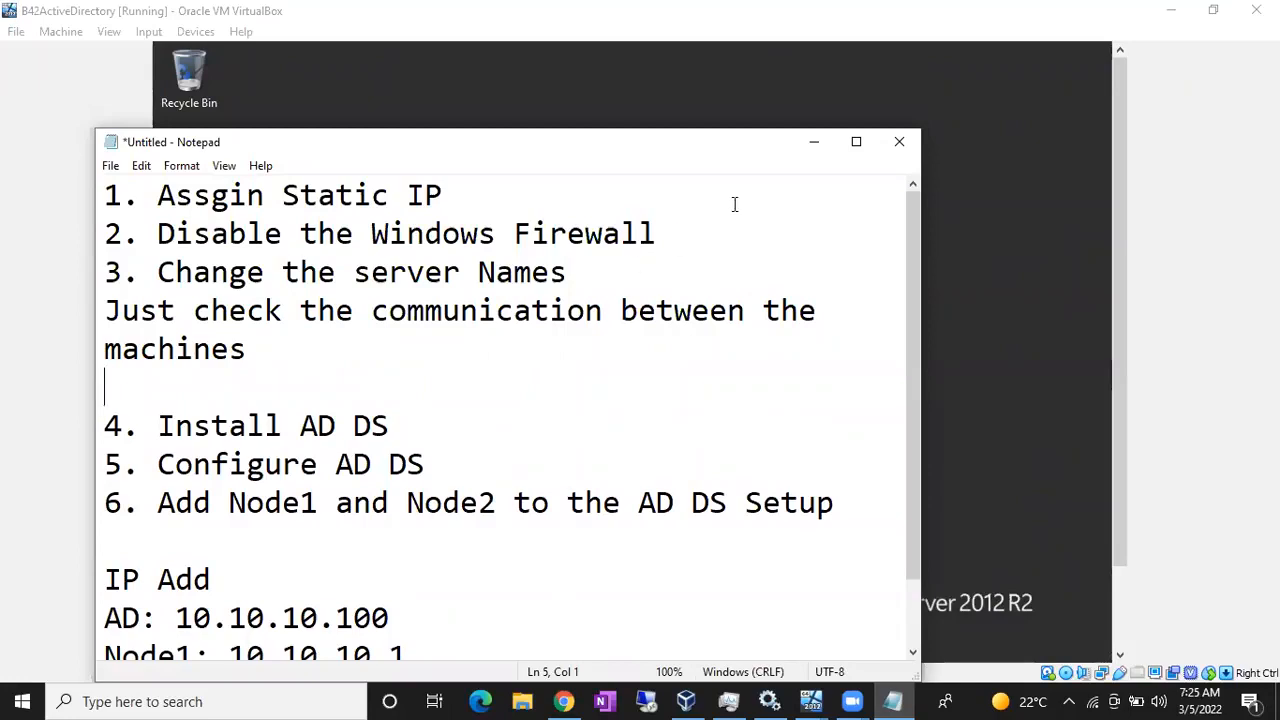
click(810, 146)
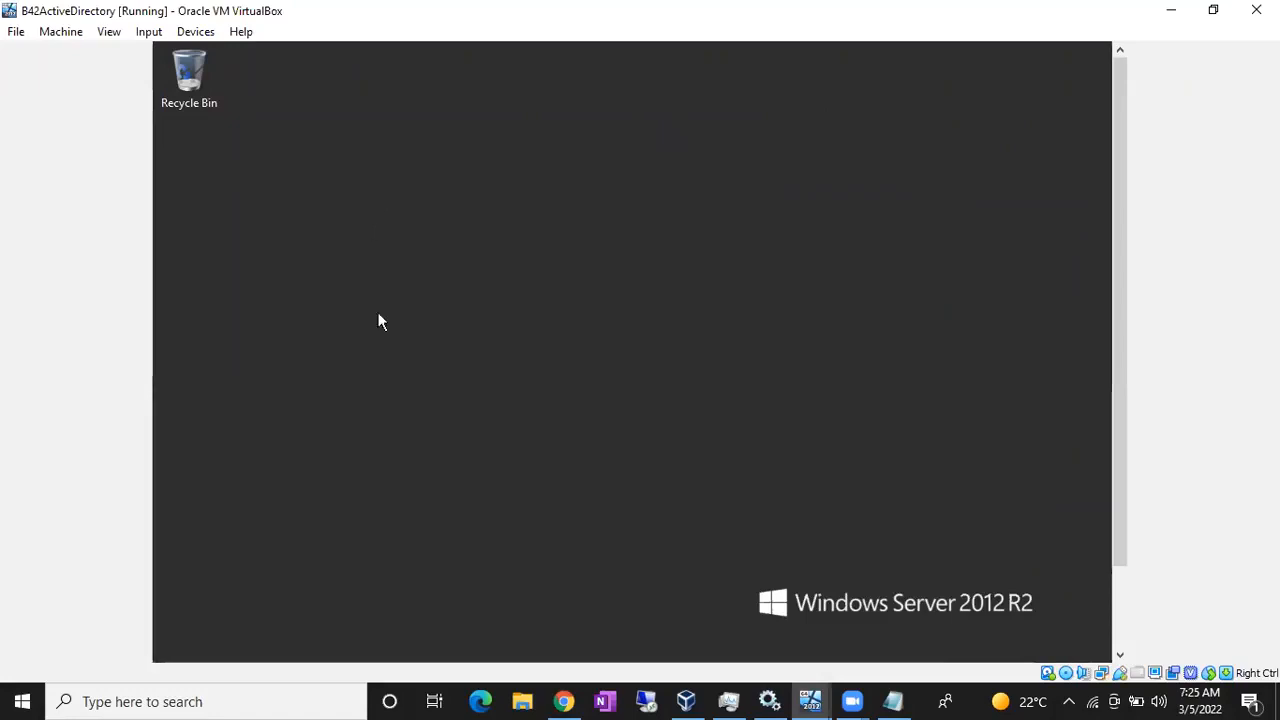
- Show and hide the VirtualBox Manager to get back to the AD server VM
click(690, 700)
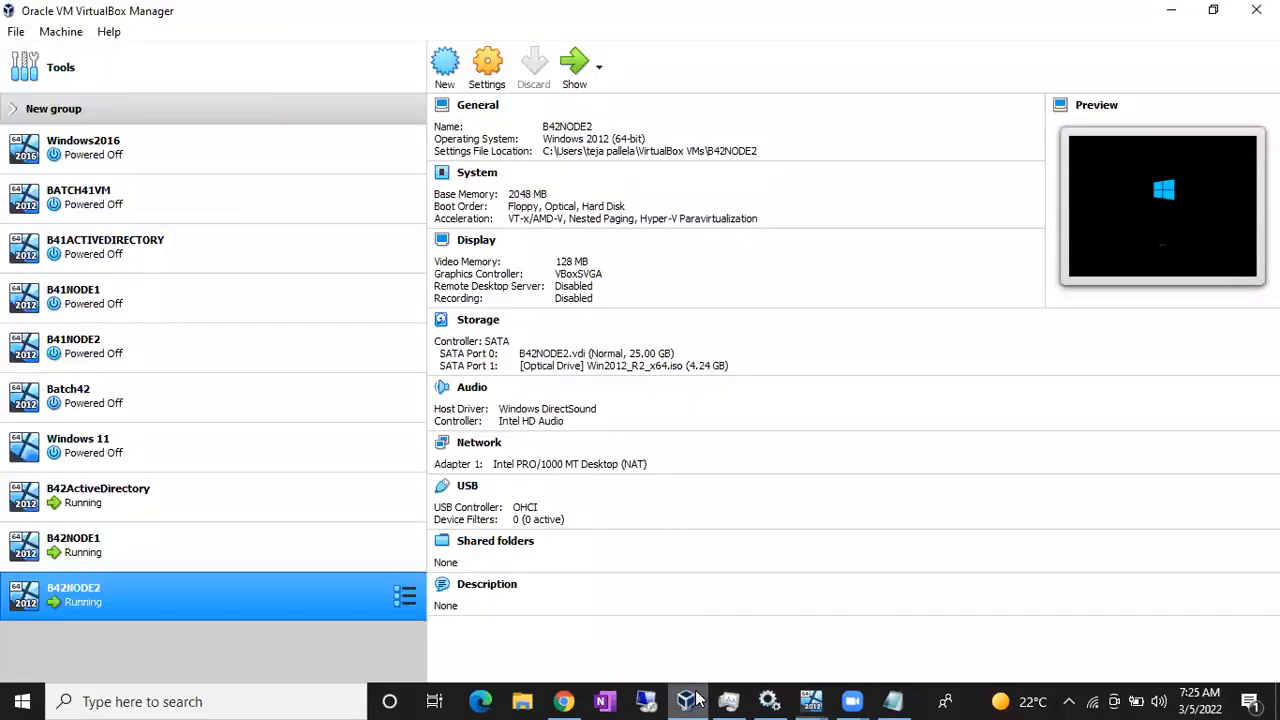
click(690, 700)
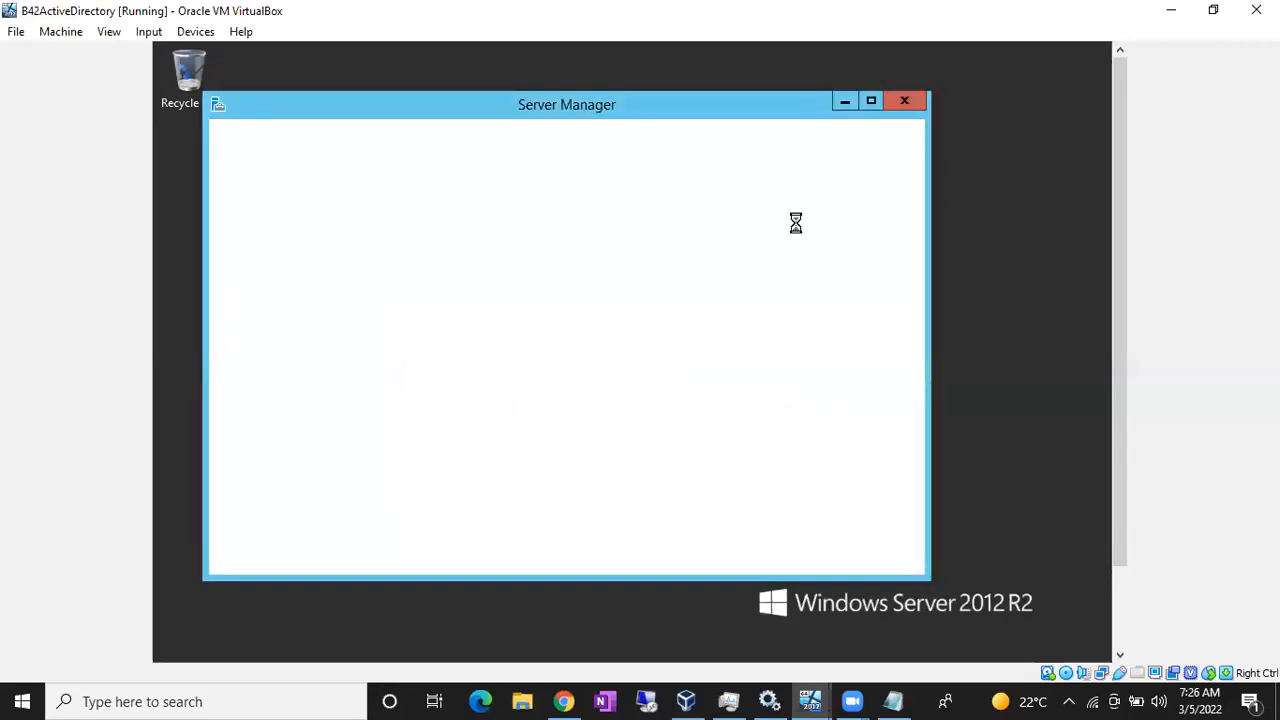
- Minimize Server Manager on the B42ActiveDirectory guest
click(844, 102)
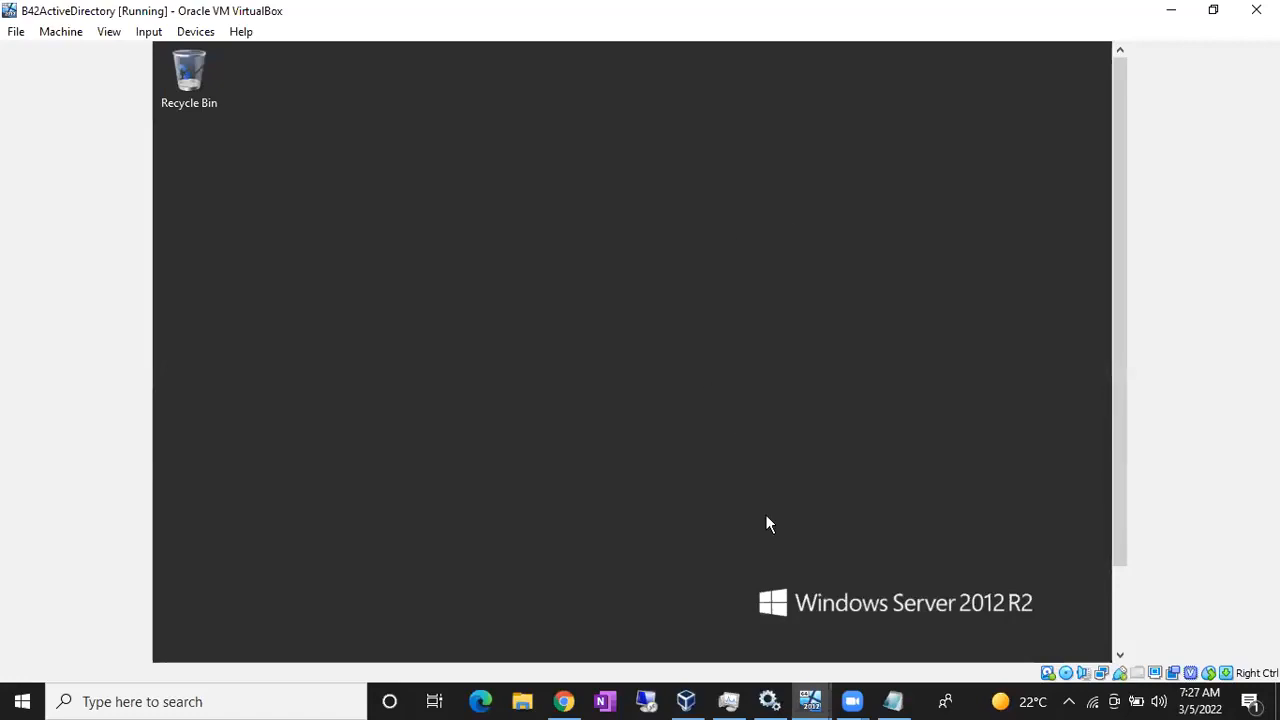
- Bring up the B42NODE2 window, dismiss the mouse notice, and sign in as Administrator with the account password
drag(1110, 485, 1111, 420)
drag(1119, 303, 1119, 388)
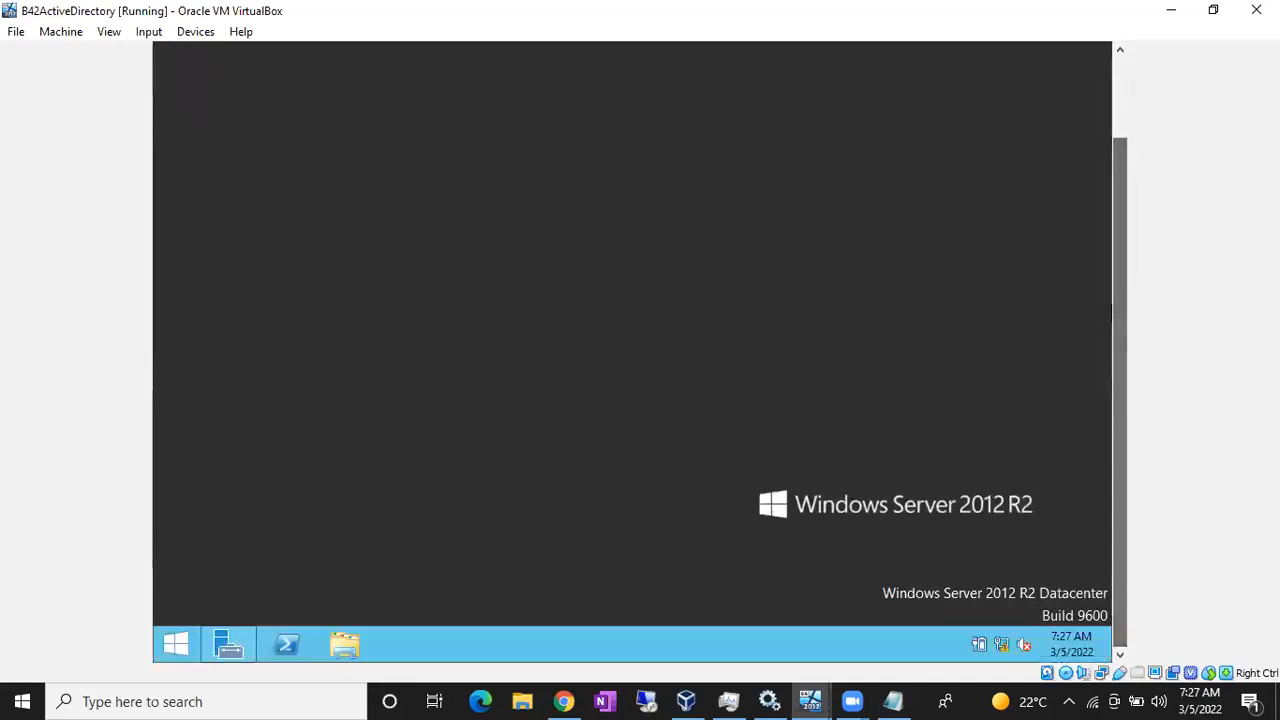
mouse_move(810, 700)
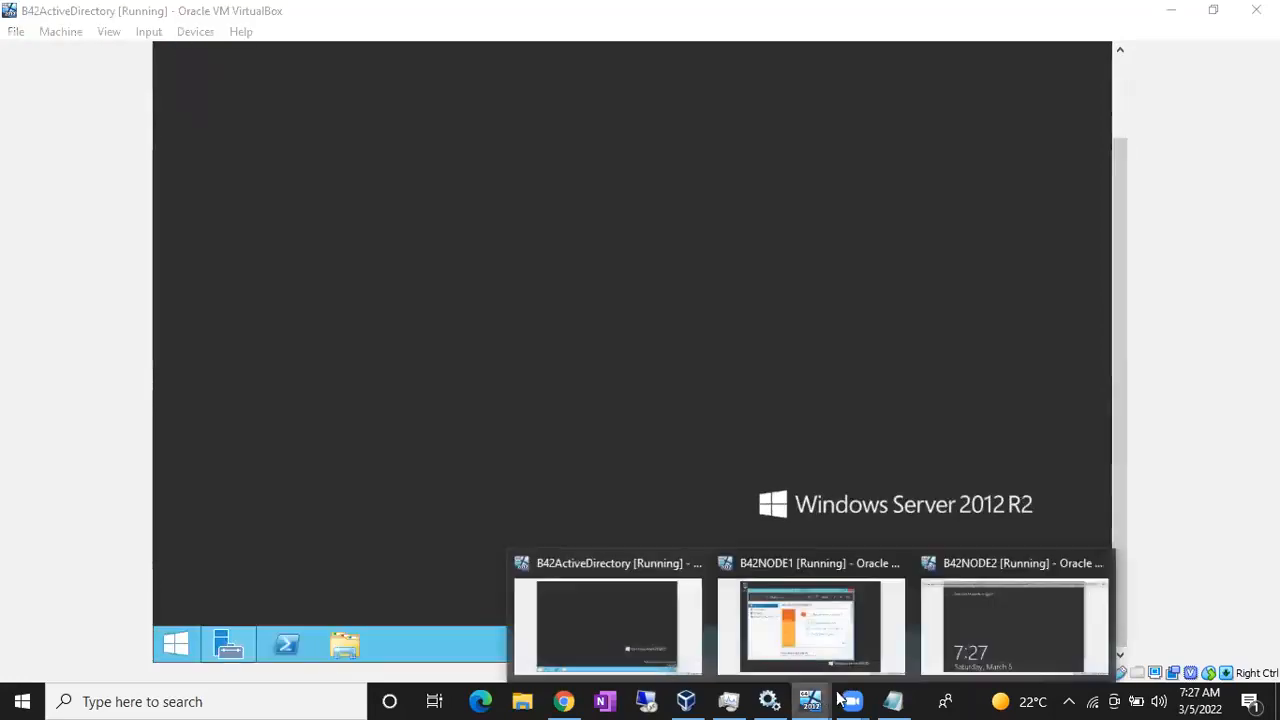
click(978, 643)
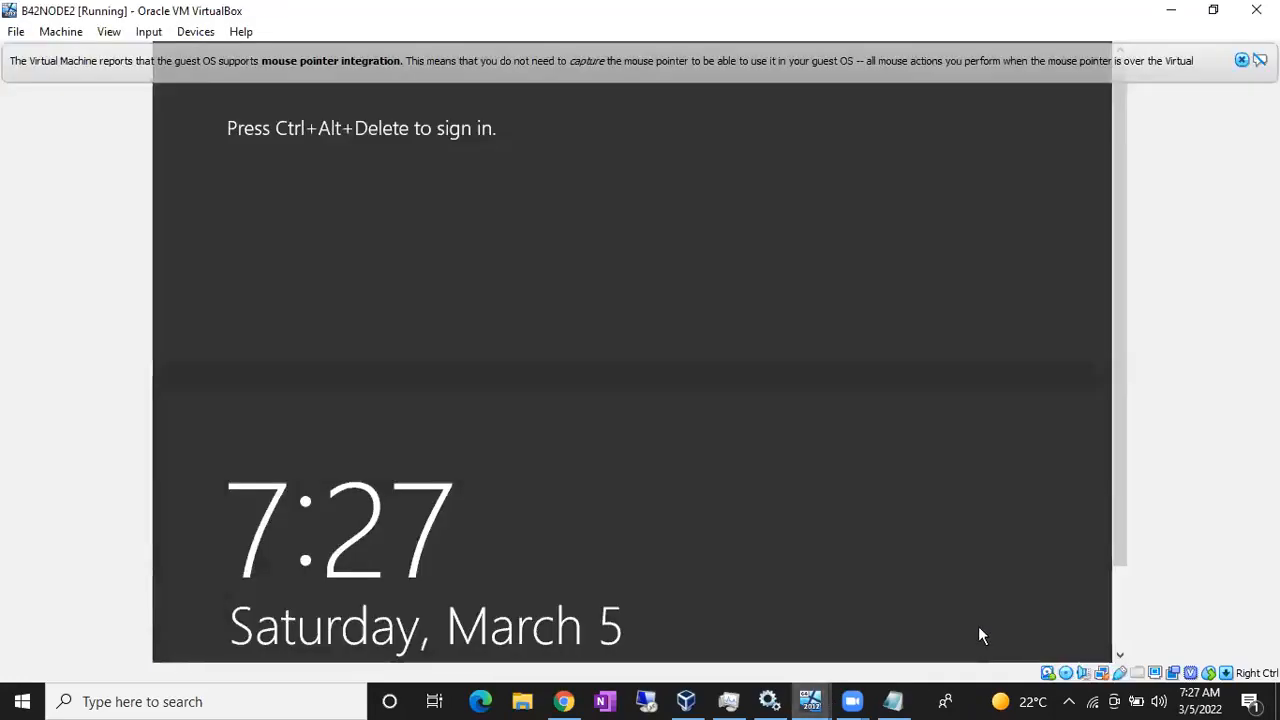
click(1245, 60)
key(ctrl+Delete)
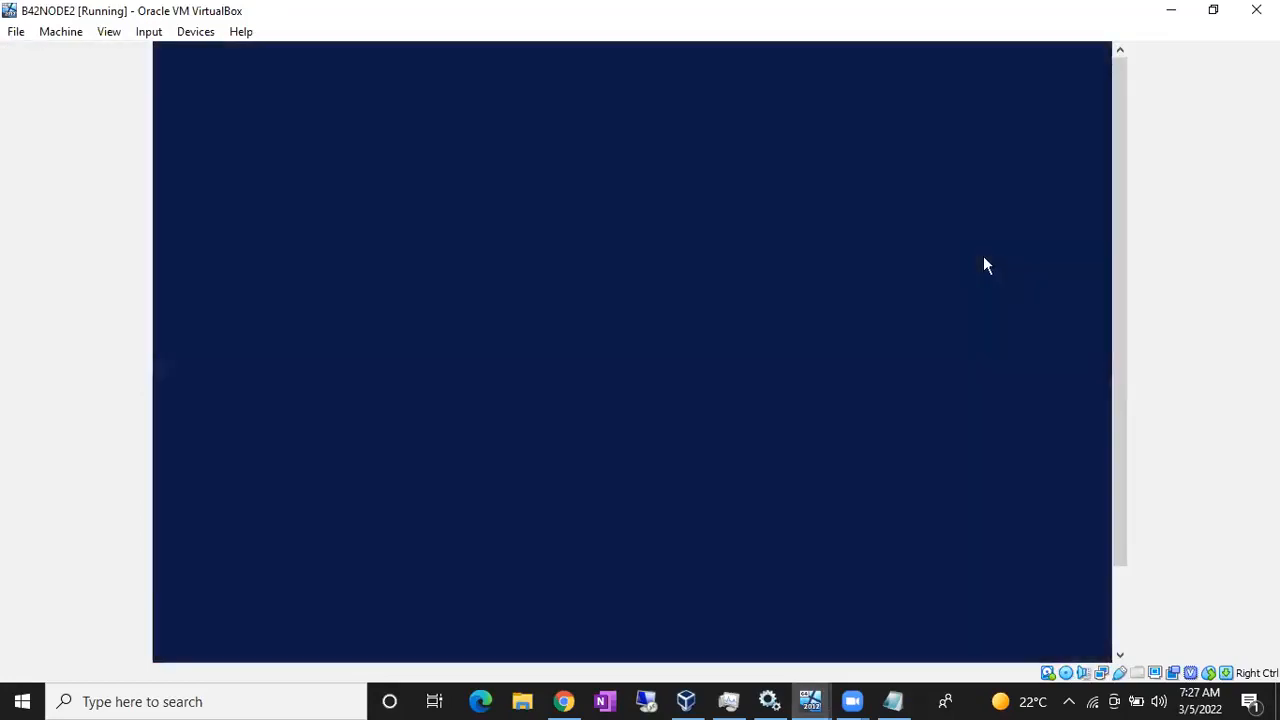
text(••••••••••••••)
key(Return)
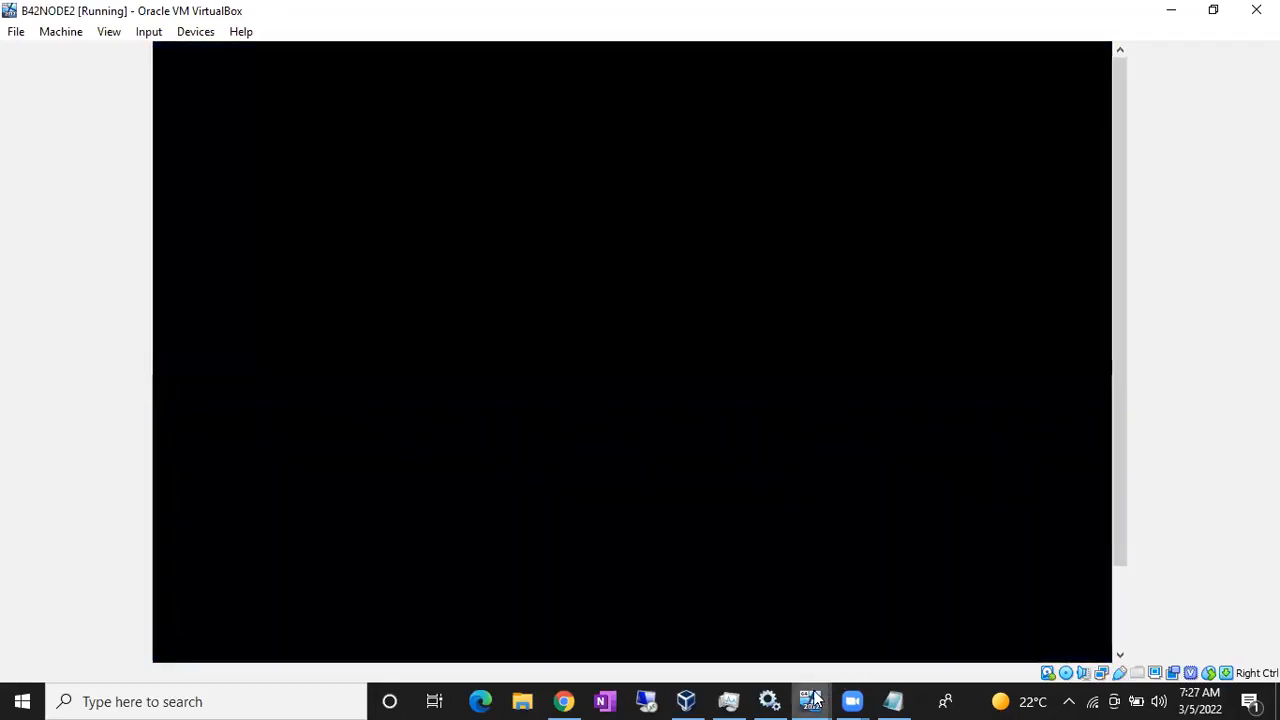
- On B42ActiveDirectory, open a command prompt by running cmd from the Run box
mouse_move(813, 697)
click(643, 628)
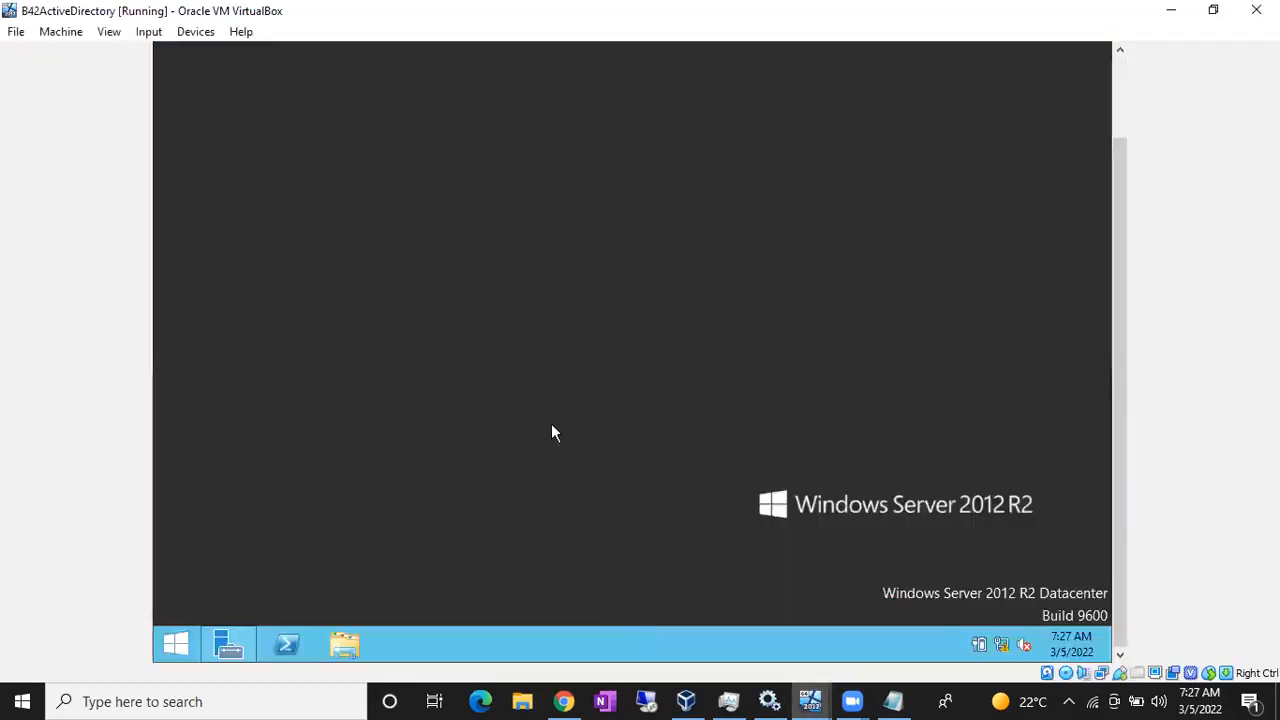
key(super+r)
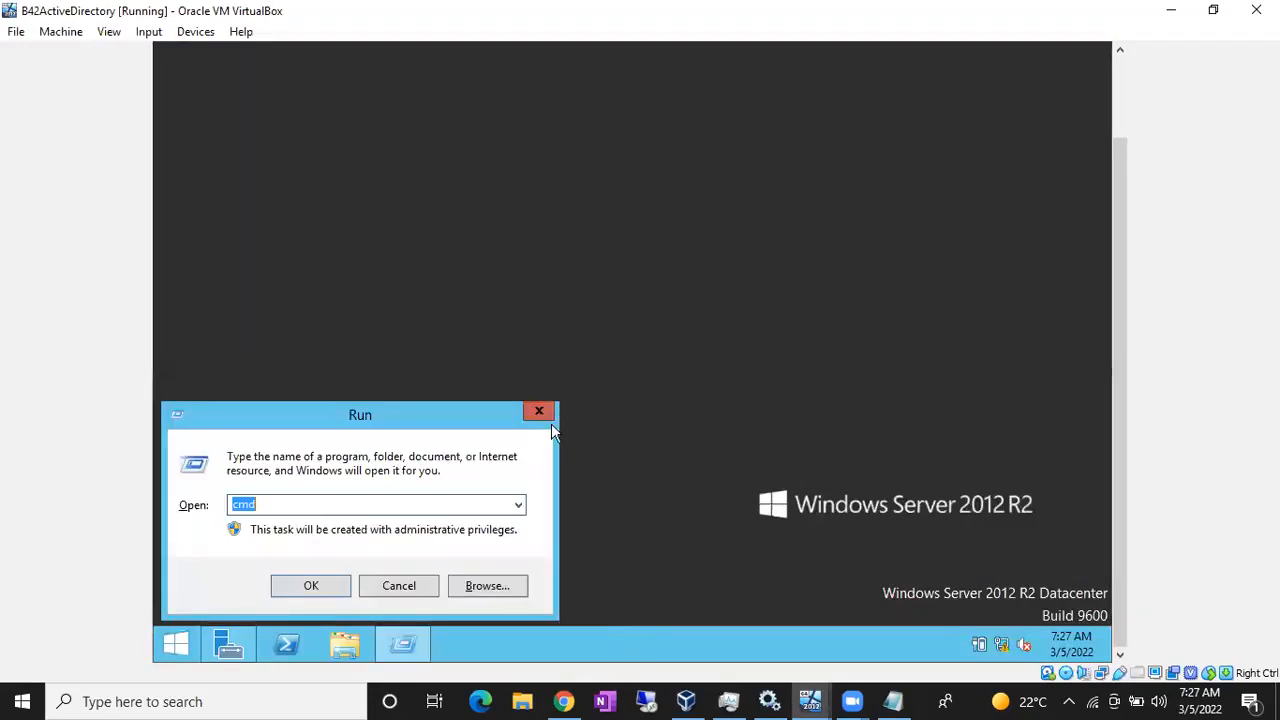
text(cmd)
key(Return)
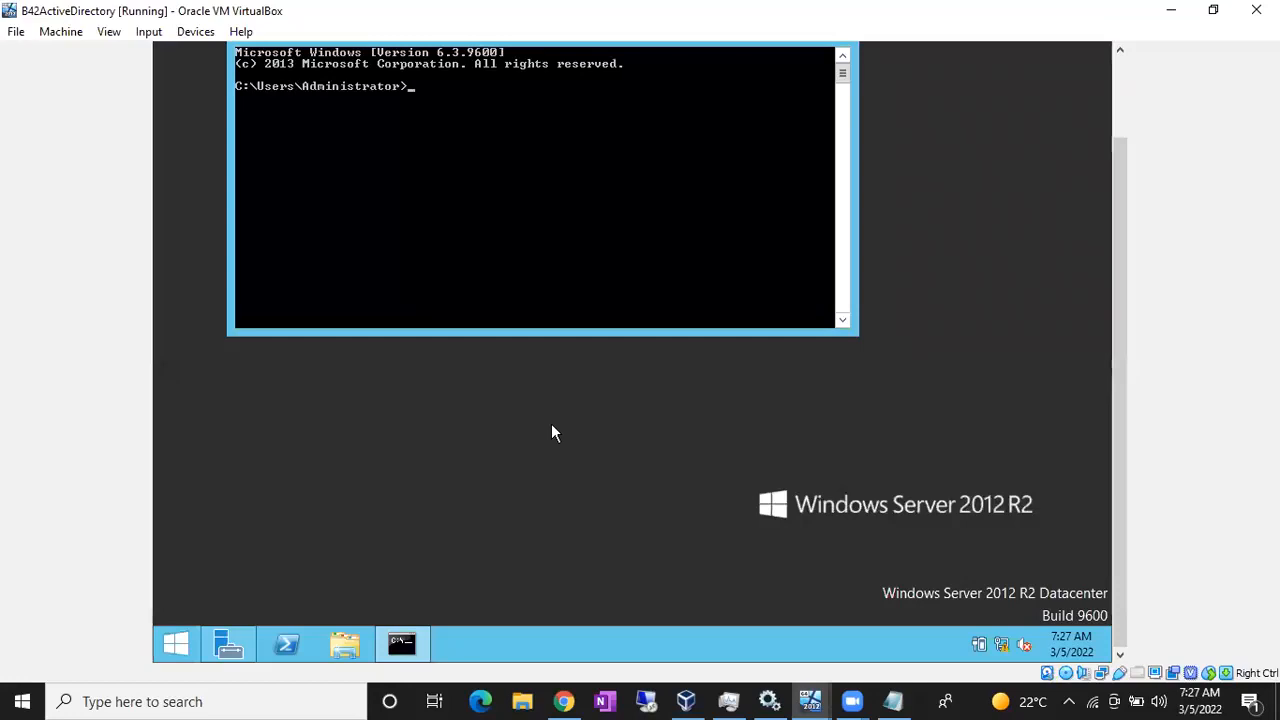
- Run ipconfig to confirm the AD server's IPv4 address is 10.10.10.100
scroll(1119, 186, up, 3)
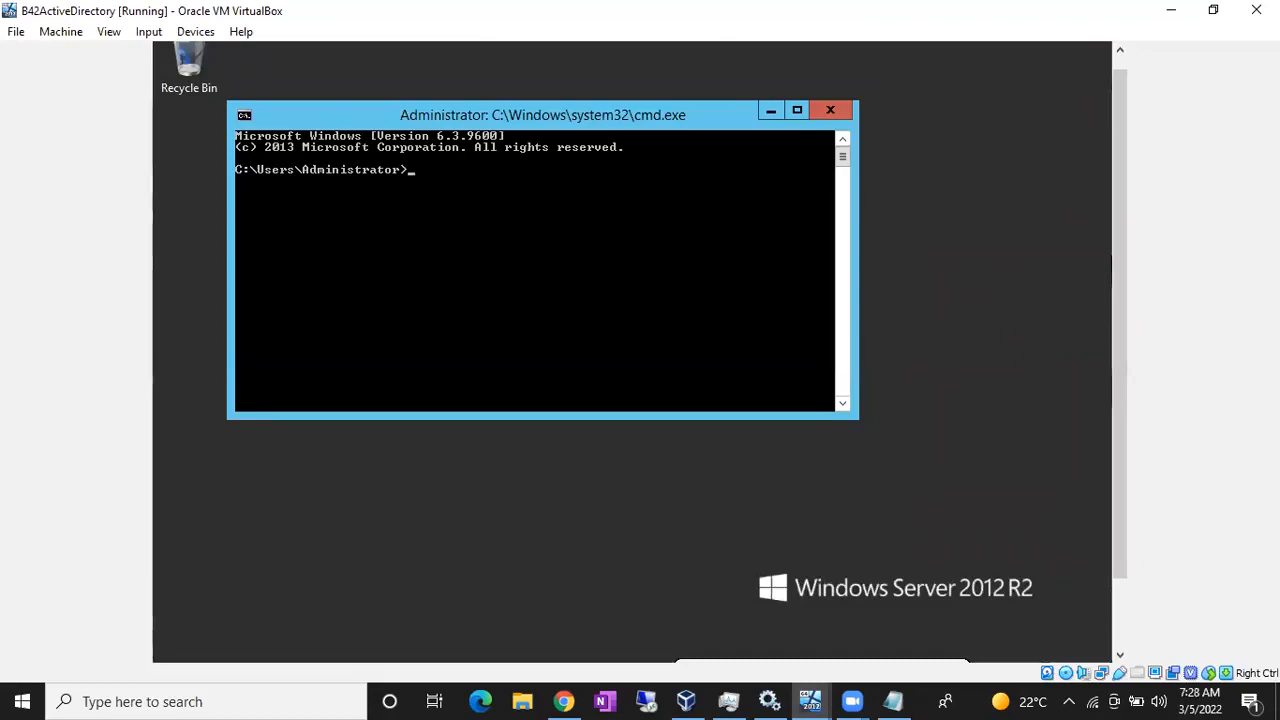
text(p)
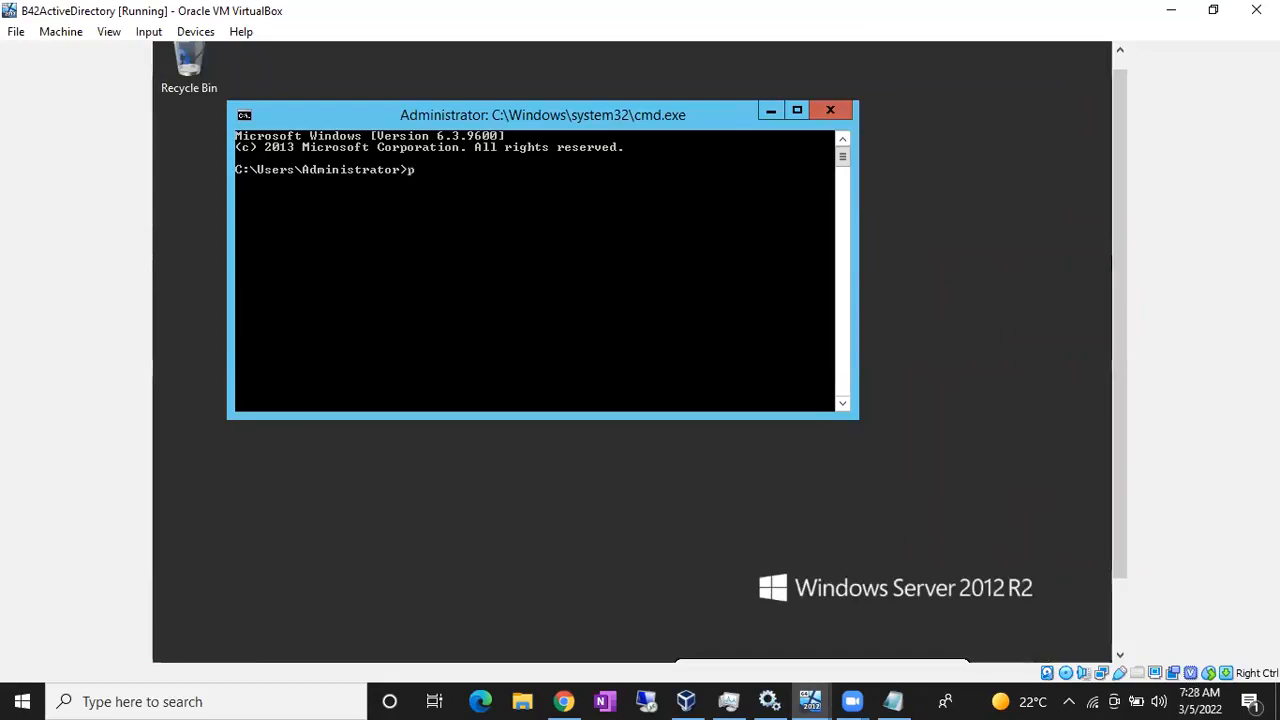
text(ing)
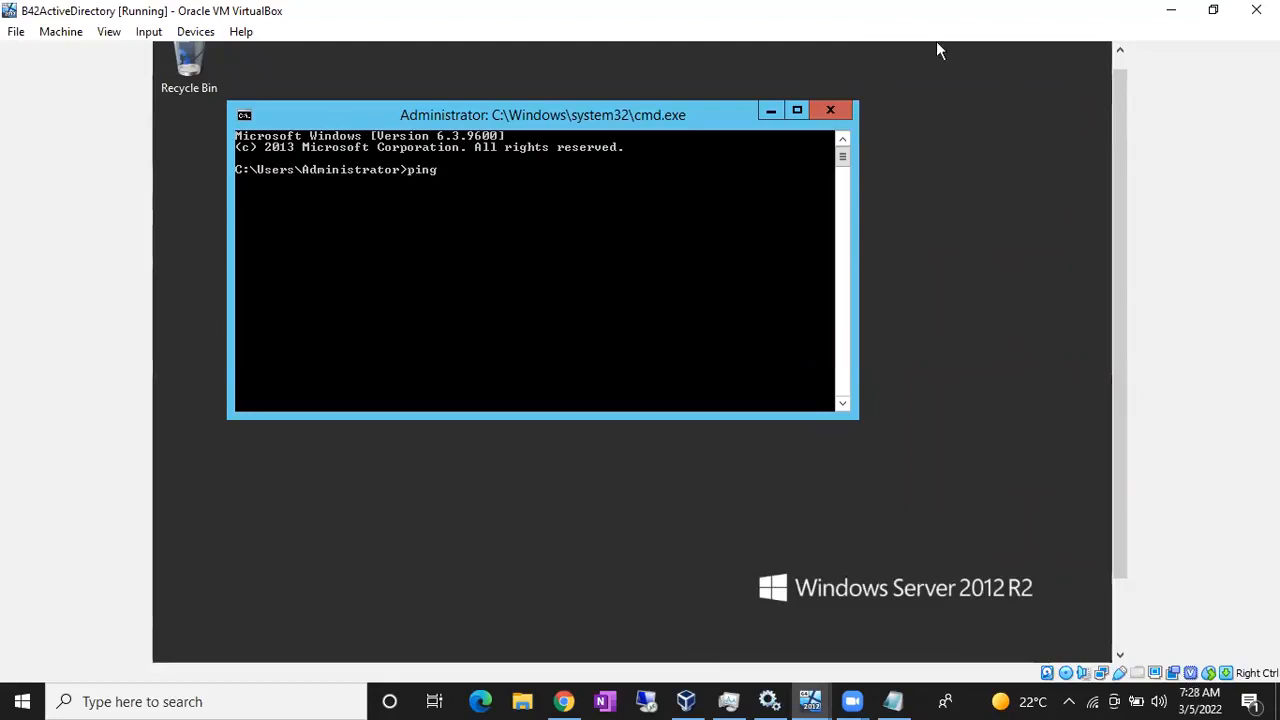
key(BackSpace)
key(BackSpace)
key(BackSpace)
key(BackSpace)
key(BackSpace)
text(ipconfig)
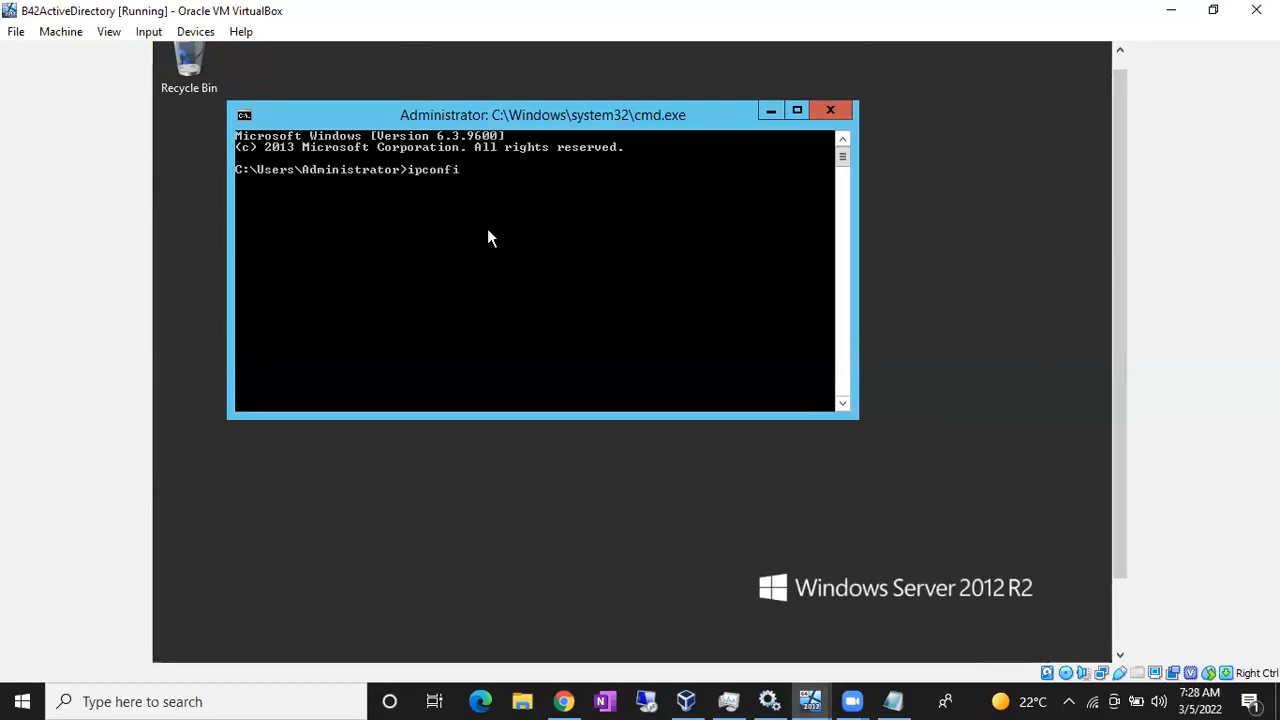
key(Return)
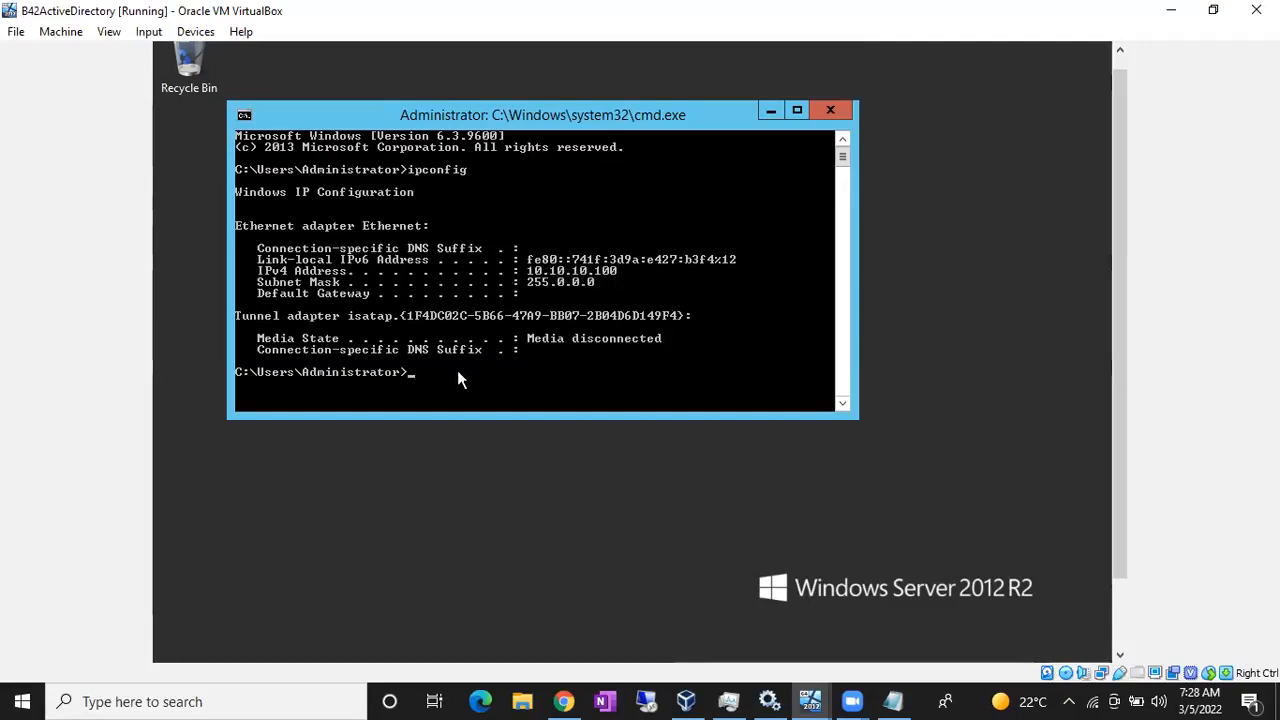
- Ping 10.10.10.1 and then 10.10.10.2; both report Destination host unreachable
text(ping )
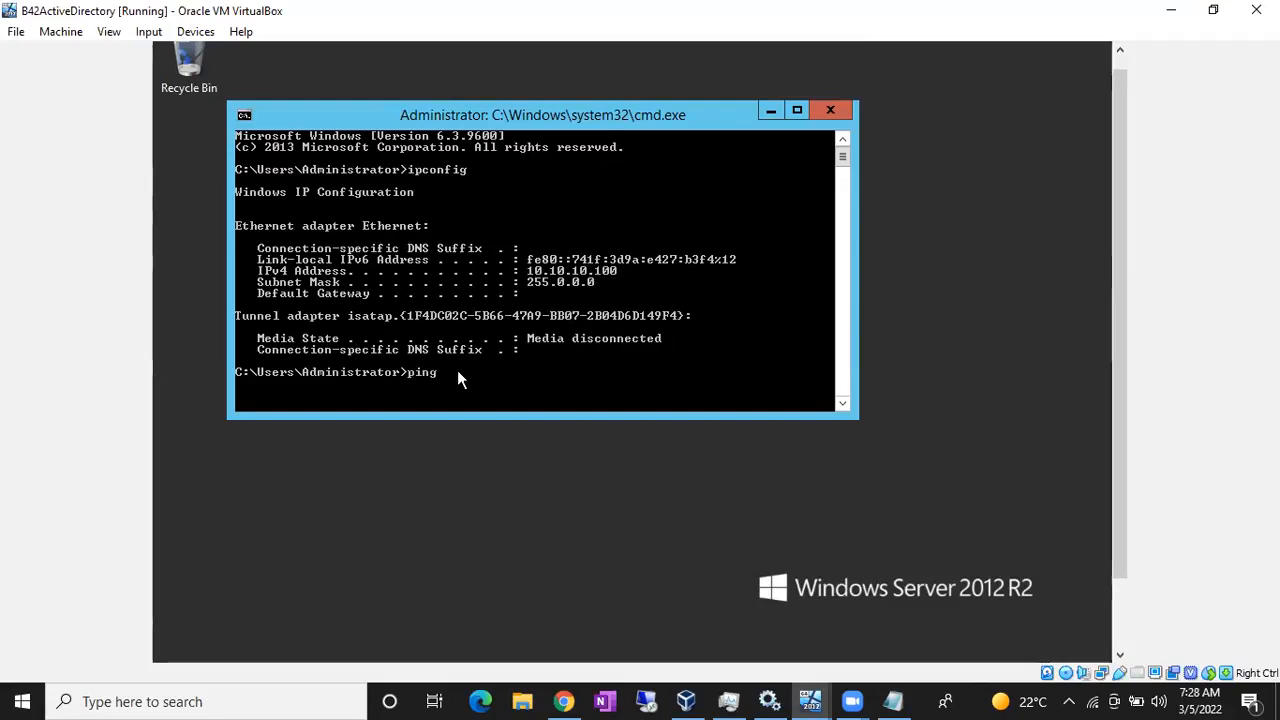
text(10.10)
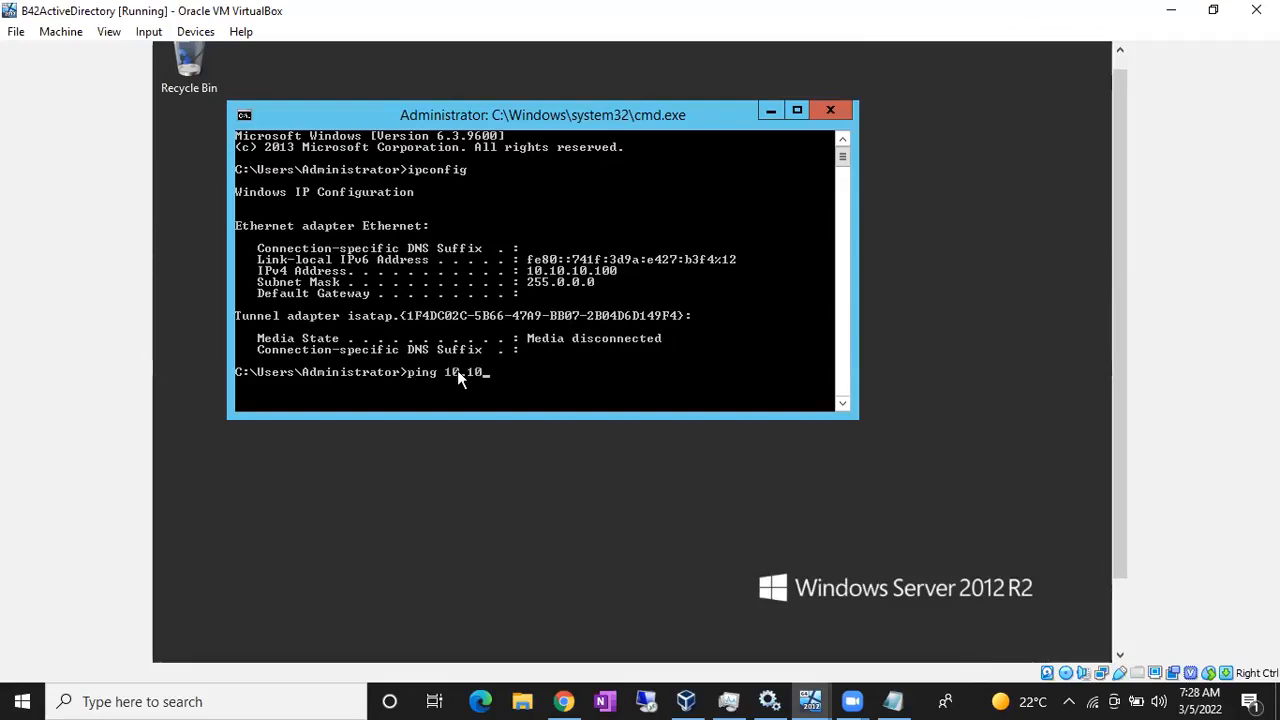
text(.10.)
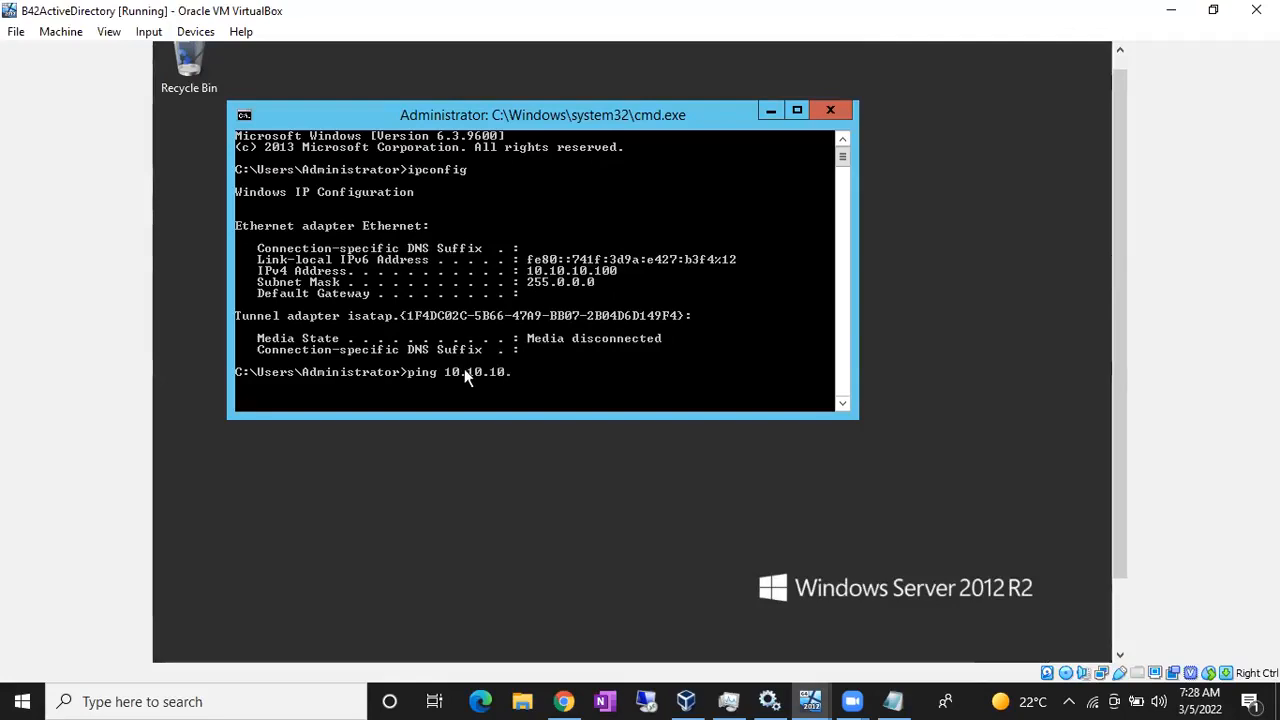
text(1)
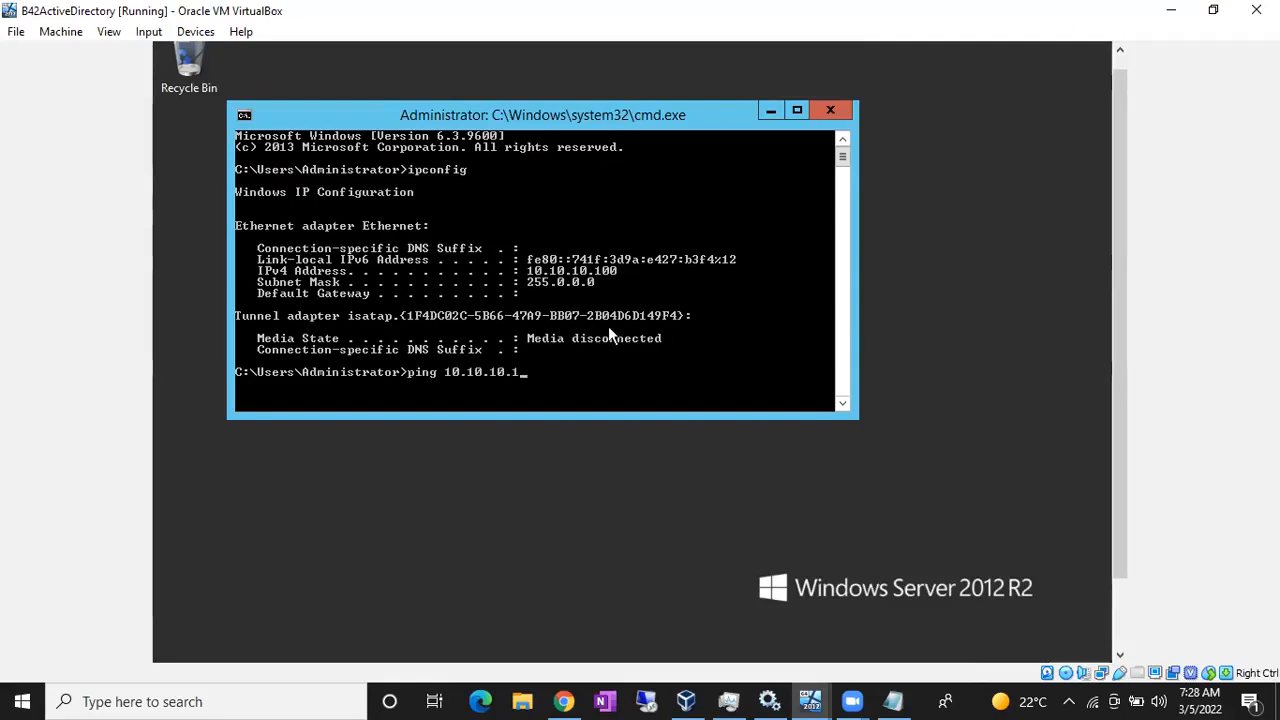
key(Return)
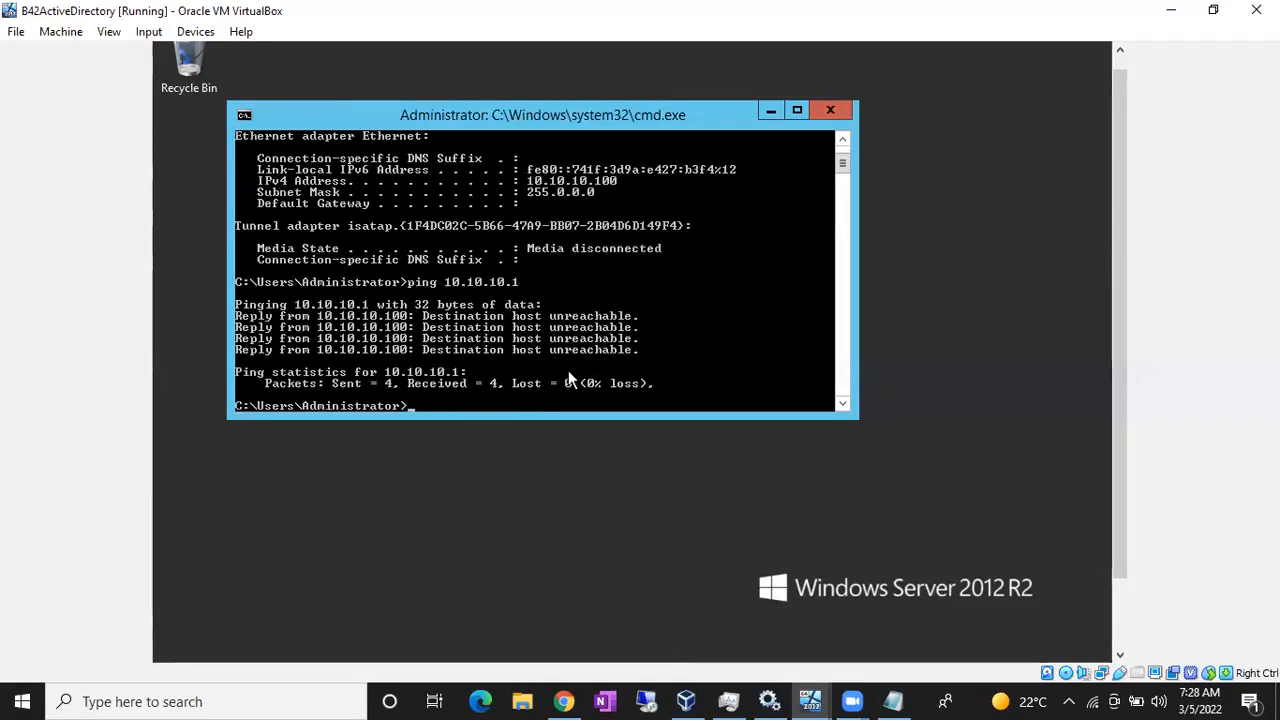
key(Up)
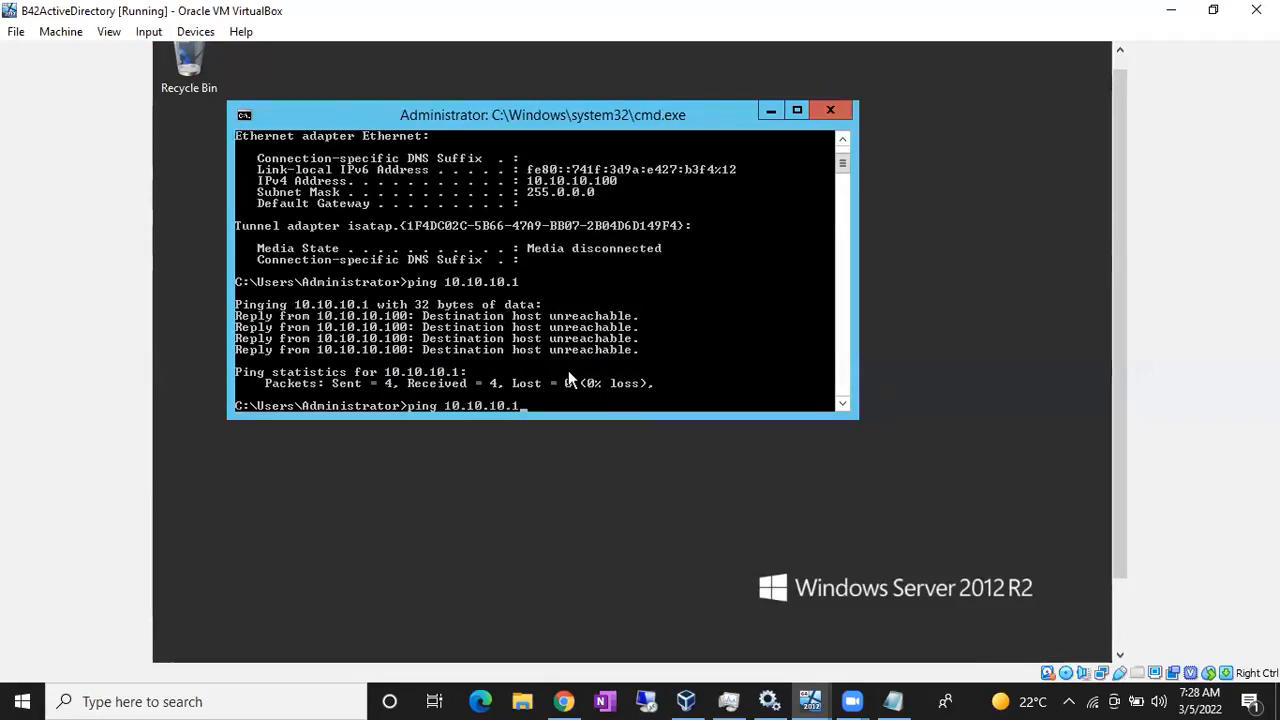
key(BackSpace)
text(2)
key(Return)
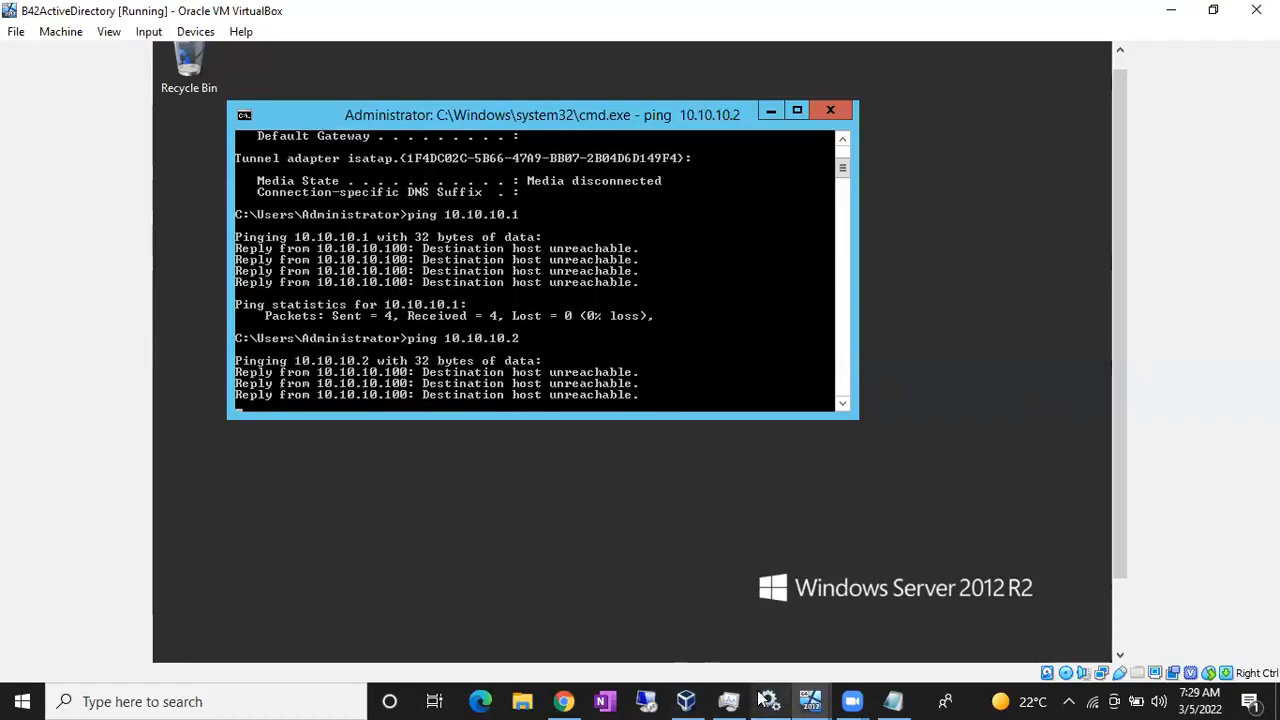
click(689, 700)
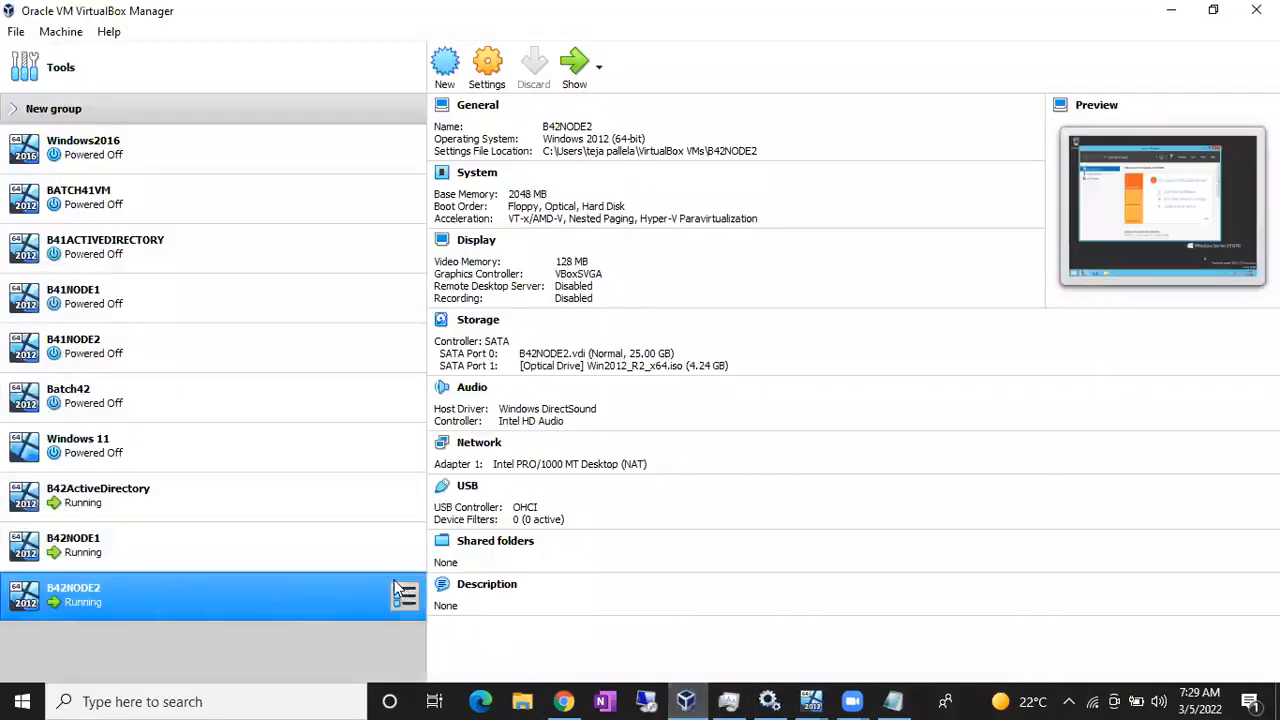
- In B42ActiveDirectory's Network settings, attach Adapter 1 as Bridged Adapter with promiscuous mode Allow All
click(257, 510)
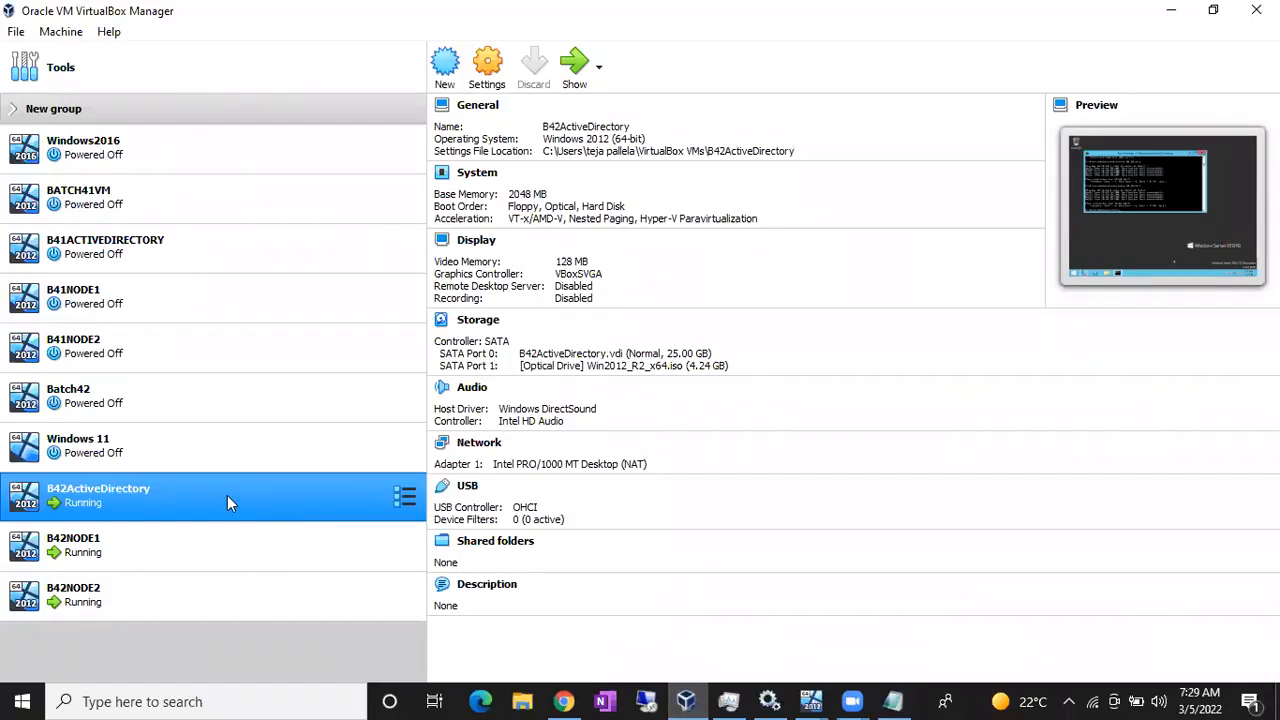
right_click(231, 497)
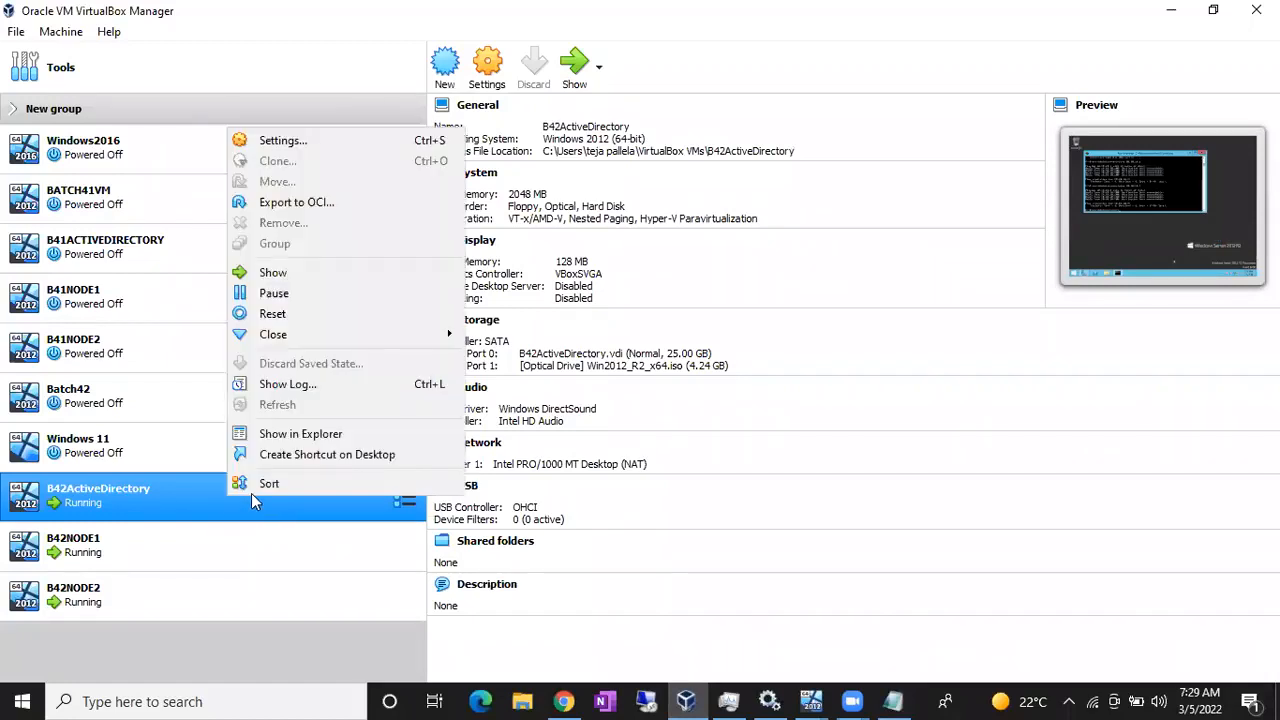
click(294, 143)
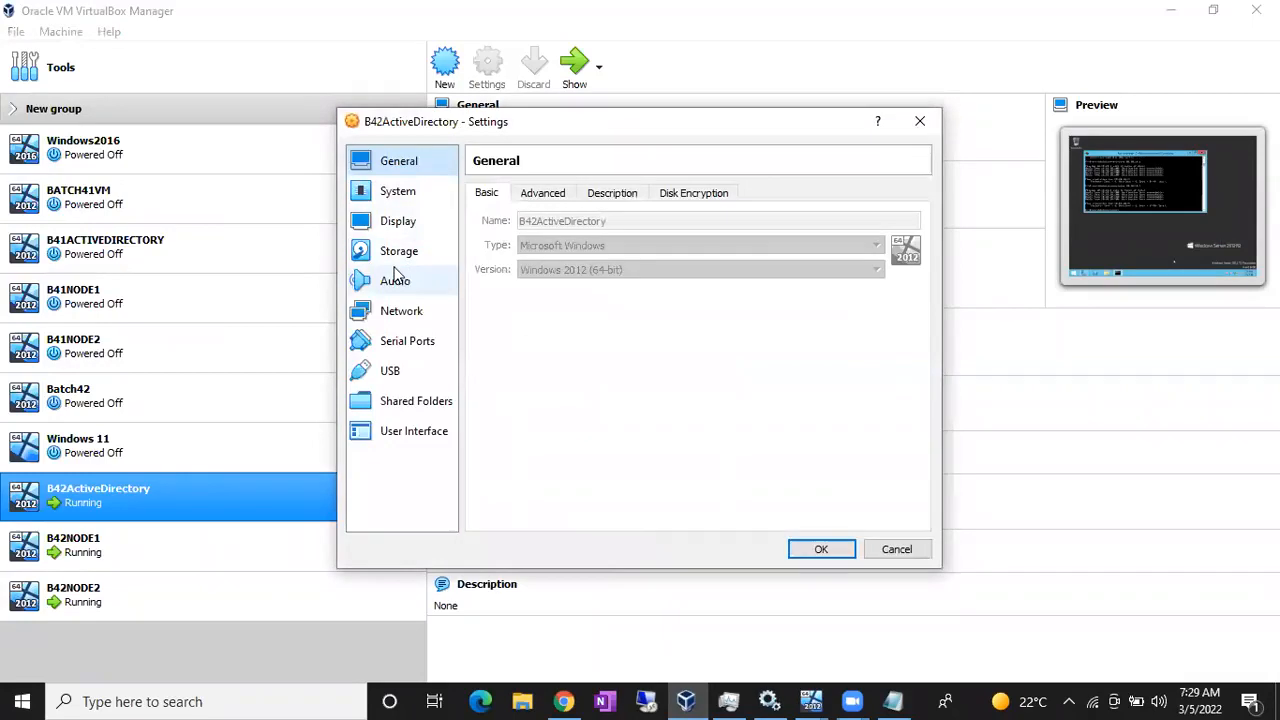
click(390, 318)
click(596, 246)
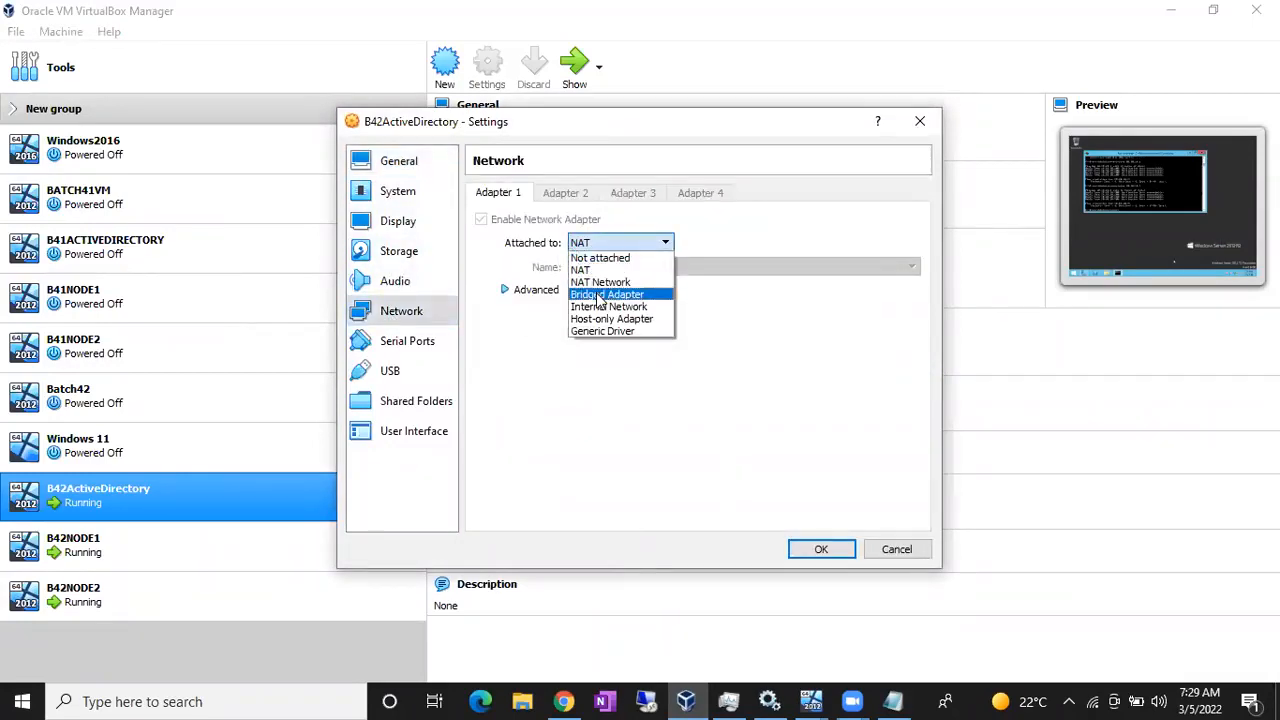
click(601, 296)
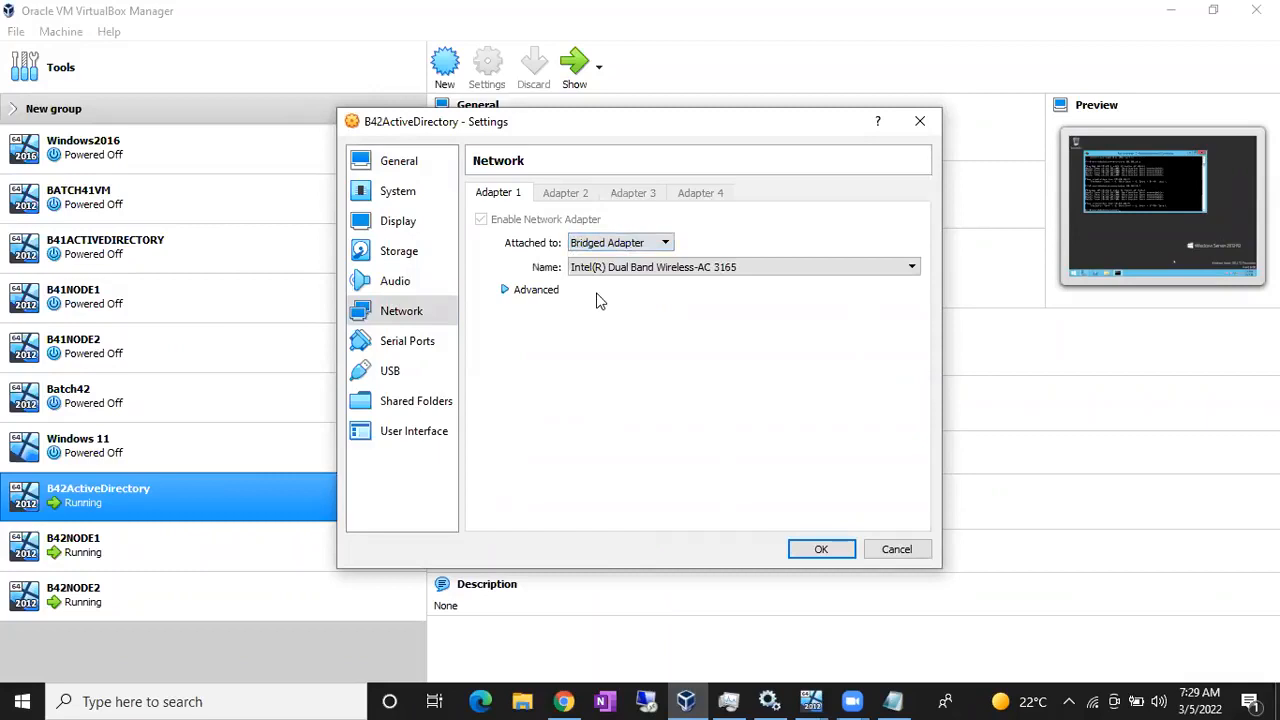
click(506, 292)
click(635, 338)
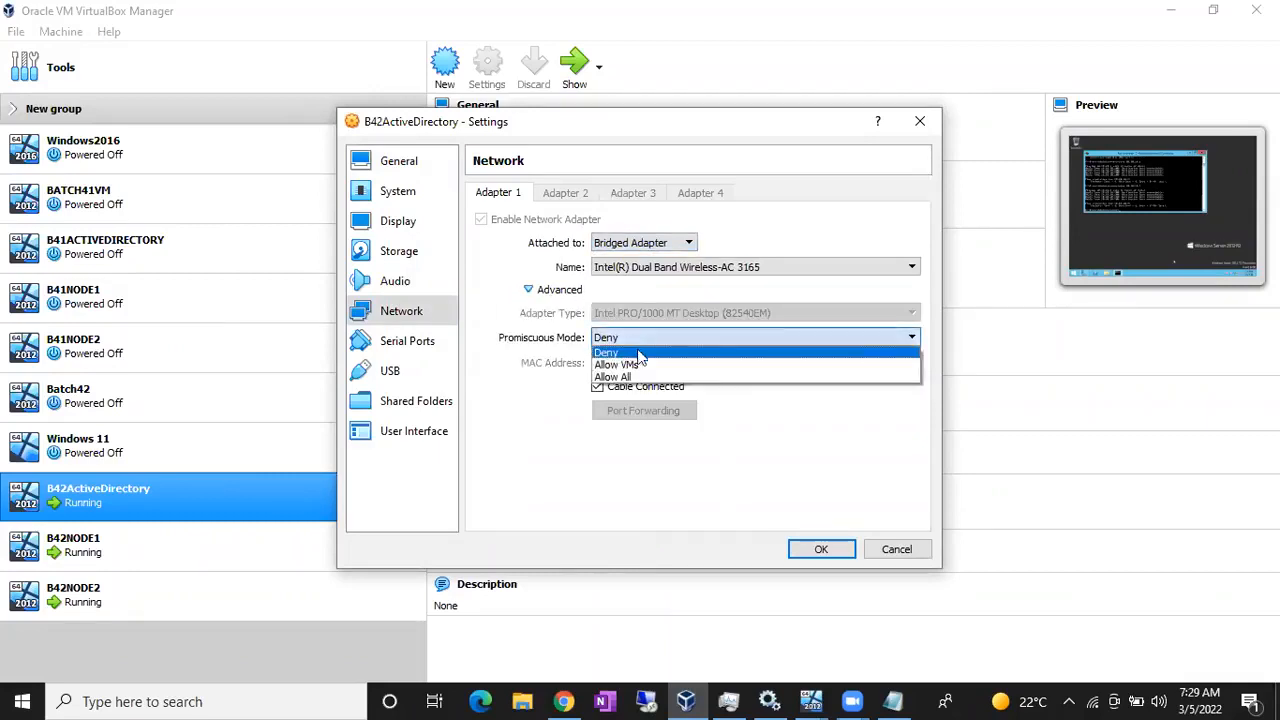
click(638, 378)
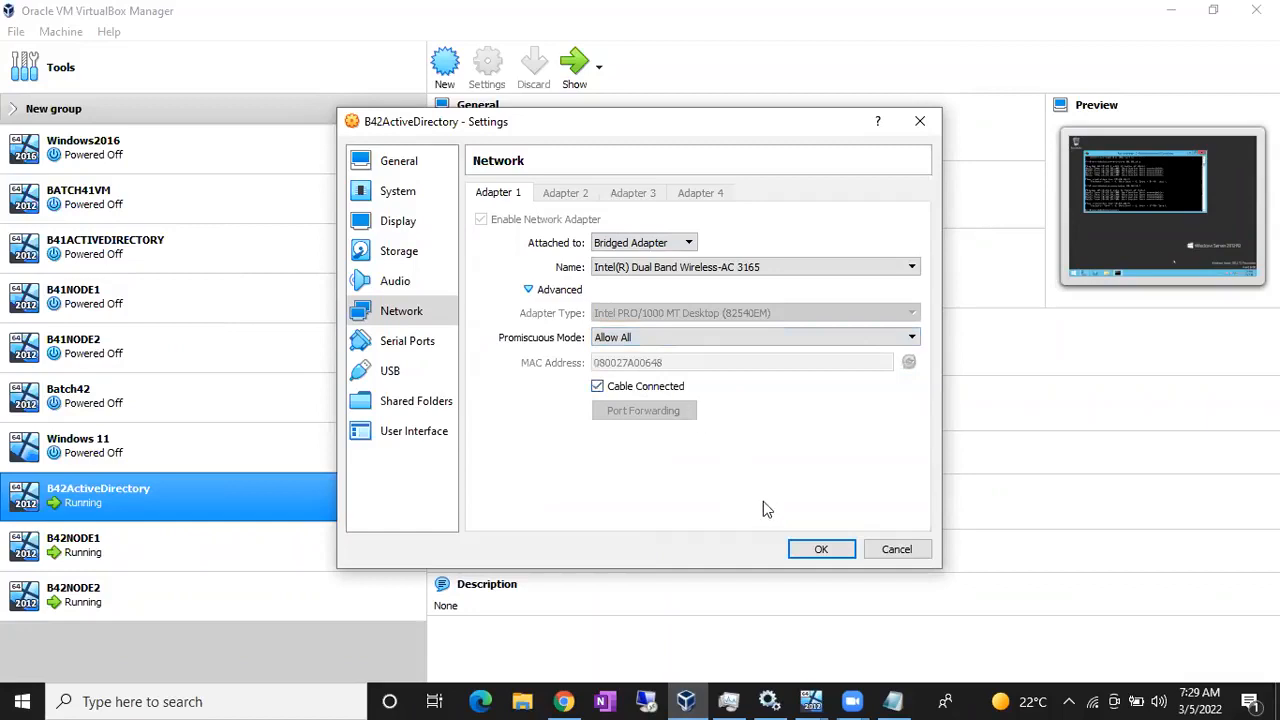
click(817, 551)
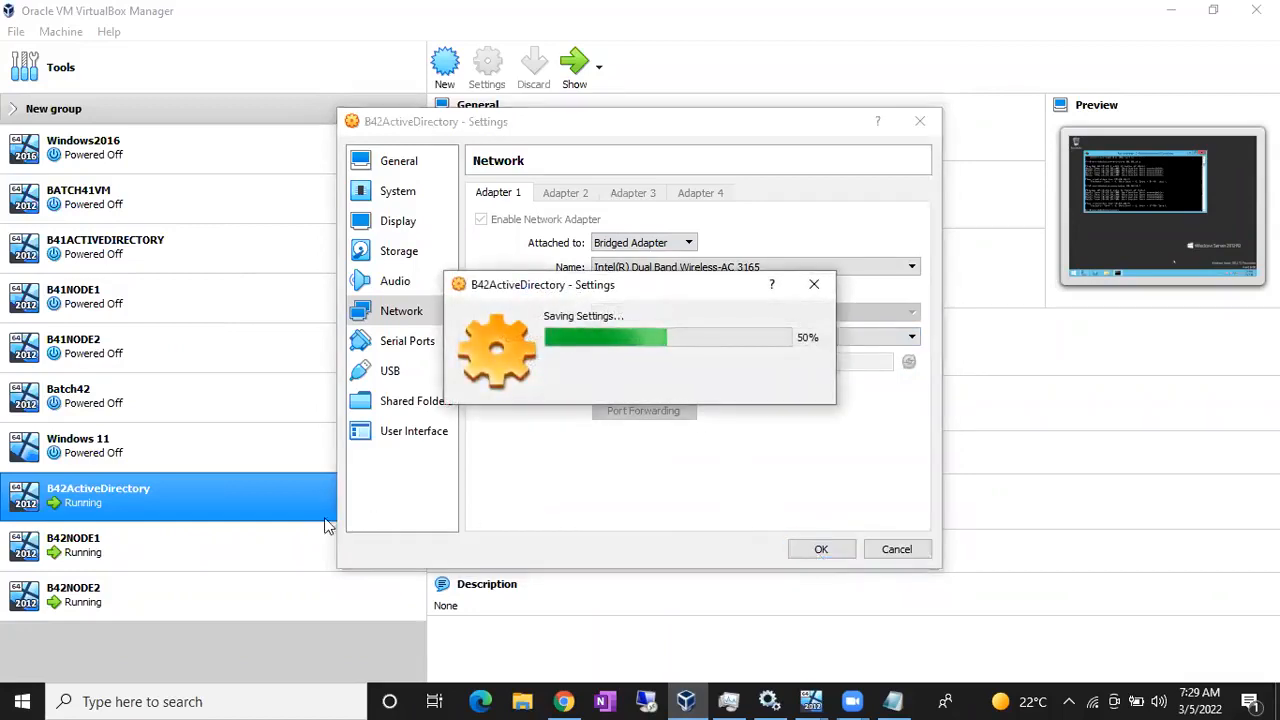
right_click(246, 539)
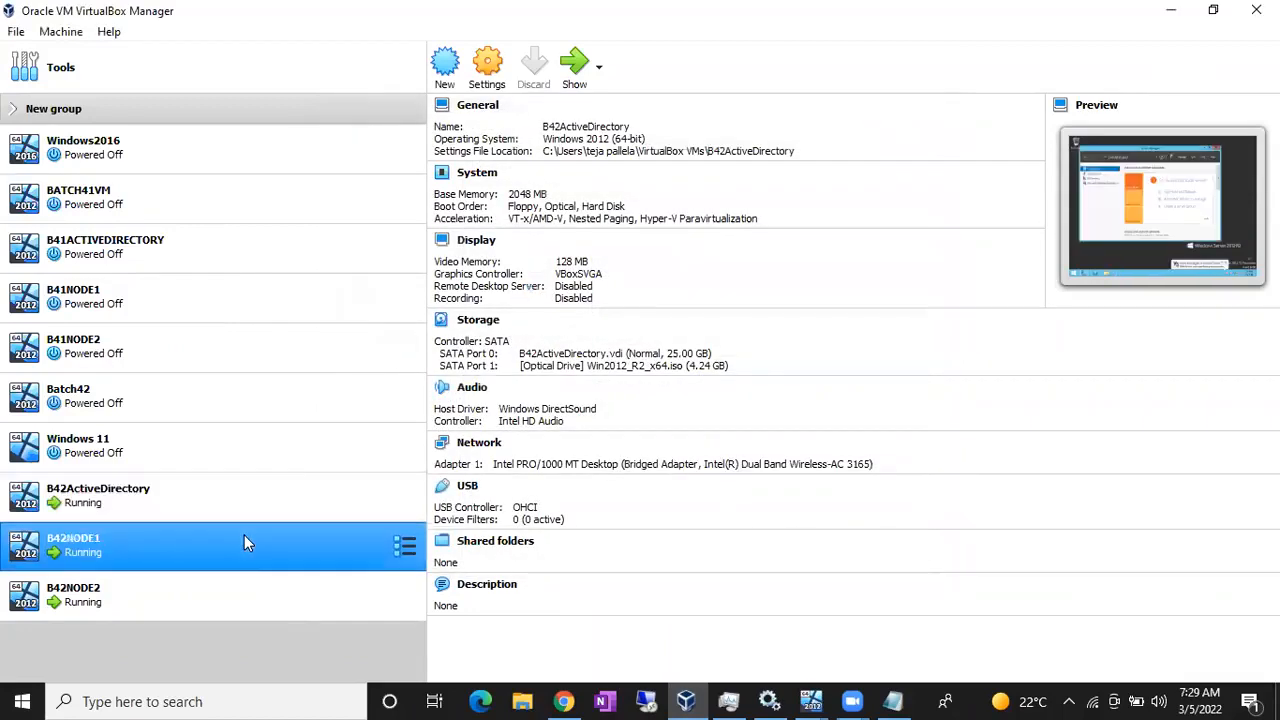
- Set B42NODE1's Adapter 1 to Bridged Adapter with promiscuous mode Allow All and save
click(324, 181)
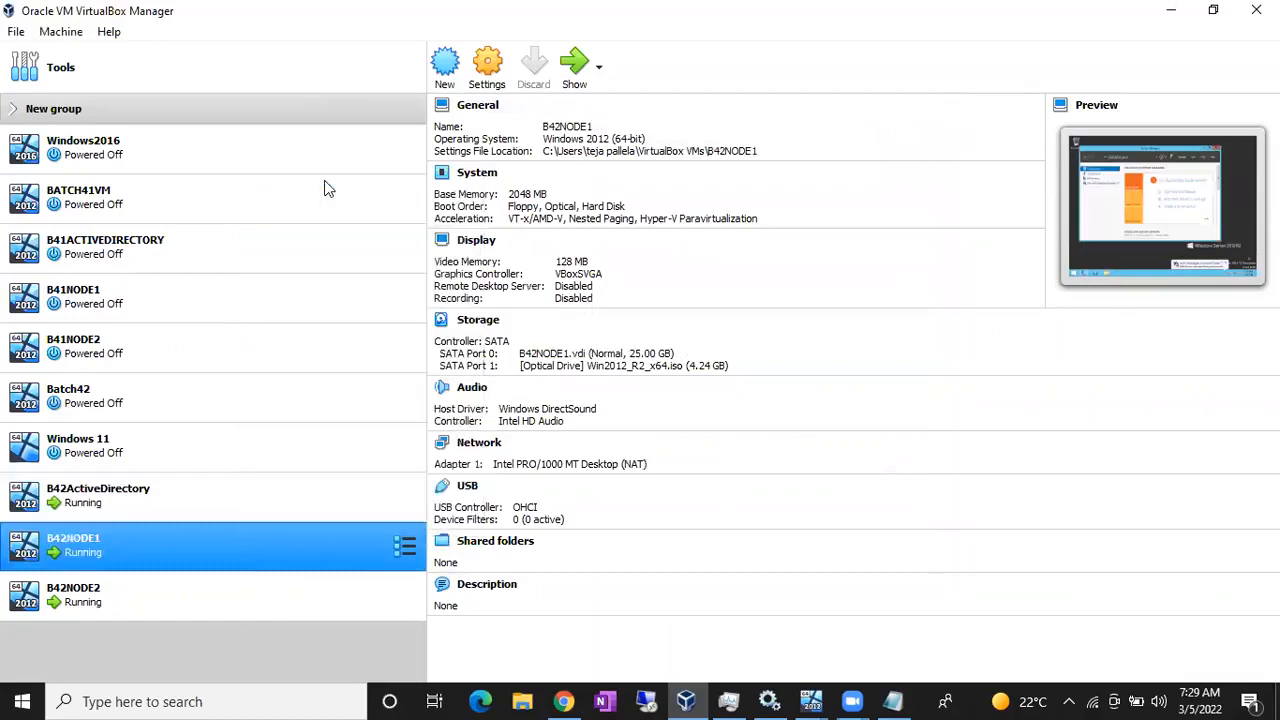
click(403, 311)
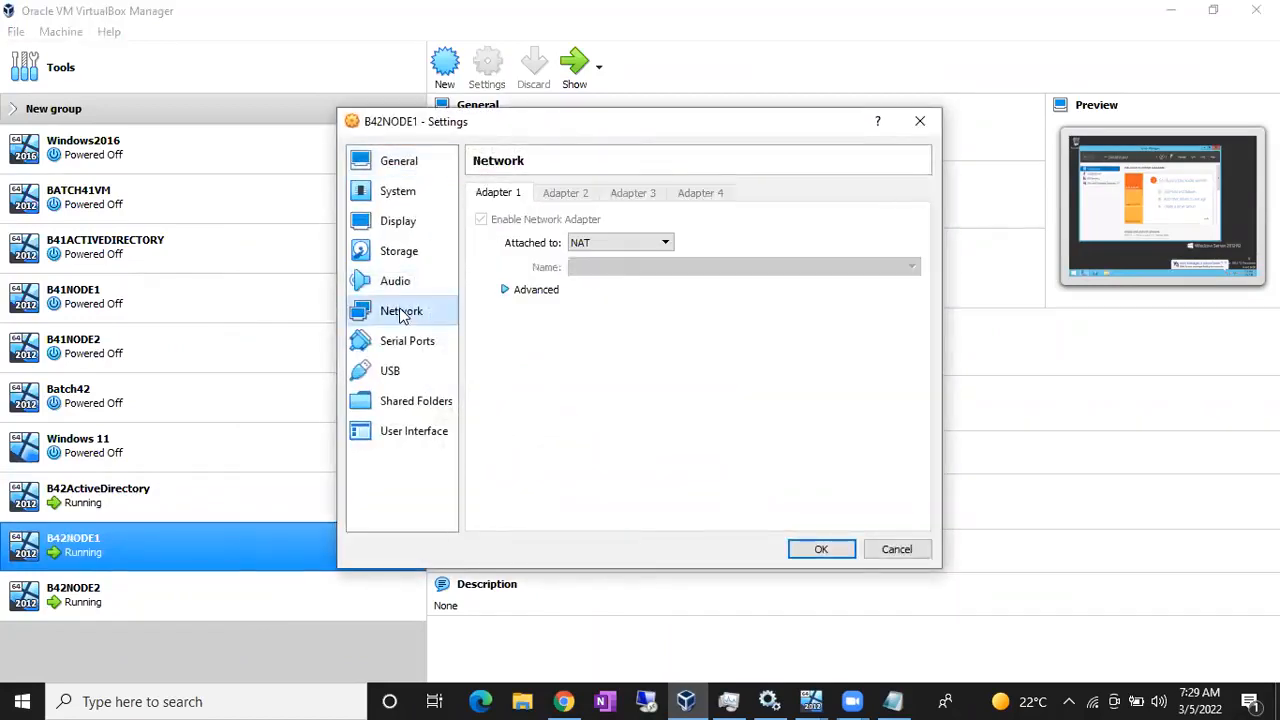
click(603, 243)
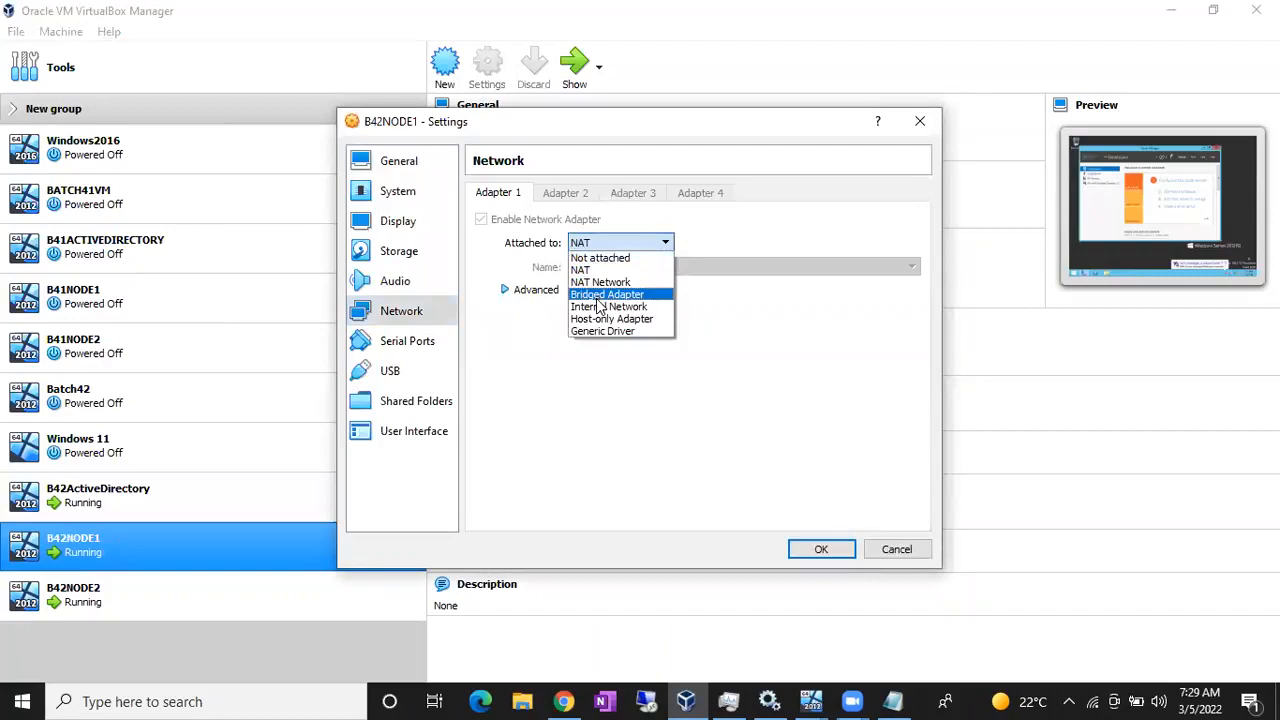
click(597, 296)
click(506, 289)
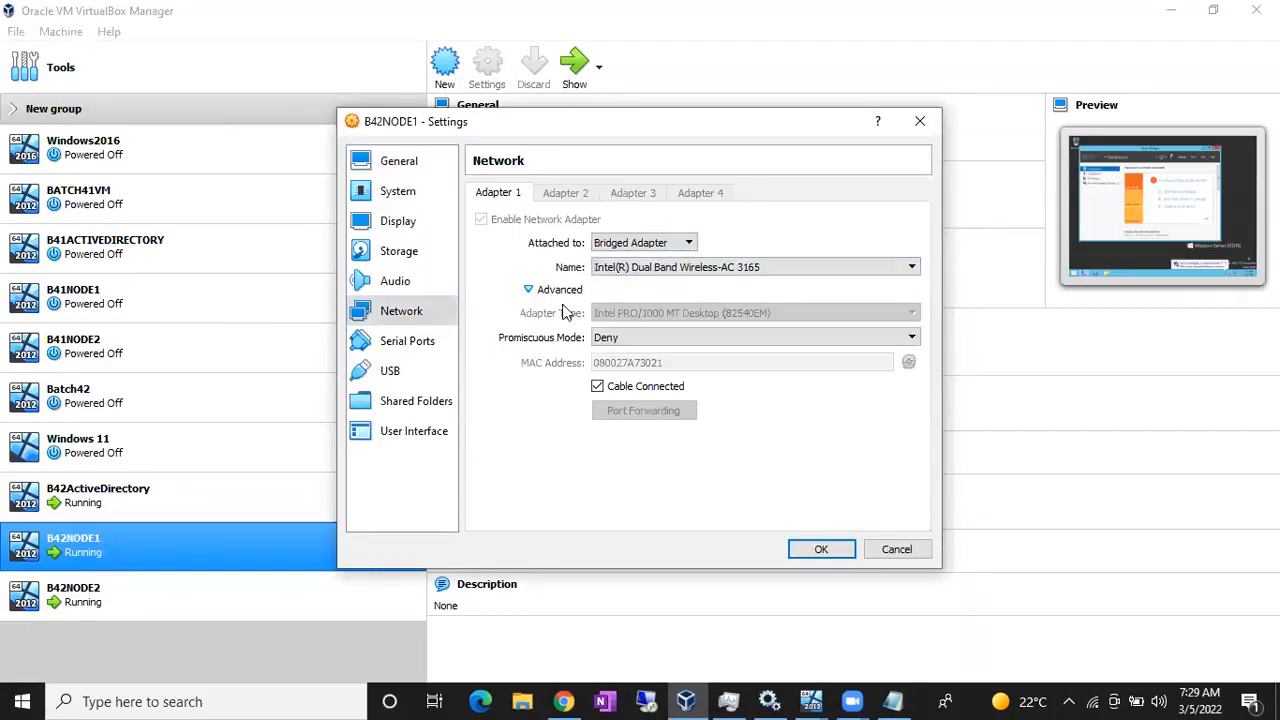
click(623, 338)
click(624, 384)
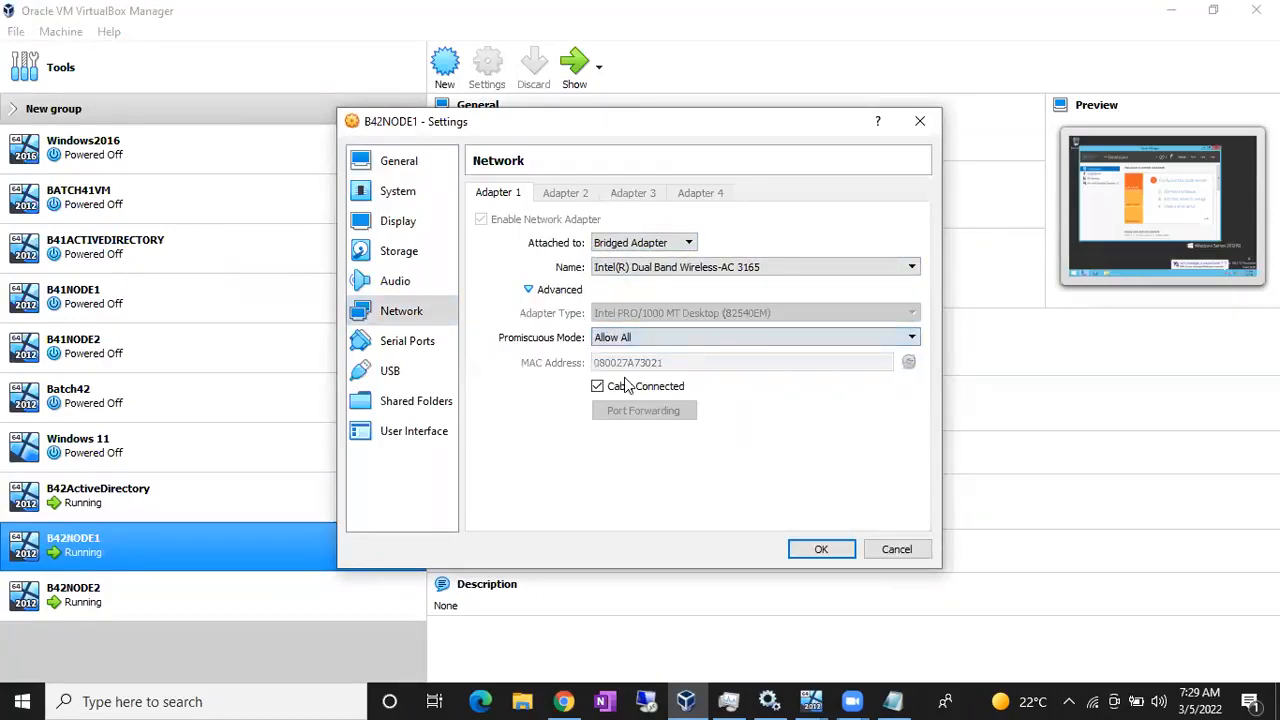
click(817, 550)
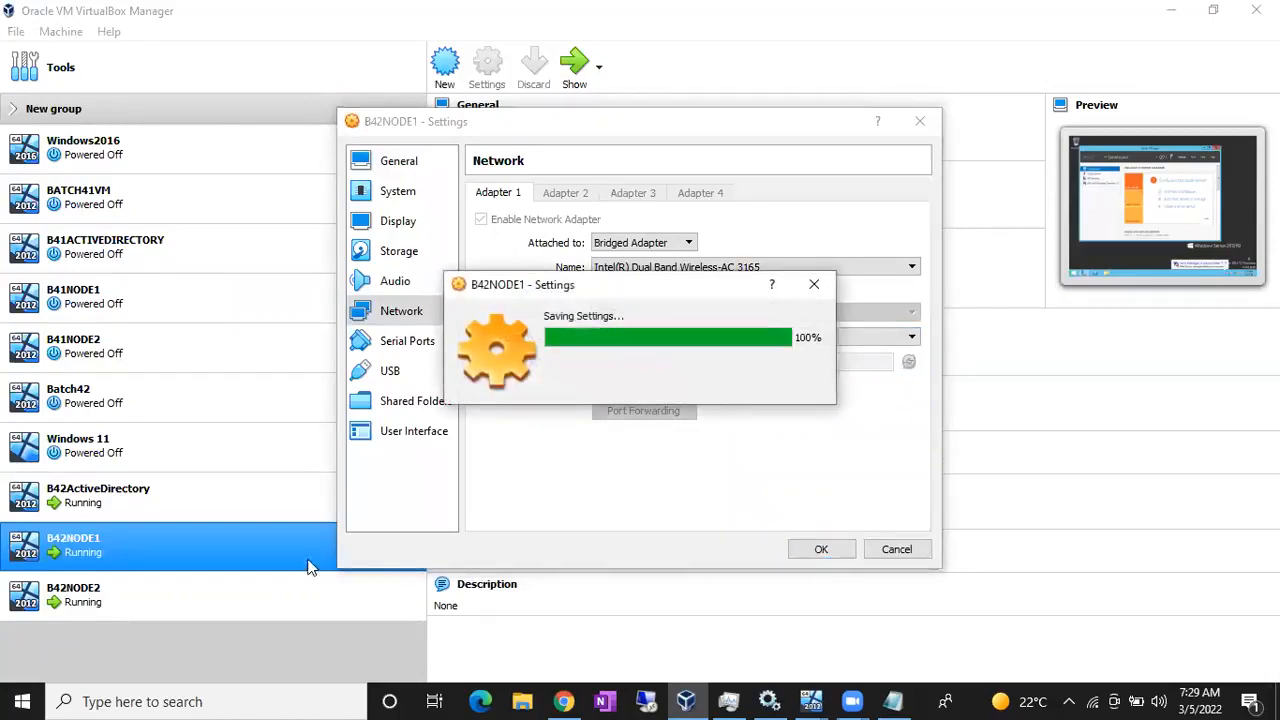
- Set B42NODE2's Adapter 1 to Bridged Adapter with promiscuous mode Allow All and save
click(255, 588)
right_click(255, 588)
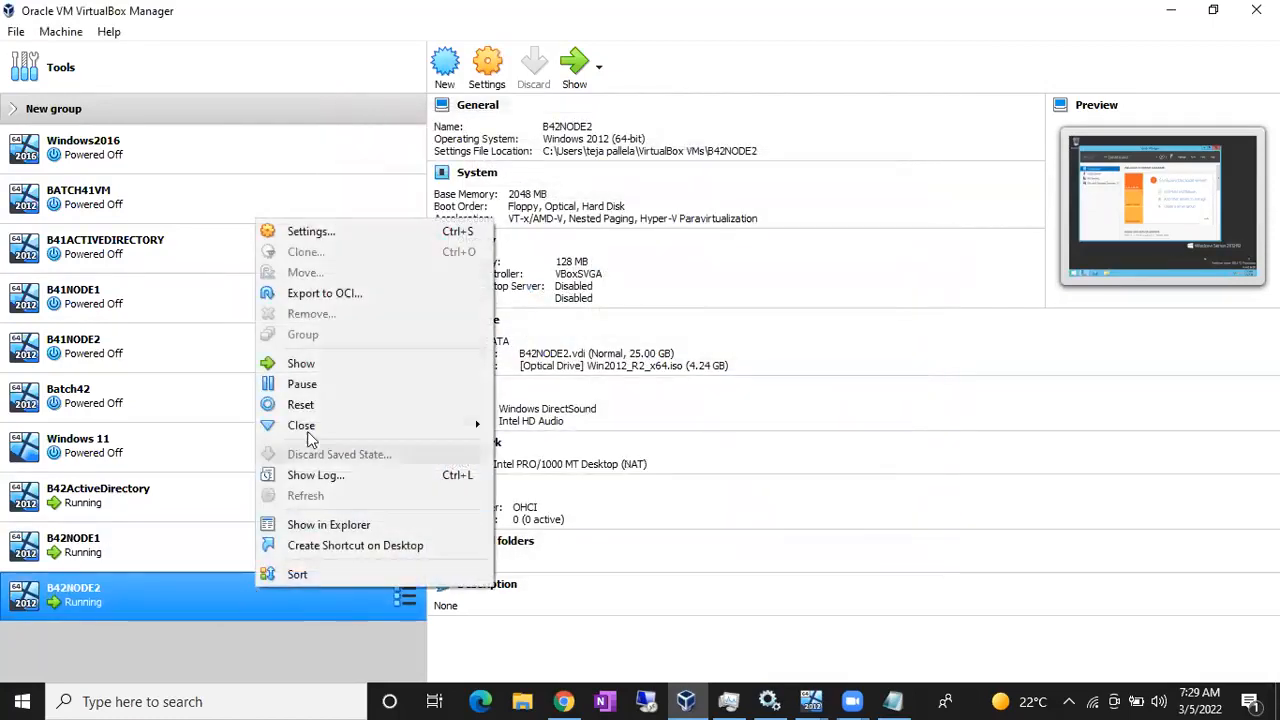
click(311, 232)
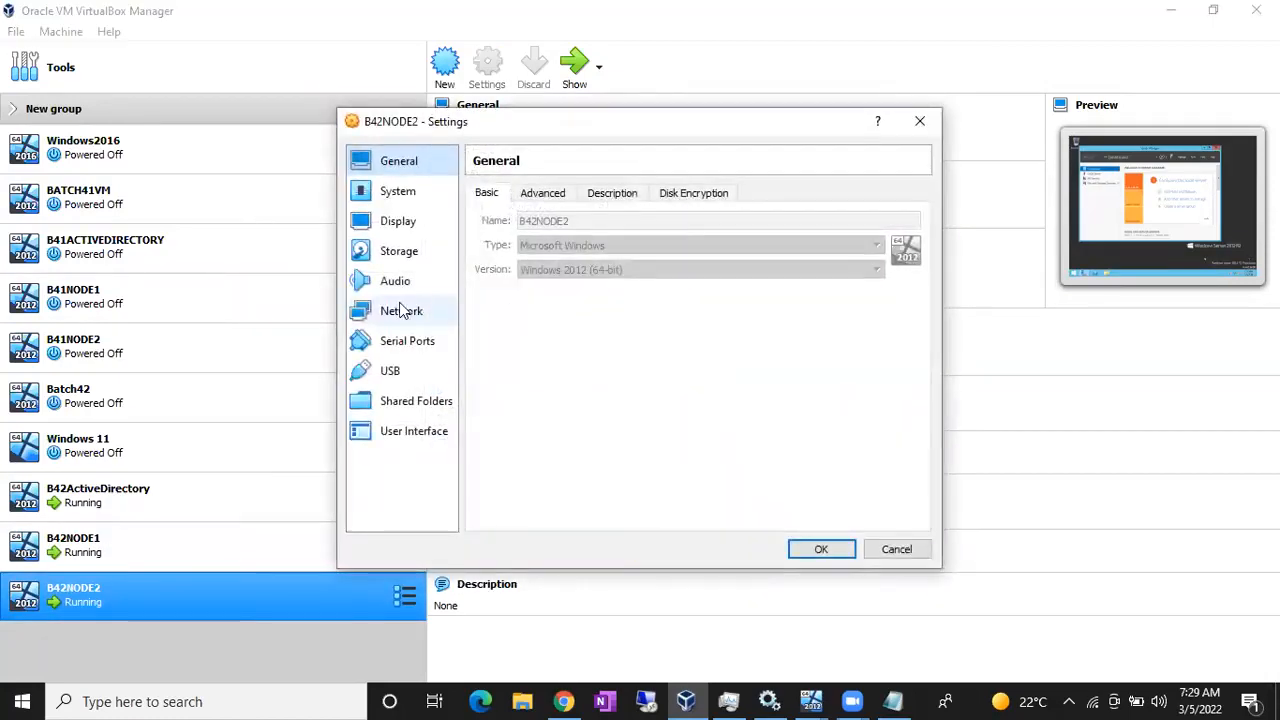
click(401, 312)
click(603, 246)
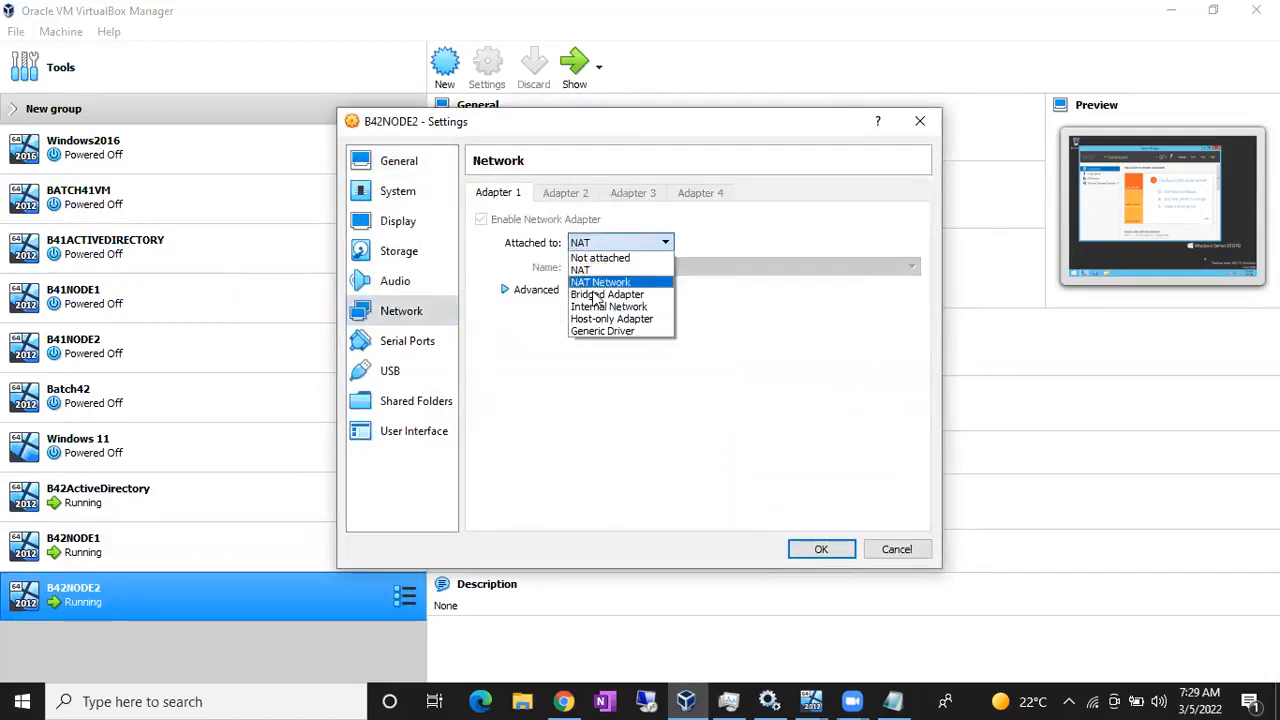
click(600, 294)
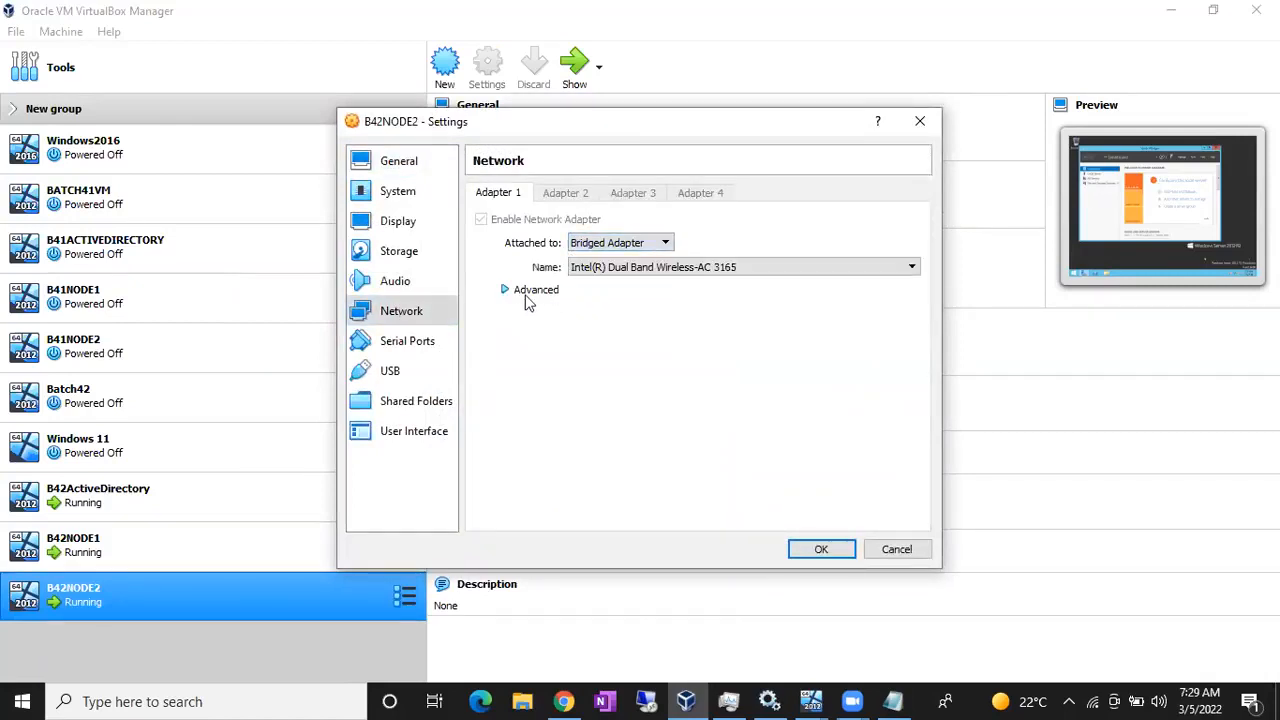
click(506, 290)
click(631, 340)
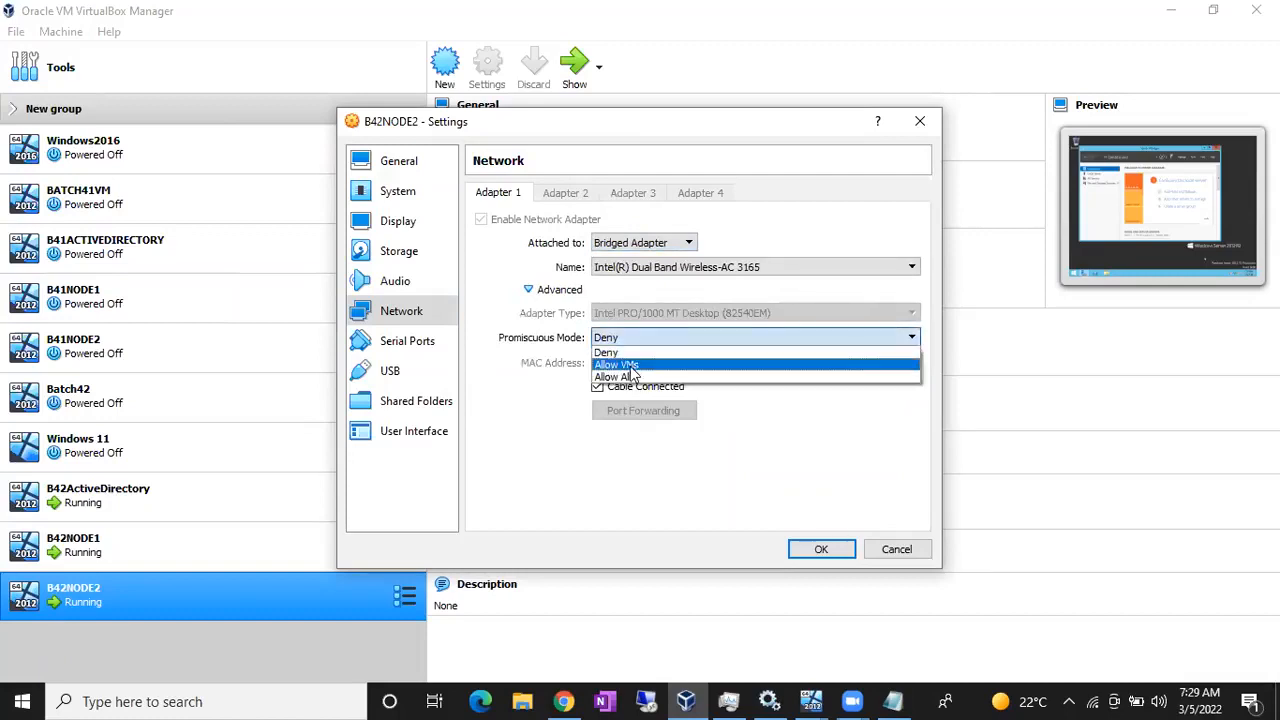
click(631, 379)
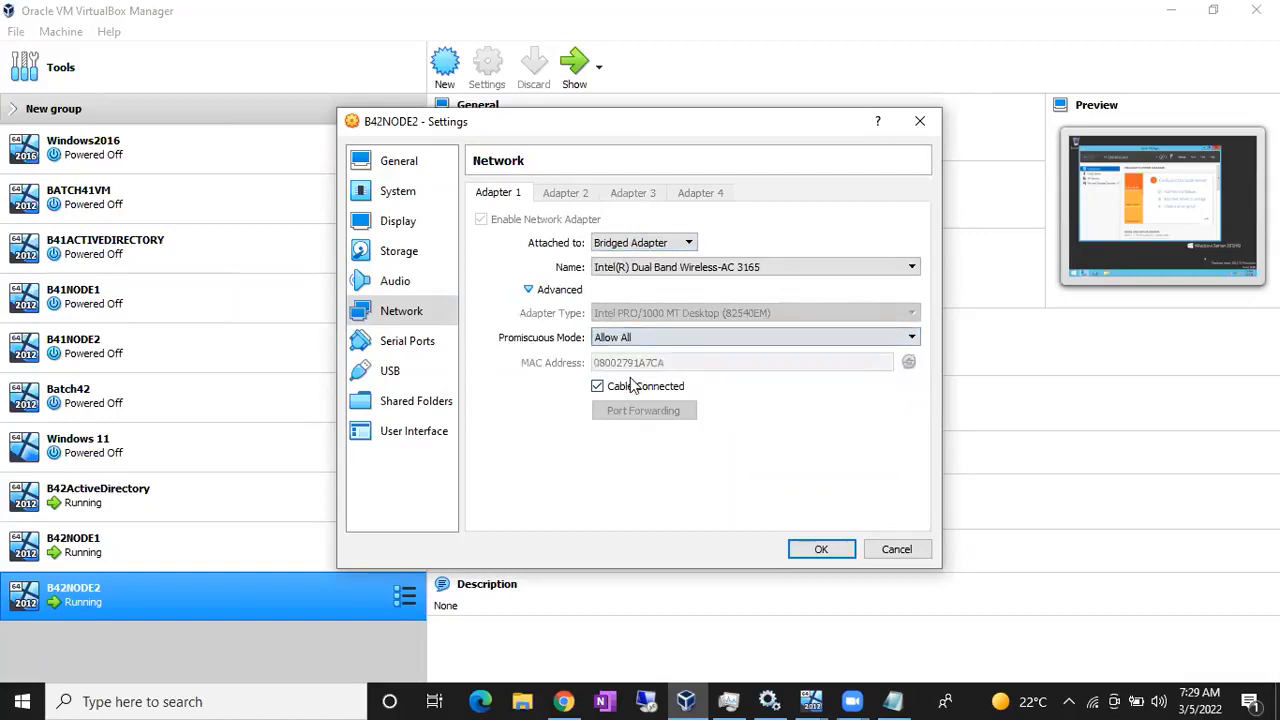
click(814, 551)
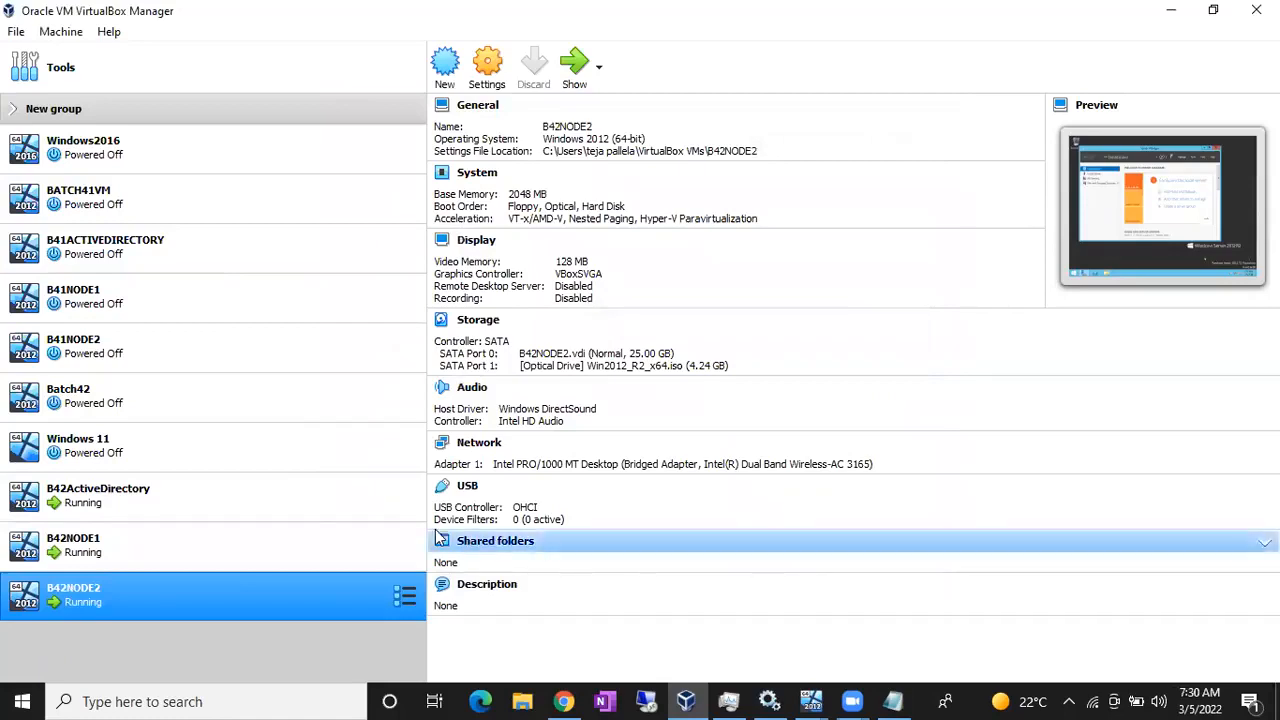
click(324, 502)
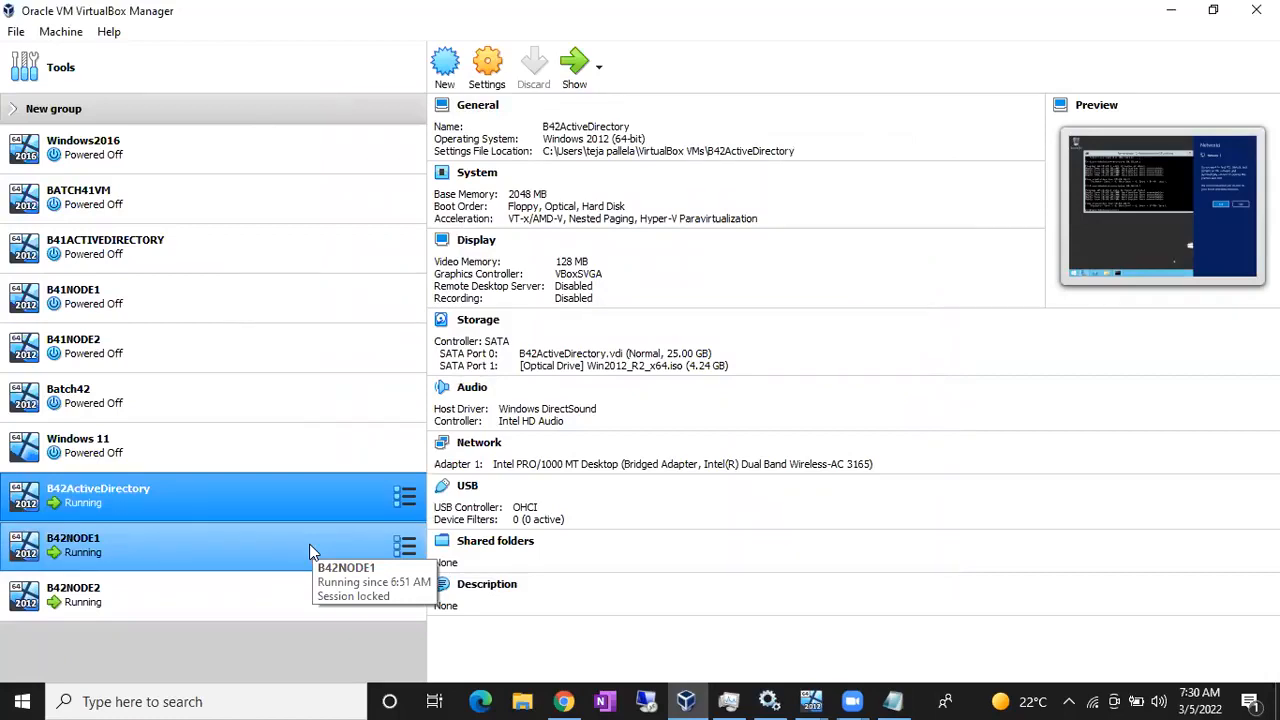
- Answer Yes to the Networks discovery prompt on B42ActiveDirectory and on B42NODE2
click(810, 700)
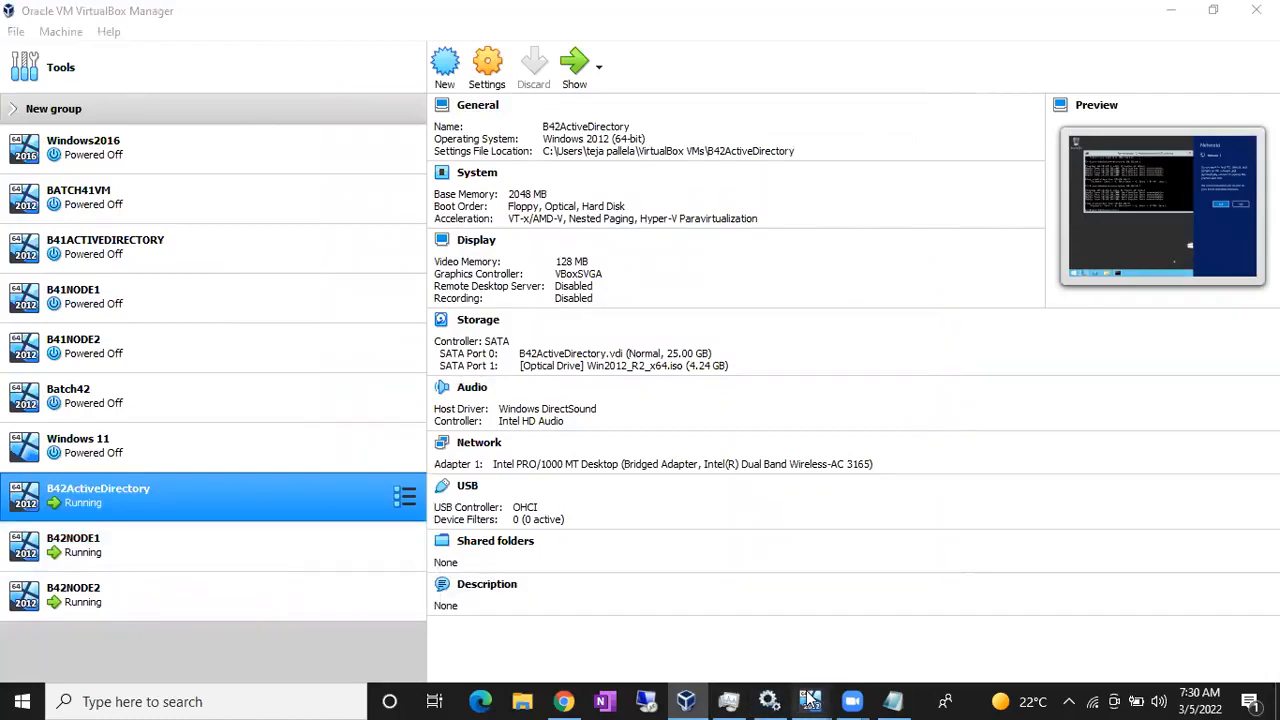
click(632, 634)
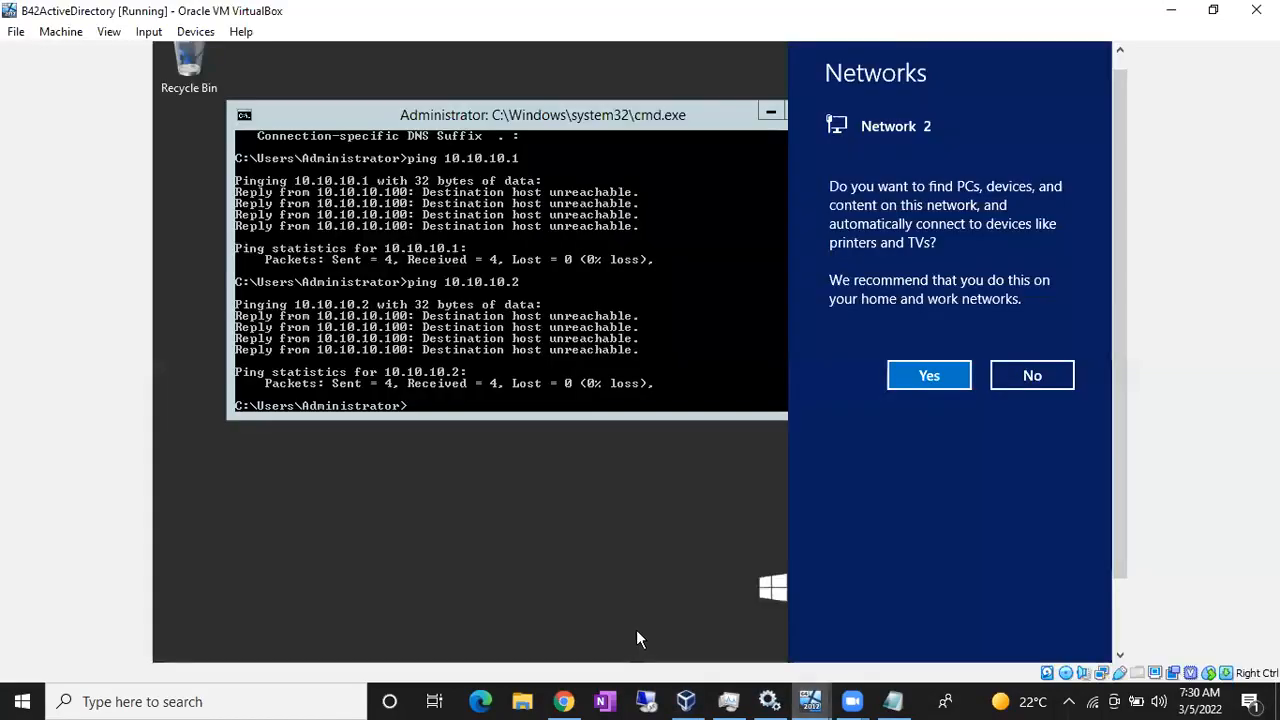
click(921, 380)
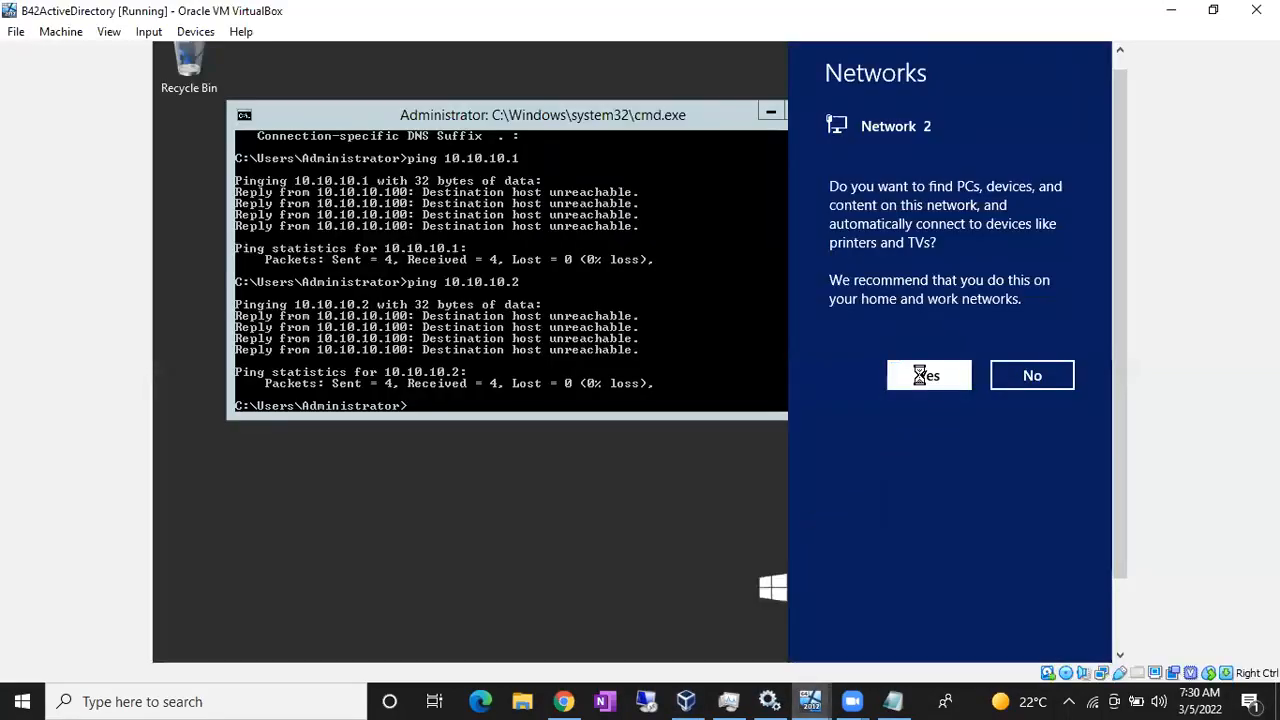
click(812, 700)
click(851, 634)
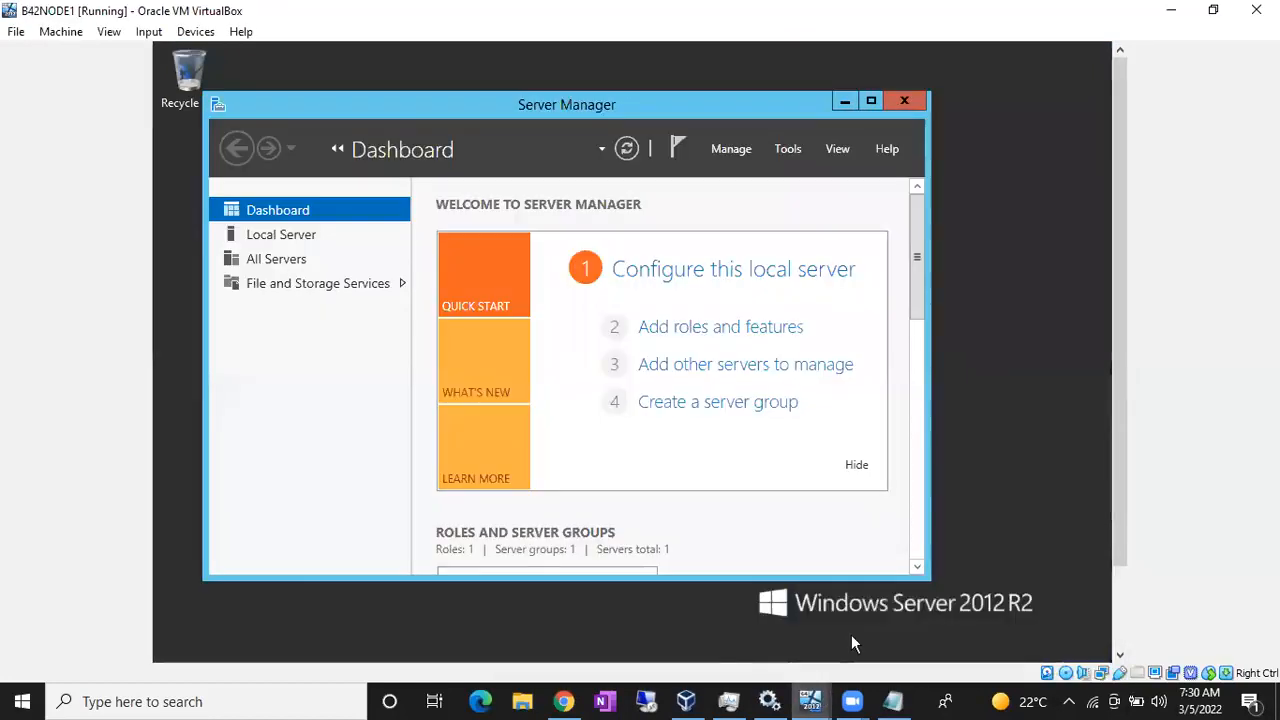
click(810, 700)
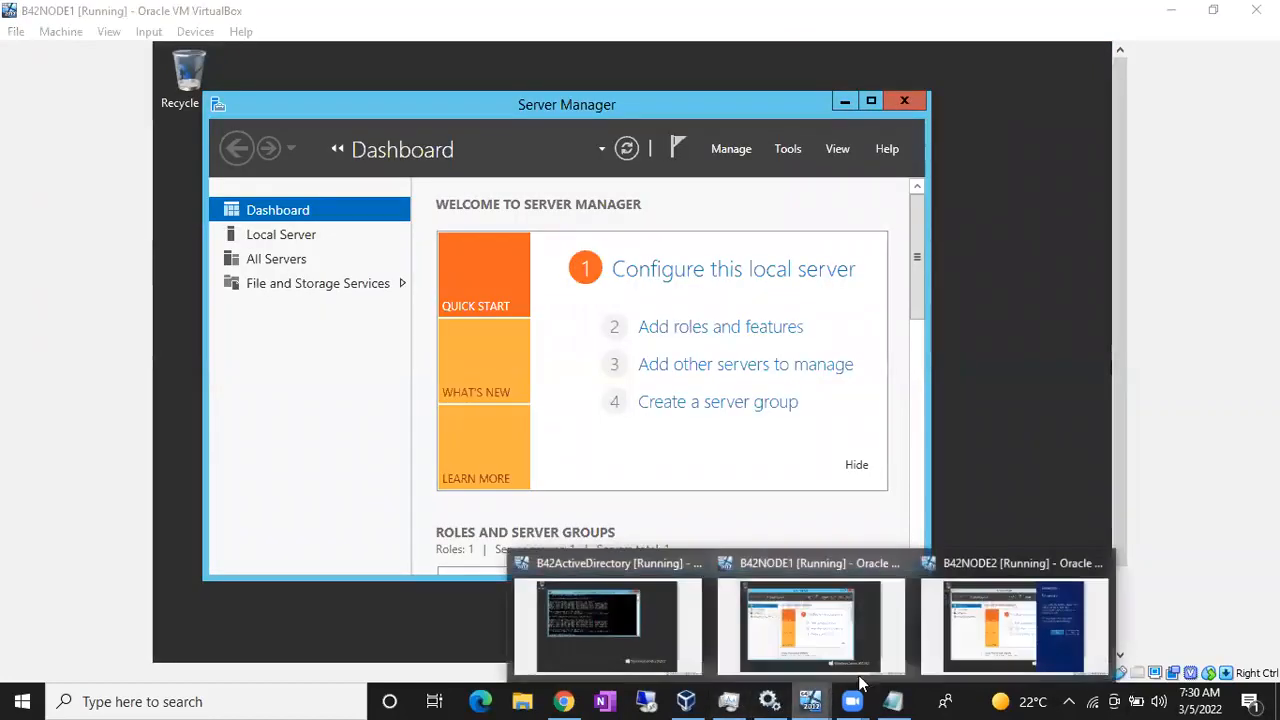
click(1024, 645)
click(930, 394)
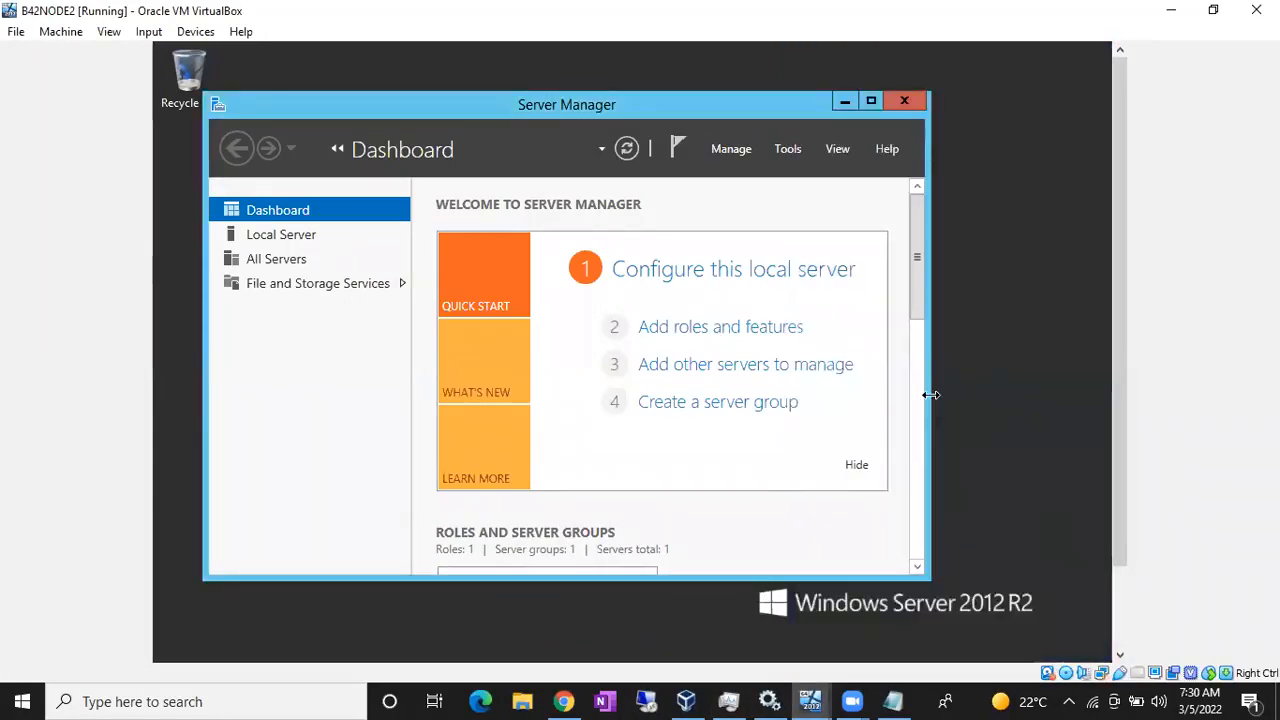
click(810, 700)
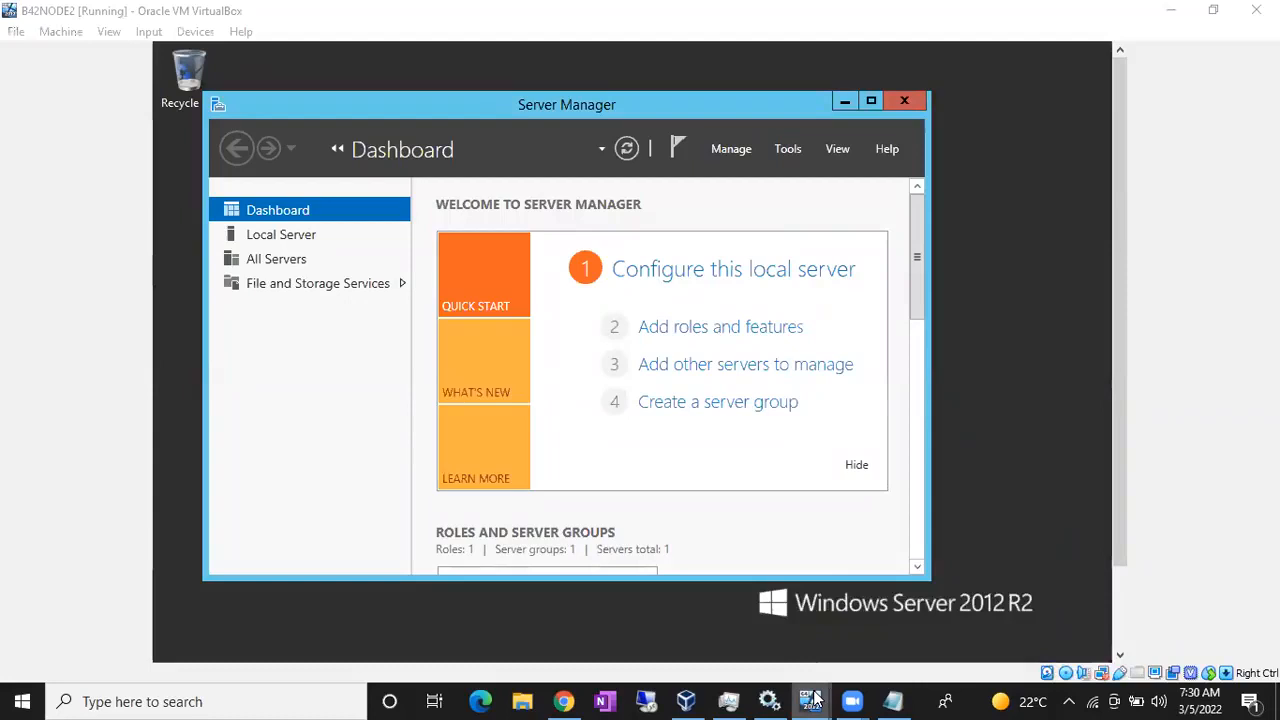
- Re-ping 10.10.10.1 from the AD server, getting 100% loss, then check the B42NODE1 window
click(615, 634)
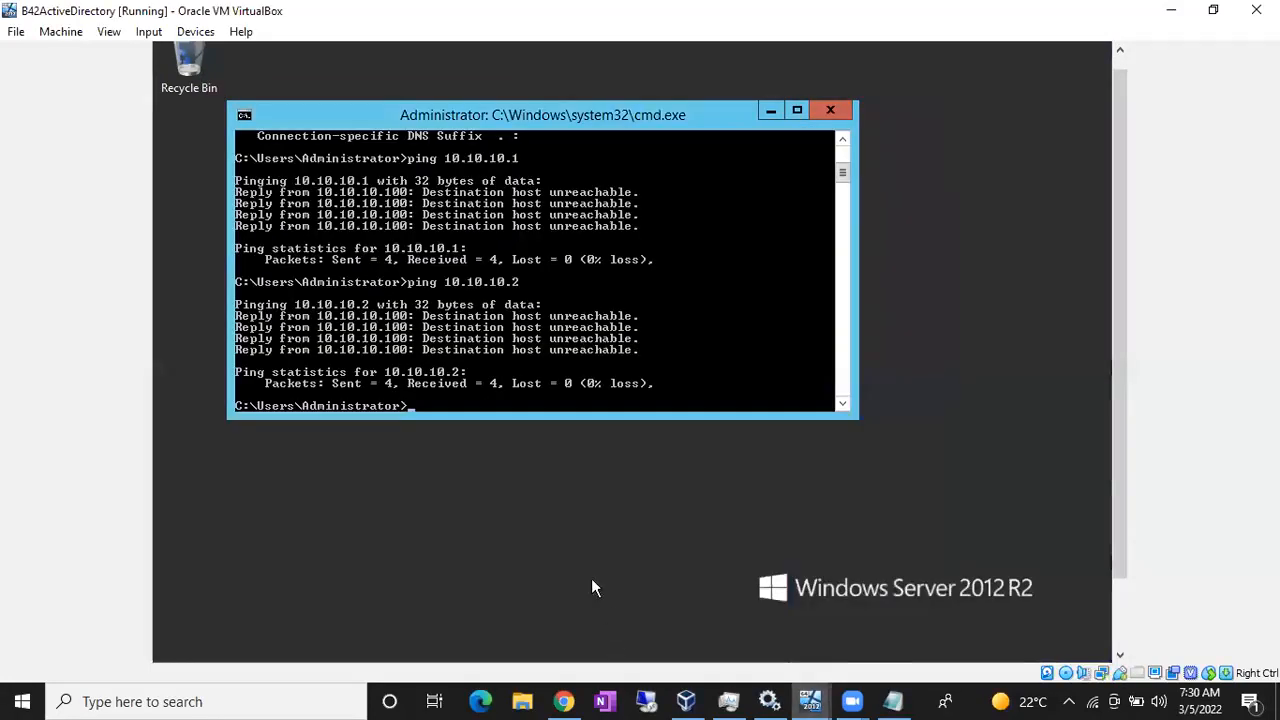
key(Up)
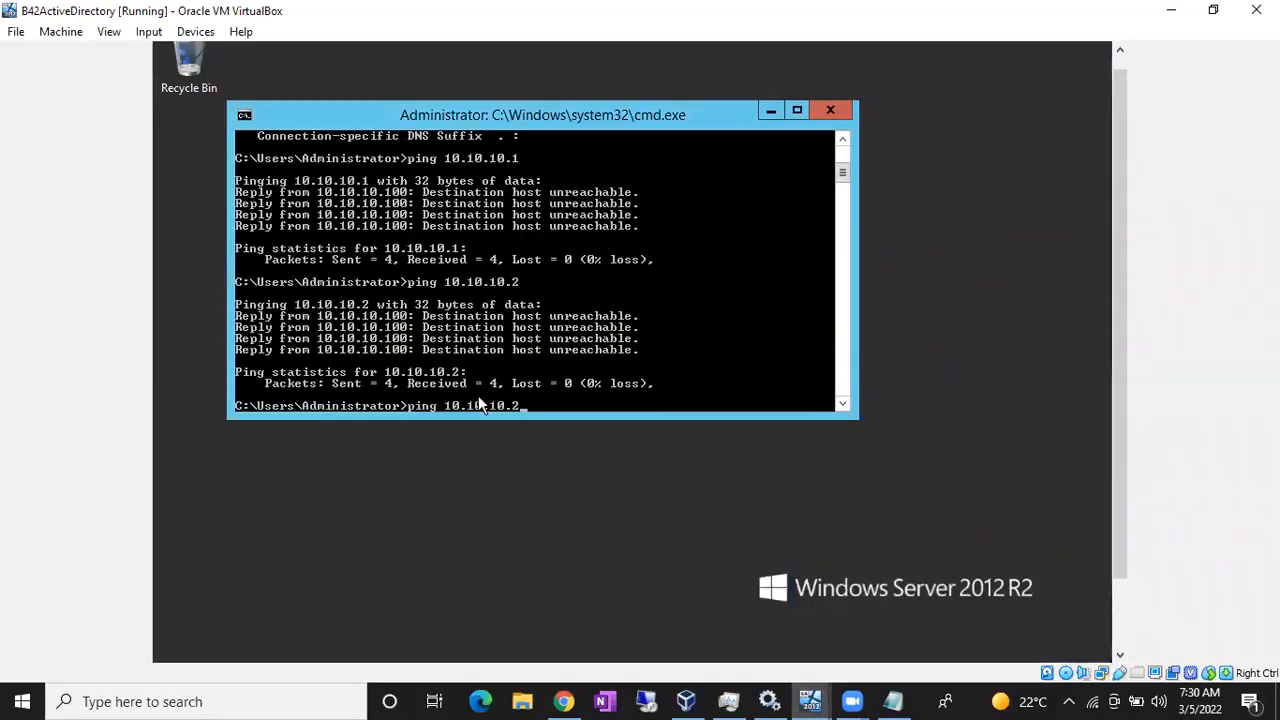
text(1)
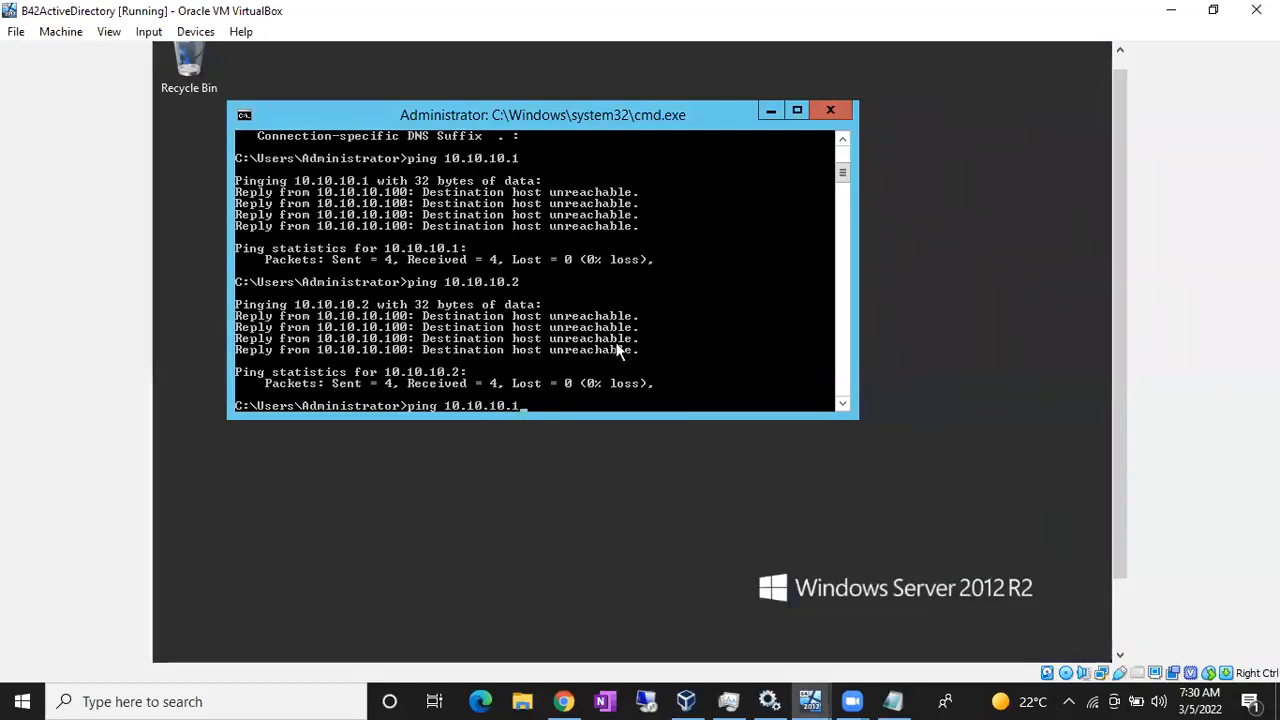
key(Return)
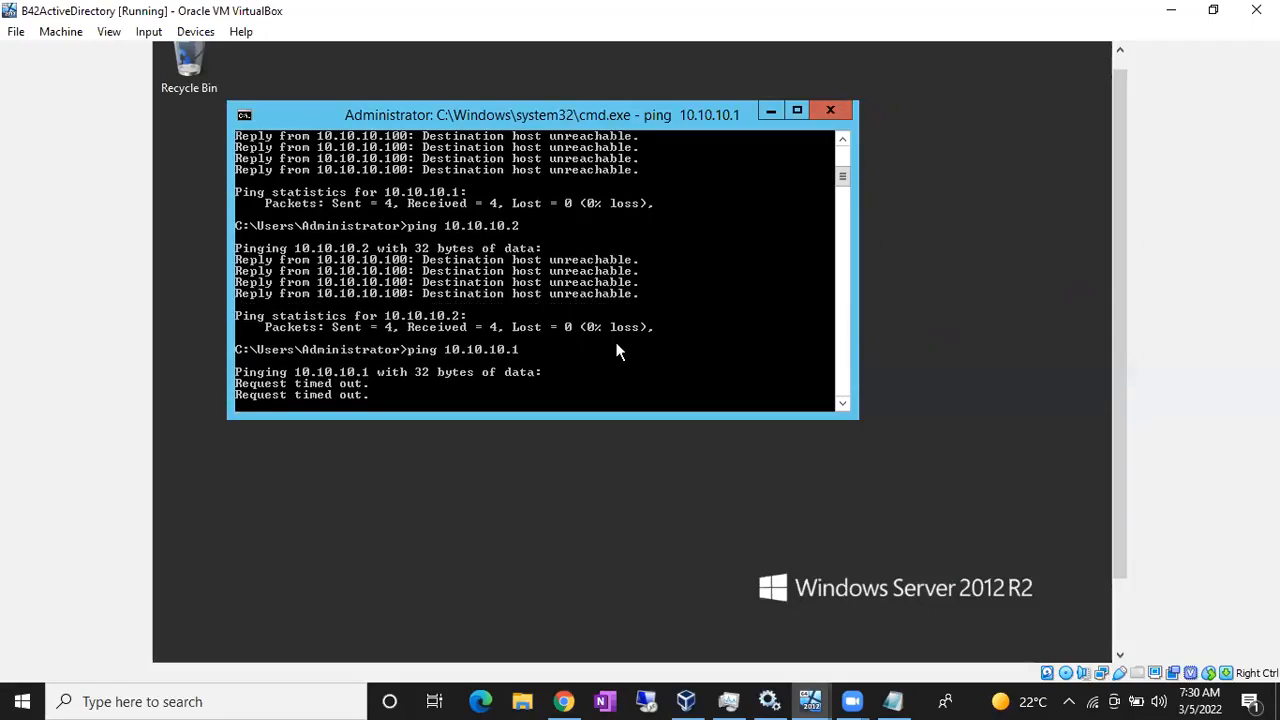
click(810, 700)
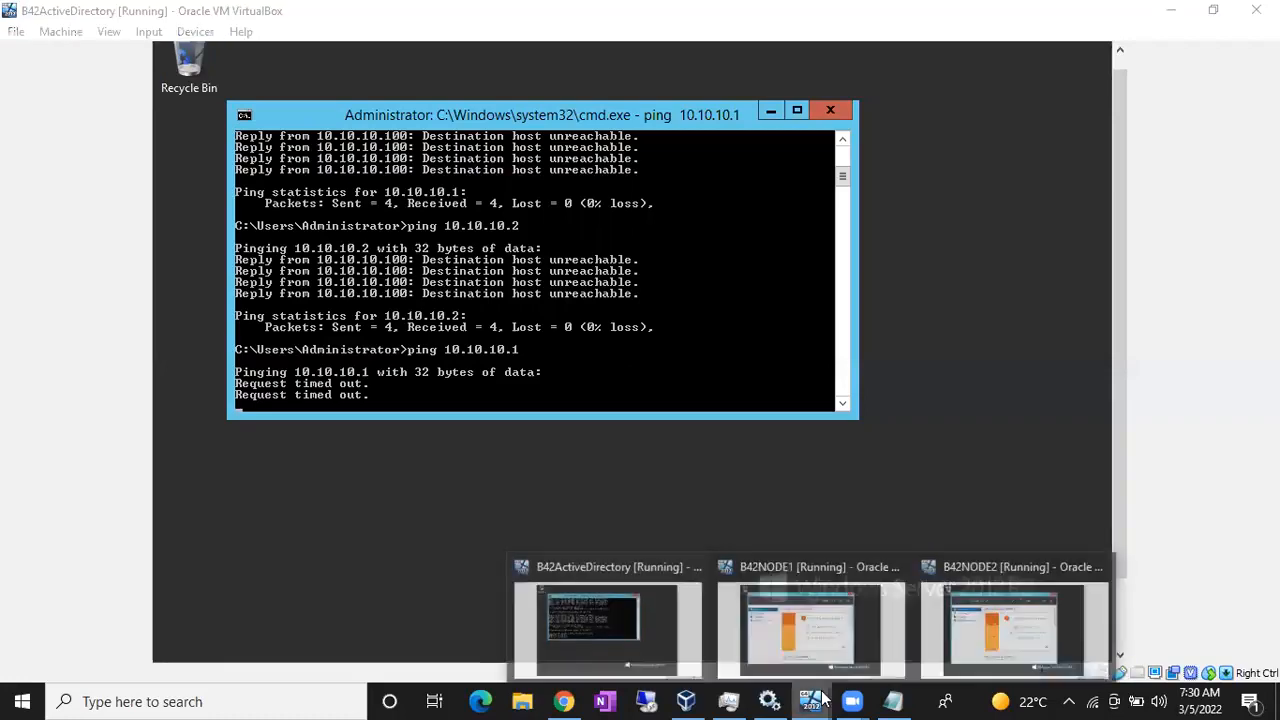
click(834, 623)
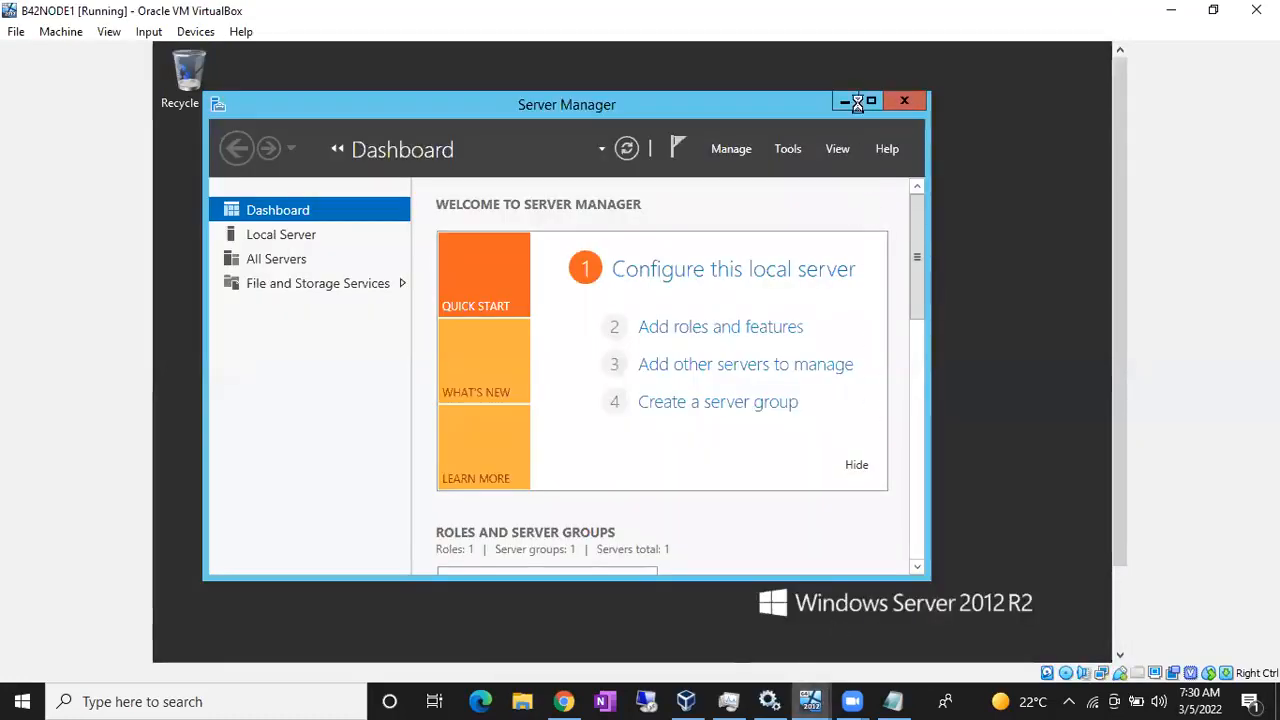
mouse_move(1121, 190)
mouse_down()
mouse_move(1117, 357)
mouse_move(1120, 200)
mouse_up()
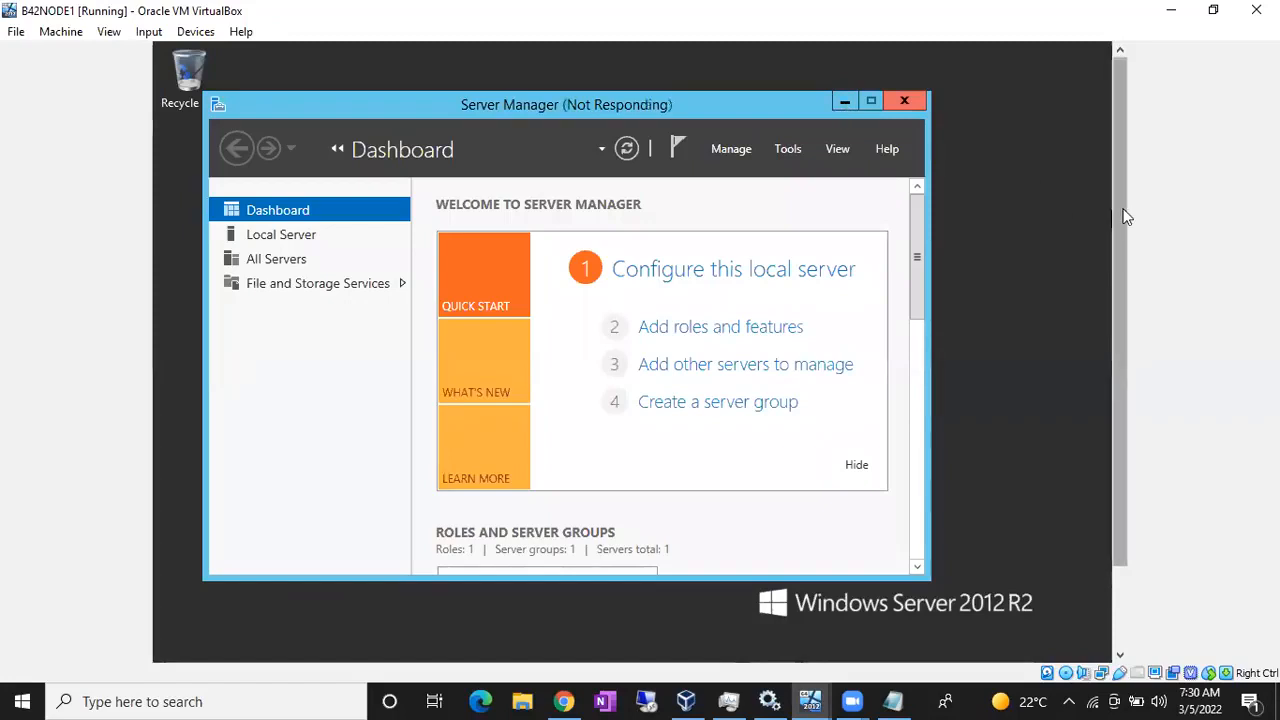
drag(1122, 216, 1106, 360)
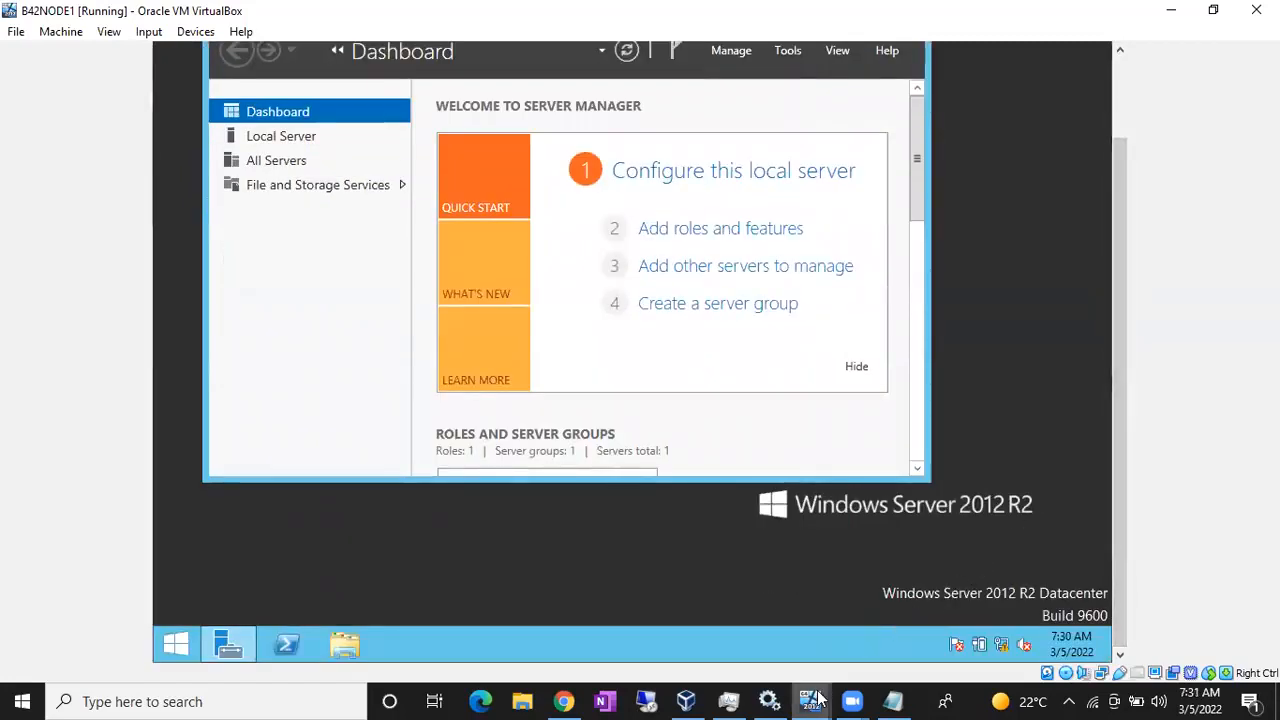
- Back on B42ActiveDirectory, ping 10.10.10.2, which times out
mouse_move(818, 697)
click(605, 648)
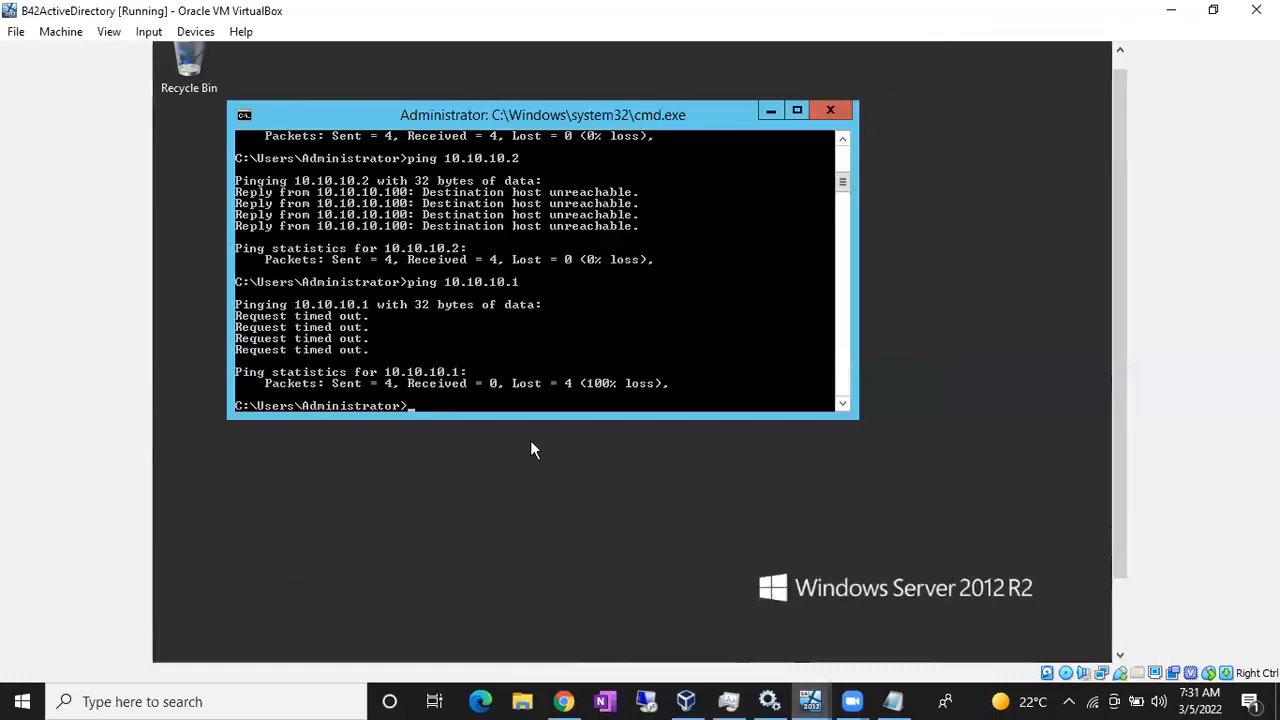
key(Up)
text(2)
key(Return)
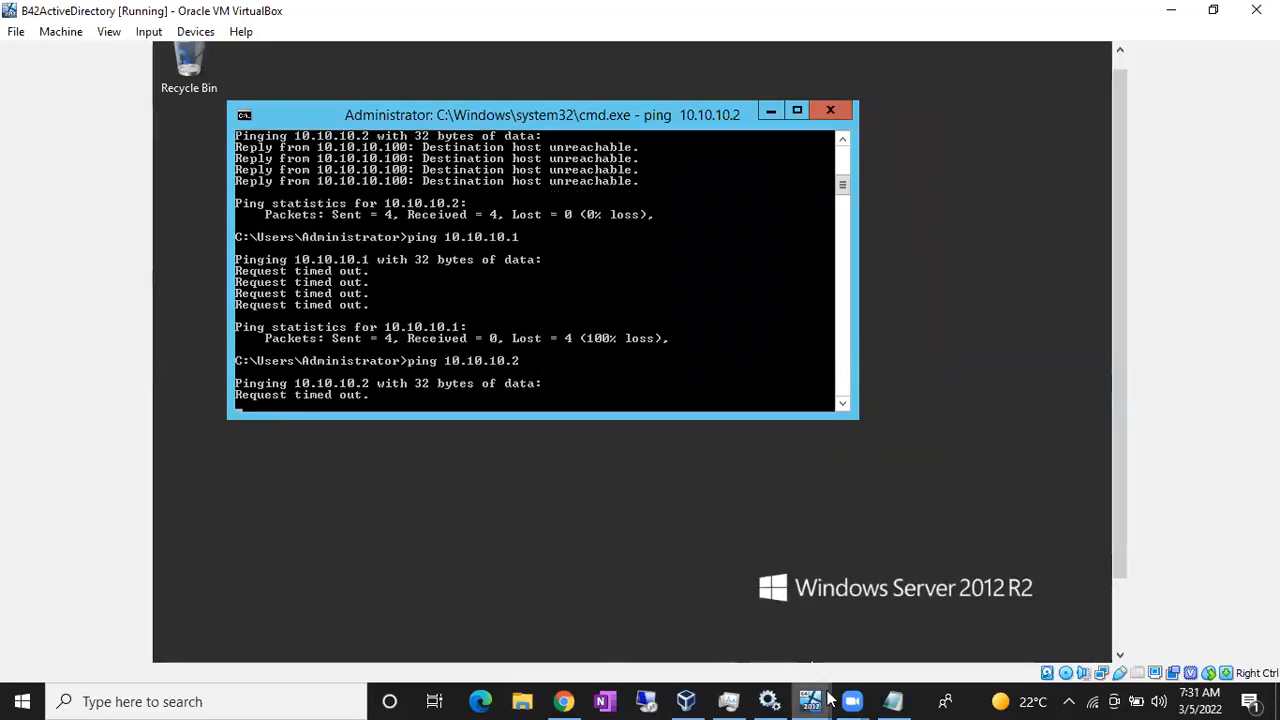
mouse_move(810, 701)
click(640, 657)
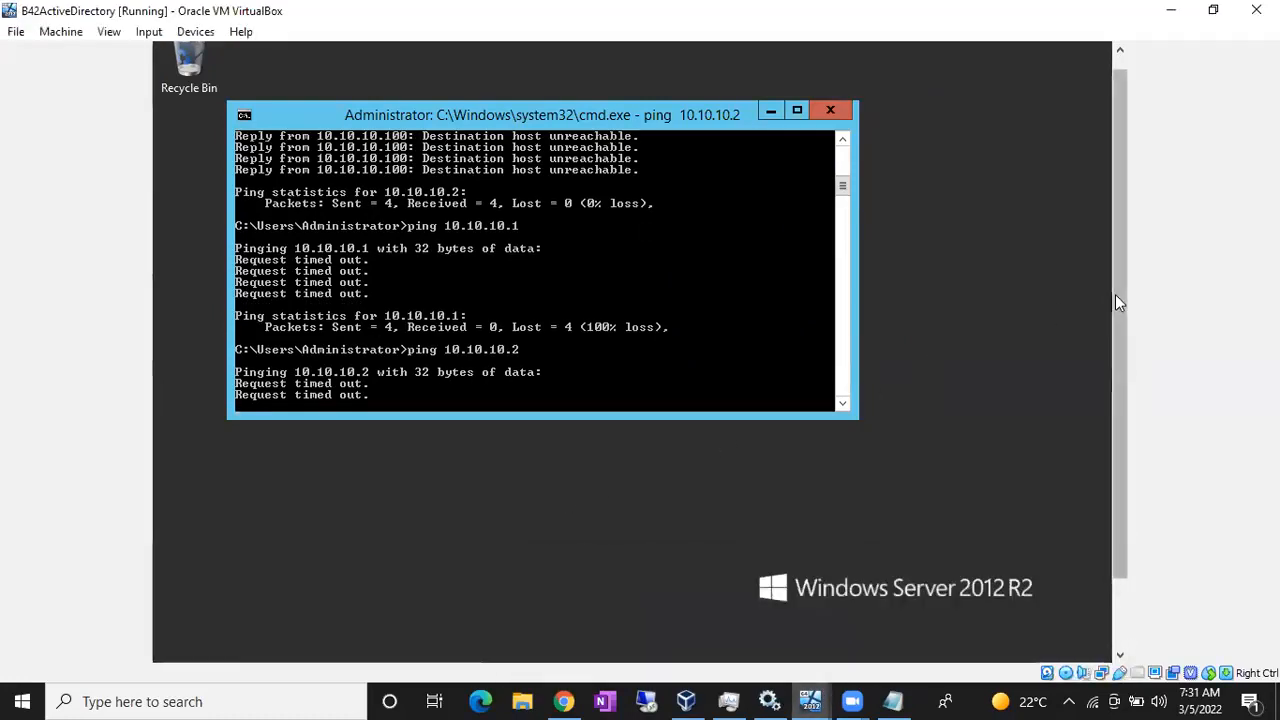
drag(1115, 294, 1104, 399)
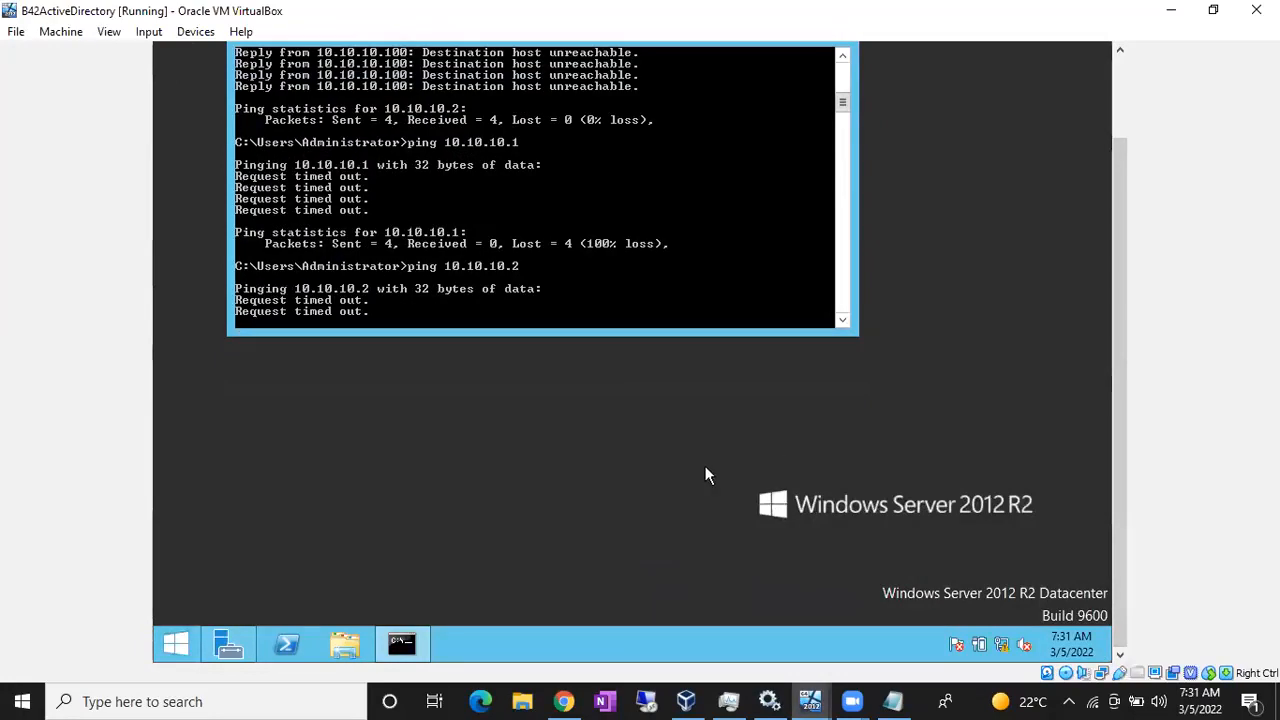
- Open Windows Firewall with Advanced Security from a Start search for 'fire'
key(super)
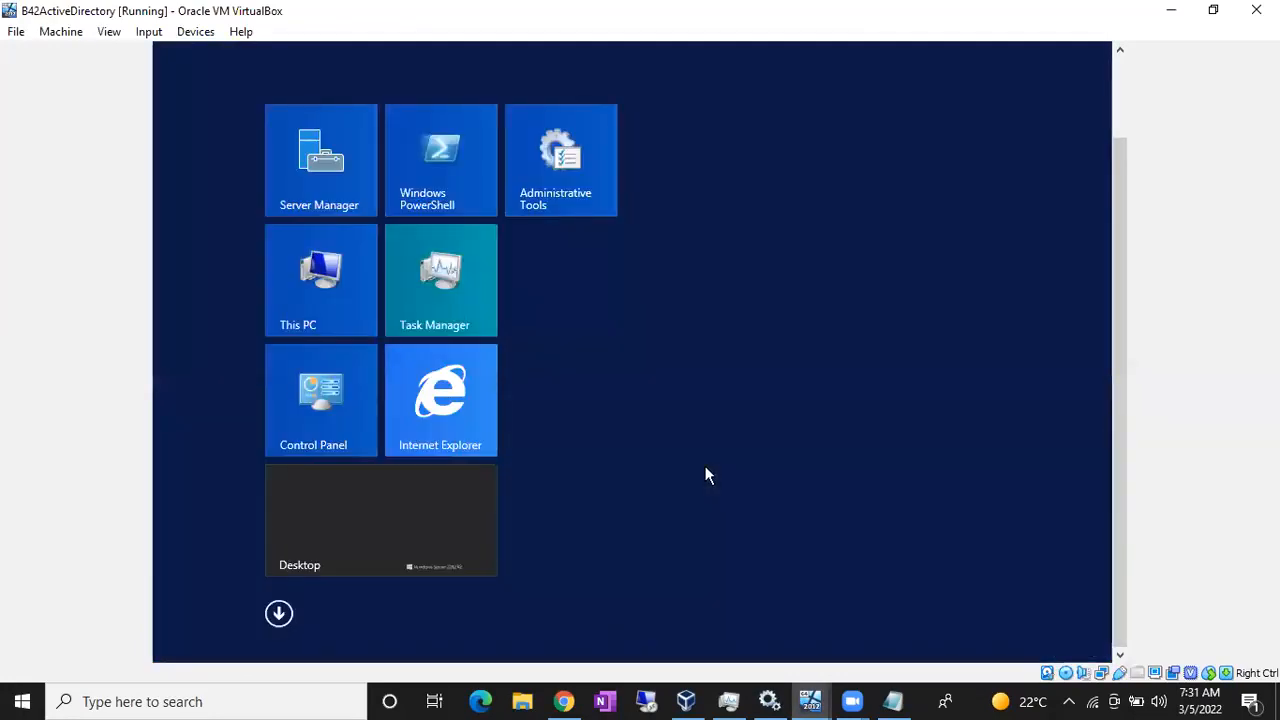
text(firewall with Advanced Security)
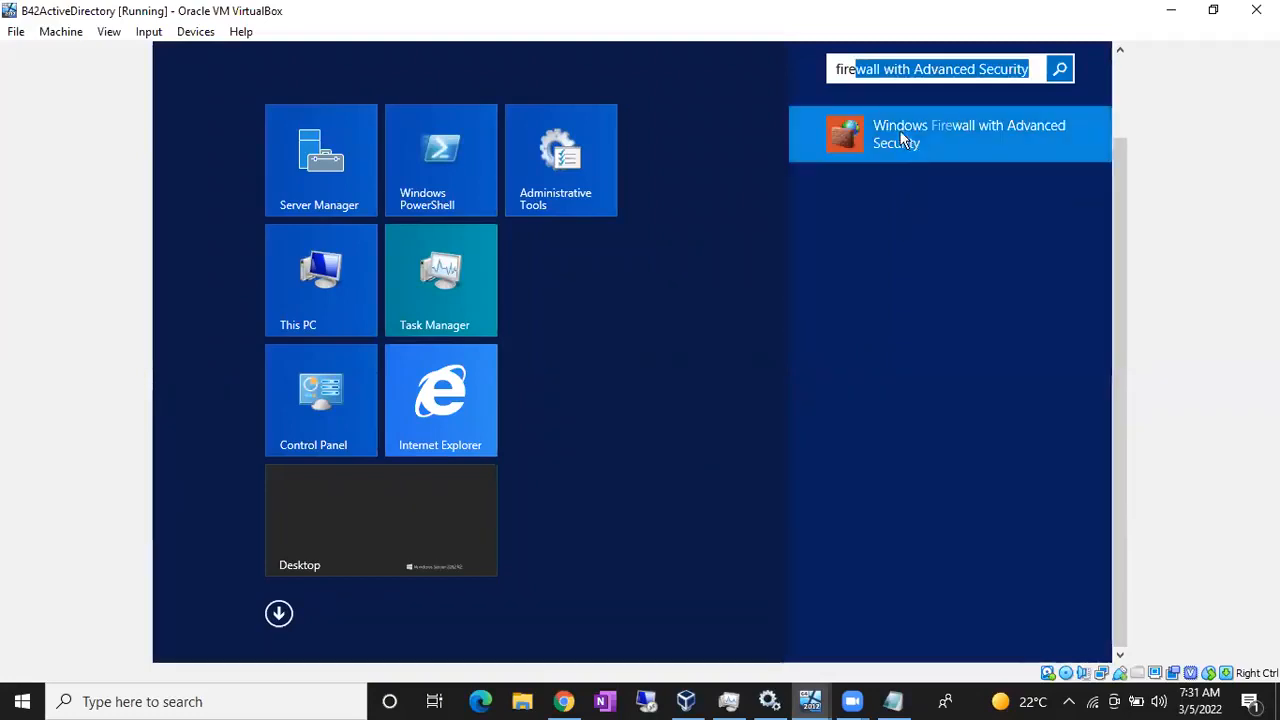
click(902, 138)
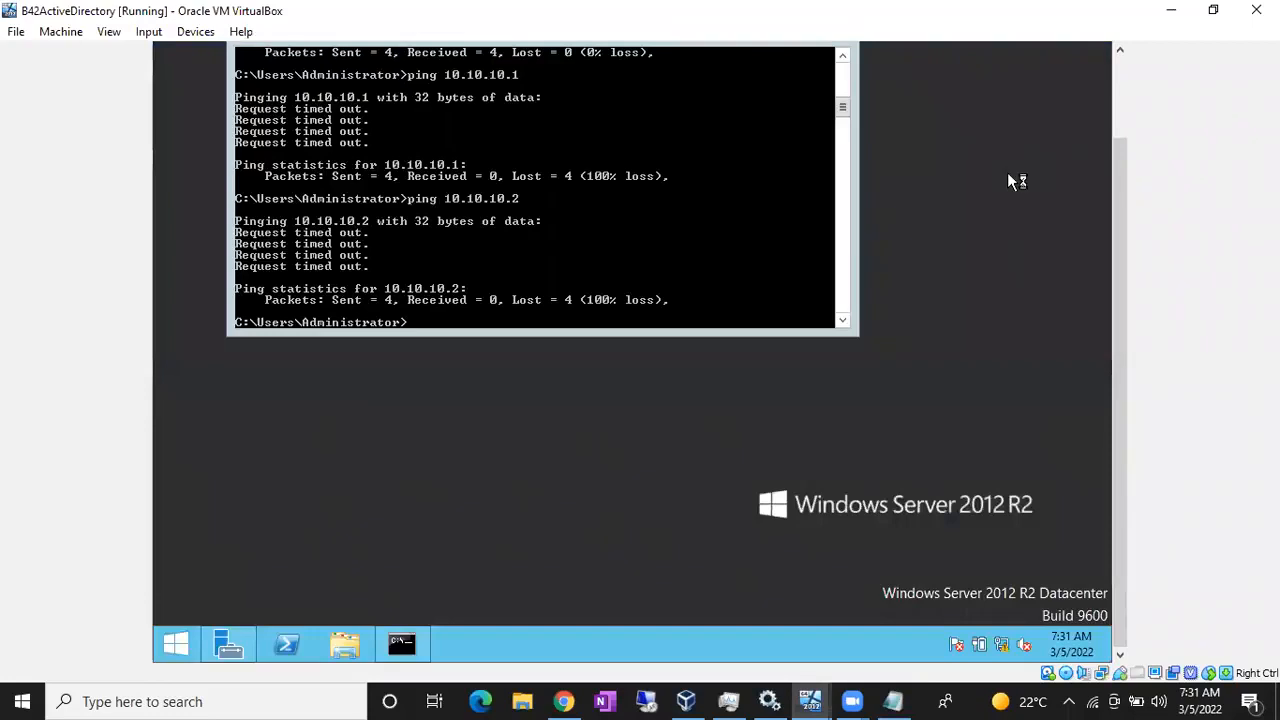
drag(1119, 170, 1191, 88)
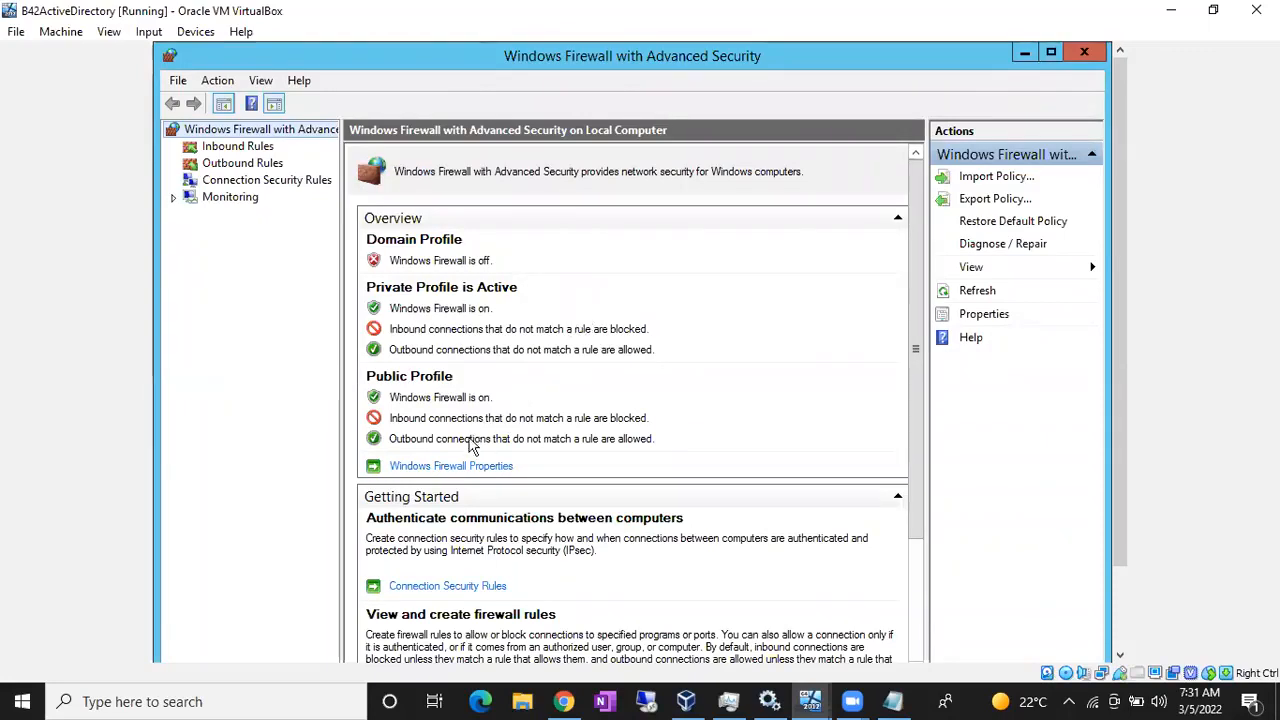
- Set the Private Profile firewall state to Off and apply it
click(455, 467)
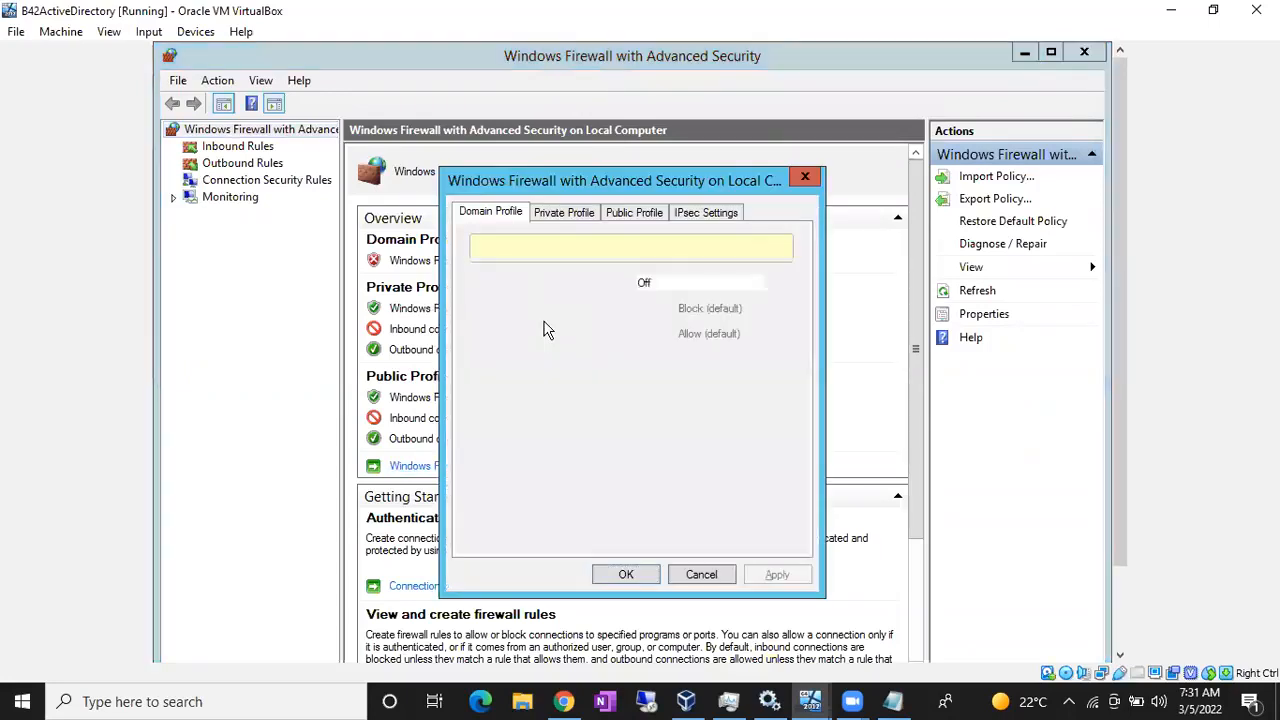
click(568, 215)
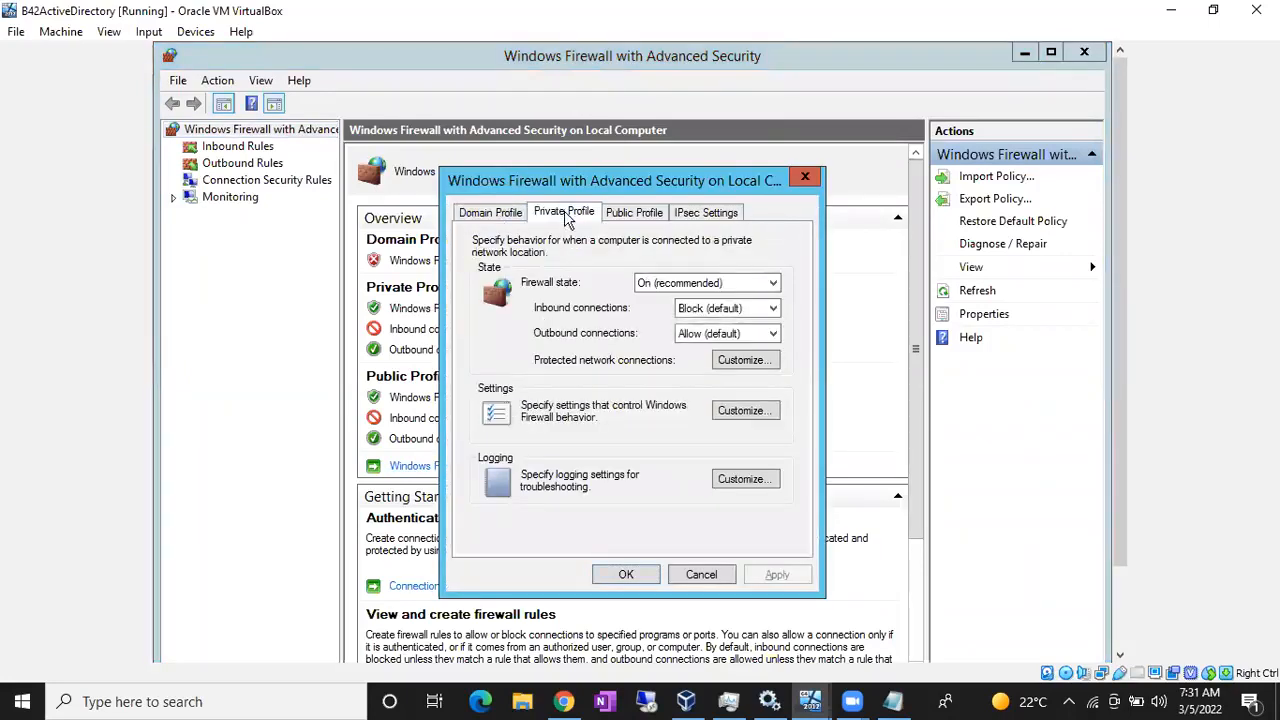
click(658, 283)
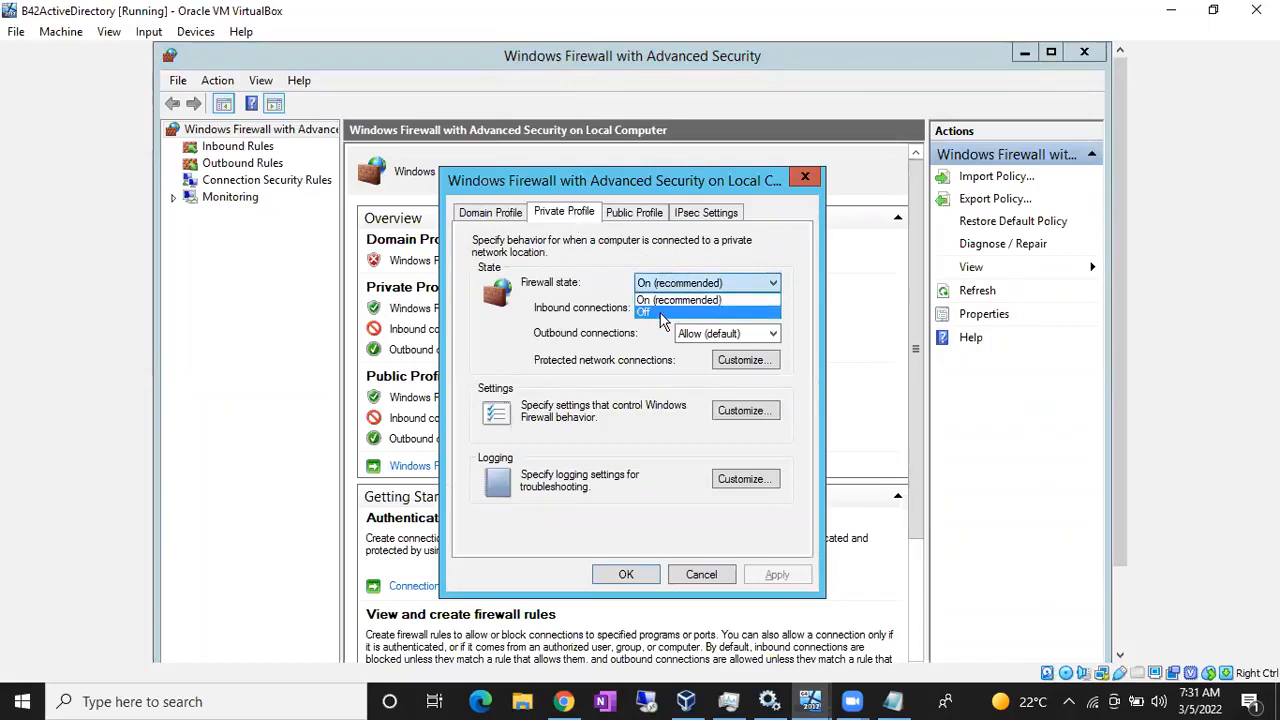
click(660, 314)
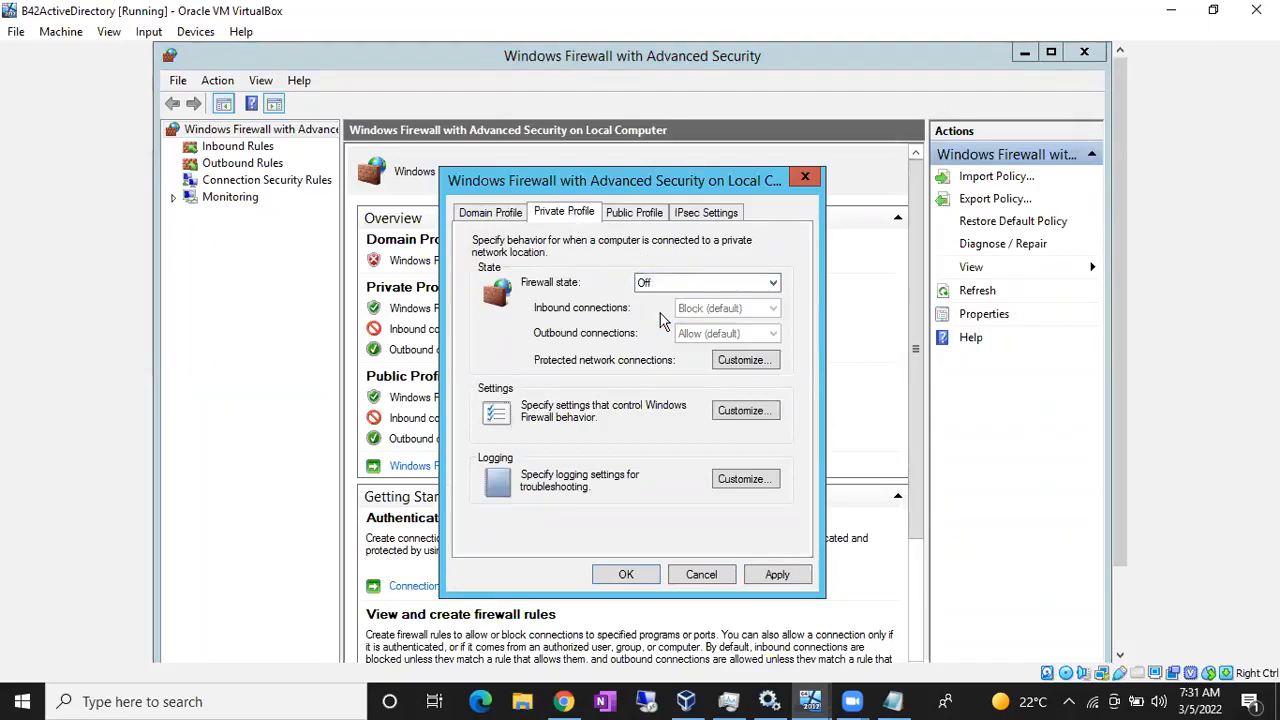
click(778, 578)
click(634, 578)
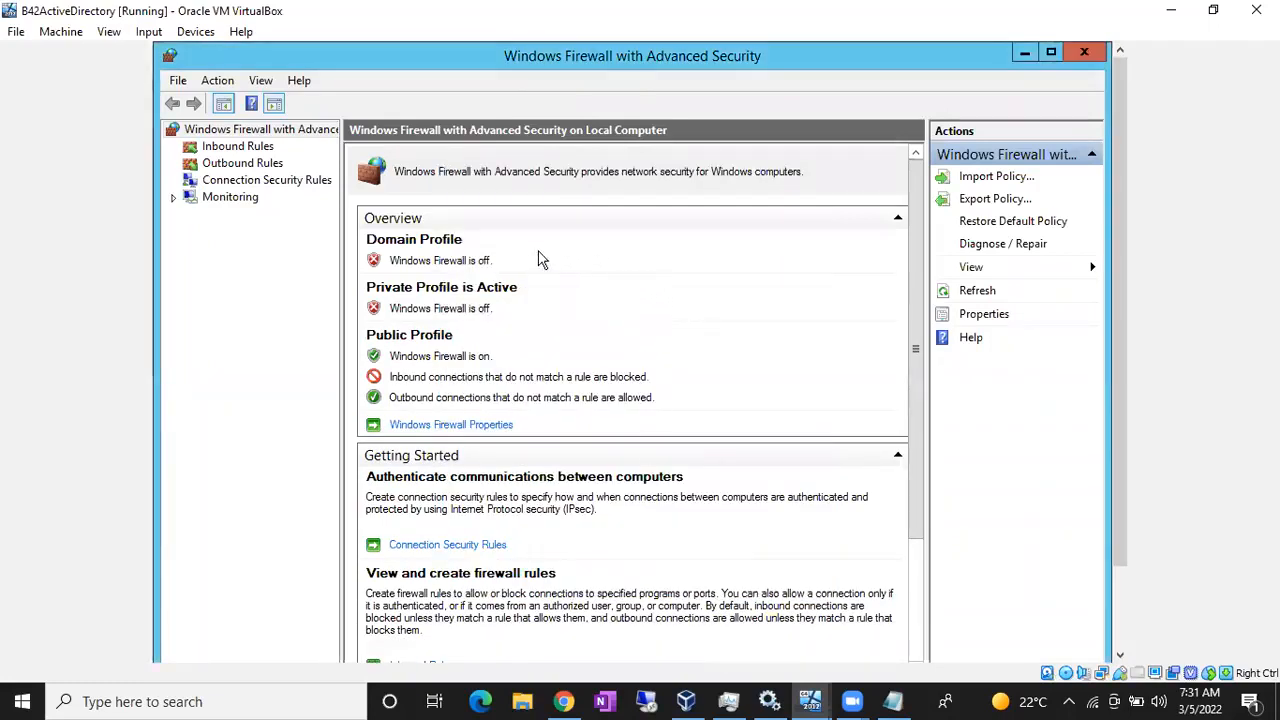
- Set the Public Profile firewall state to Off and apply it
click(459, 428)
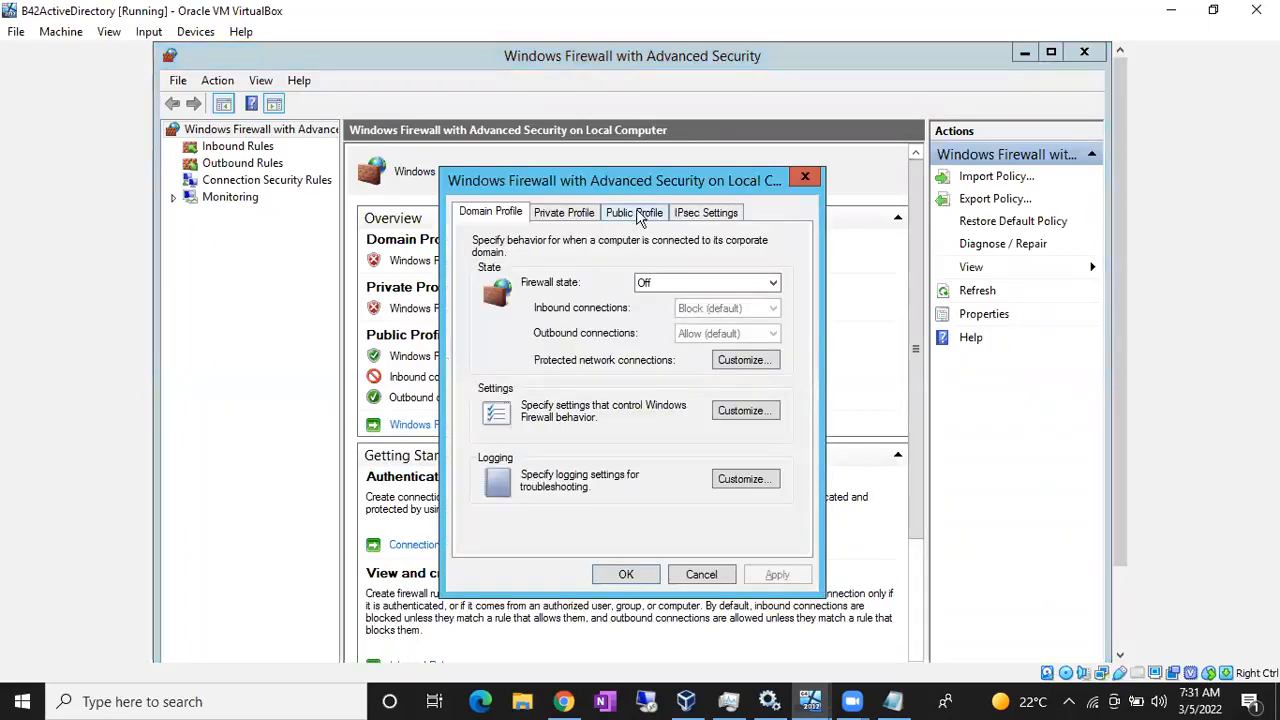
click(638, 213)
click(715, 283)
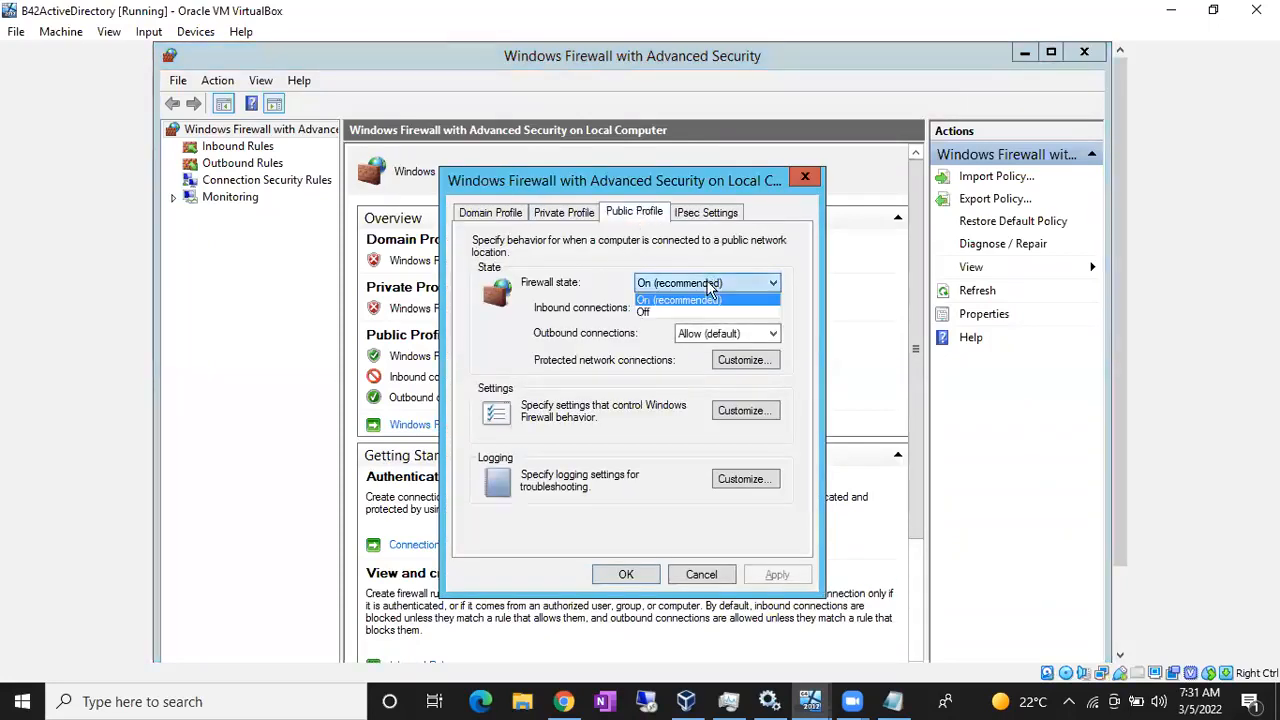
click(682, 312)
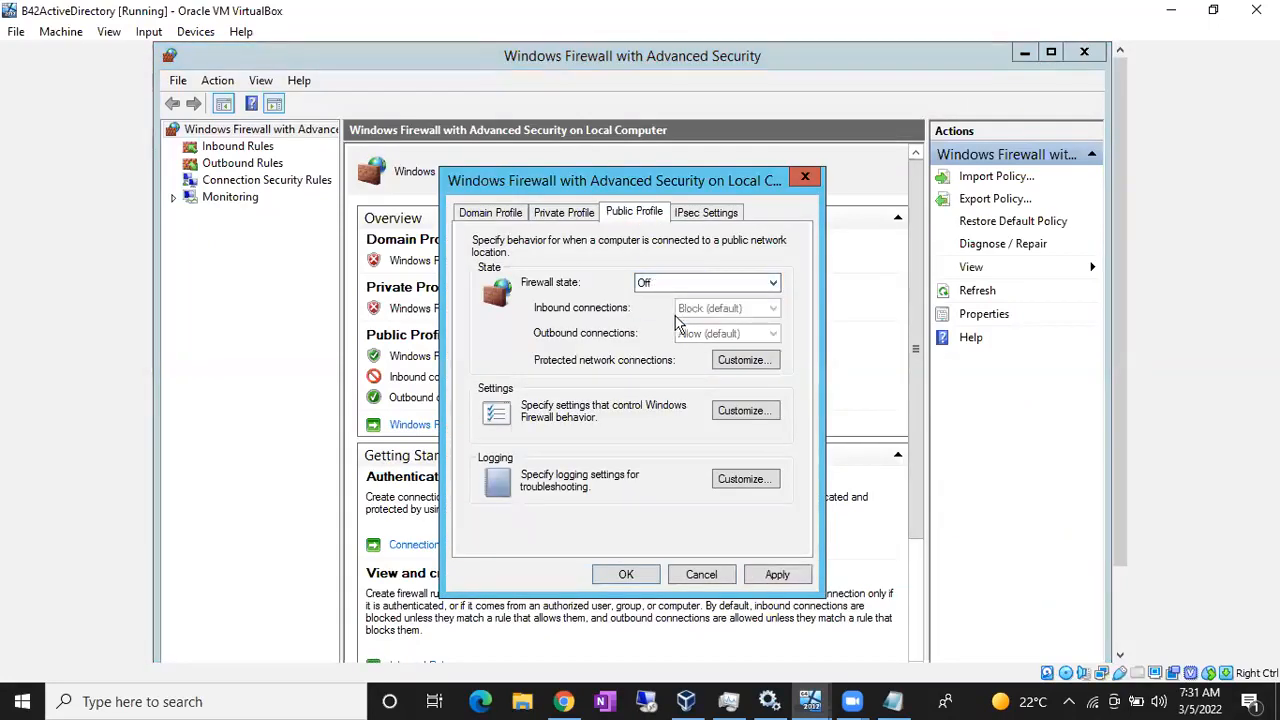
click(777, 576)
click(627, 575)
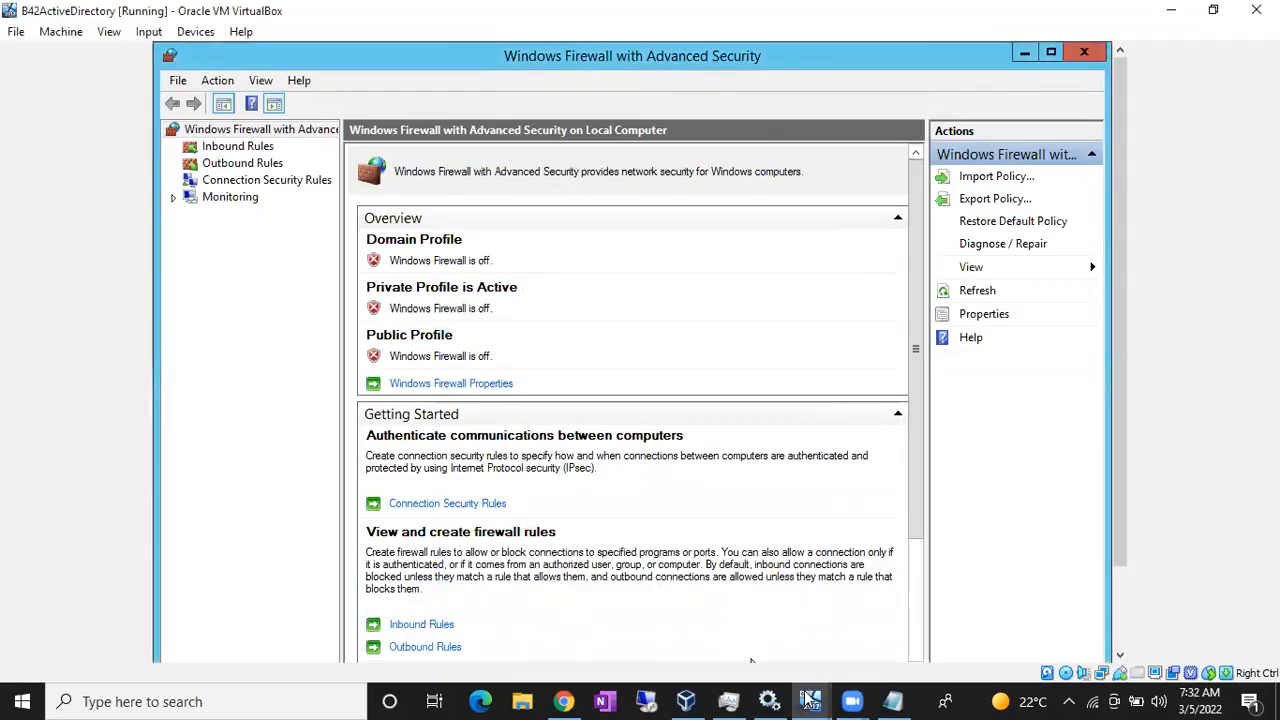
- On B42NODE1, accept network discovery in the Networks prompt
mouse_move(812, 700)
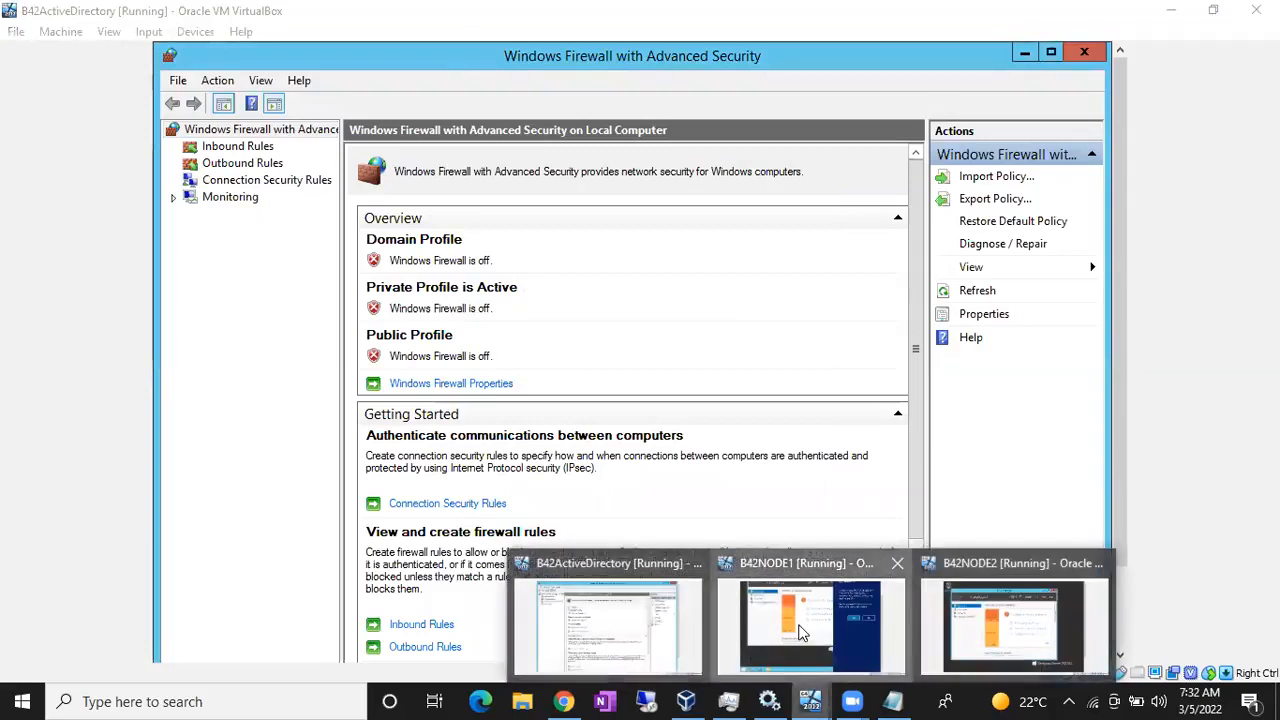
click(815, 625)
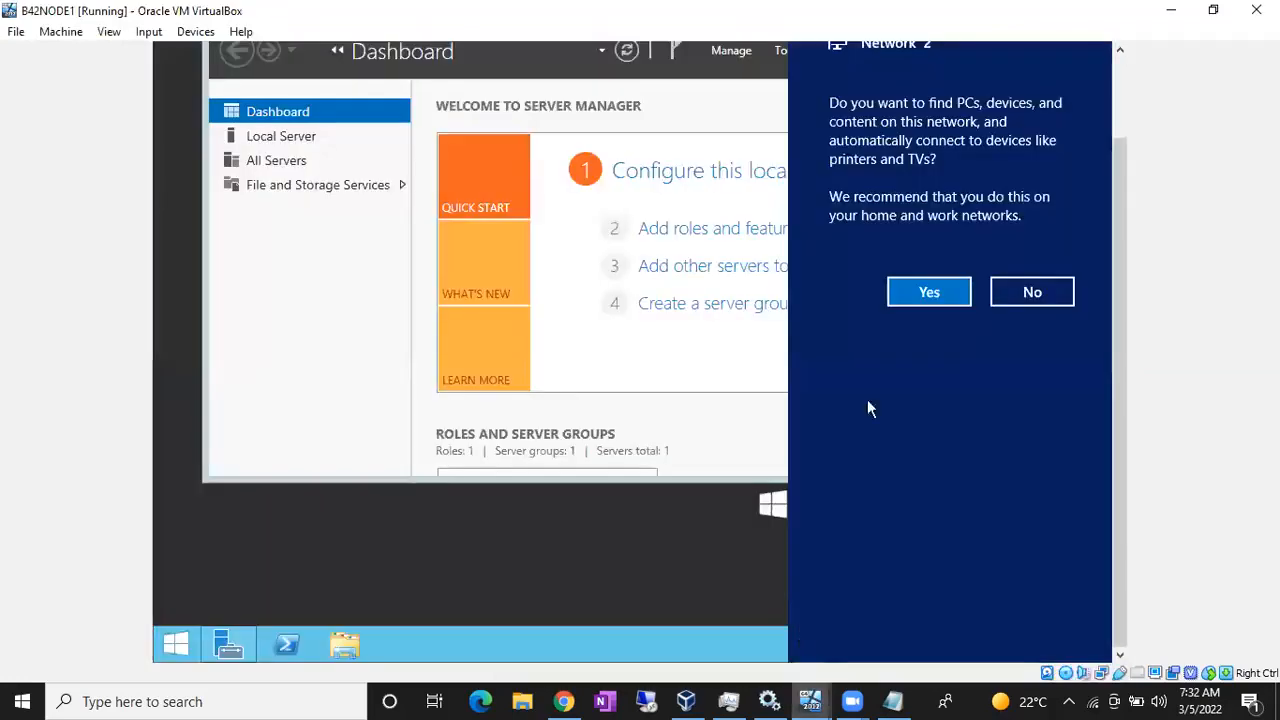
click(905, 294)
- Open Windows Firewall with Advanced Security on B42NODE1 from a Start search for 'fire'
key(super)
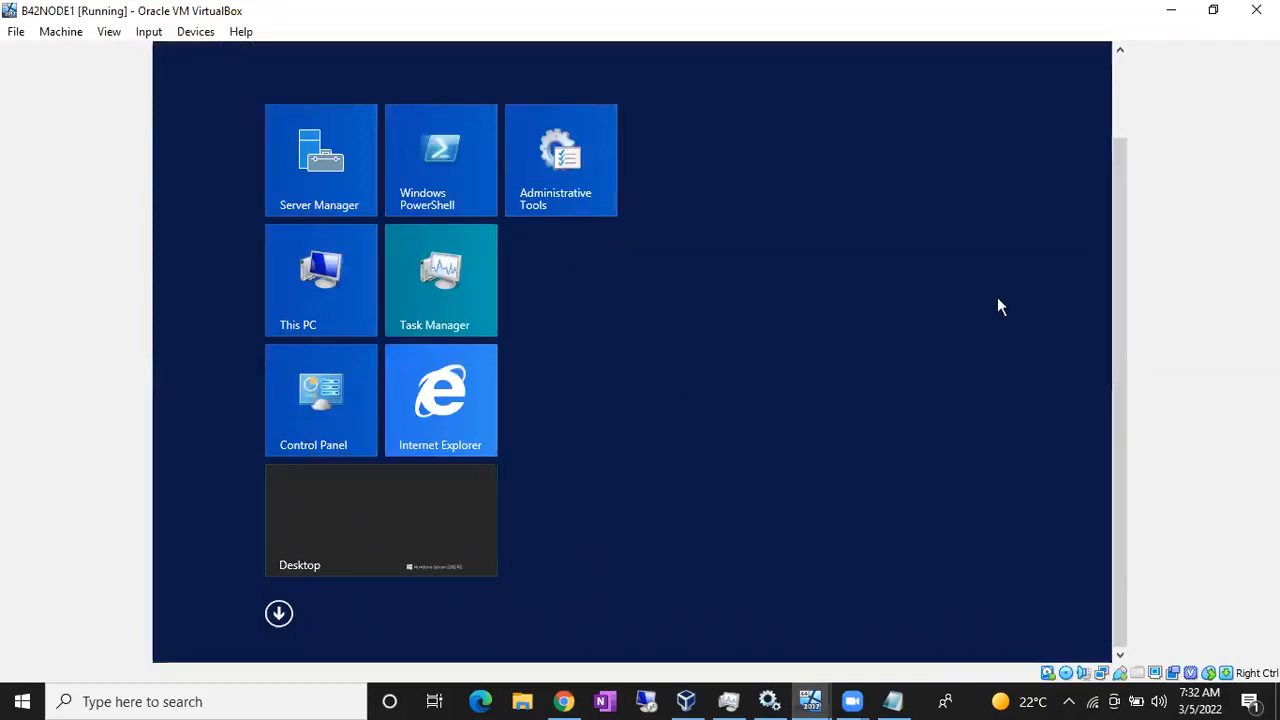
text(wie)
drag(1125, 210, 1119, 96)
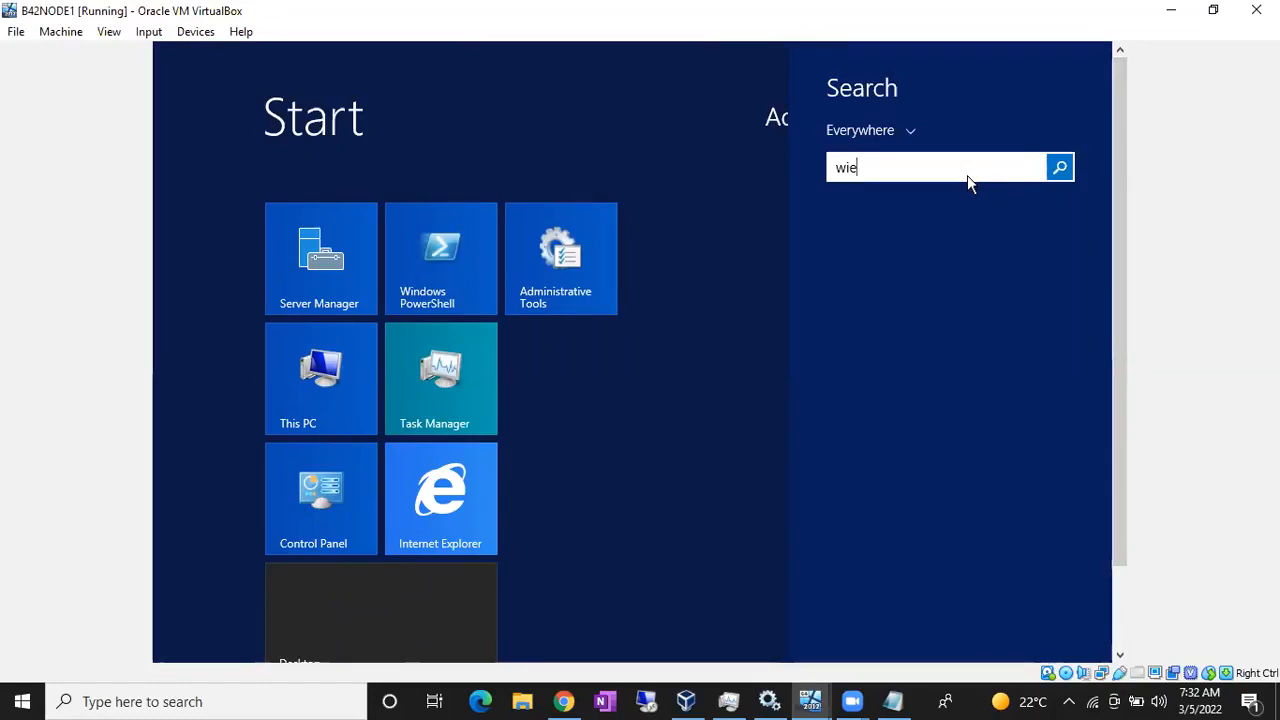
key(BackSpace)
key(BackSpace)
key(BackSpace)
text(fire)
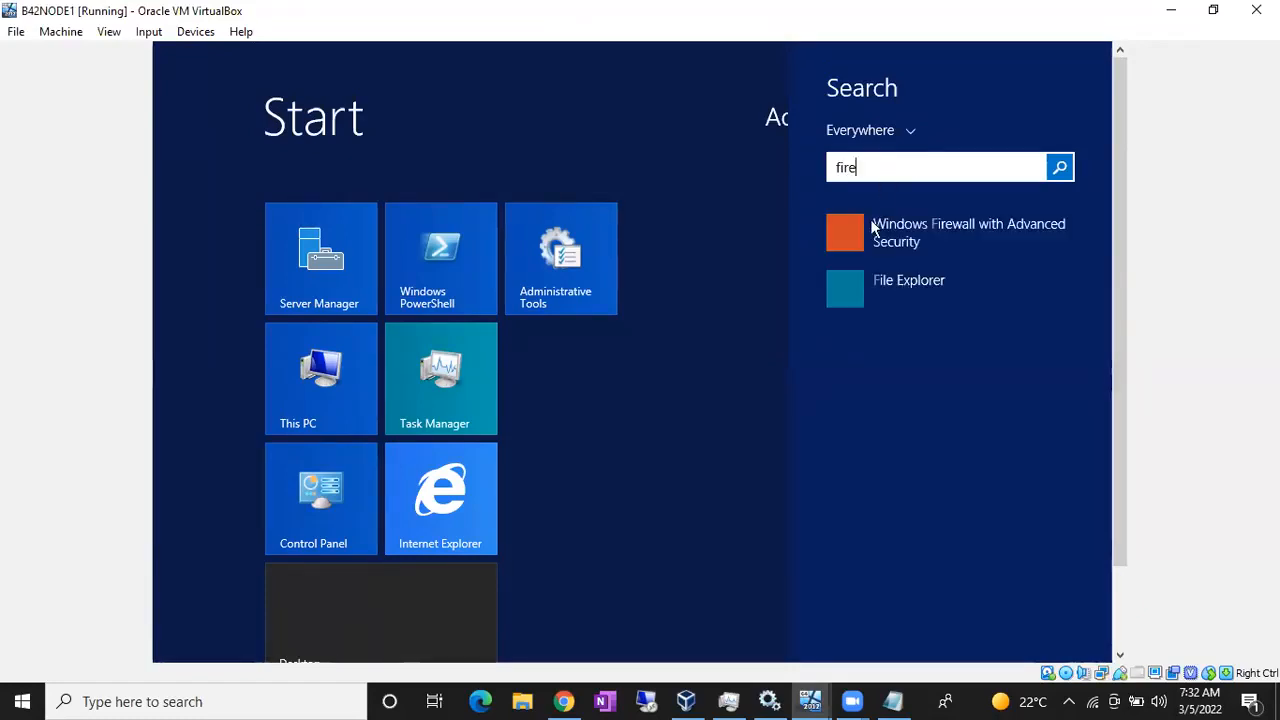
click(883, 244)
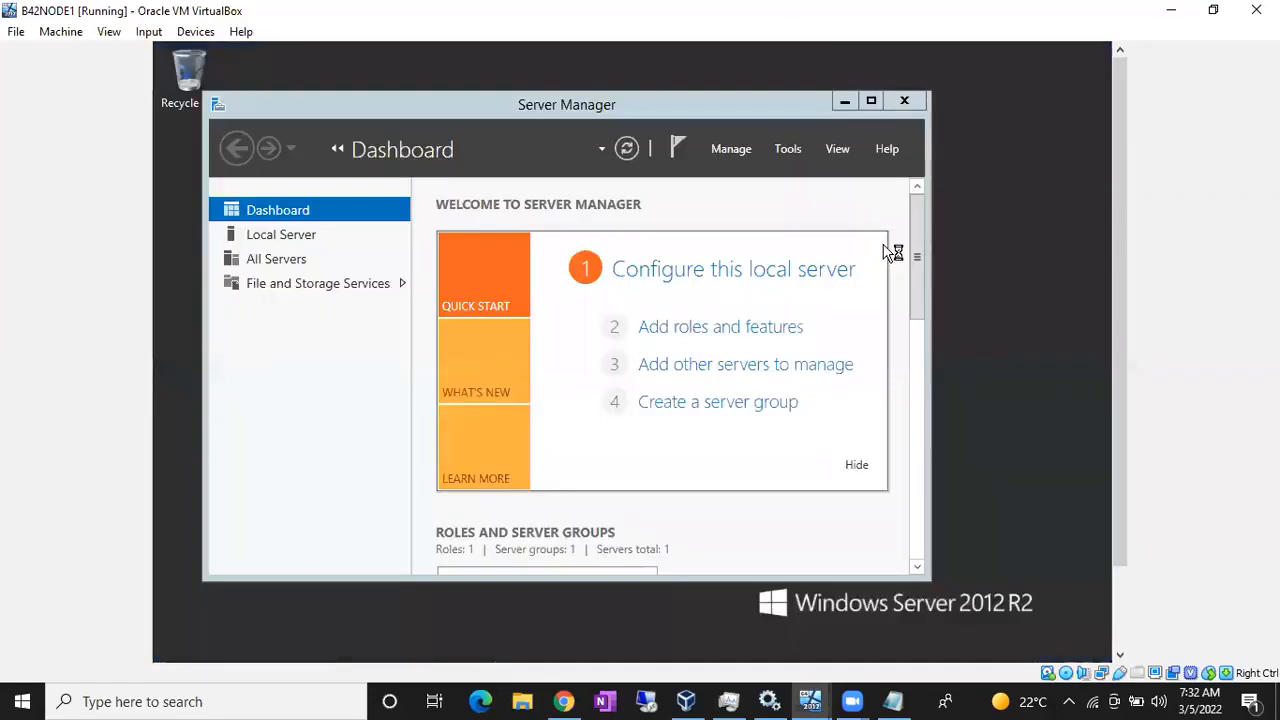
click(686, 701)
- On B42NODE2, launch Windows Firewall with Advanced Security from a Start search for 'fire'
mouse_move(810, 701)
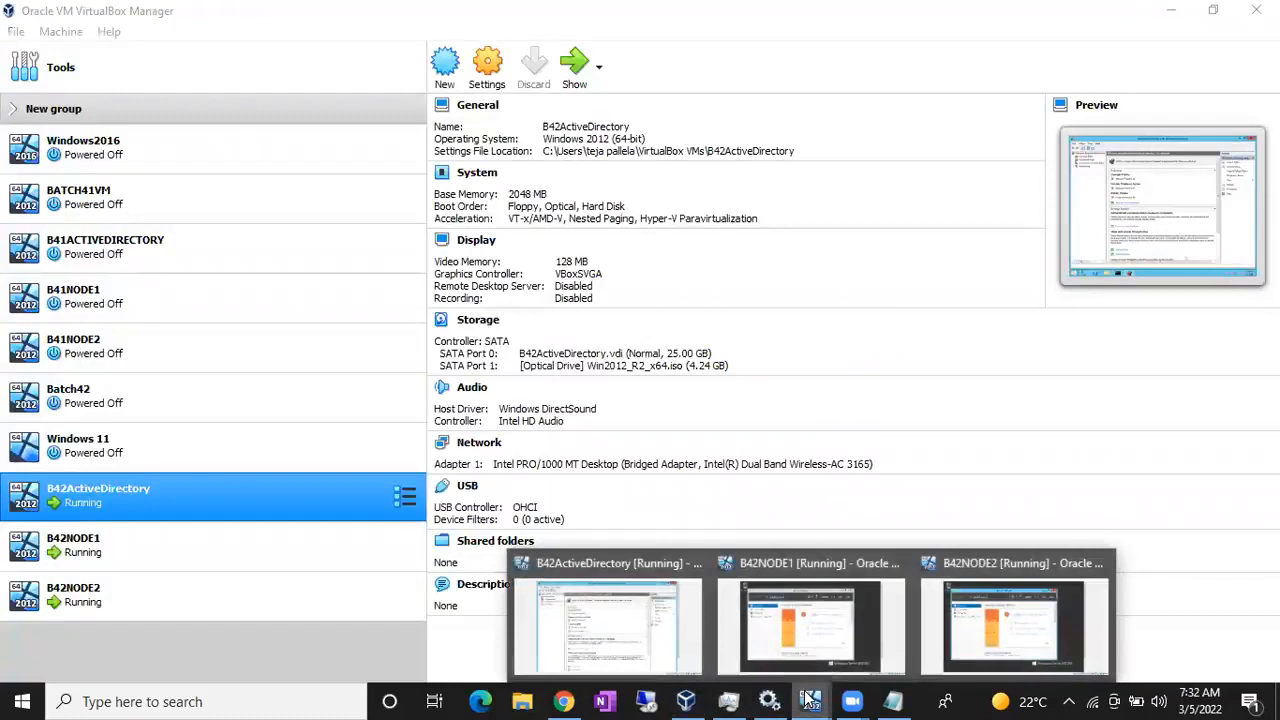
click(962, 620)
key(super)
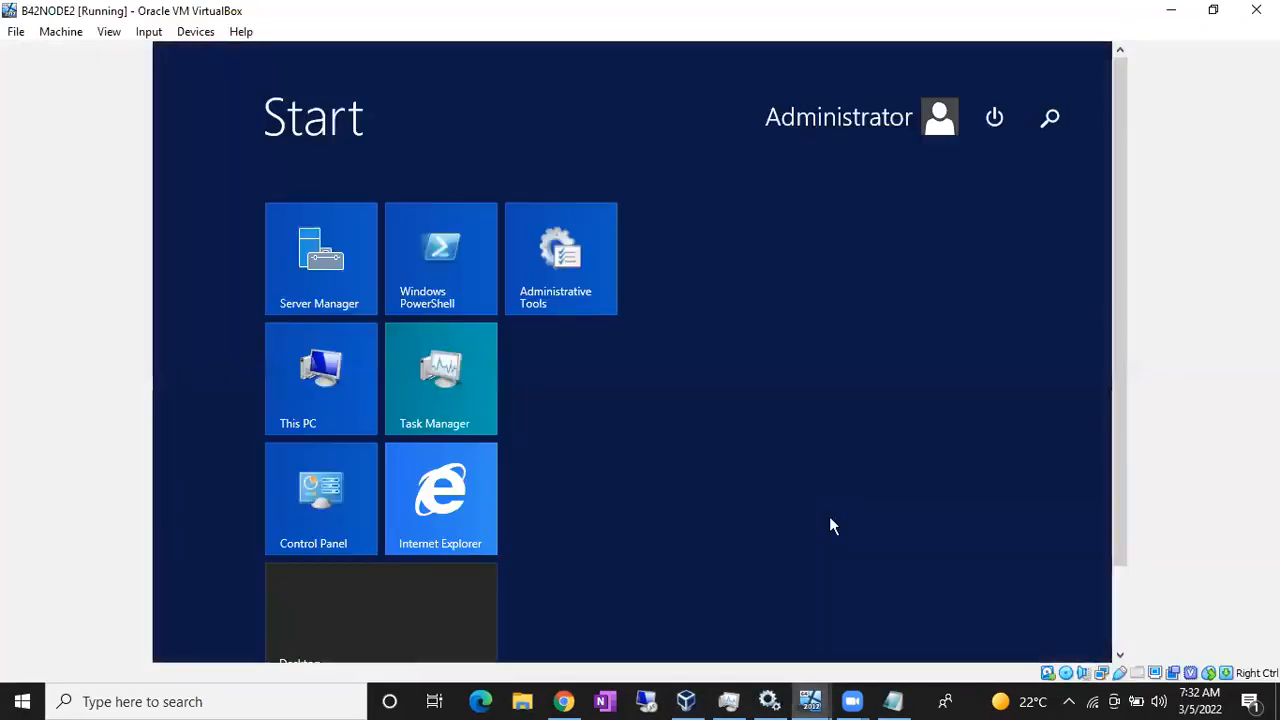
text(firewall with Advanced Security)
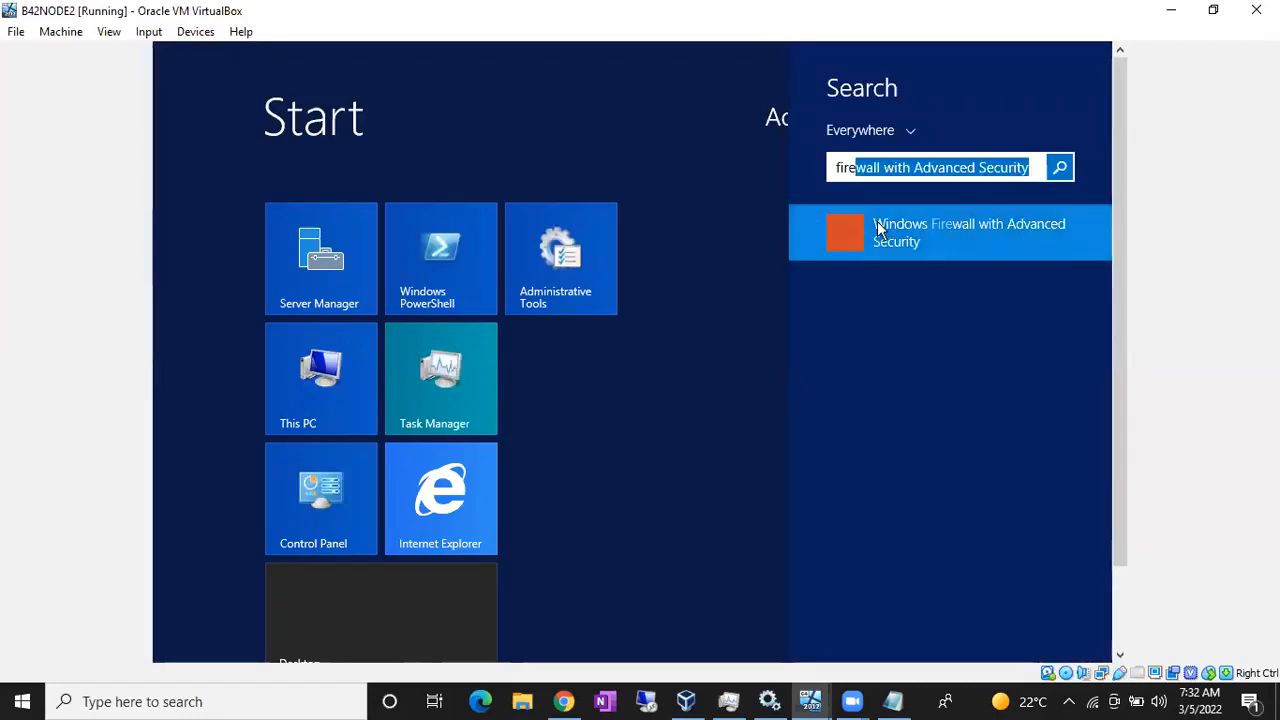
key(Return)
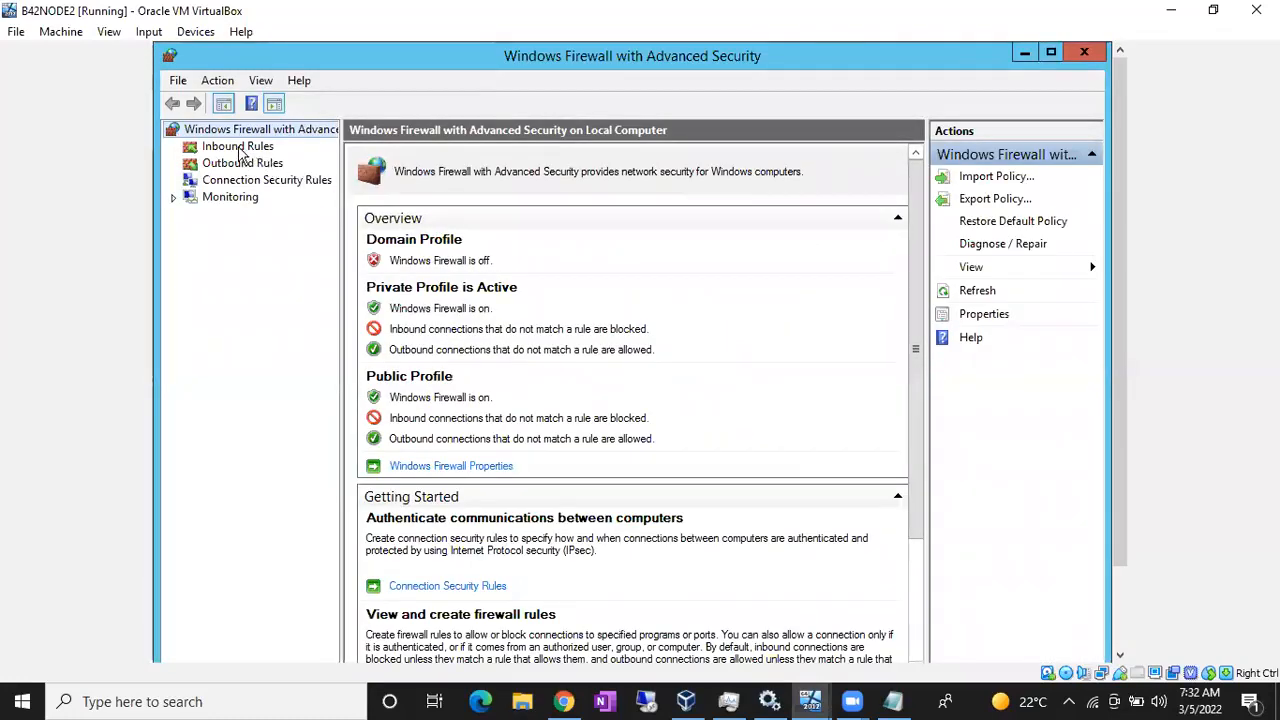
- Set the Private Profile firewall state to Off and apply it
click(418, 466)
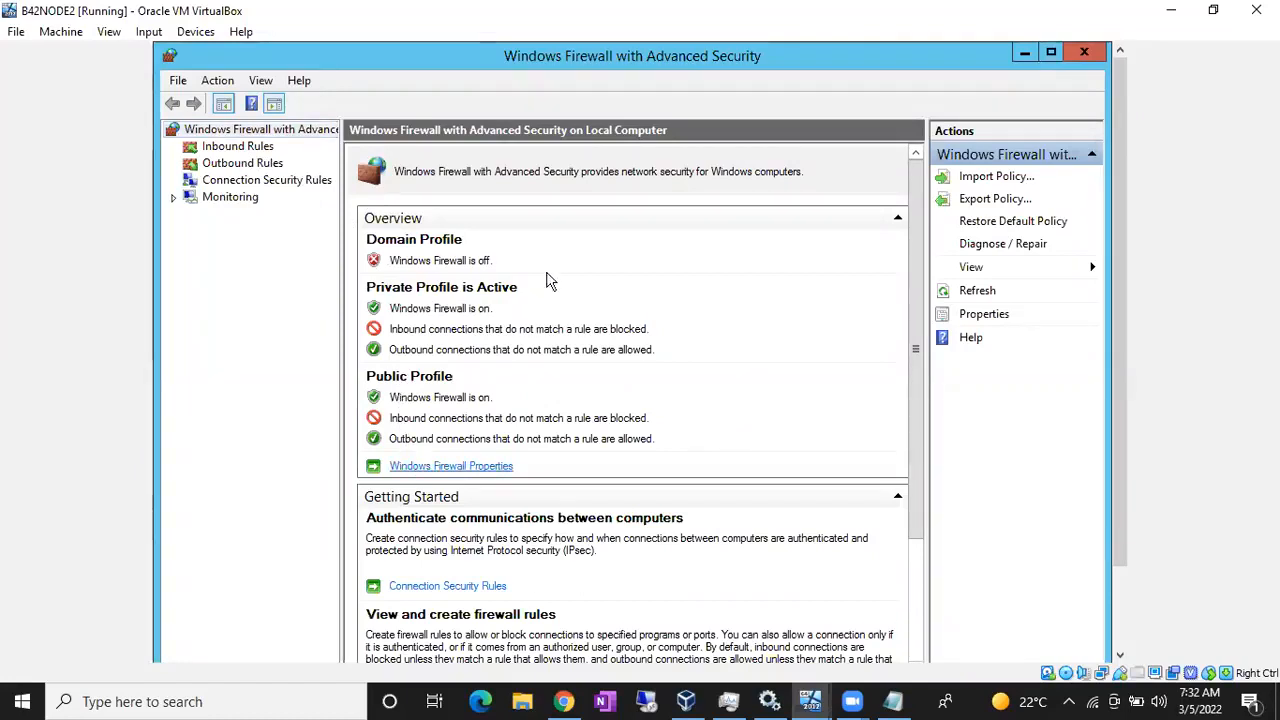
click(566, 213)
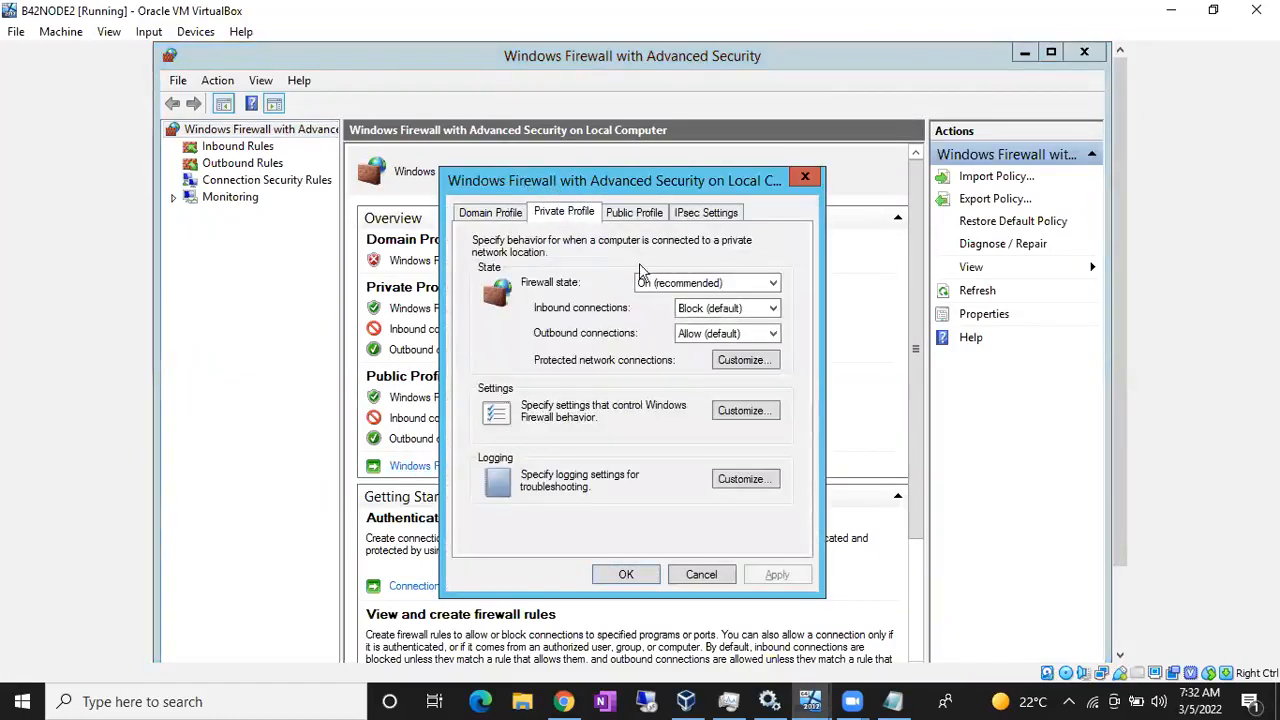
click(667, 285)
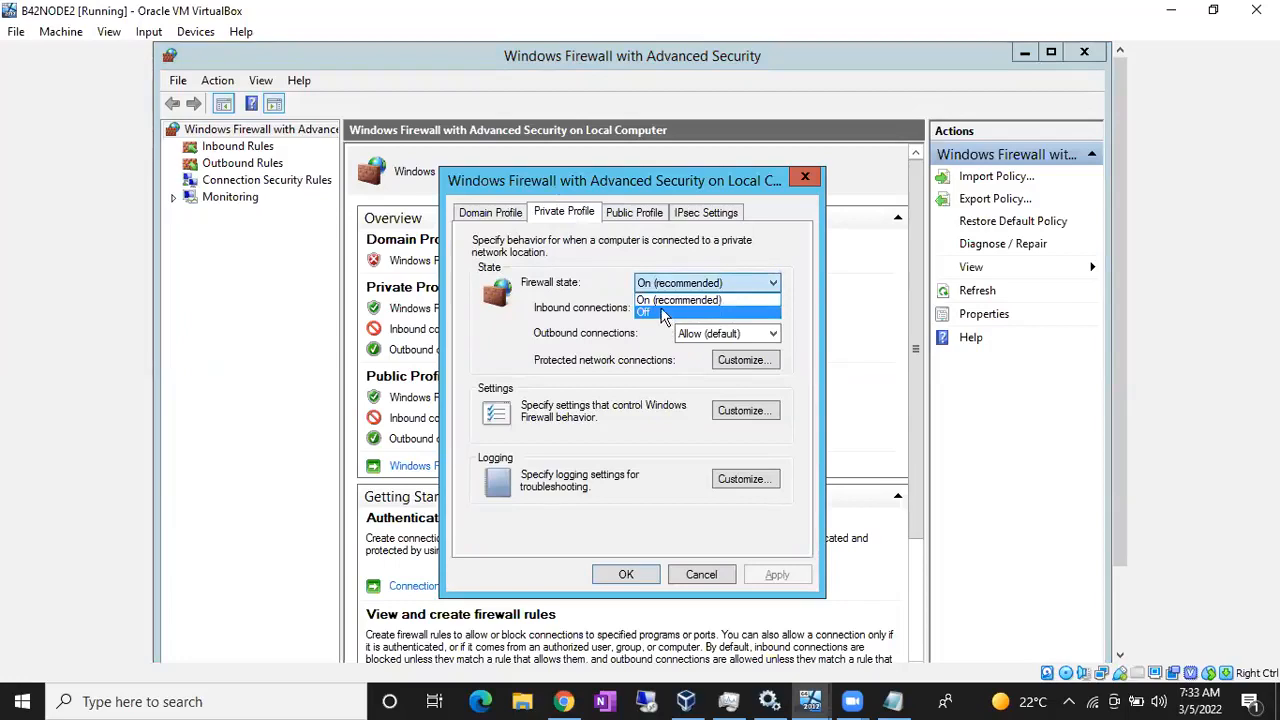
click(662, 314)
click(778, 574)
click(636, 574)
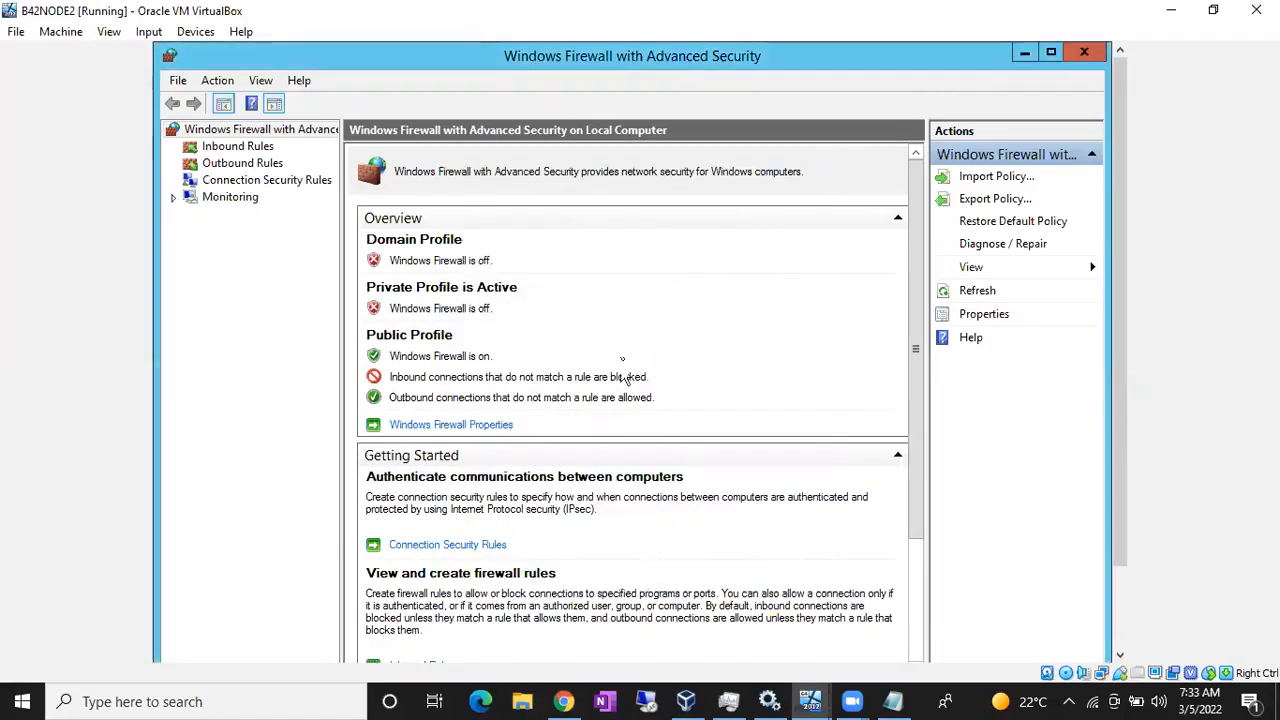
- Set the Public Profile firewall state to Off and apply it
click(488, 427)
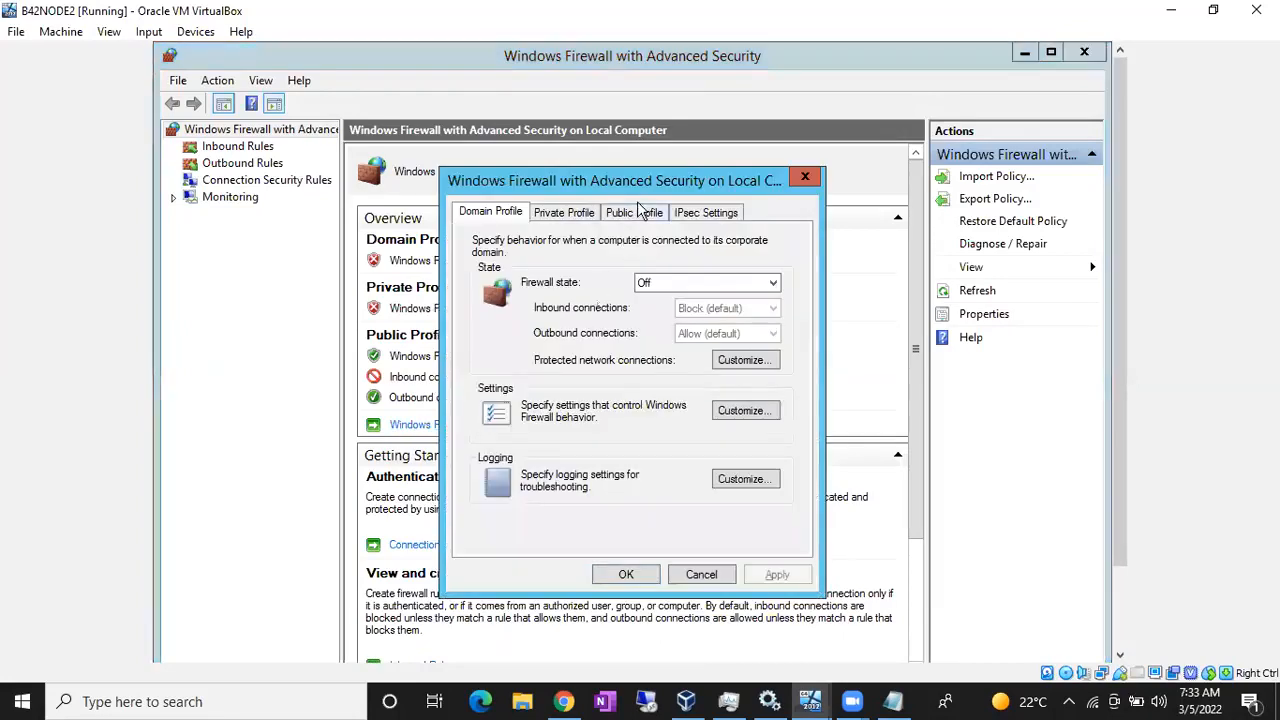
click(641, 211)
click(660, 284)
click(658, 313)
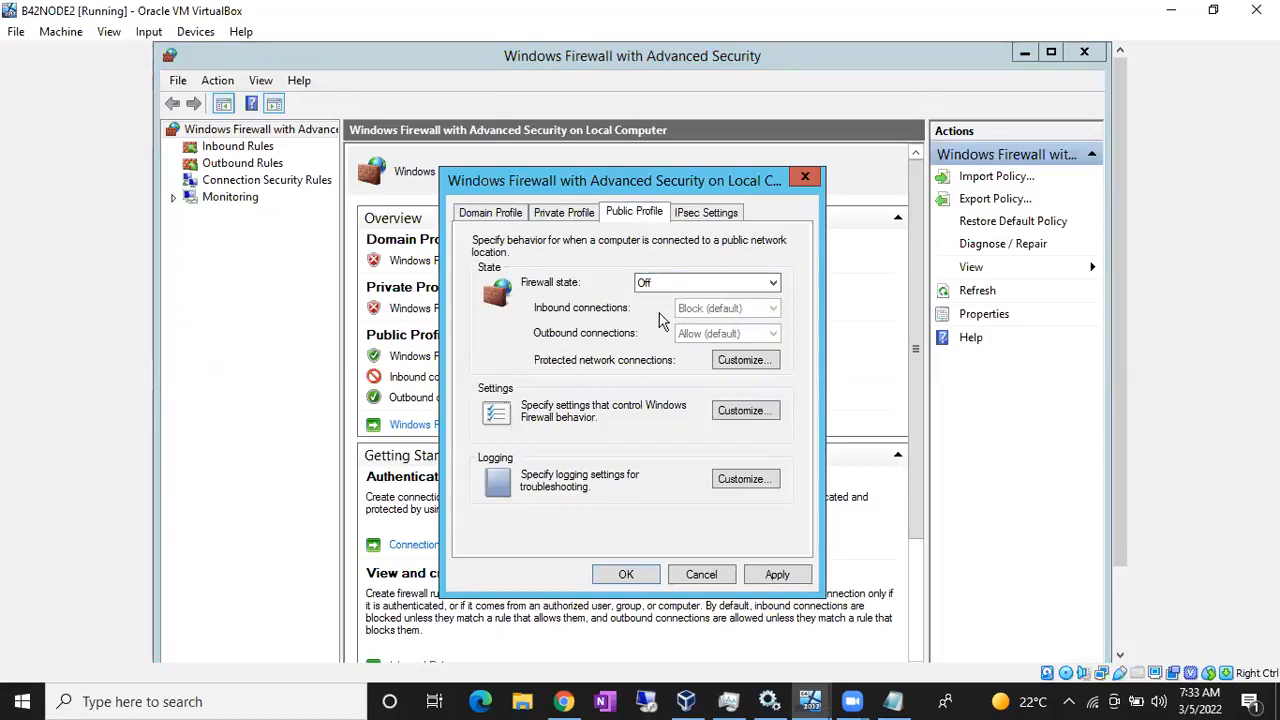
click(775, 575)
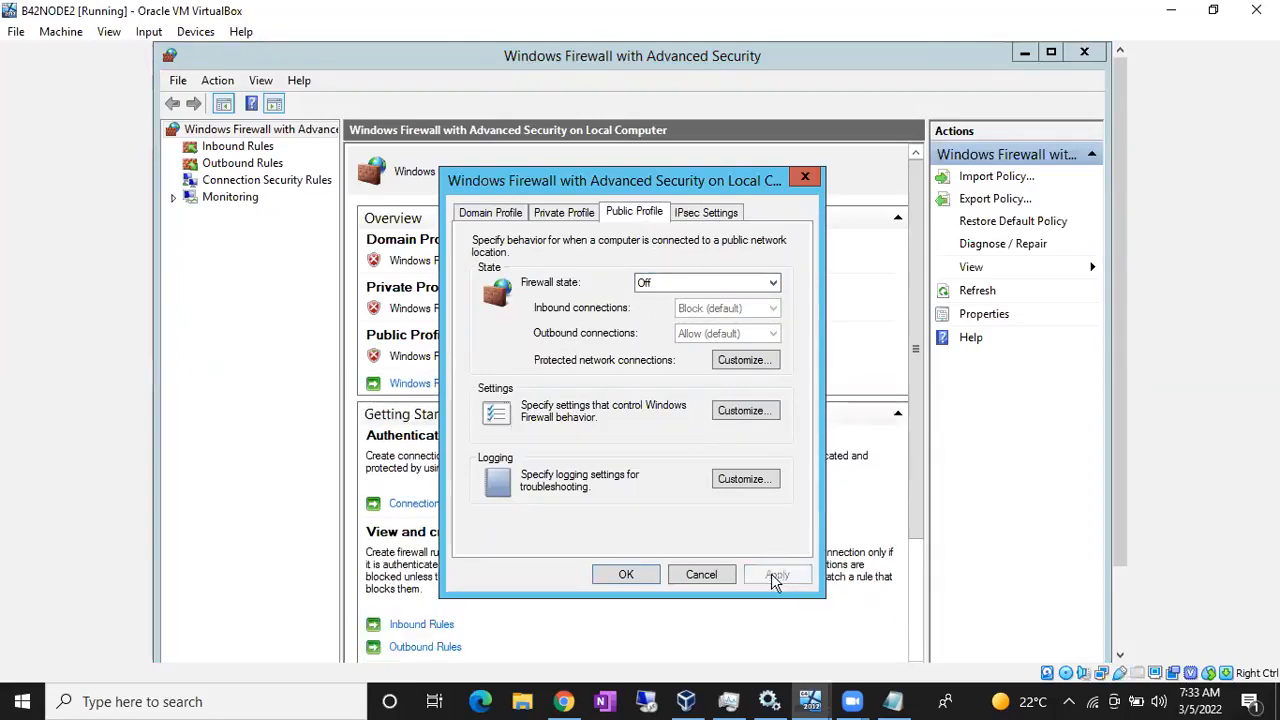
click(617, 575)
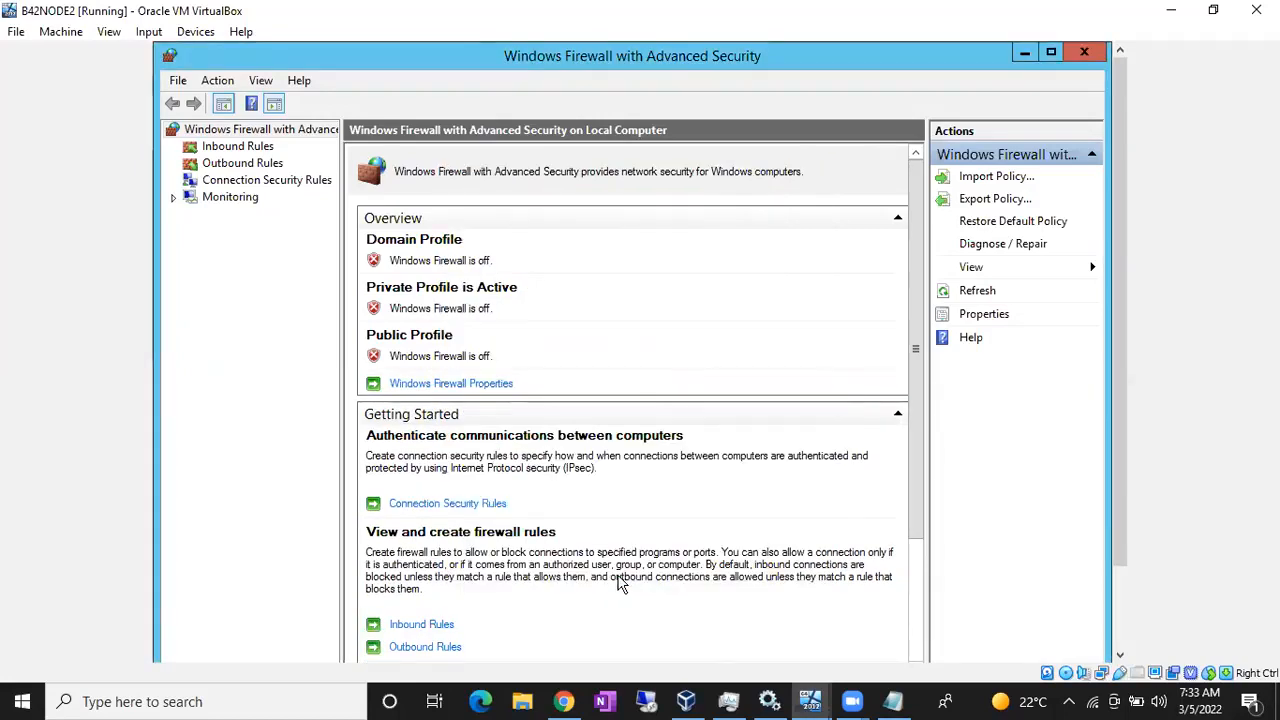
- In B42ActiveDirectory's command prompt, rerun ping 10.10.10.2, now getting 4 replies with 0% loss
mouse_move(812, 701)
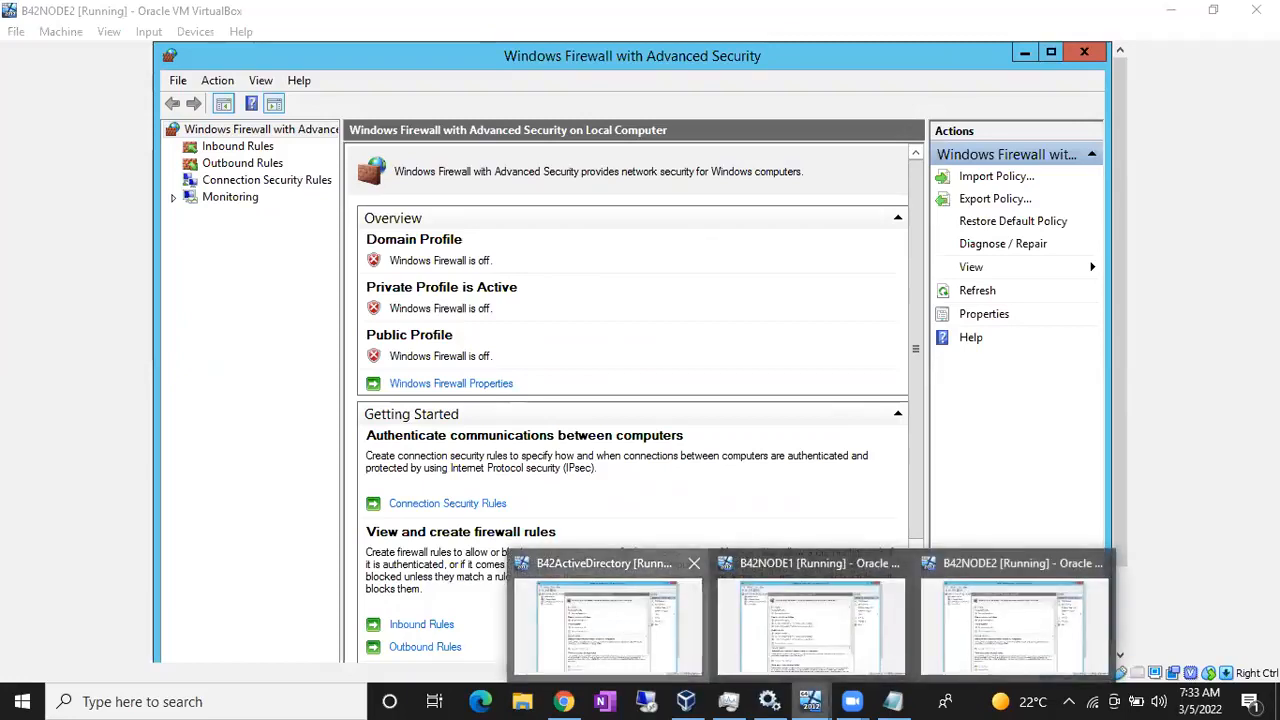
click(624, 615)
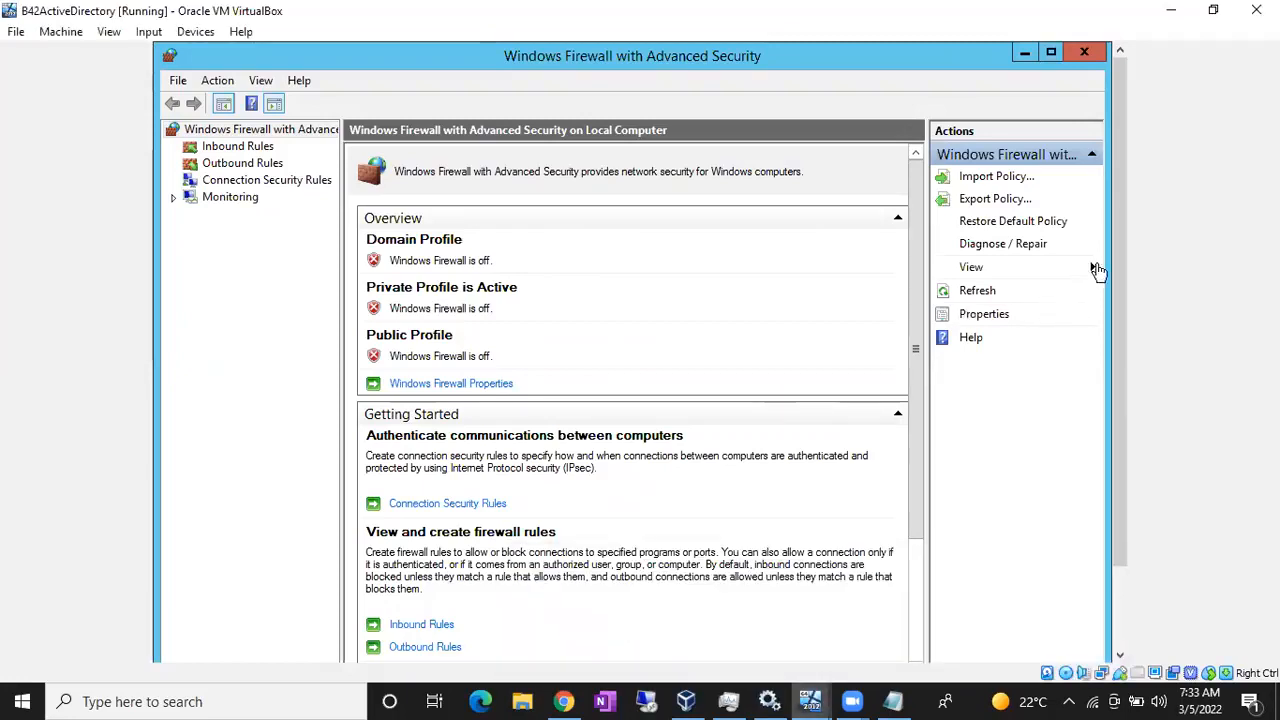
scroll(1115, 274, down, 3)
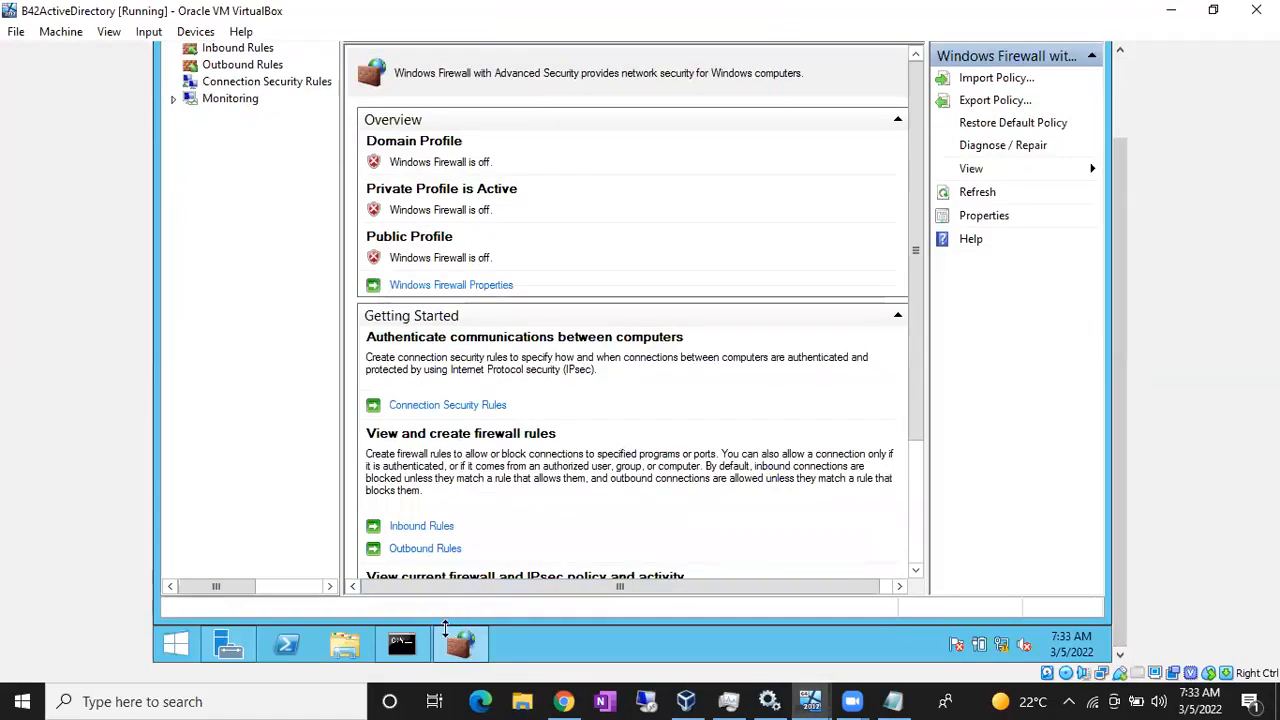
click(416, 647)
key(Up)
key(Return)
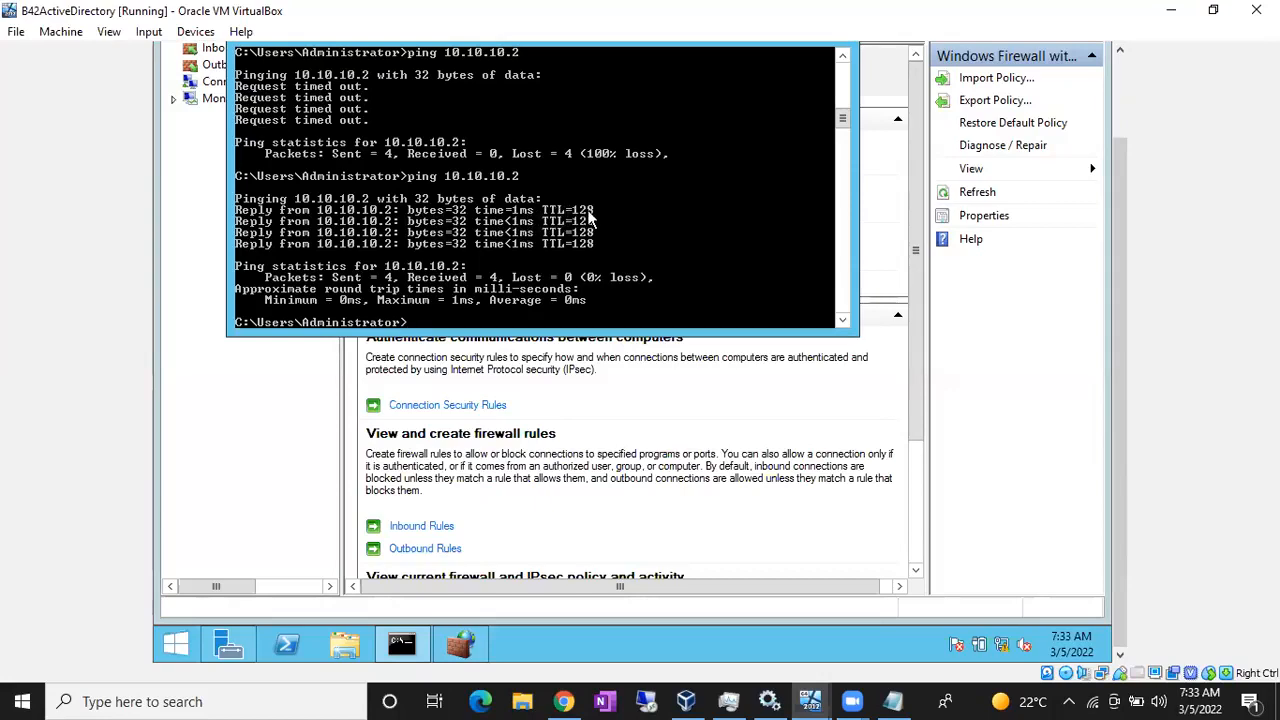
- Ping 10.10.10.1, which still times out
key(Up)
key(BackSpace)
text(10.10.10.)
key(Return)
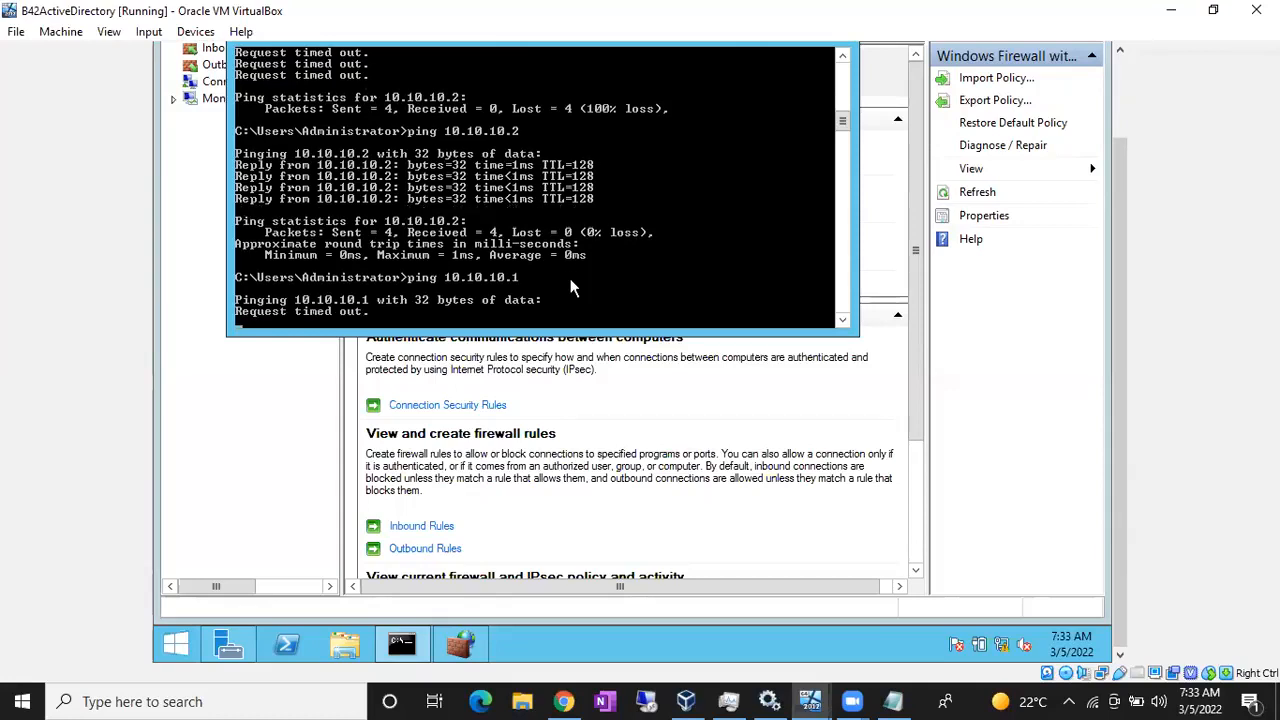
click(810, 701)
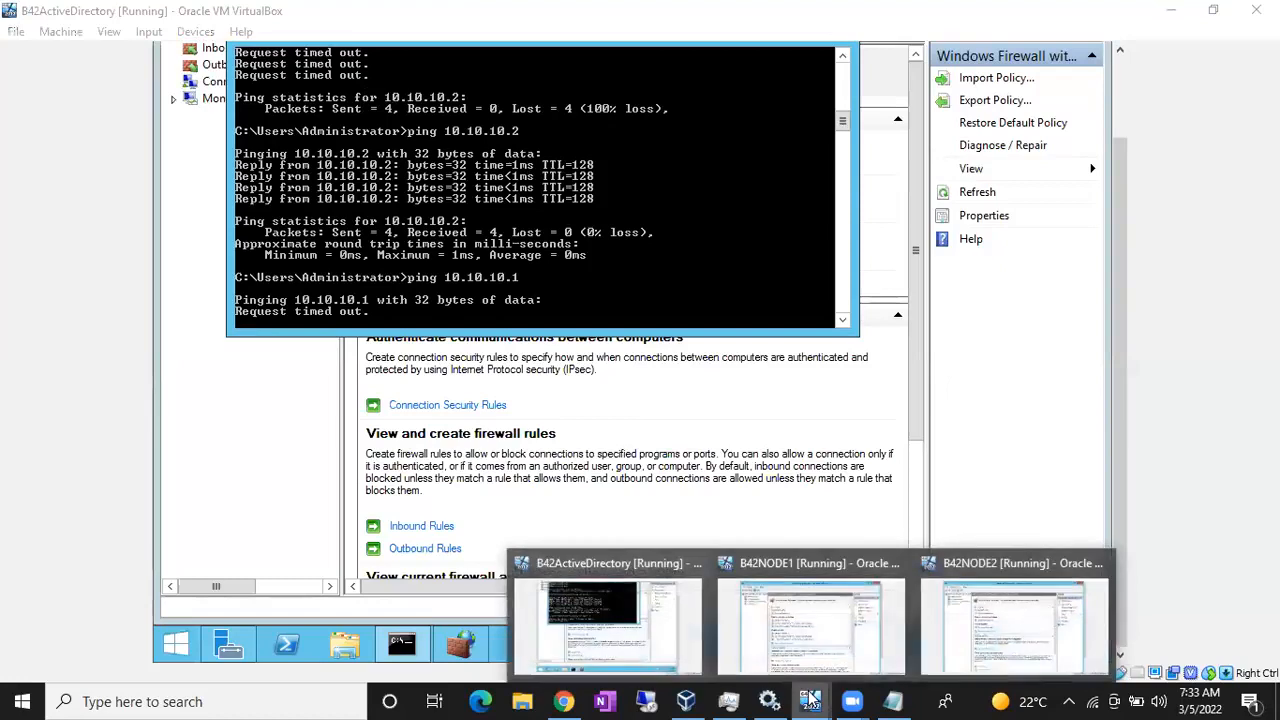
- On B42NODE1, set the Windows Firewall Private Profile state to Off and apply
click(805, 636)
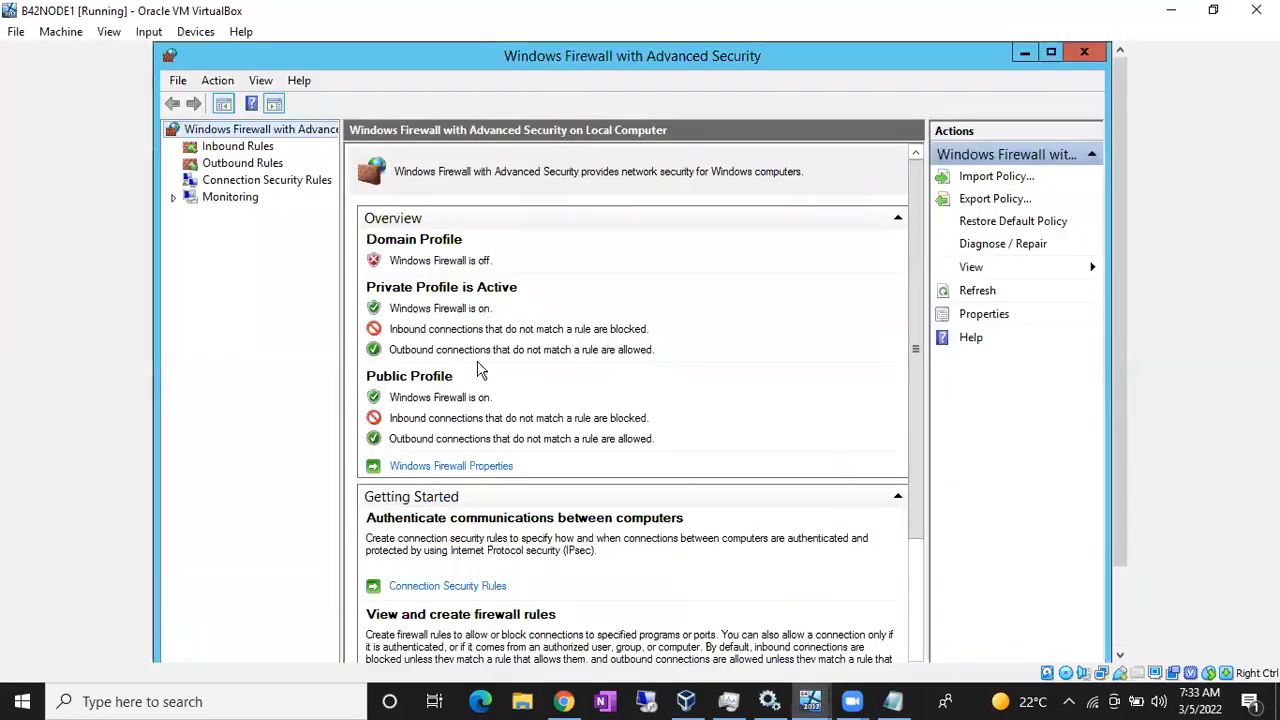
click(460, 468)
click(558, 220)
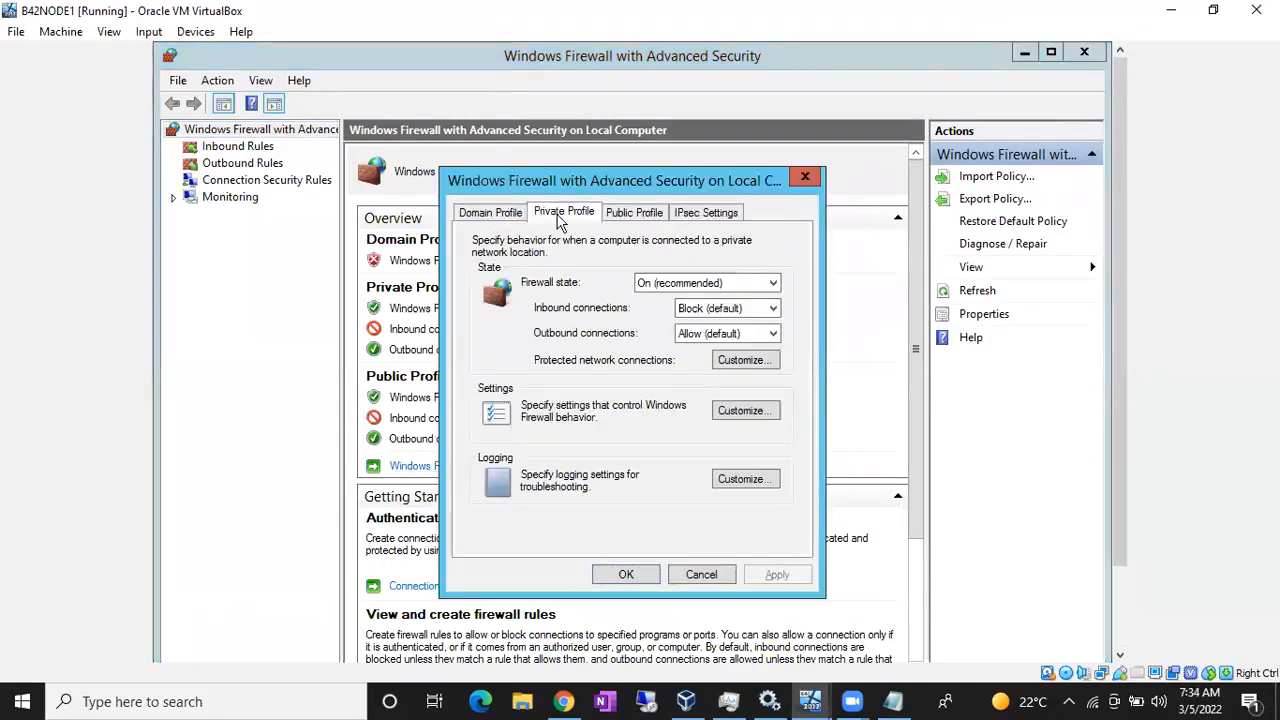
click(665, 283)
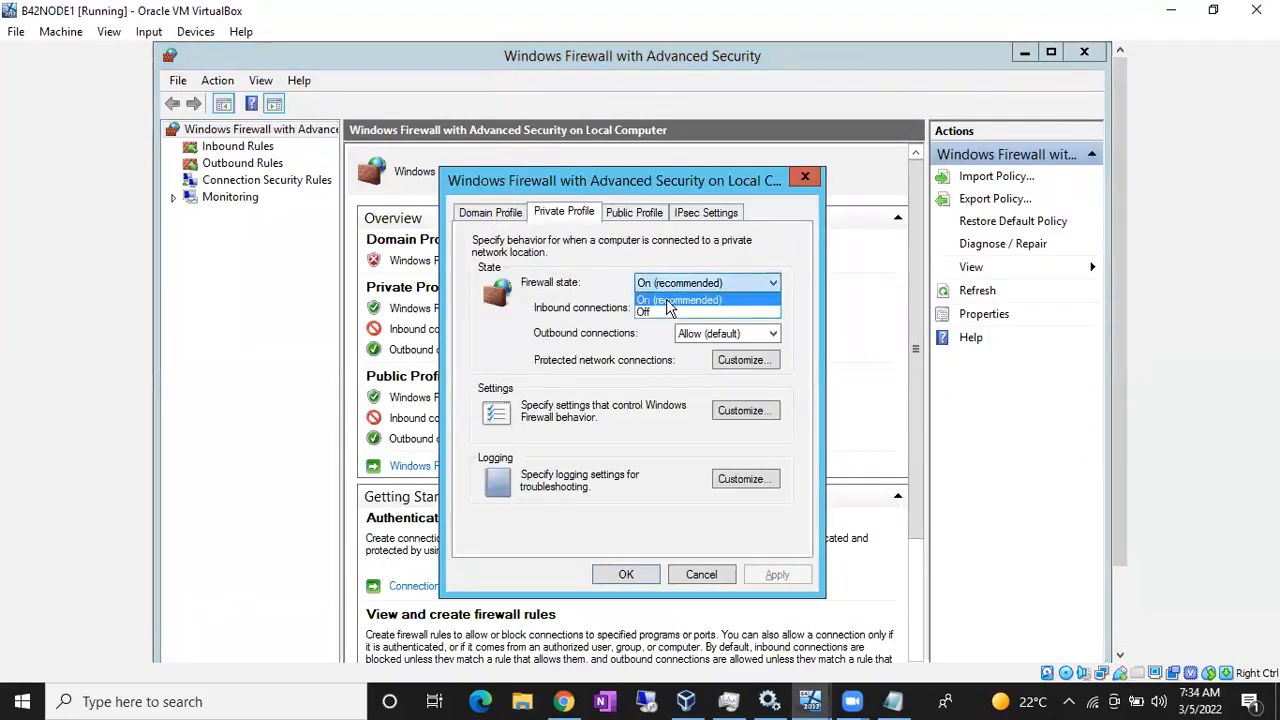
click(668, 314)
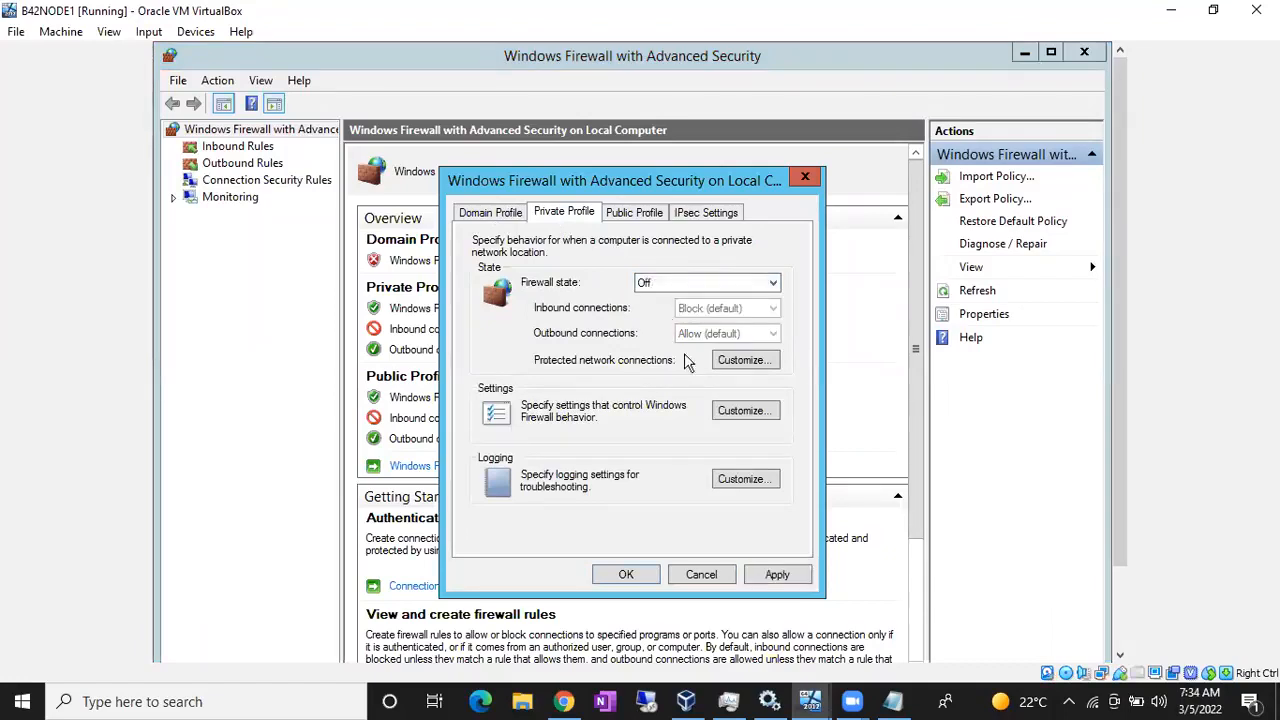
click(777, 575)
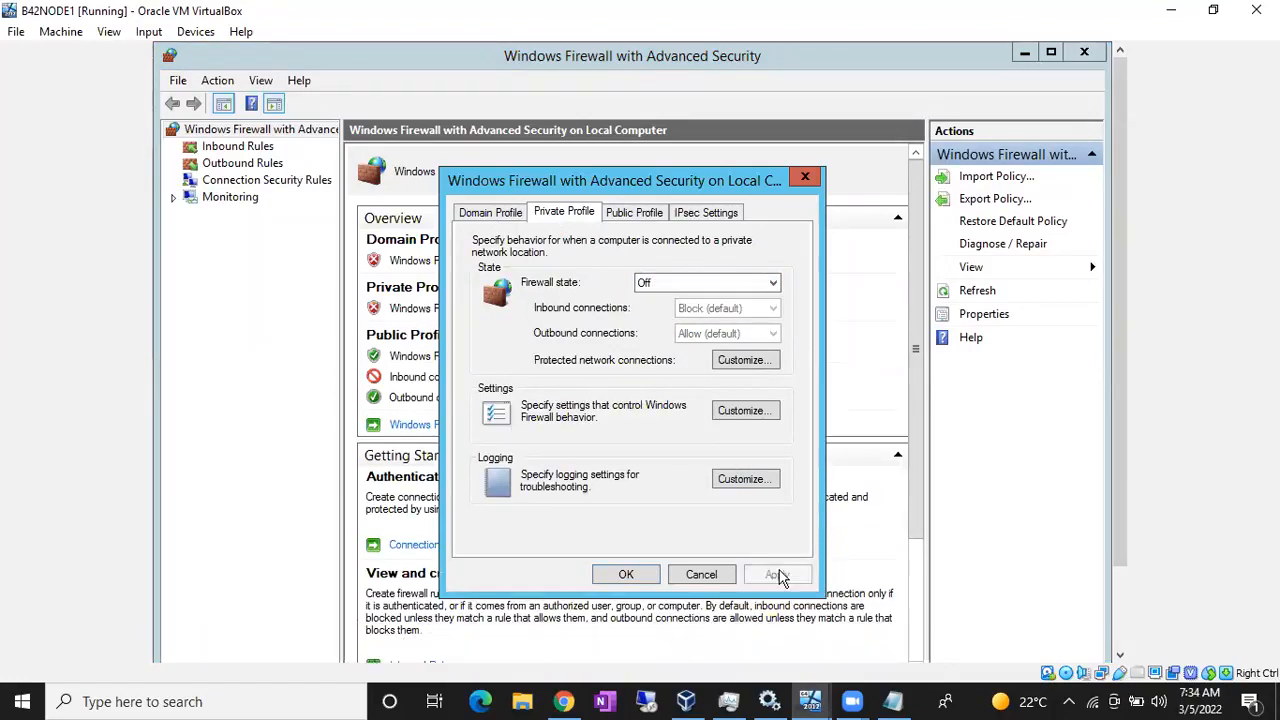
- Set the Public Profile firewall state to Off as well, apply and confirm with OK
click(622, 218)
click(640, 285)
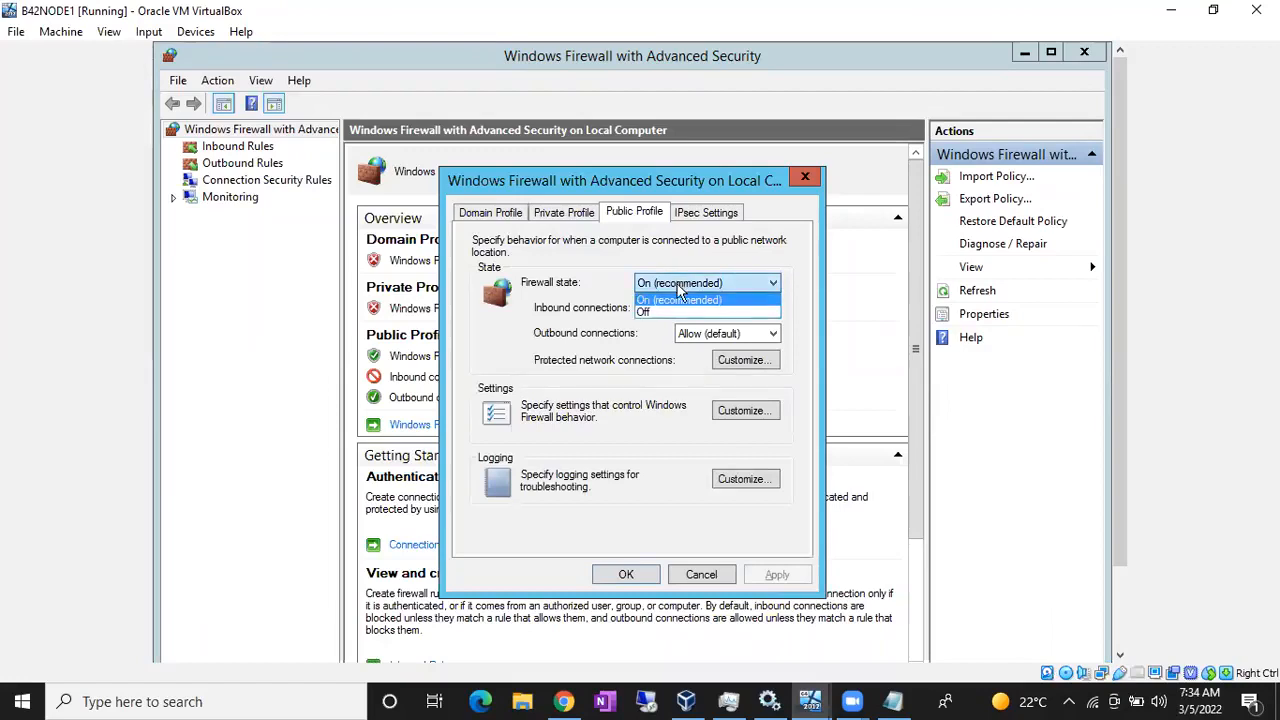
click(676, 312)
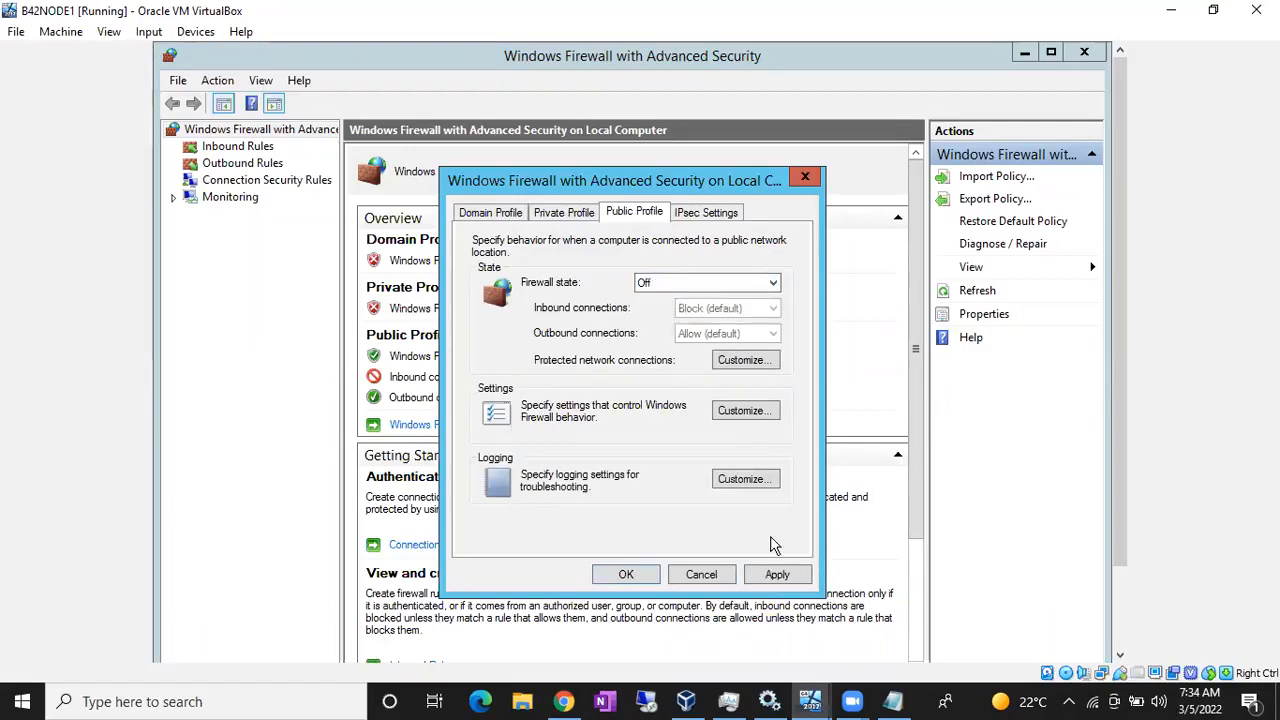
click(776, 578)
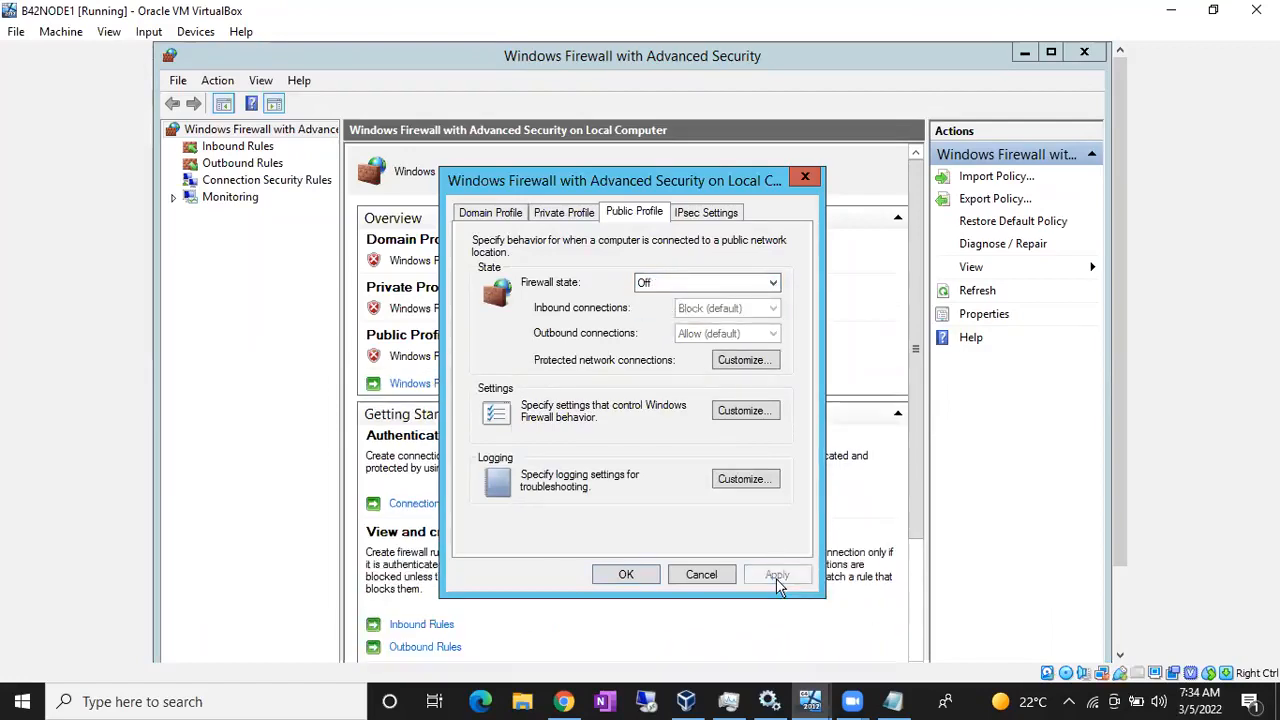
click(626, 574)
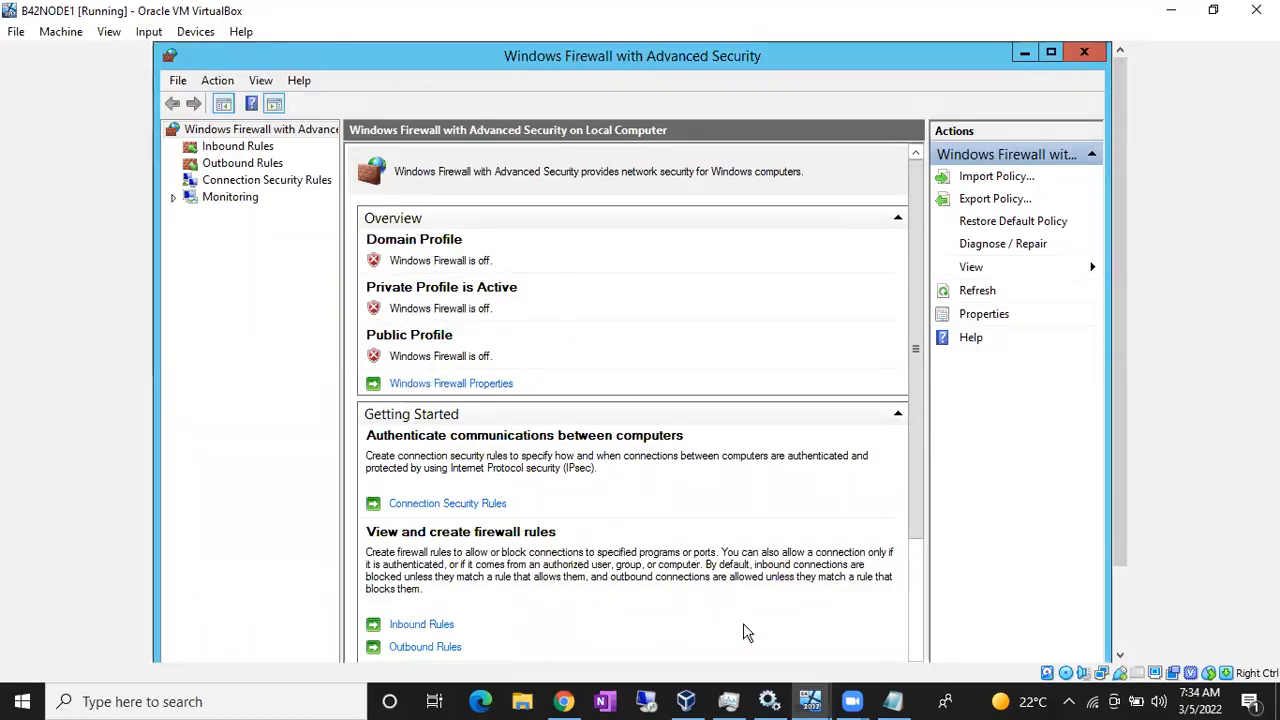
click(810, 701)
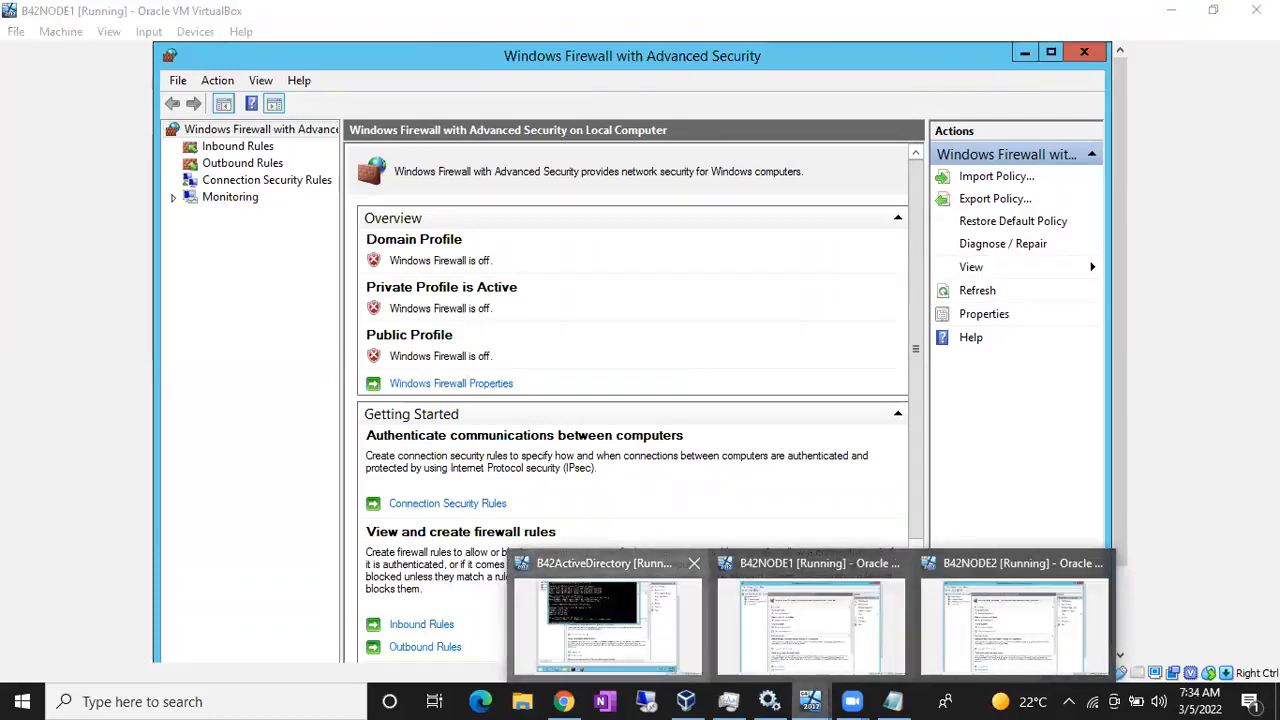
- On B42ActiveDirectory, rerun the ping to 10.10.10.1
click(607, 620)
key(Up)
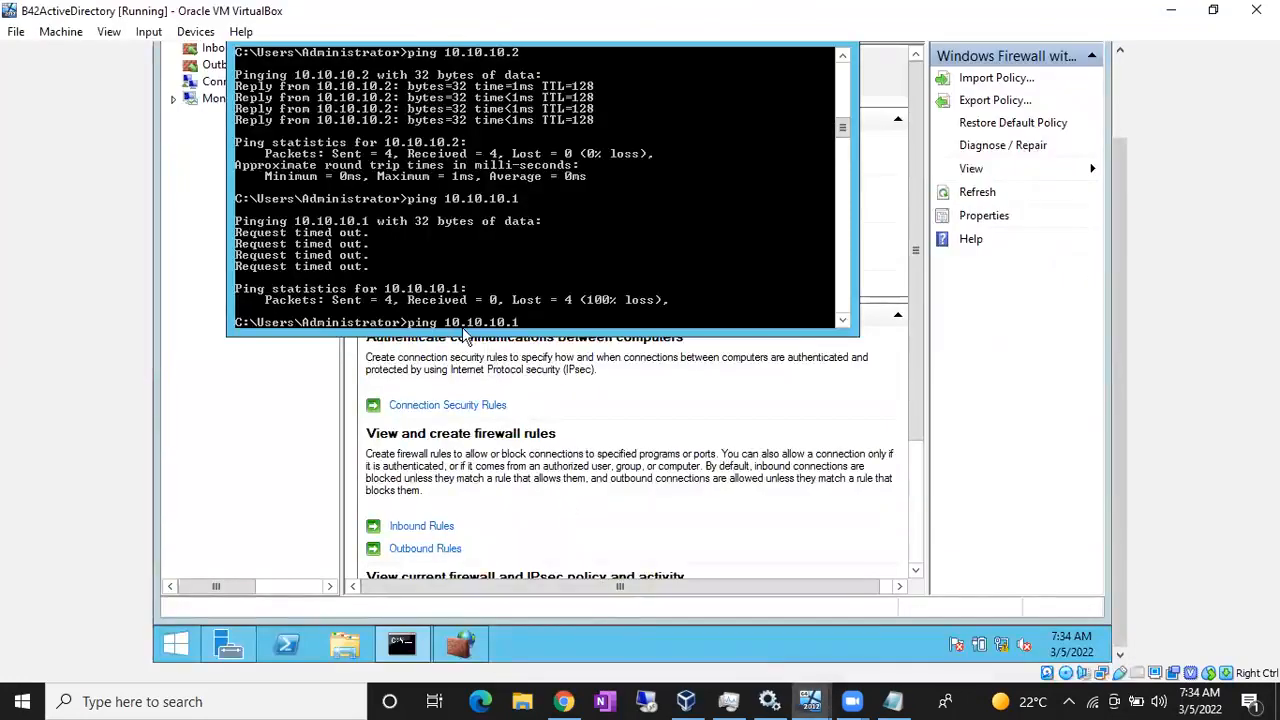
key(Return)
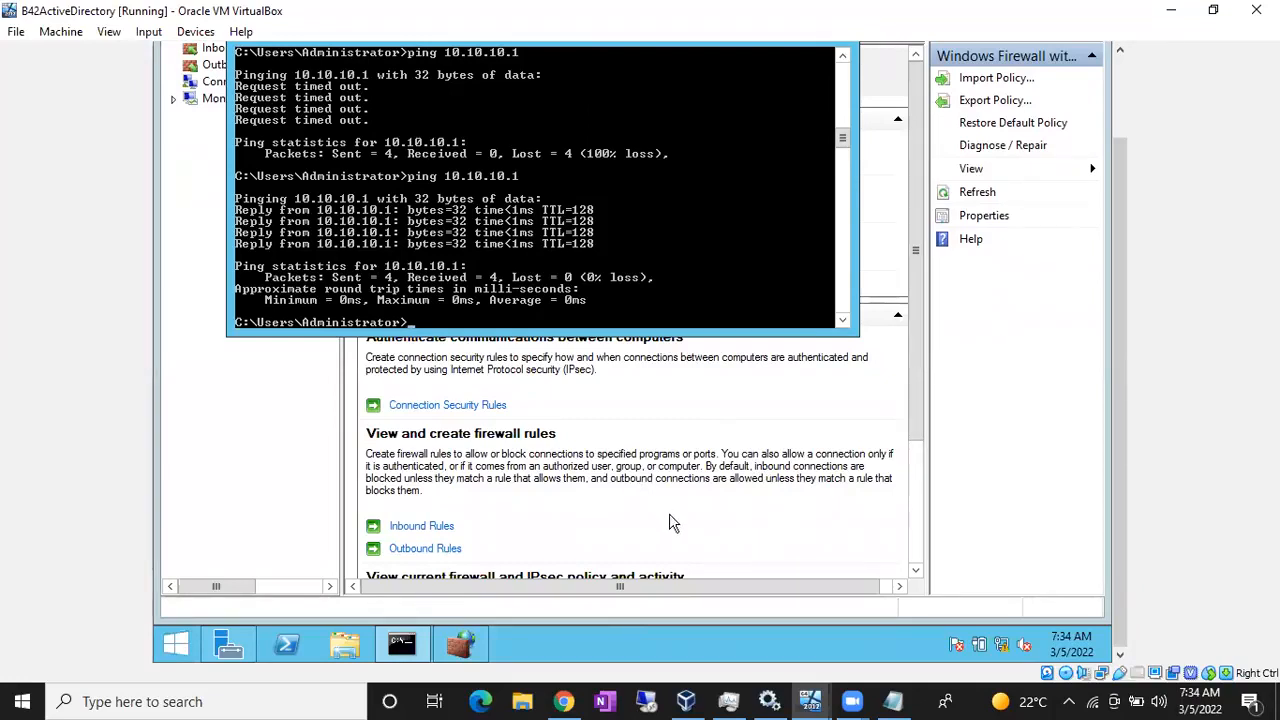
- Run services.msc to open the Services console
key(super+r)
text(services.msc)
key(Return)
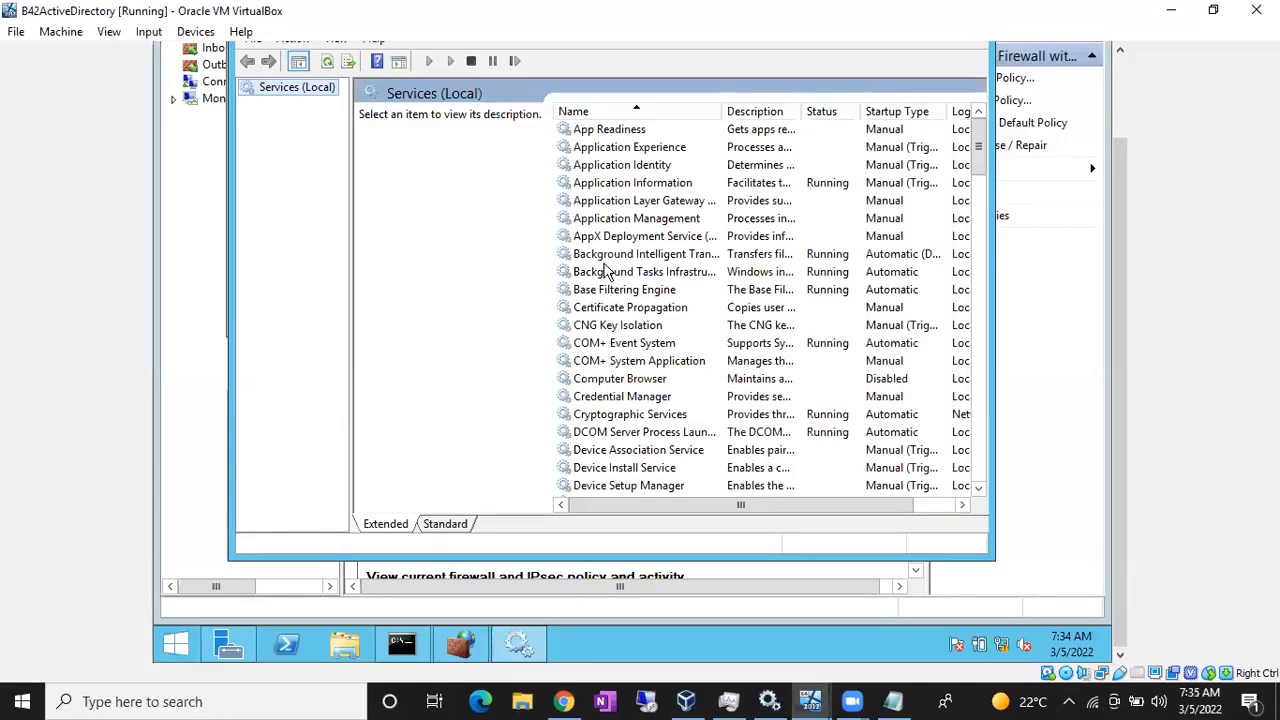
- Find the Windows Firewall service in Services and open its properties
click(605, 271)
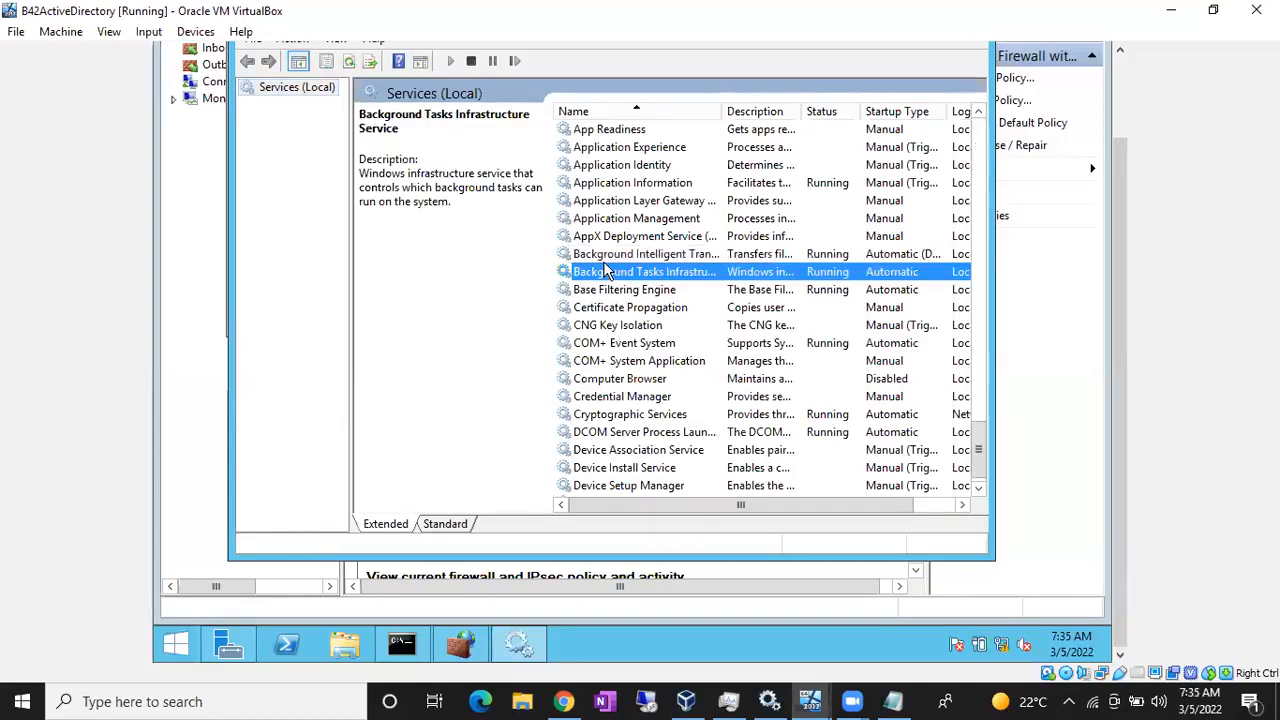
key(w)
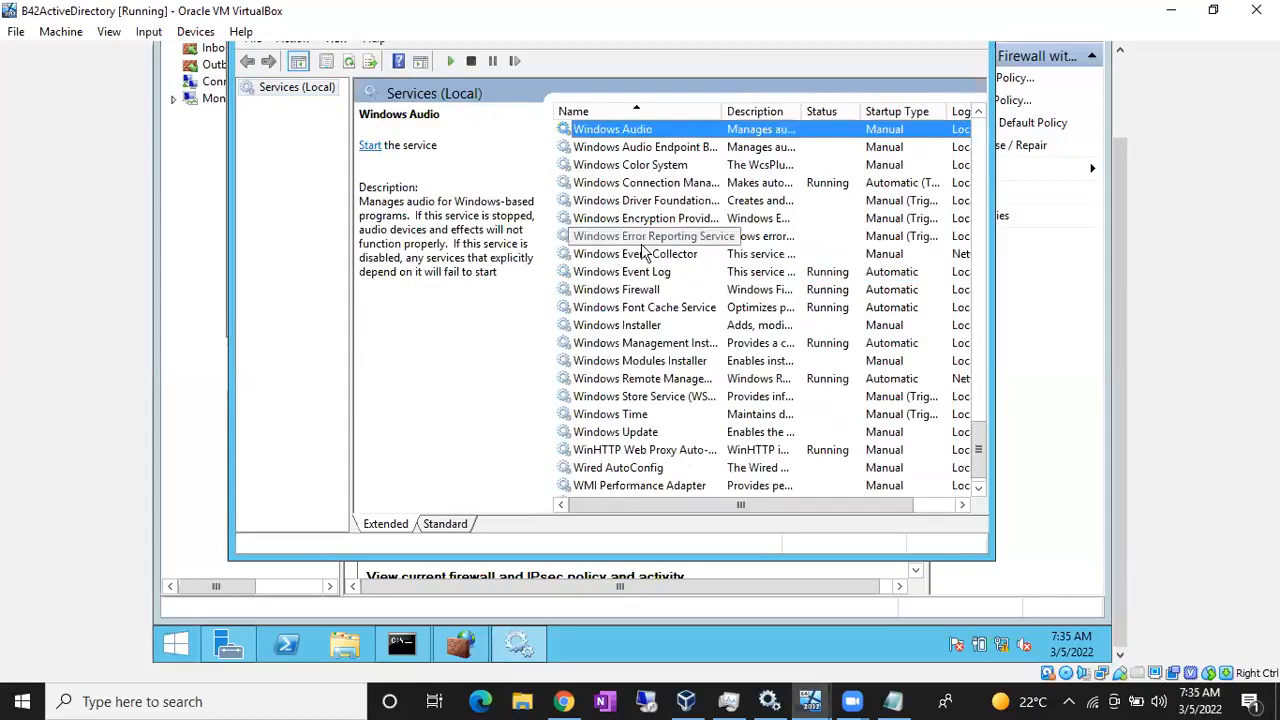
click(632, 292)
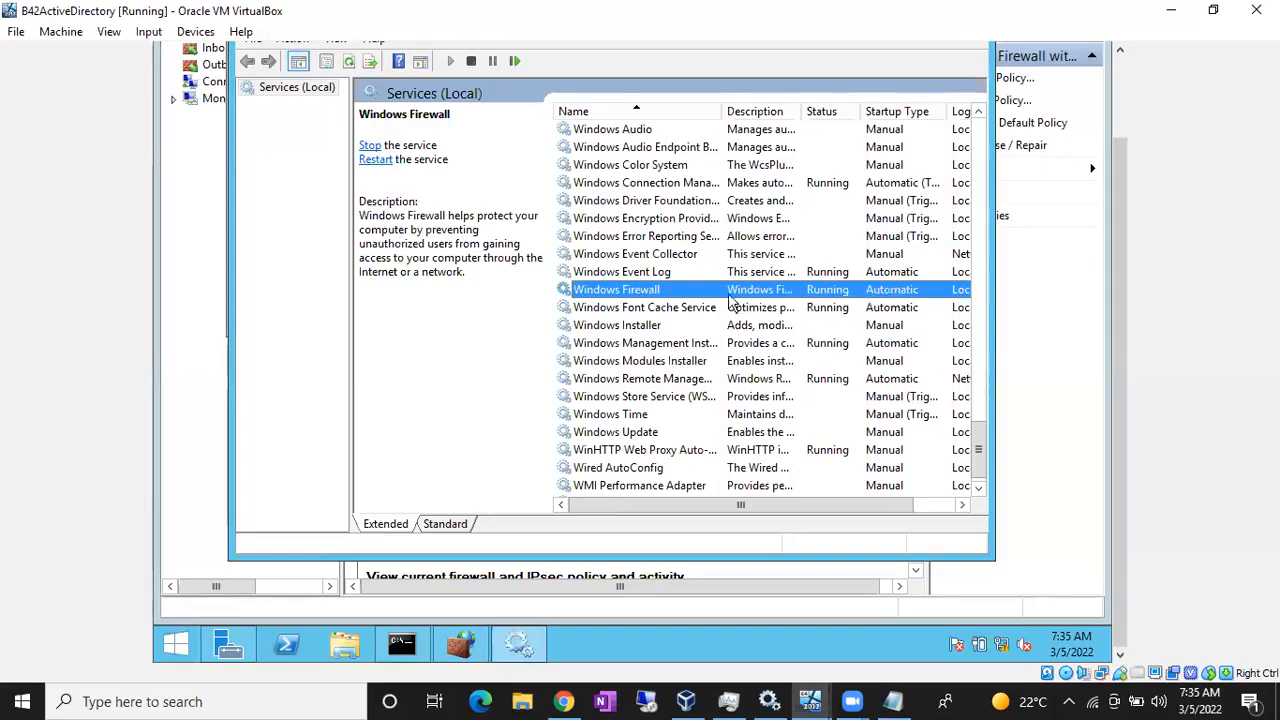
right_click(650, 292)
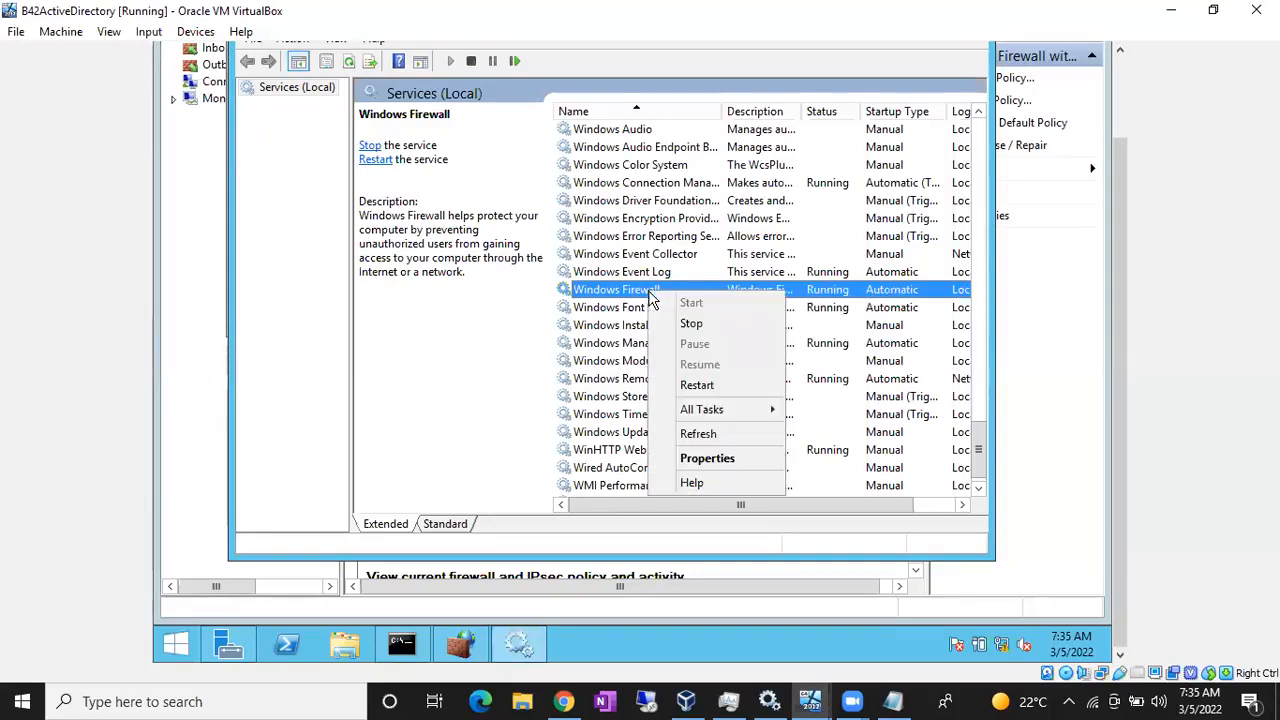
click(713, 456)
- Try Disabled as startup type but cancel, then minimize Services to see the ping replies
click(600, 270)
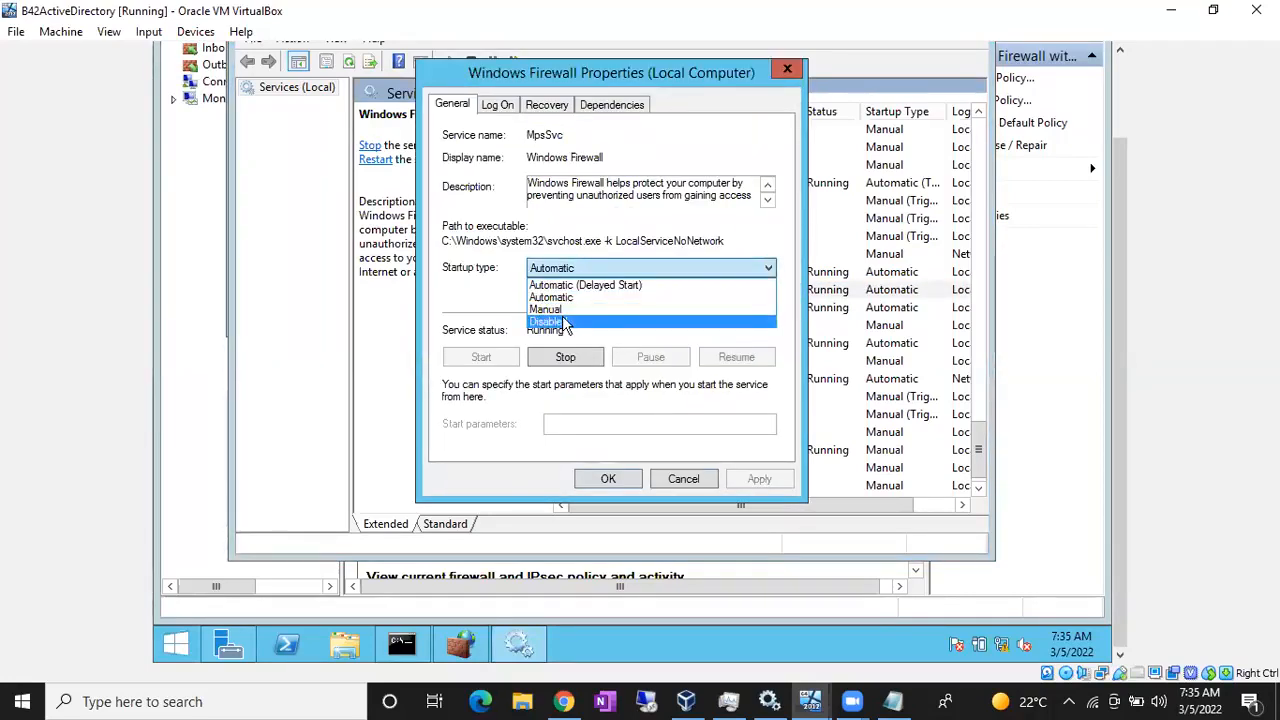
click(563, 321)
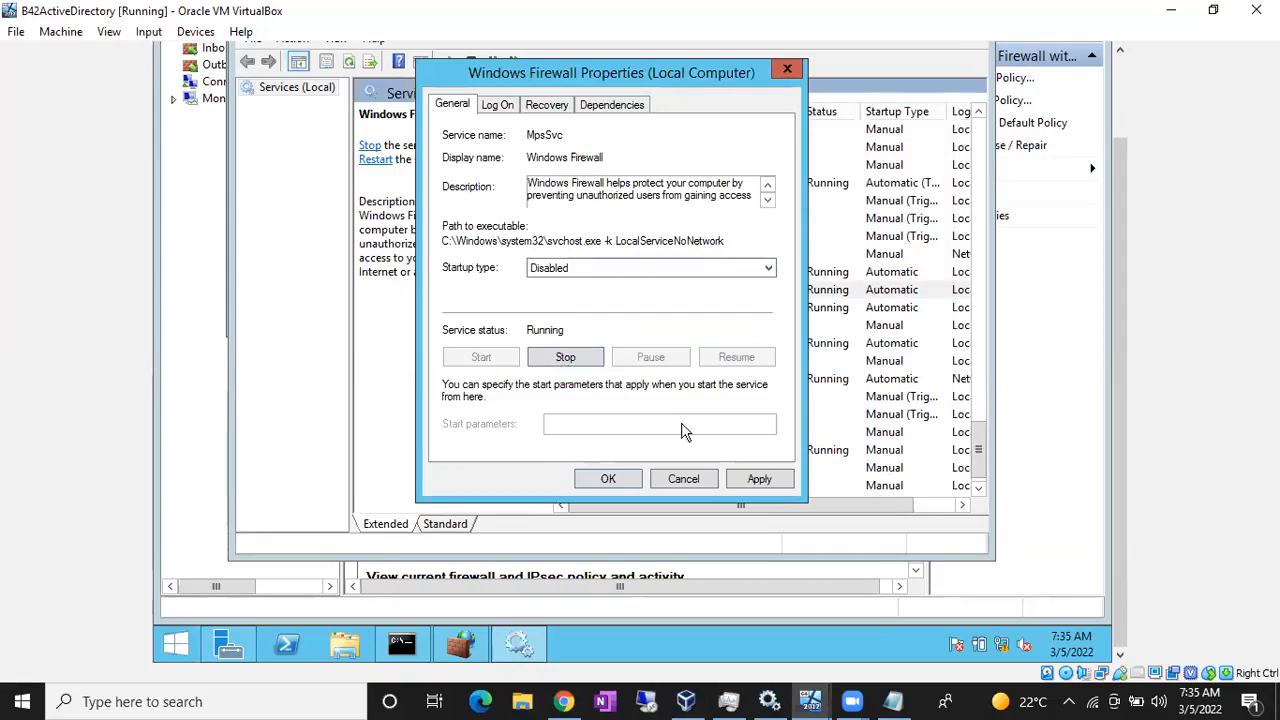
click(684, 479)
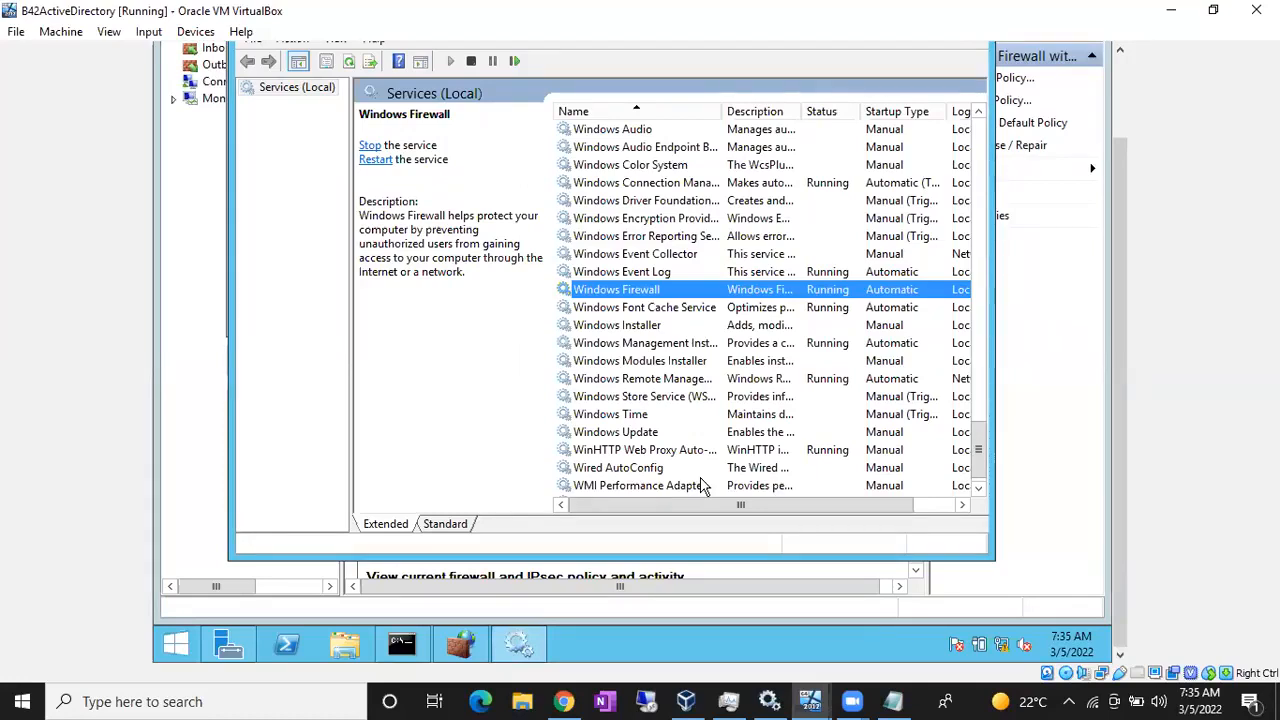
drag(1121, 412, 1108, 314)
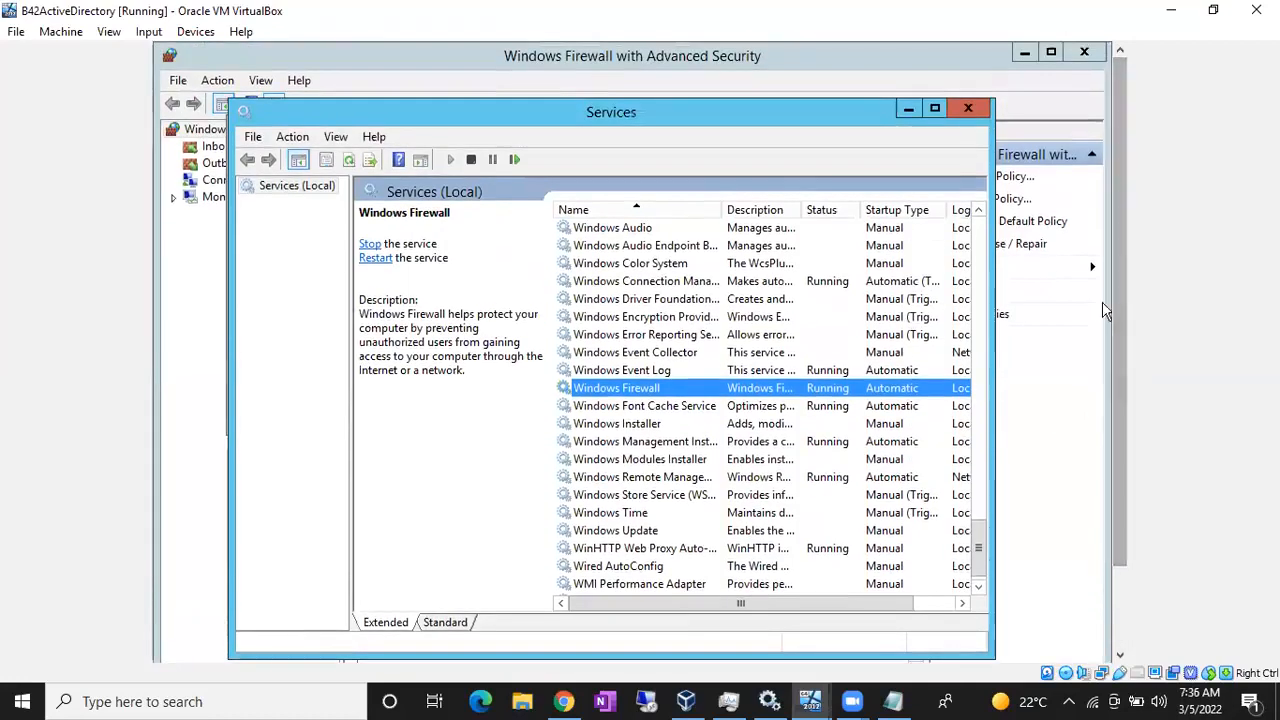
click(912, 112)
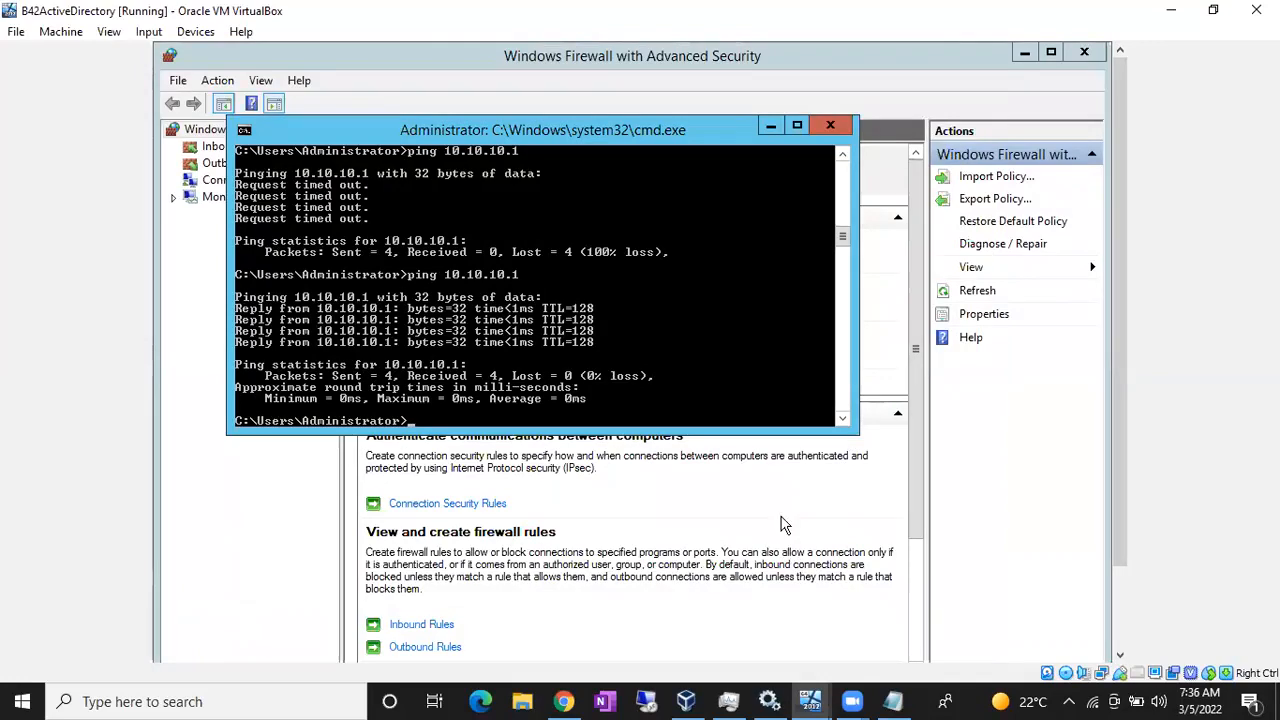
- In Notepad, highlight the AD 10.10.10.100, Node1 10.10.10.1 and Node 2 10.10.10.2 addresses
click(897, 701)
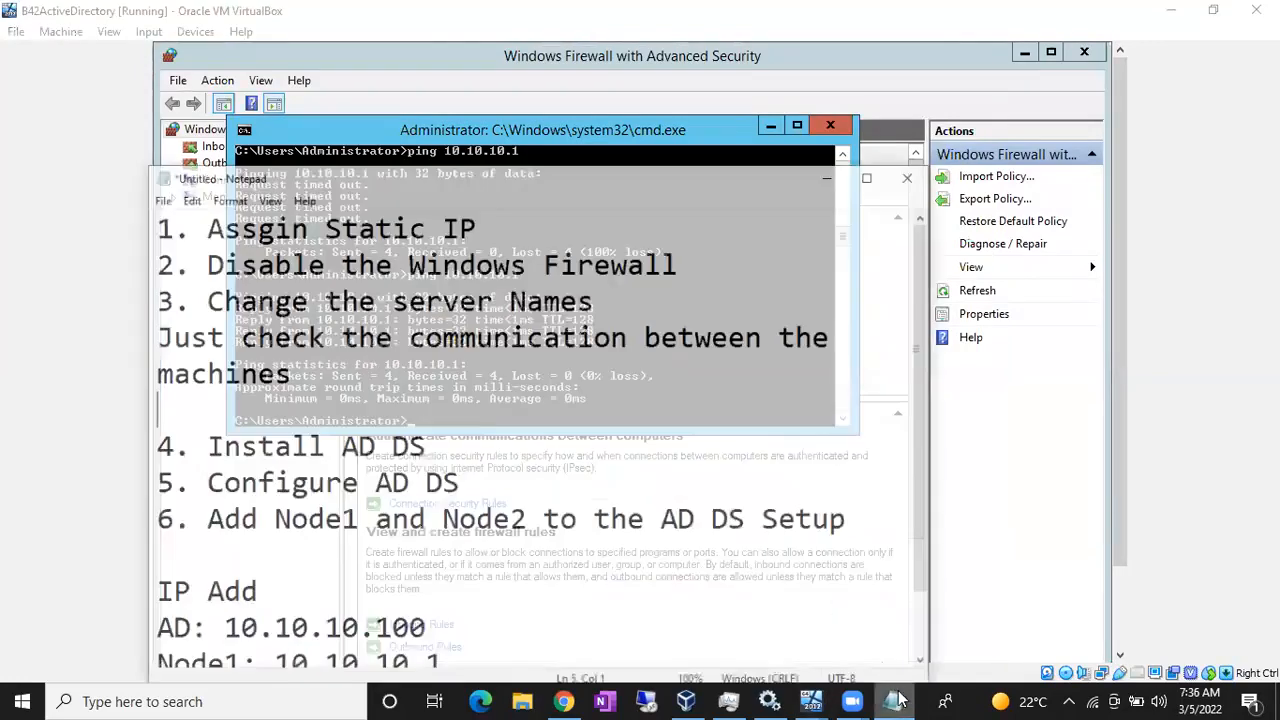
scroll(277, 470, down, 1)
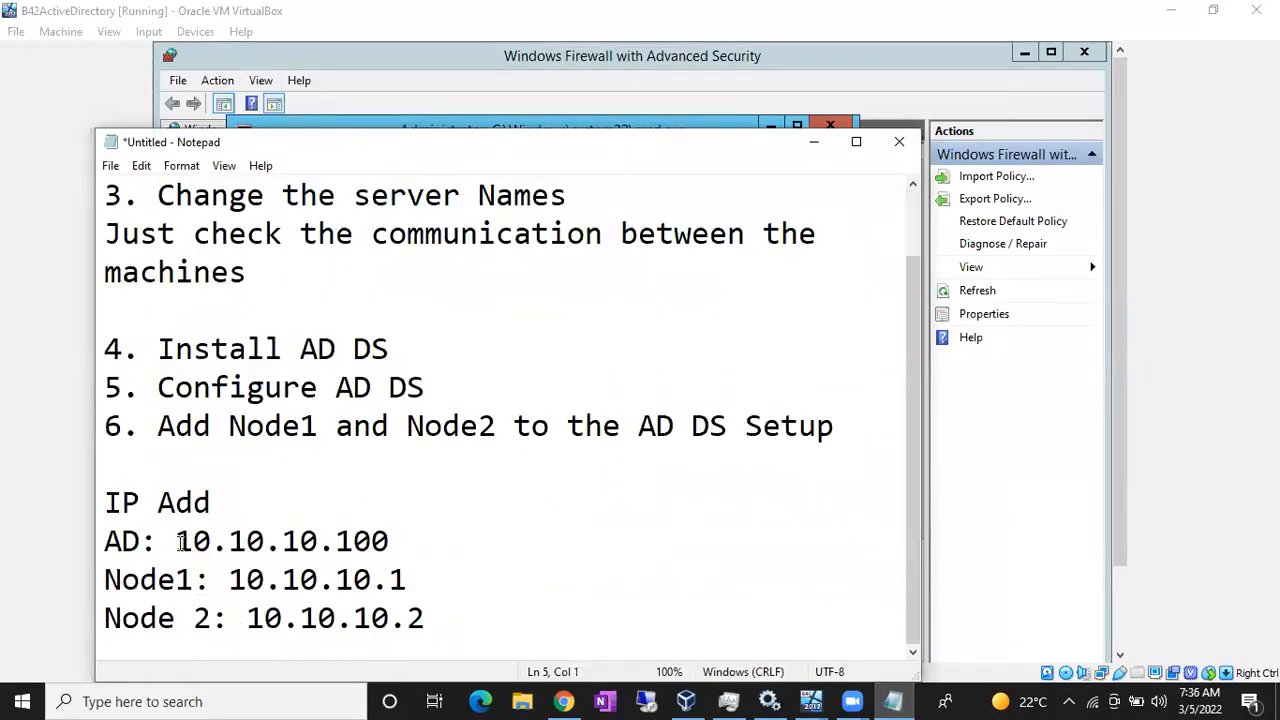
drag(172, 541, 370, 541)
drag(245, 580, 388, 588)
drag(264, 620, 229, 580)
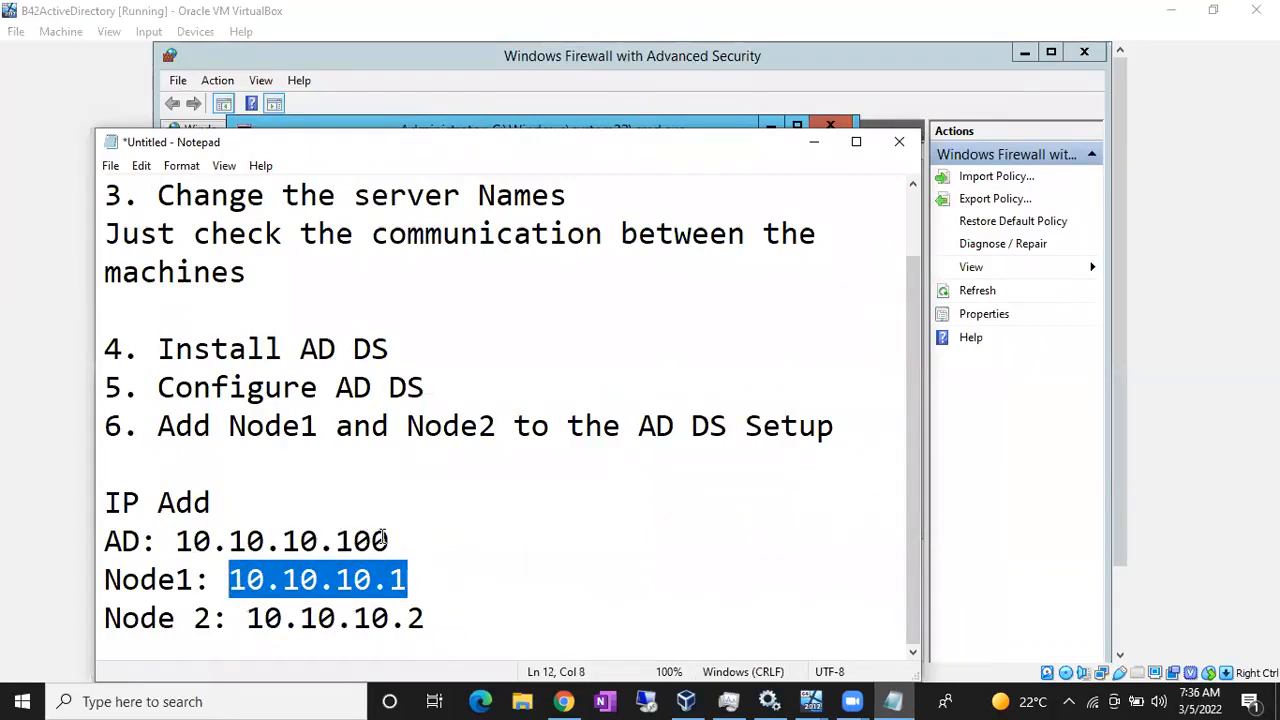
drag(389, 541, 301, 541)
drag(334, 618, 247, 620)
click(446, 620)
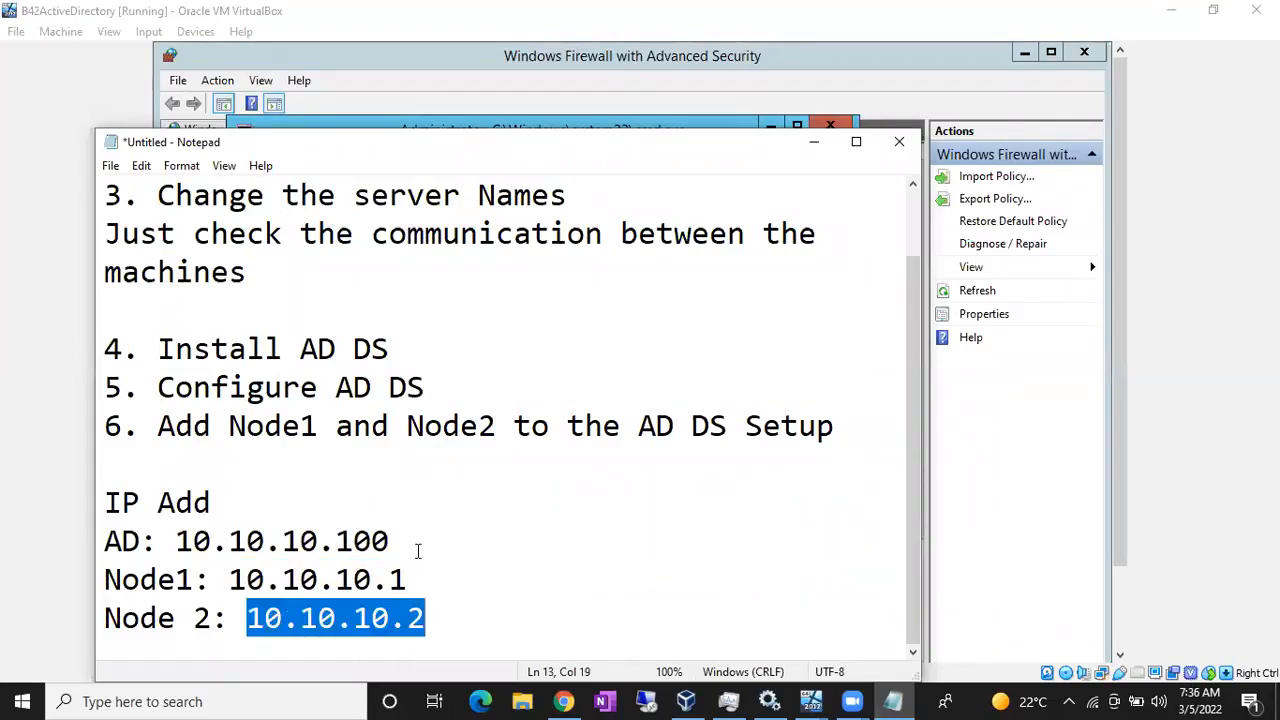
drag(389, 541, 301, 541)
drag(408, 580, 323, 580)
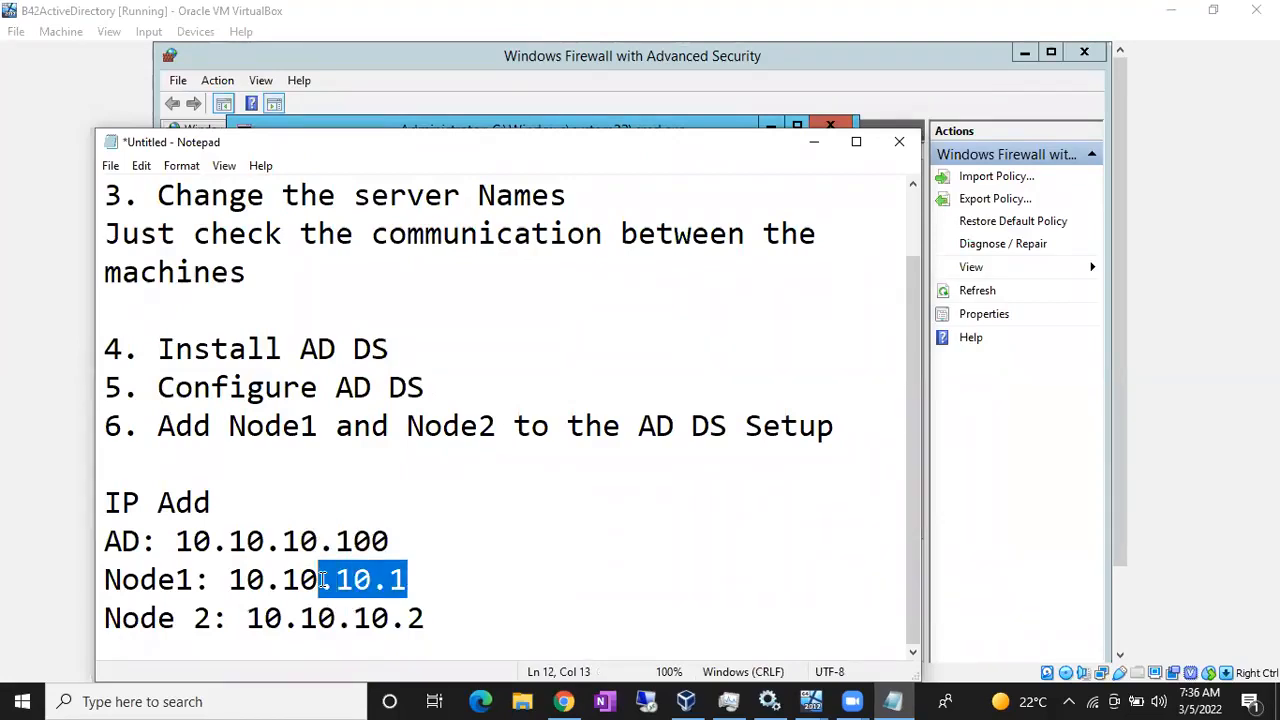
click(810, 701)
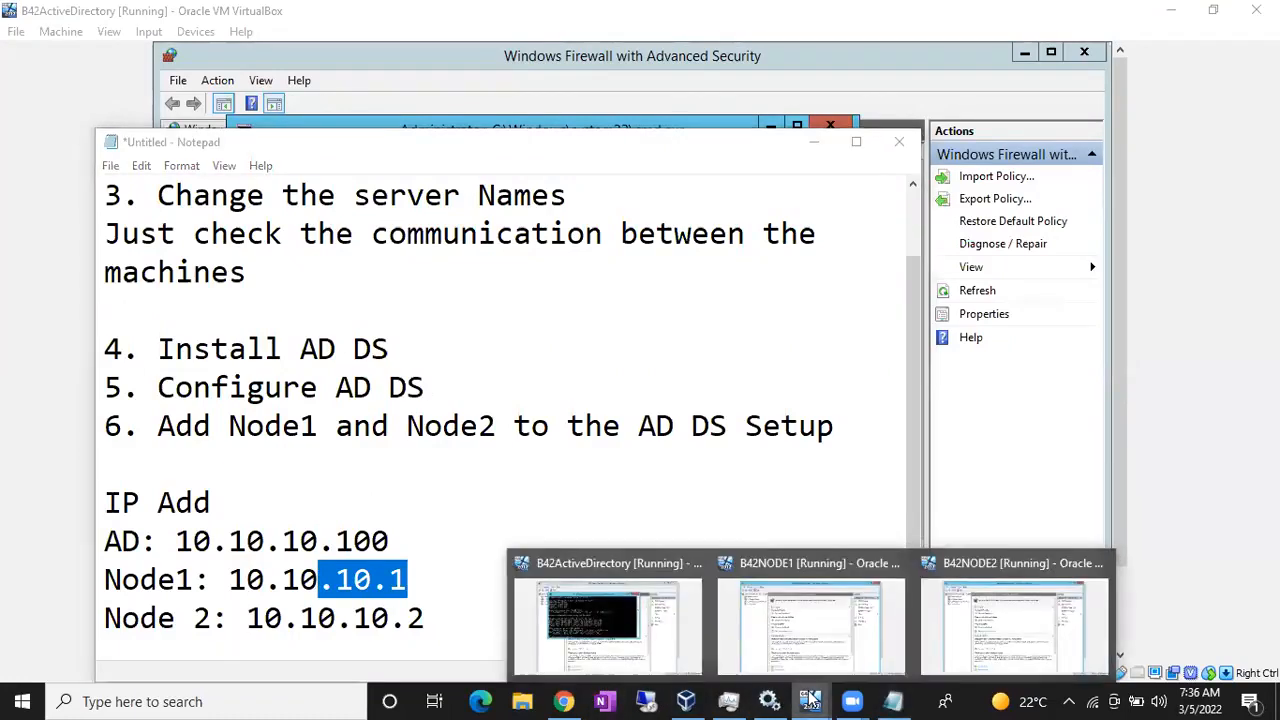
- On B42NODE1, open a command prompt and run ipconfig to show its 10.10.10.1 address
click(805, 632)
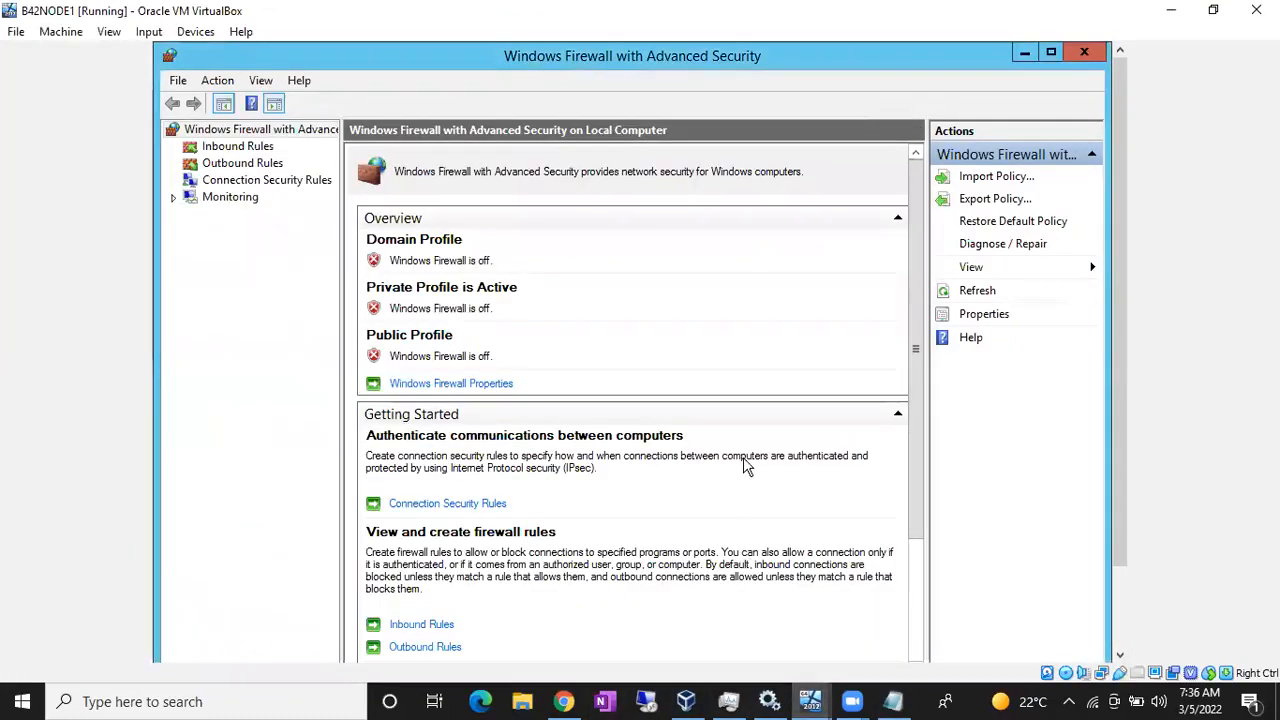
key(super+r)
text(cmd)
key(Return)
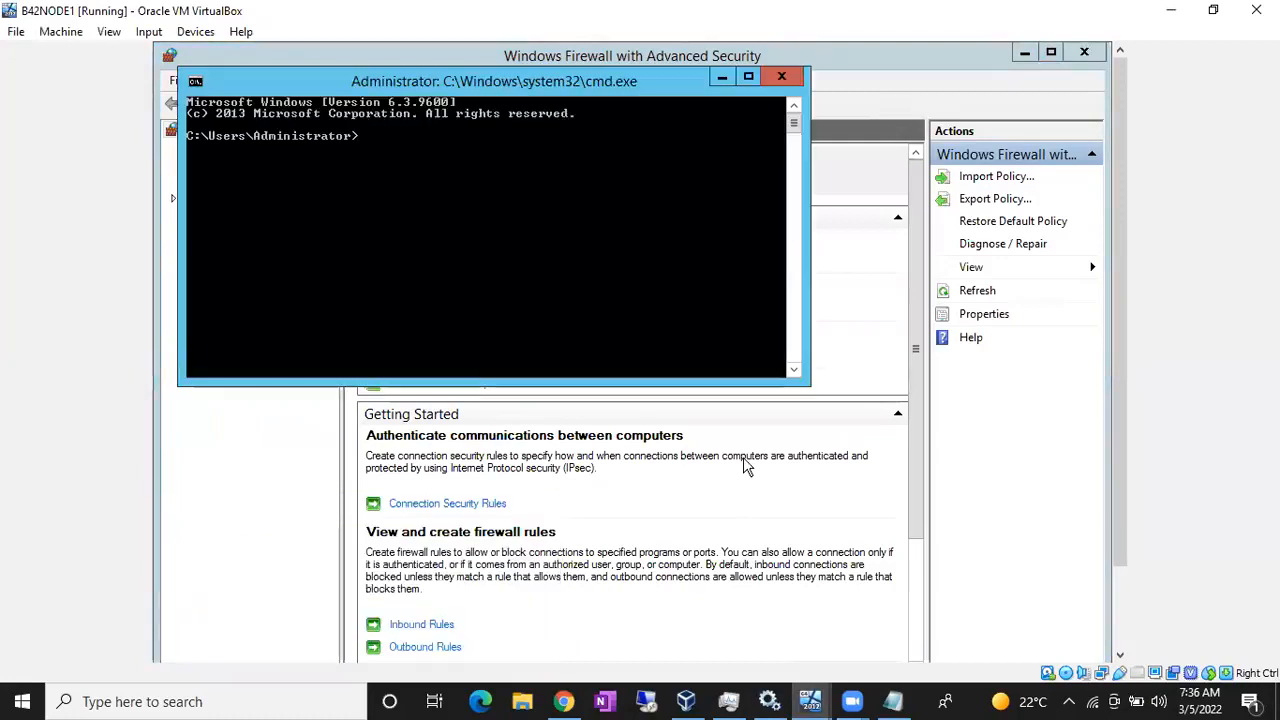
text(ipconfig)
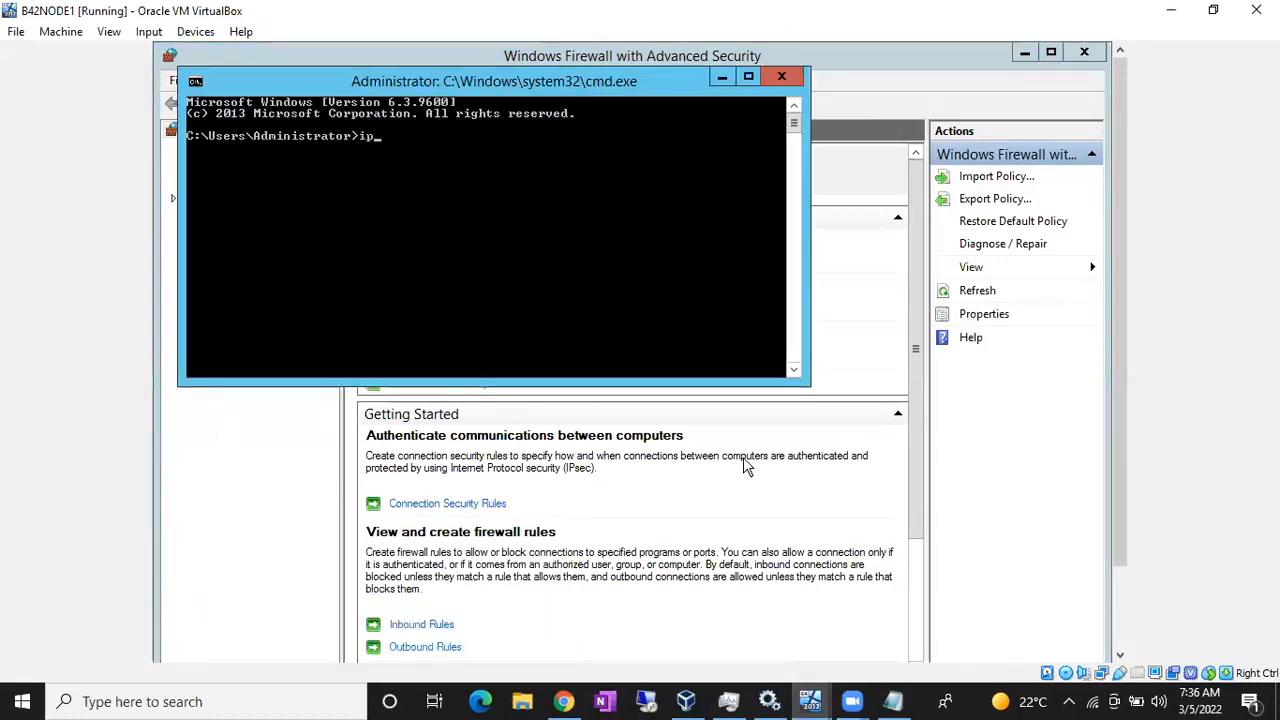
key(Return)
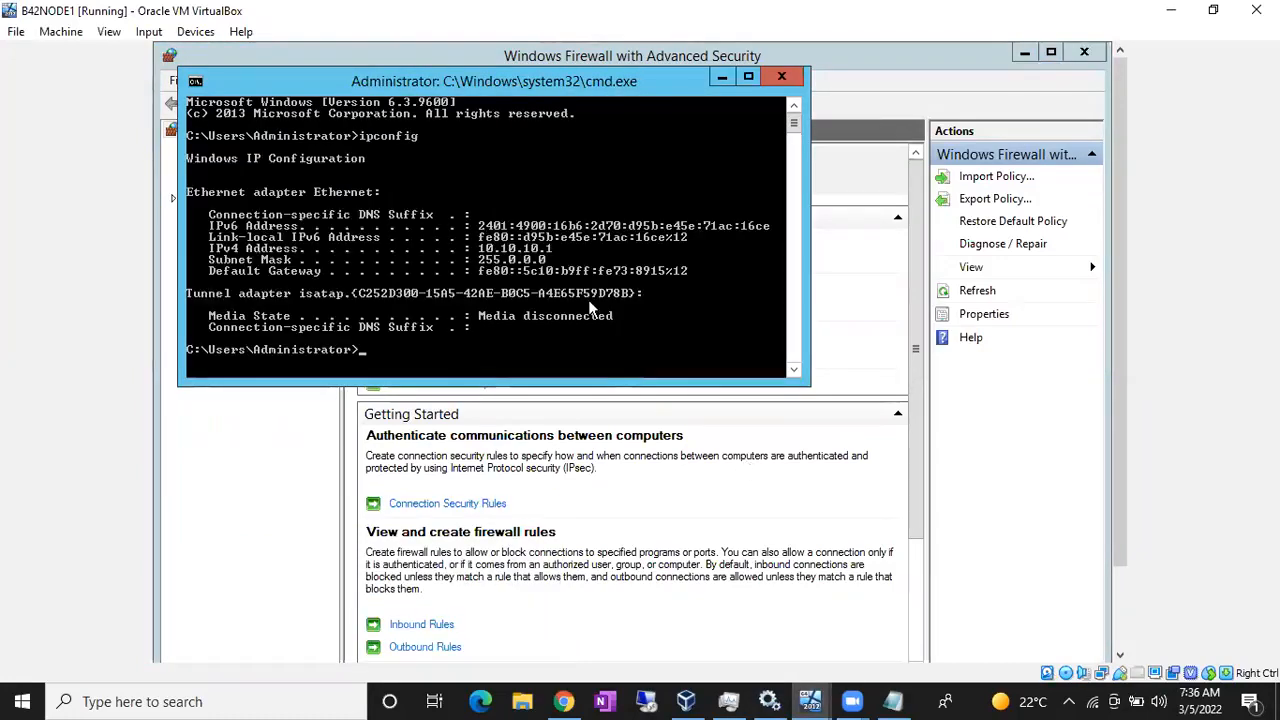
- Ping 10.10.10.100, stop it with Ctrl+C, then ping 10.10.10.2
text(ping)
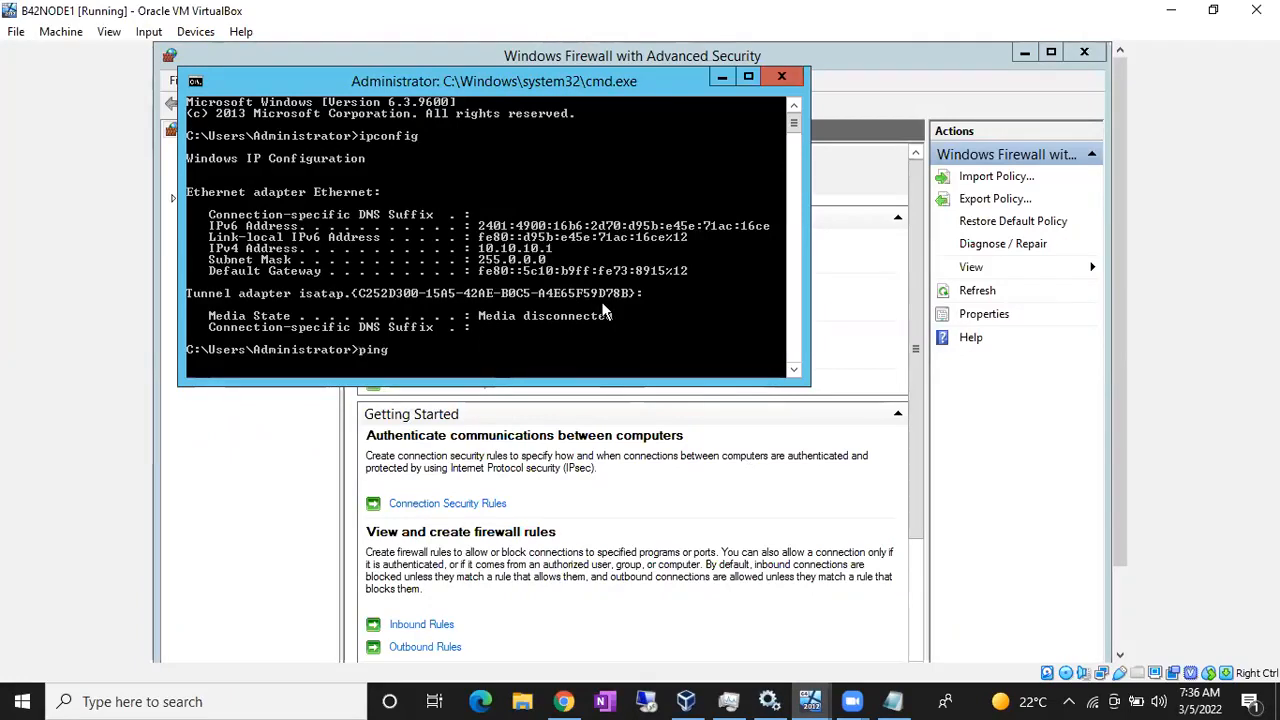
text( 10.10.10.100)
key(Return)
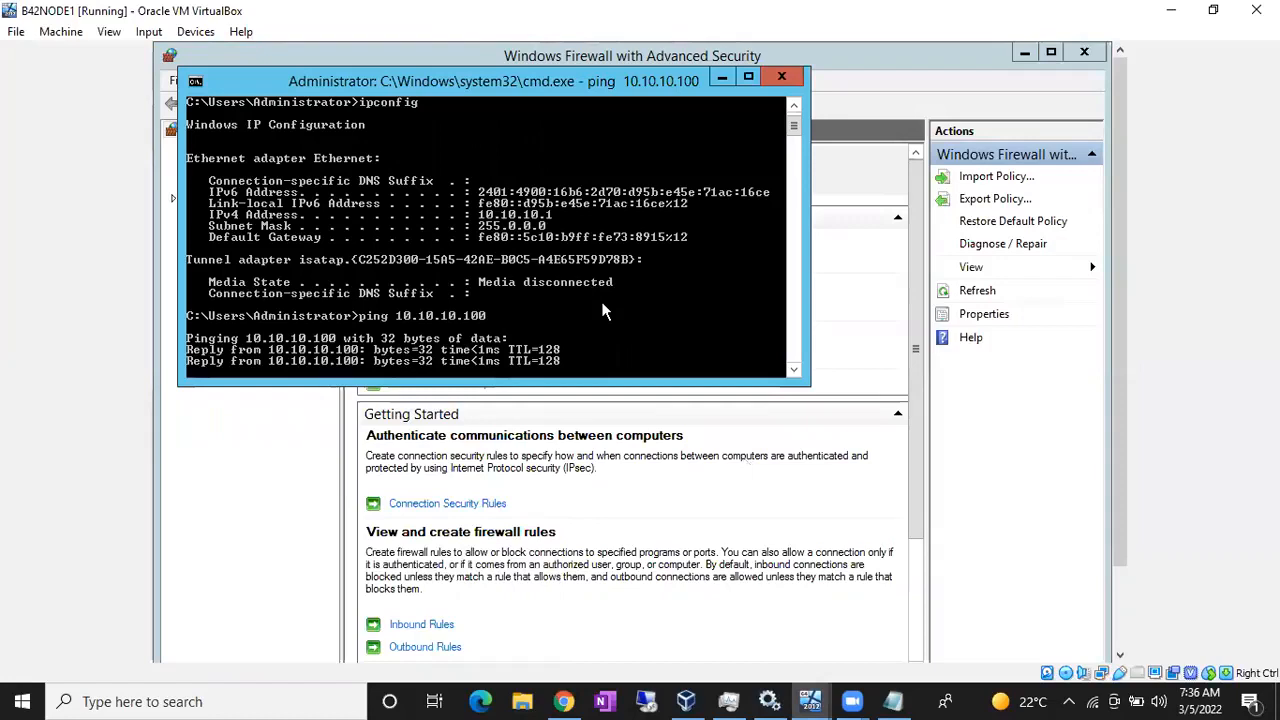
key(ctrl+c)
key(Up)
key(BackSpace)
key(BackSpace)
key(BackSpace)
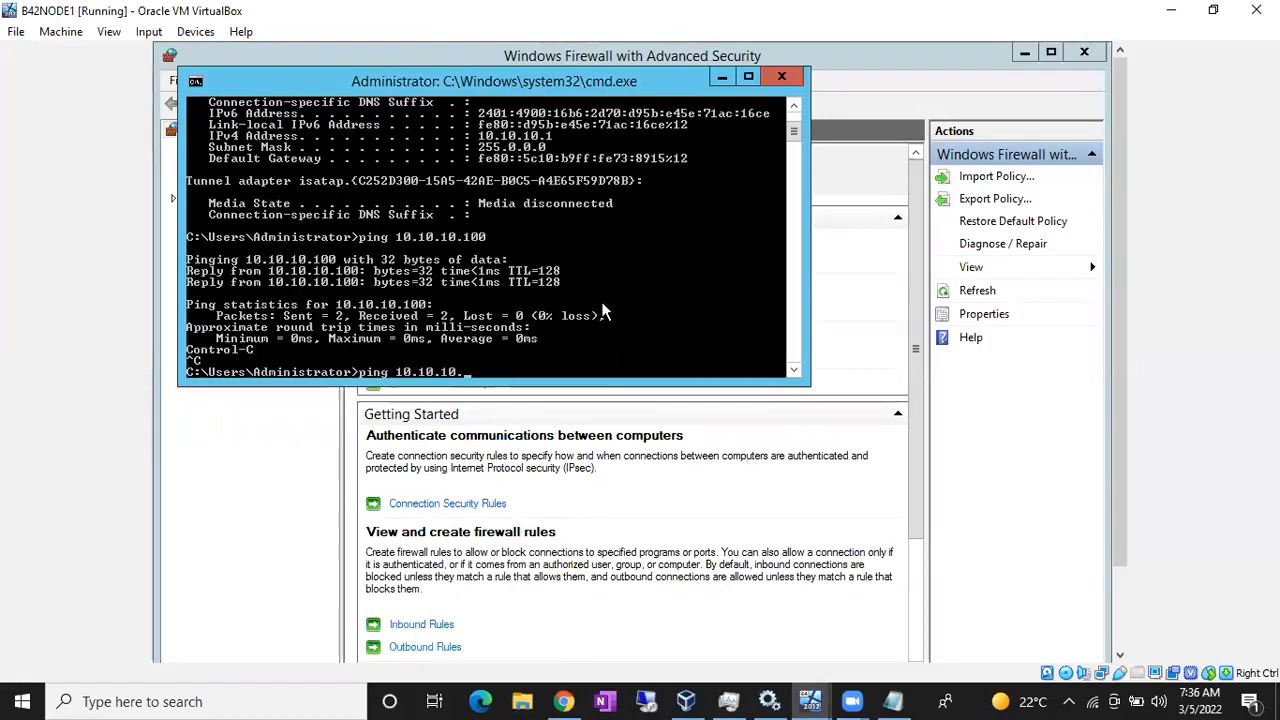
text(2)
key(Return)
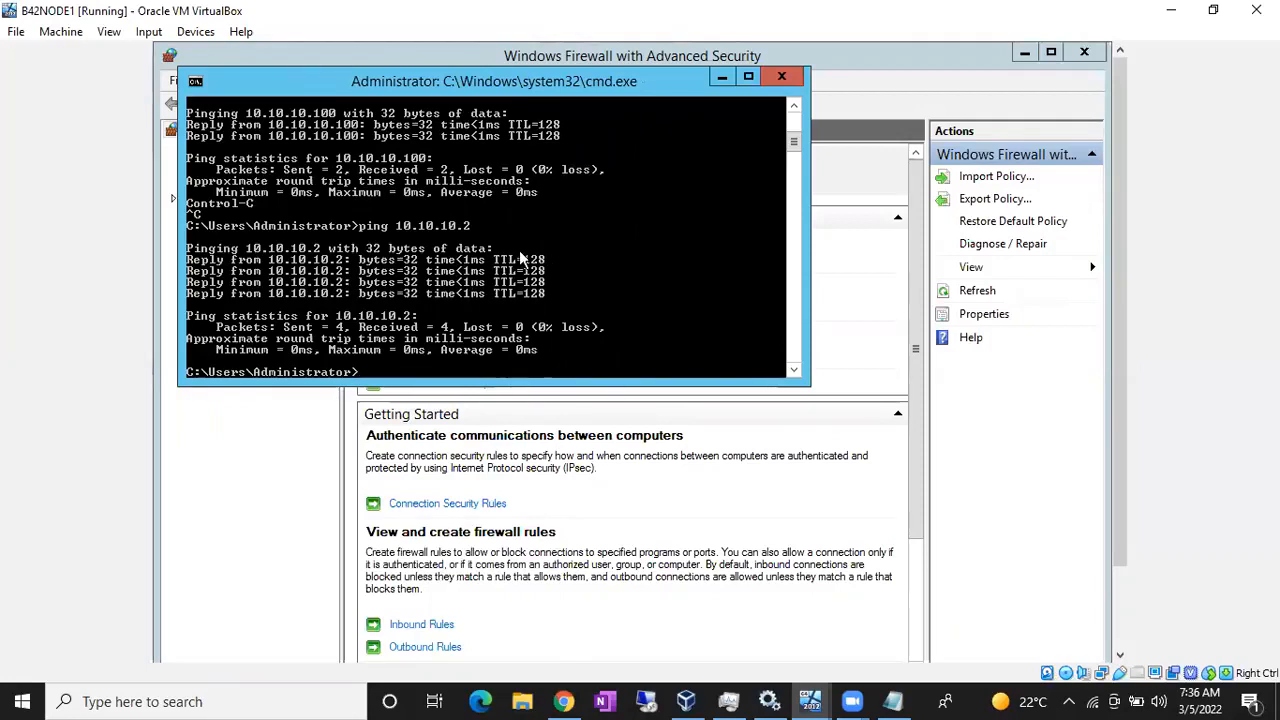
click(812, 698)
- On B42NODE2, open a command prompt and run ipconfig to show its 10.10.10.2 address
click(975, 638)
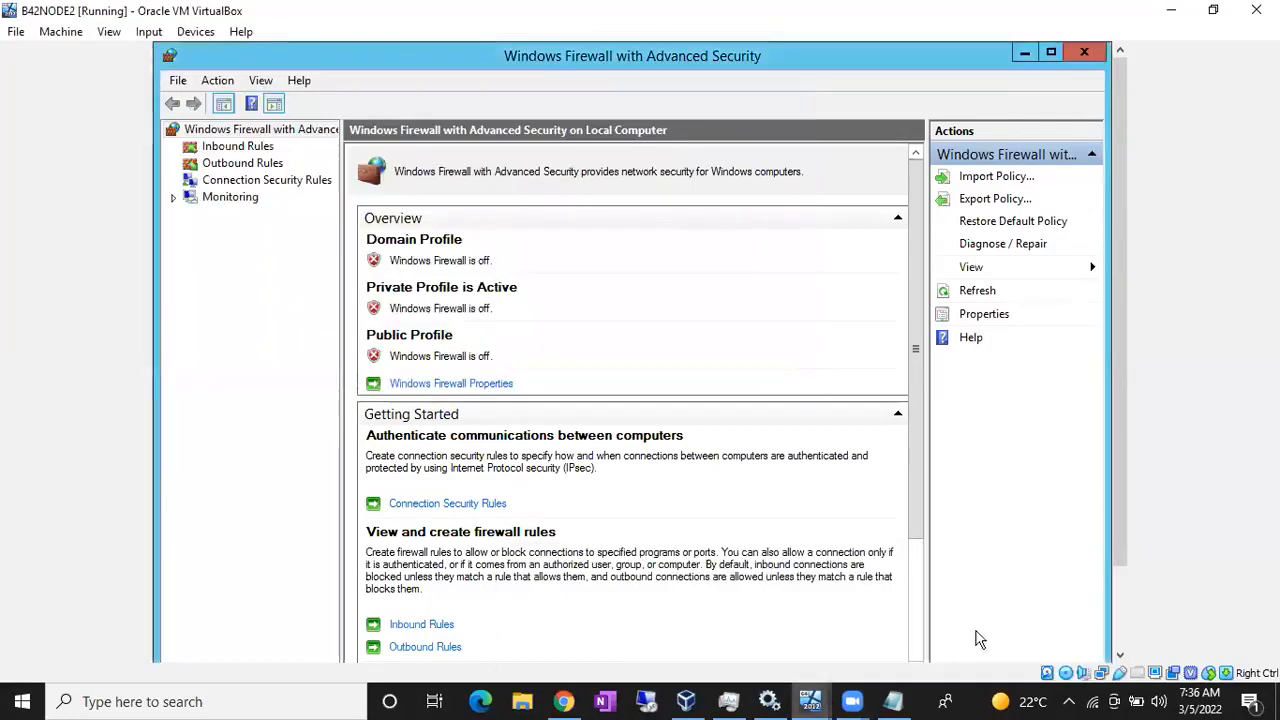
key(super+r)
text(cmd)
key(Return)
text(ipc)
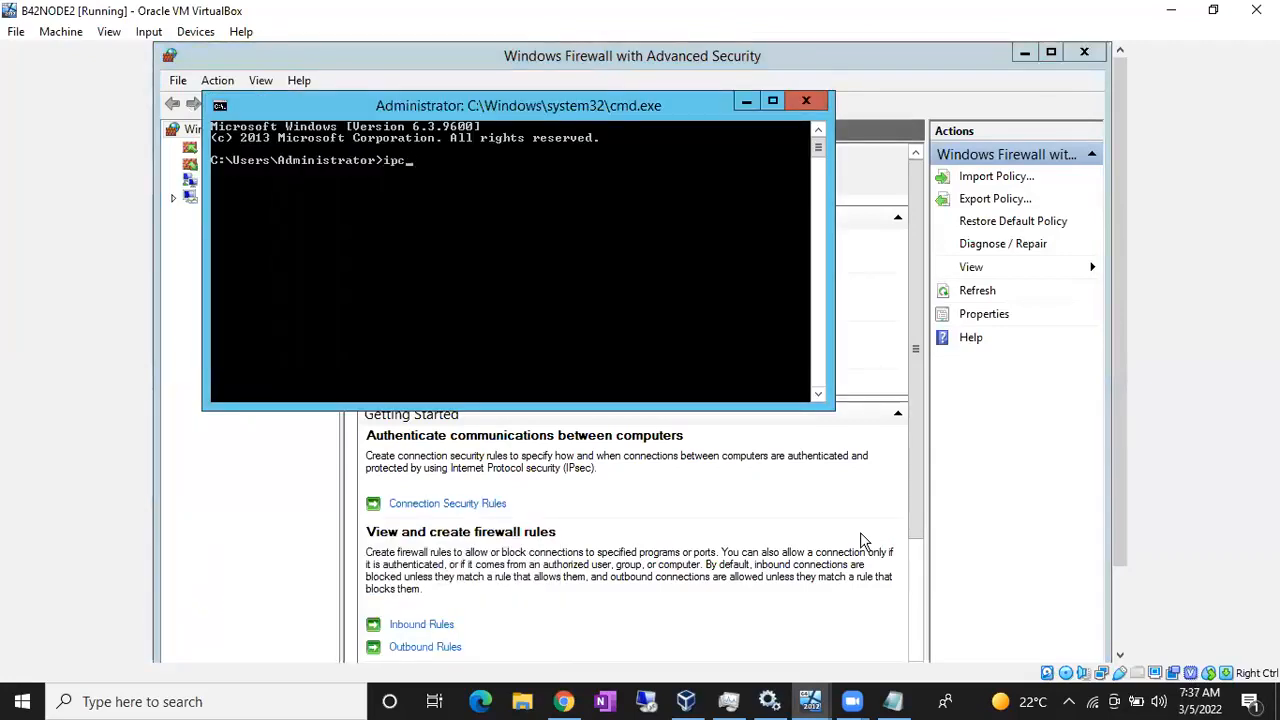
text(onfig)
key(Return)
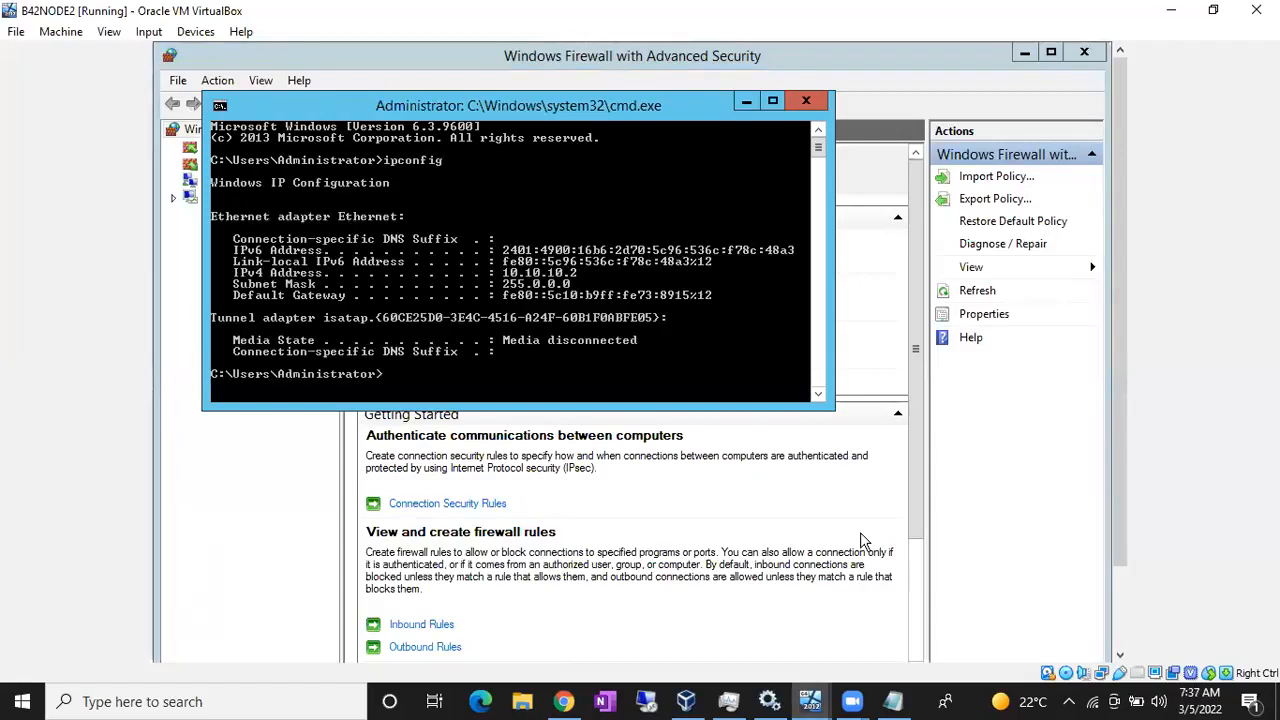
- Ping the AD server at 10.10.10.100, then Node1 at 10.10.10.1
text(ping 10.10.10.100)
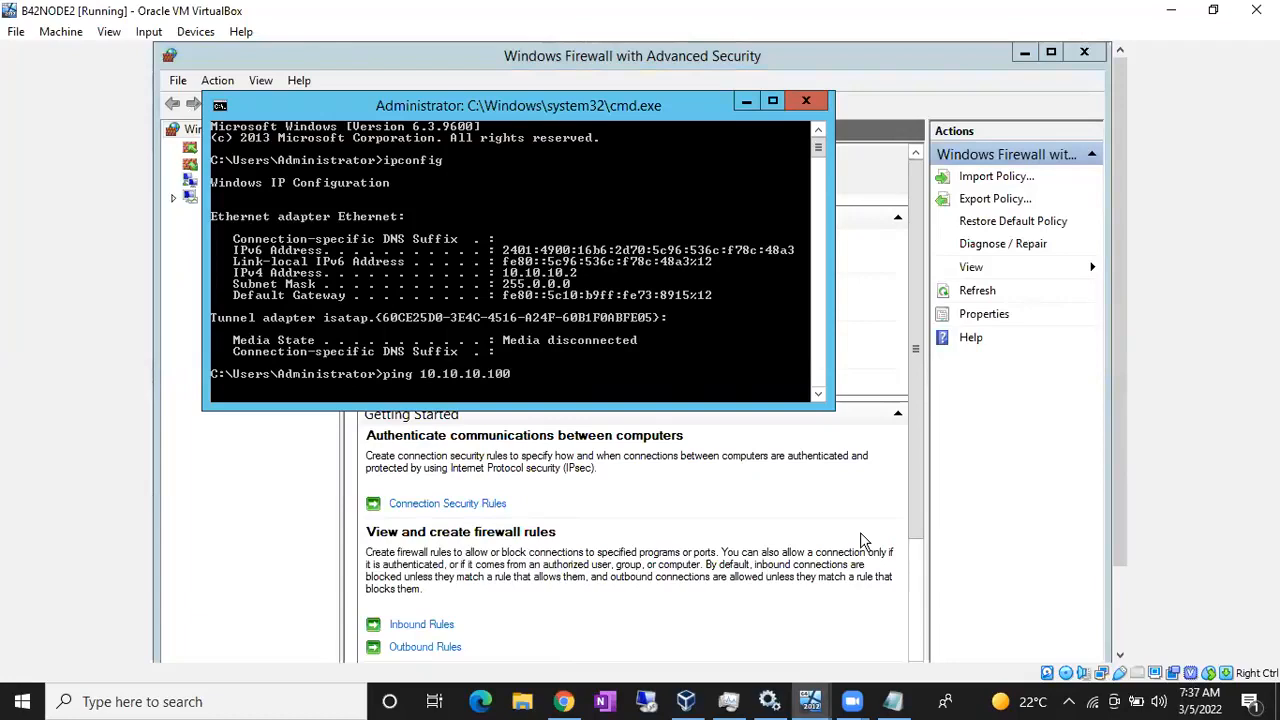
key(Return)
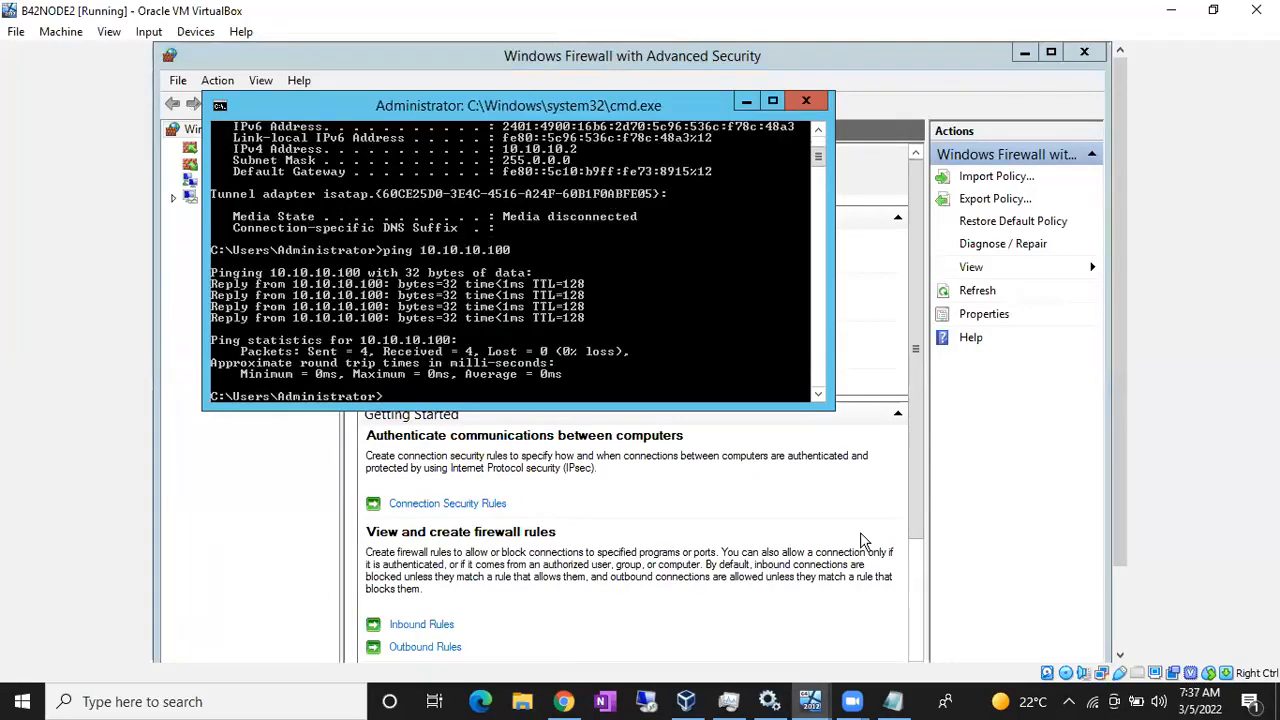
key(Up)
key(BackSpace)
key(Return)
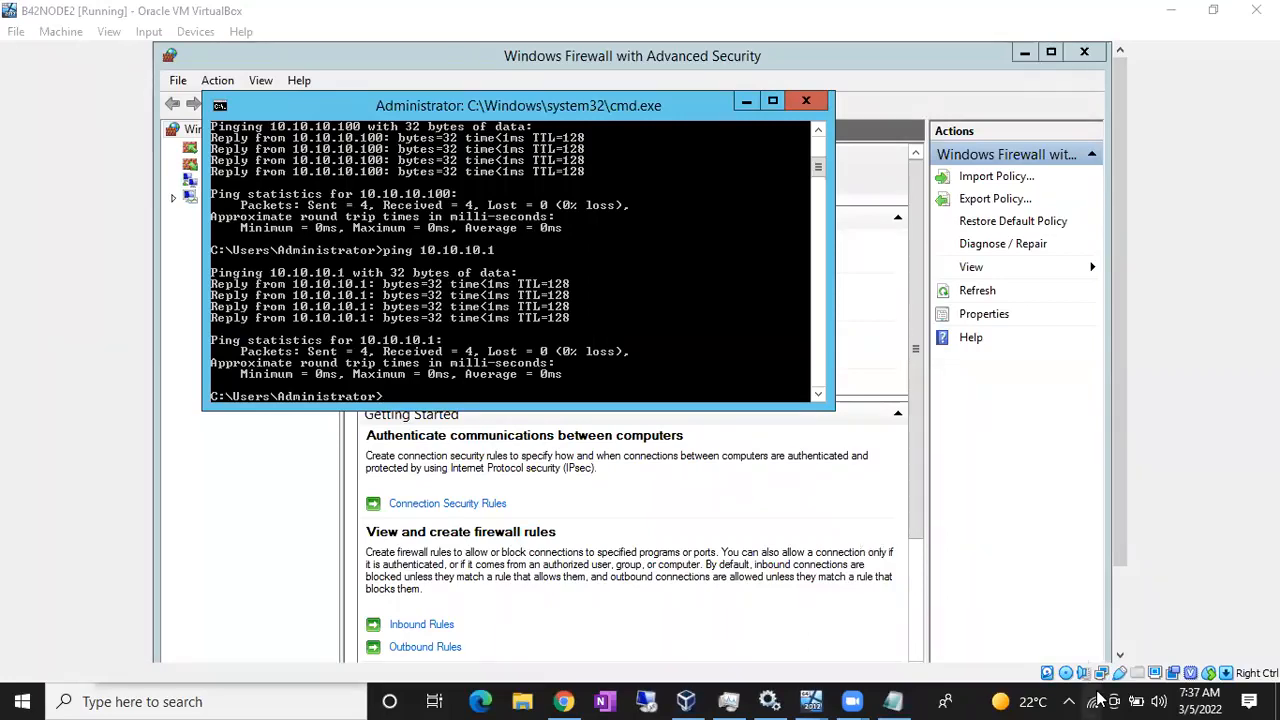
- In Notepad, append 'only in AD' to step 4 so it reads 'Install AD DS only in AD'
click(893, 701)
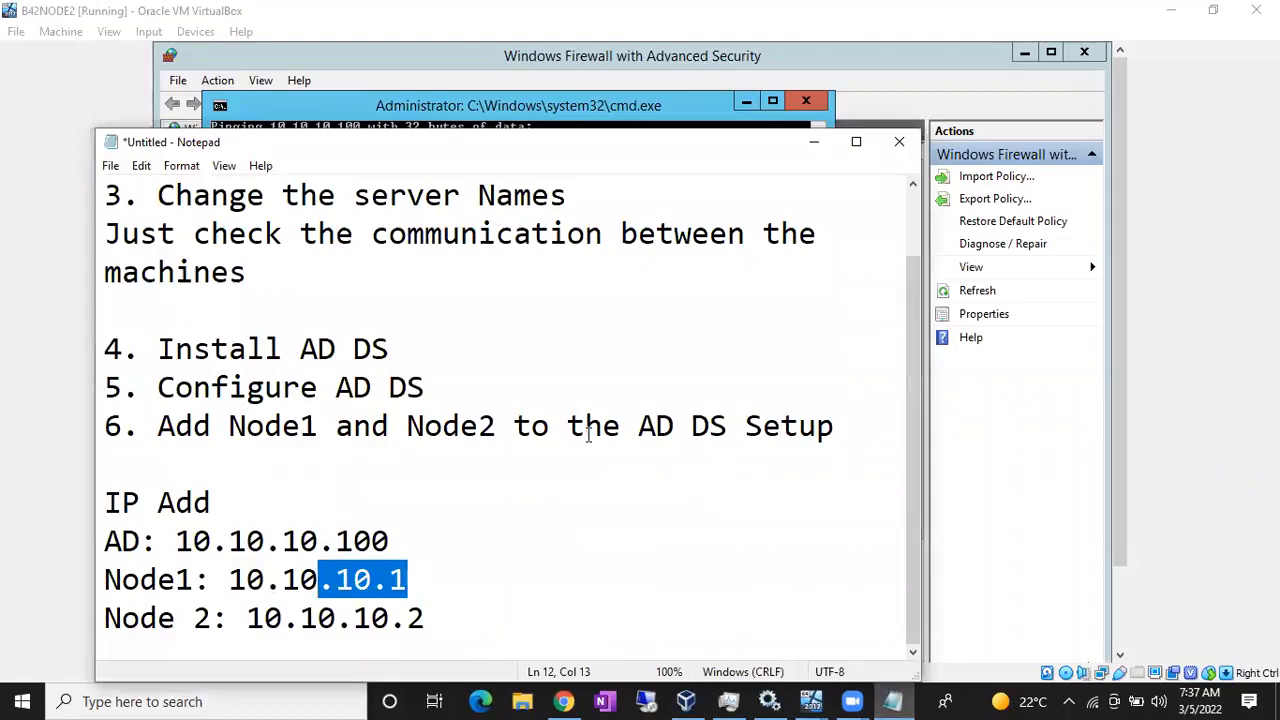
scroll(388, 416, up, 1)
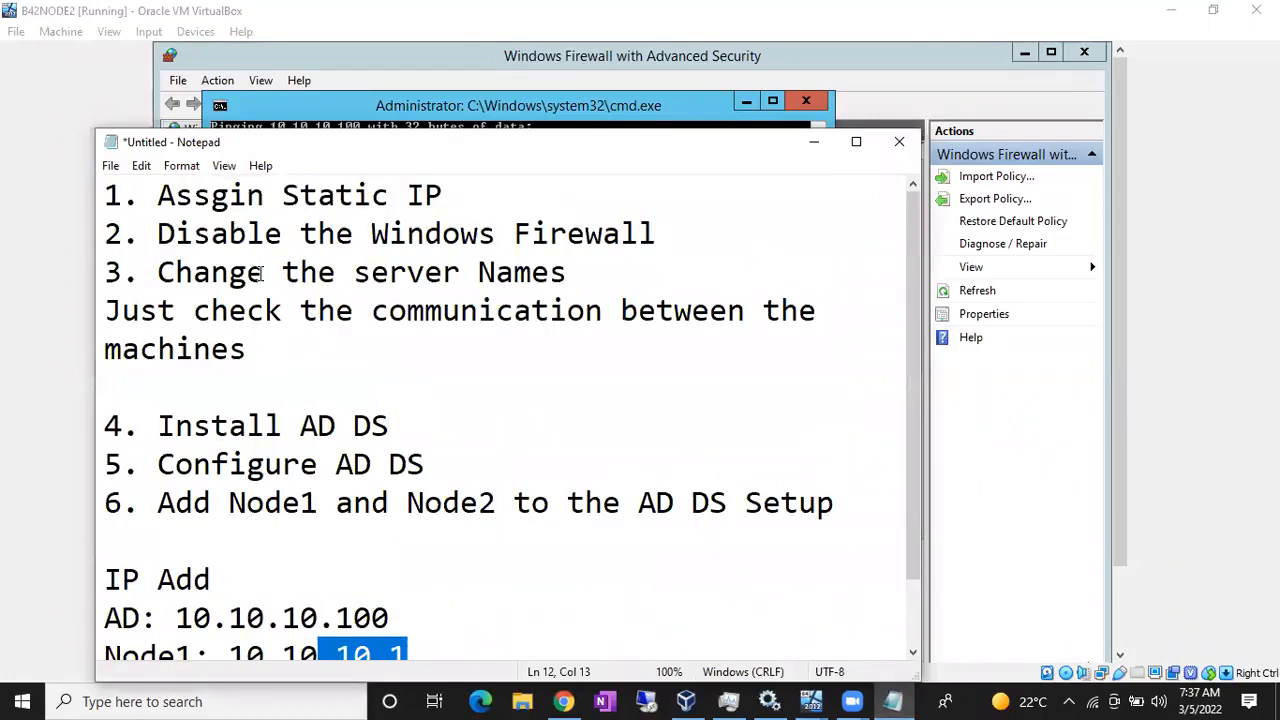
click(111, 190)
drag(111, 190, 324, 356)
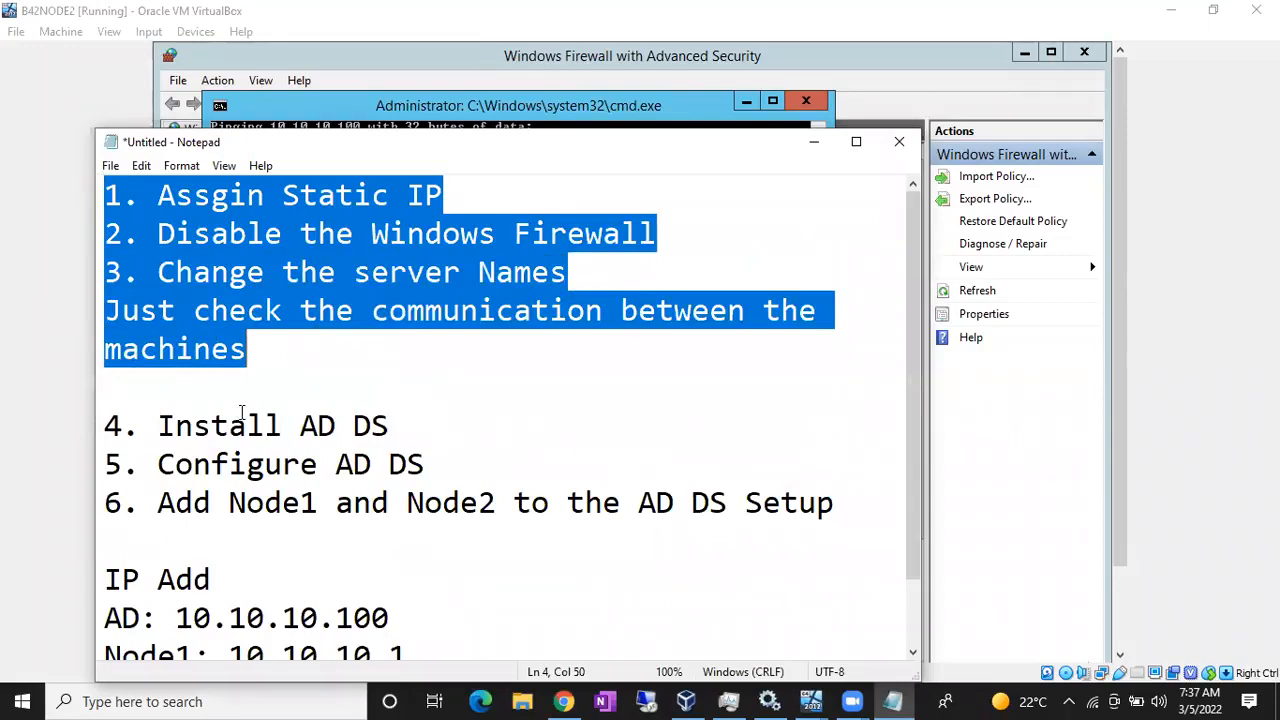
click(148, 425)
drag(175, 426, 433, 440)
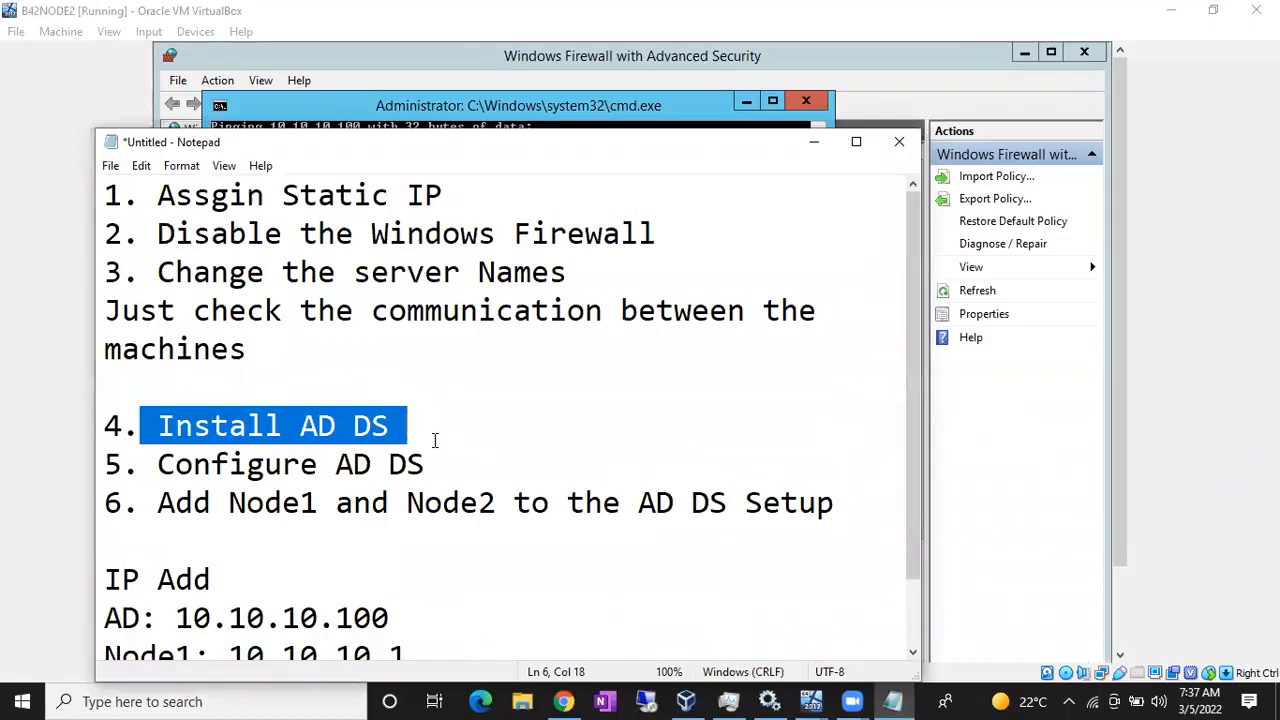
click(407, 443)
drag(391, 425, 162, 422)
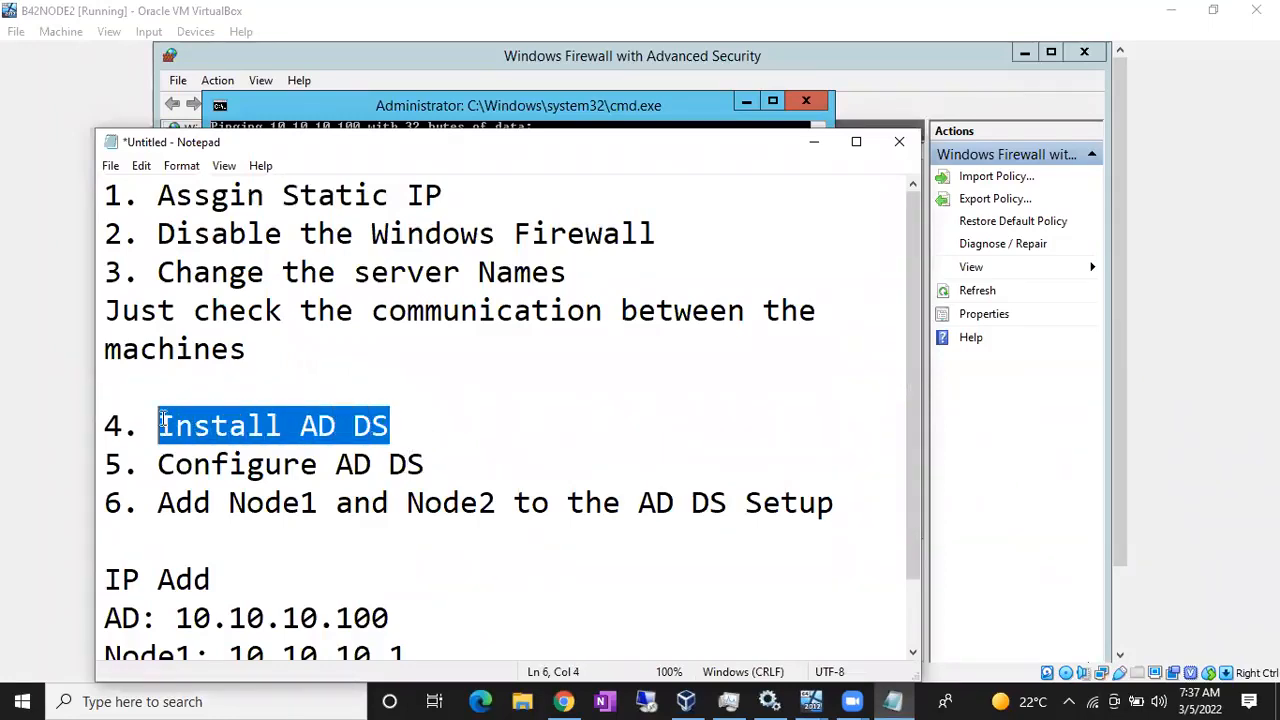
click(398, 426)
text(only in AD)
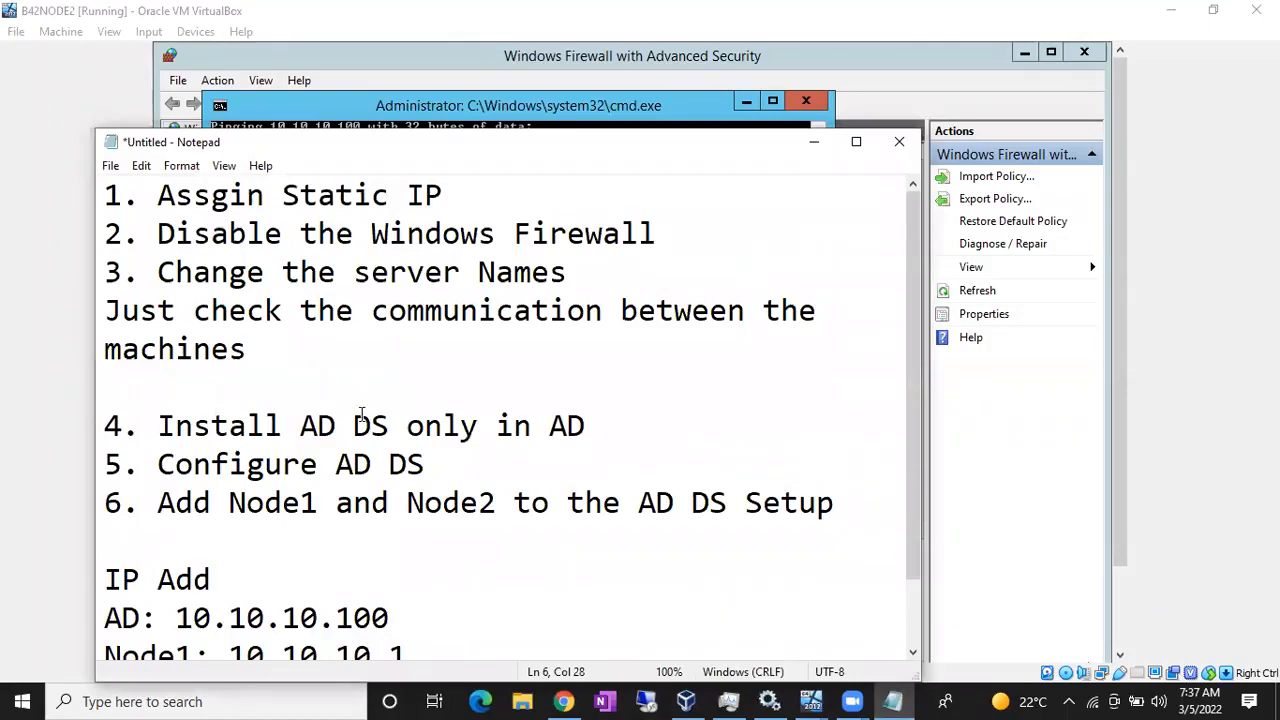
drag(175, 425, 600, 433)
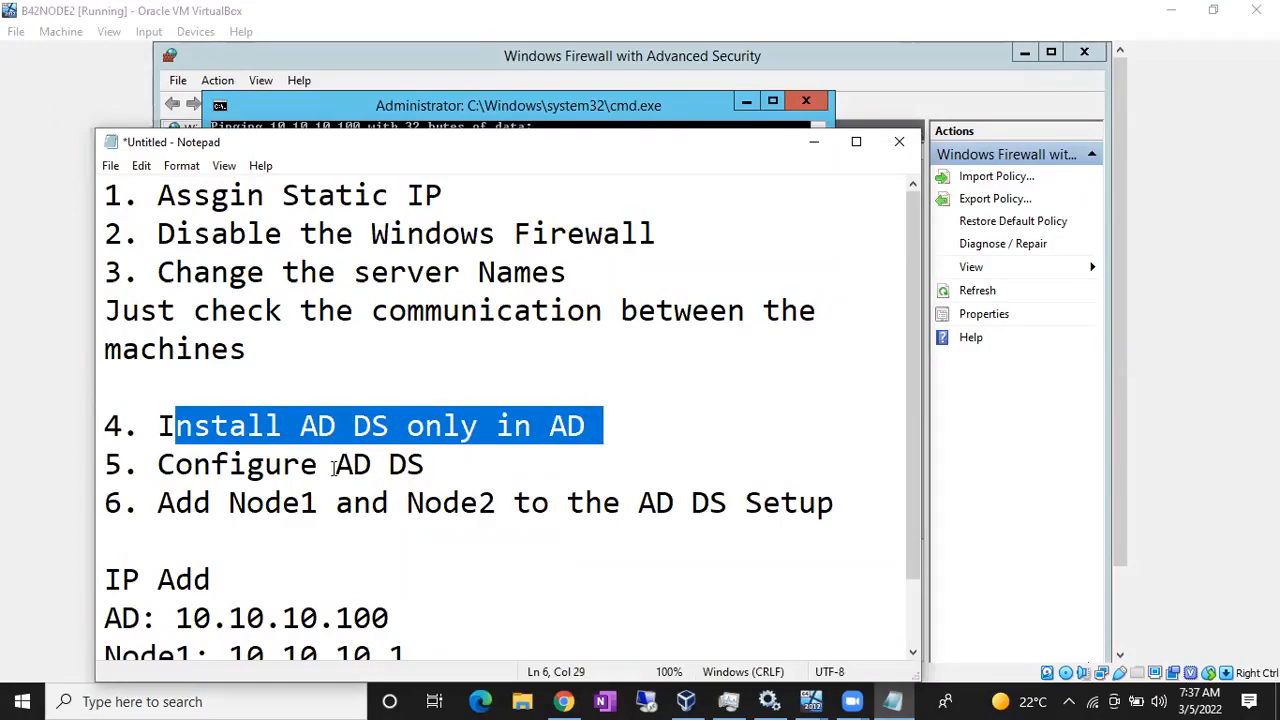
- Append 'only in AD' to step 5, making it 'Configure AD DS only in AD'
drag(335, 467, 432, 473)
click(432, 473)
text(o)
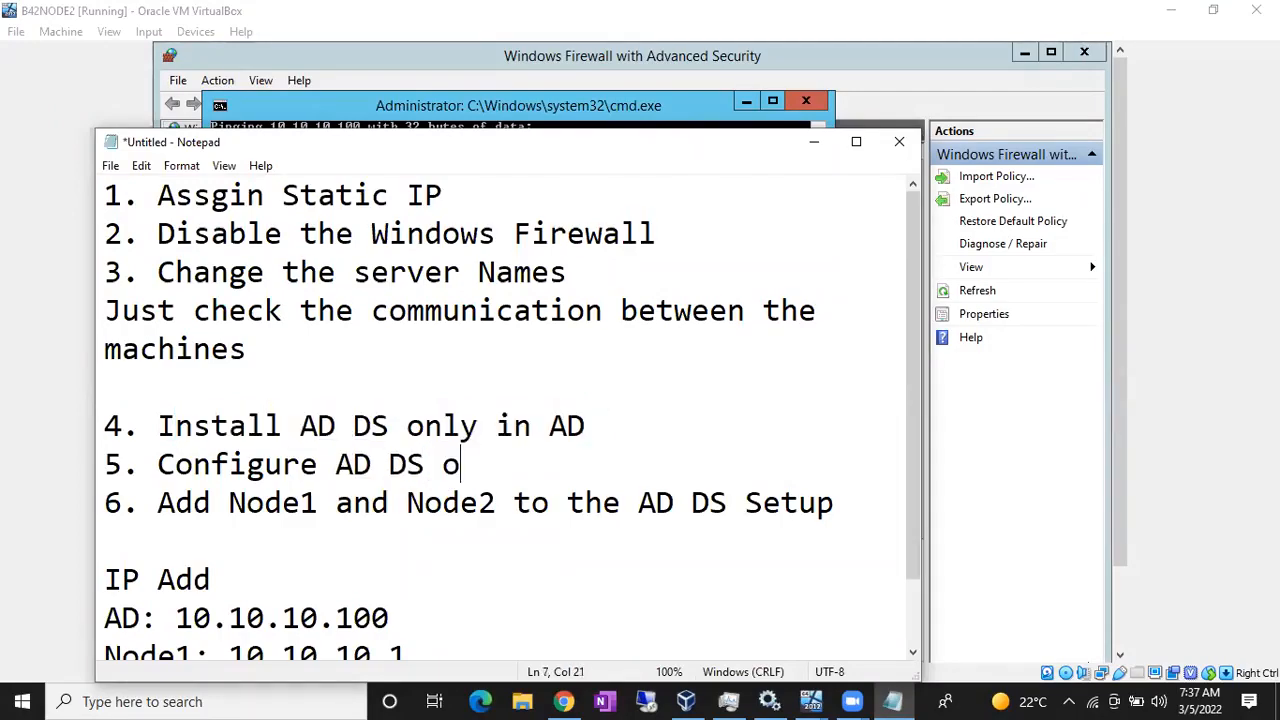
text(nly in AD)
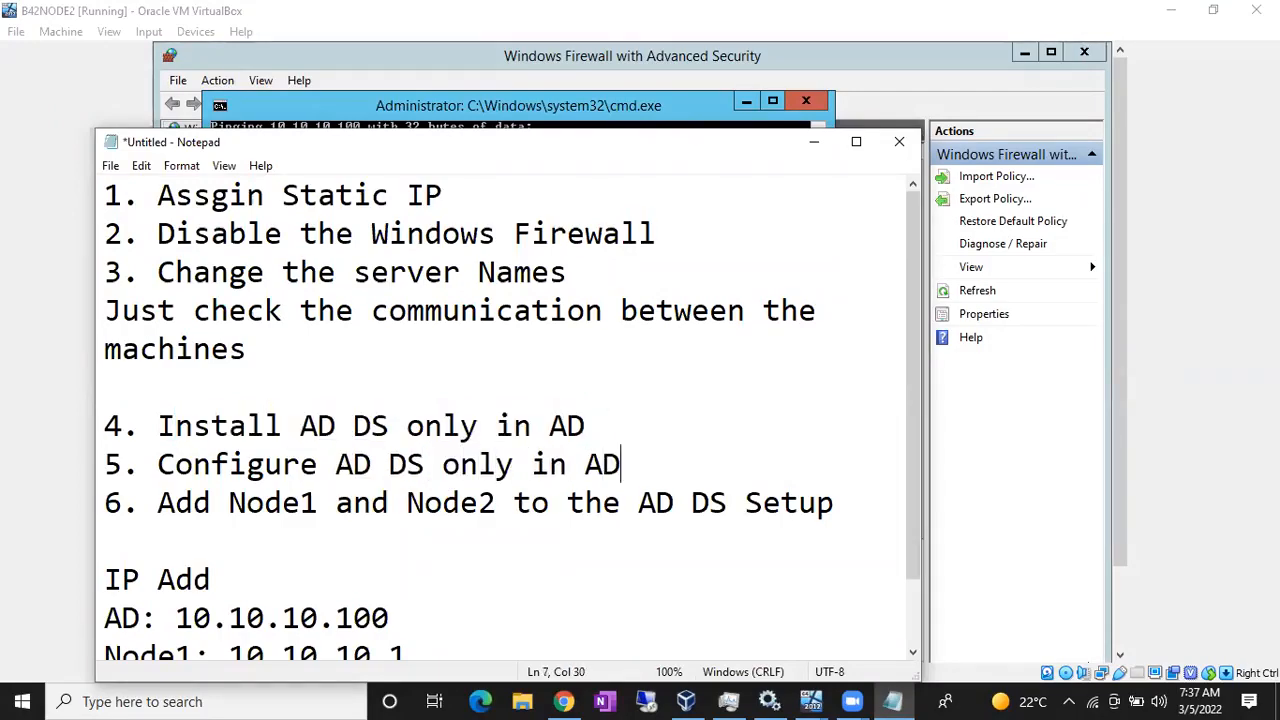
drag(159, 503, 820, 508)
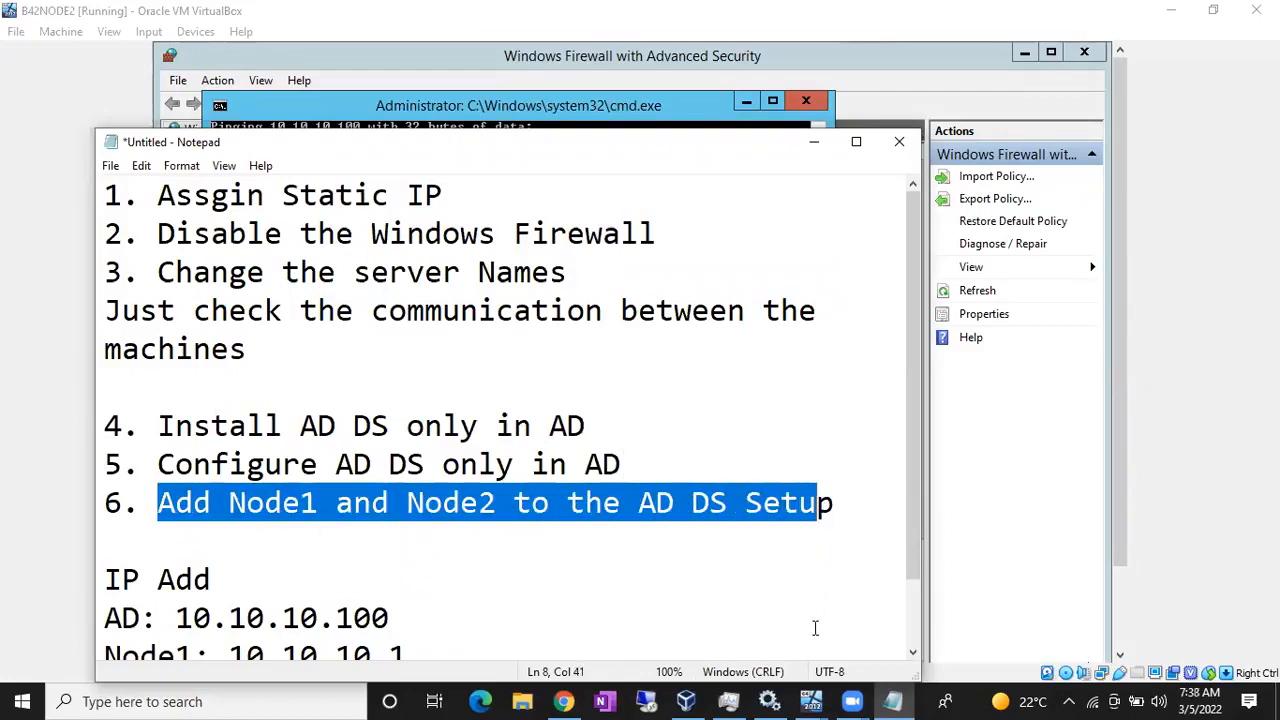
click(810, 700)
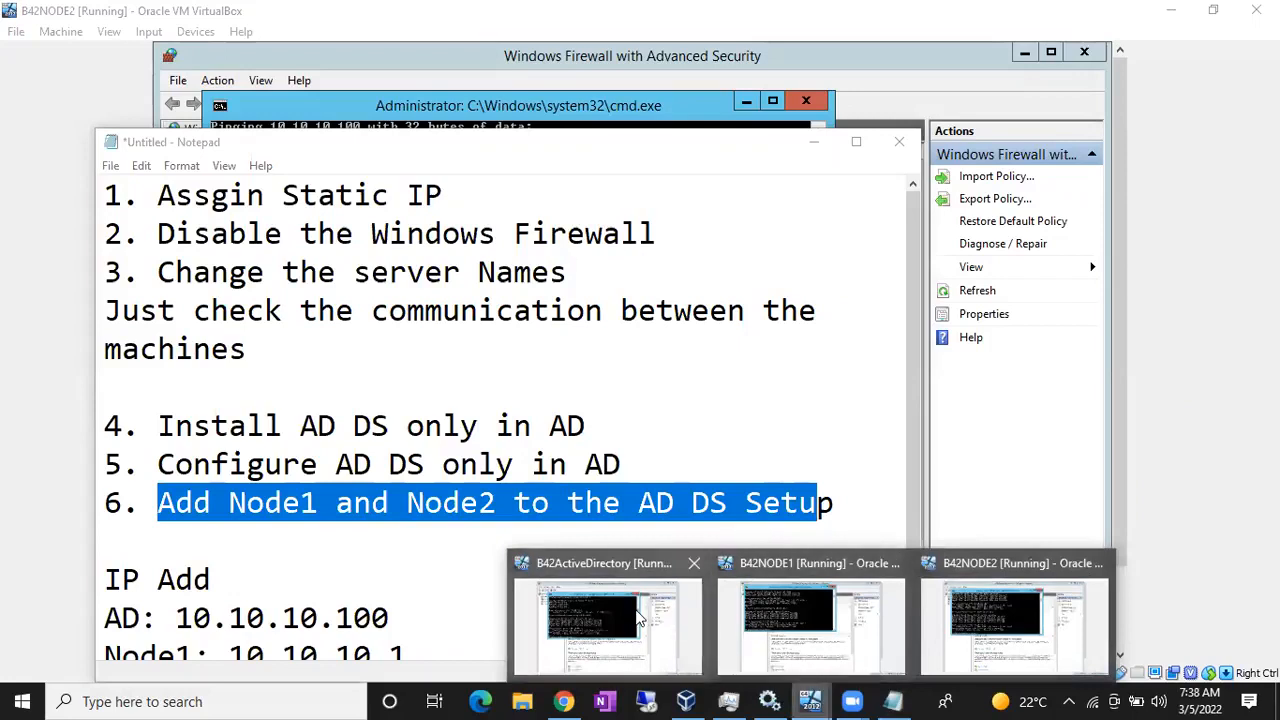
- On B42ActiveDirectory, close the command prompt and Windows Firewall with Advanced Security windows
click(608, 625)
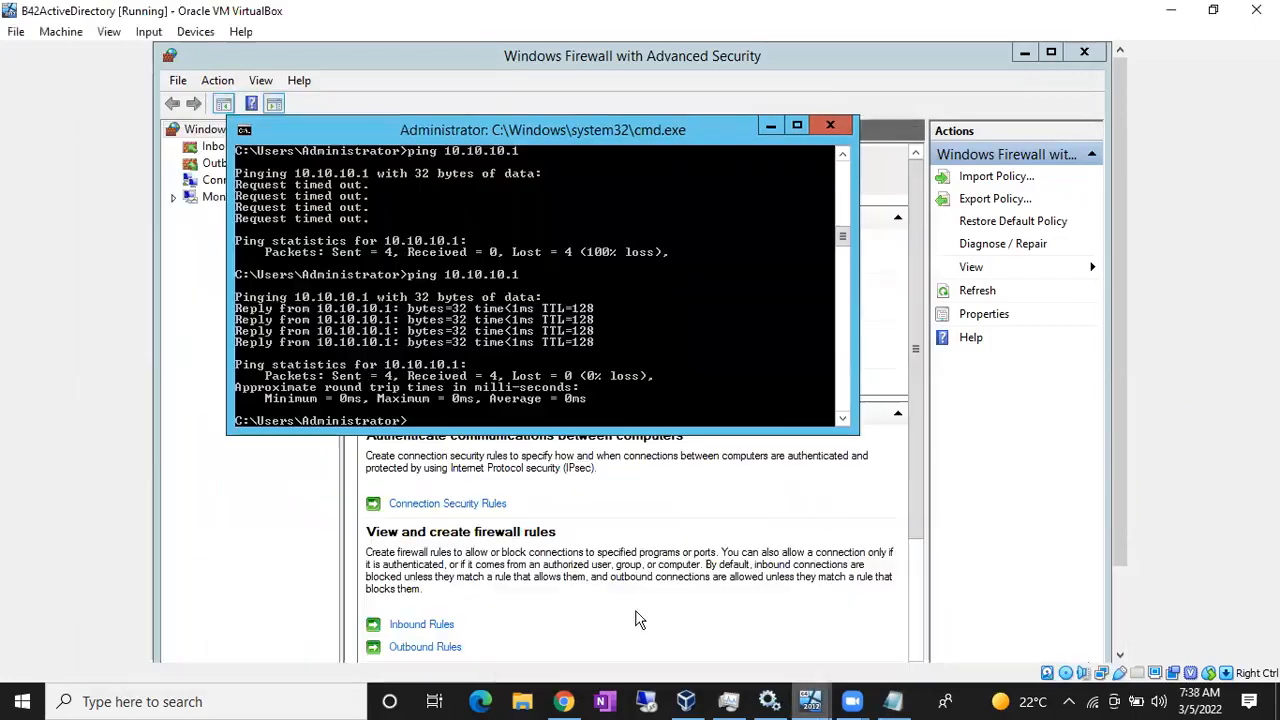
click(828, 124)
click(1085, 54)
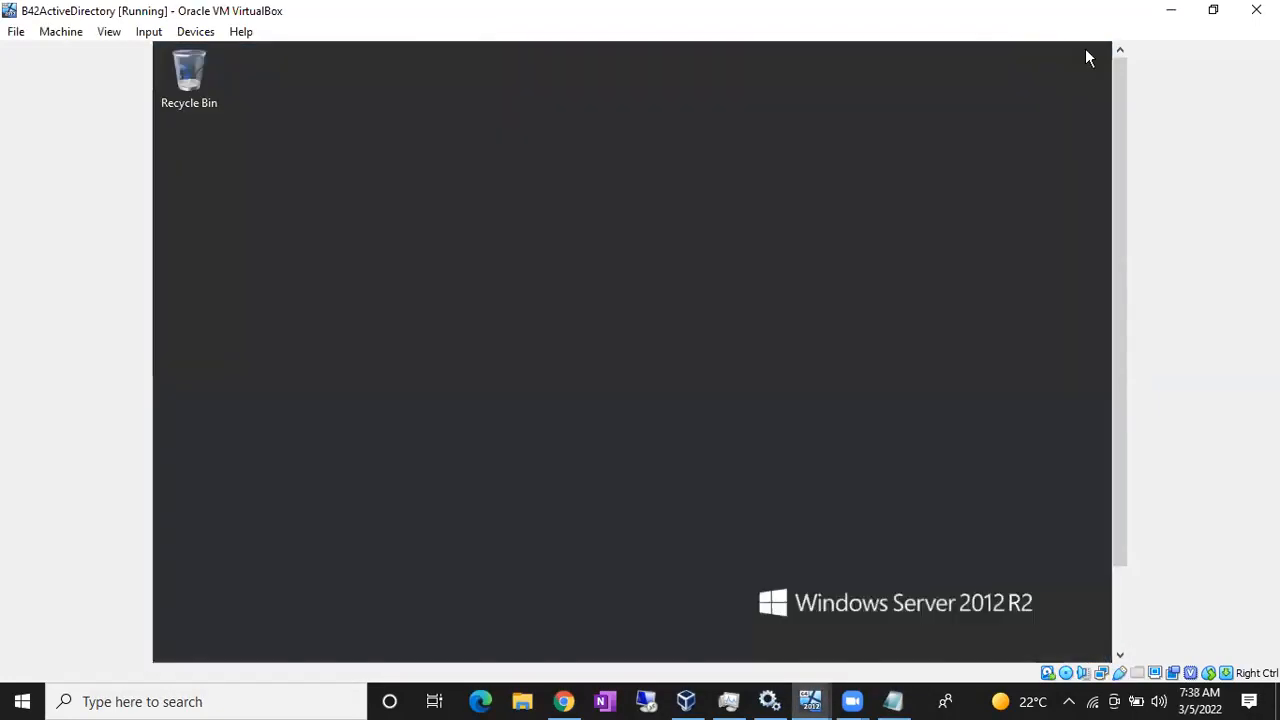
drag(1115, 202, 1111, 341)
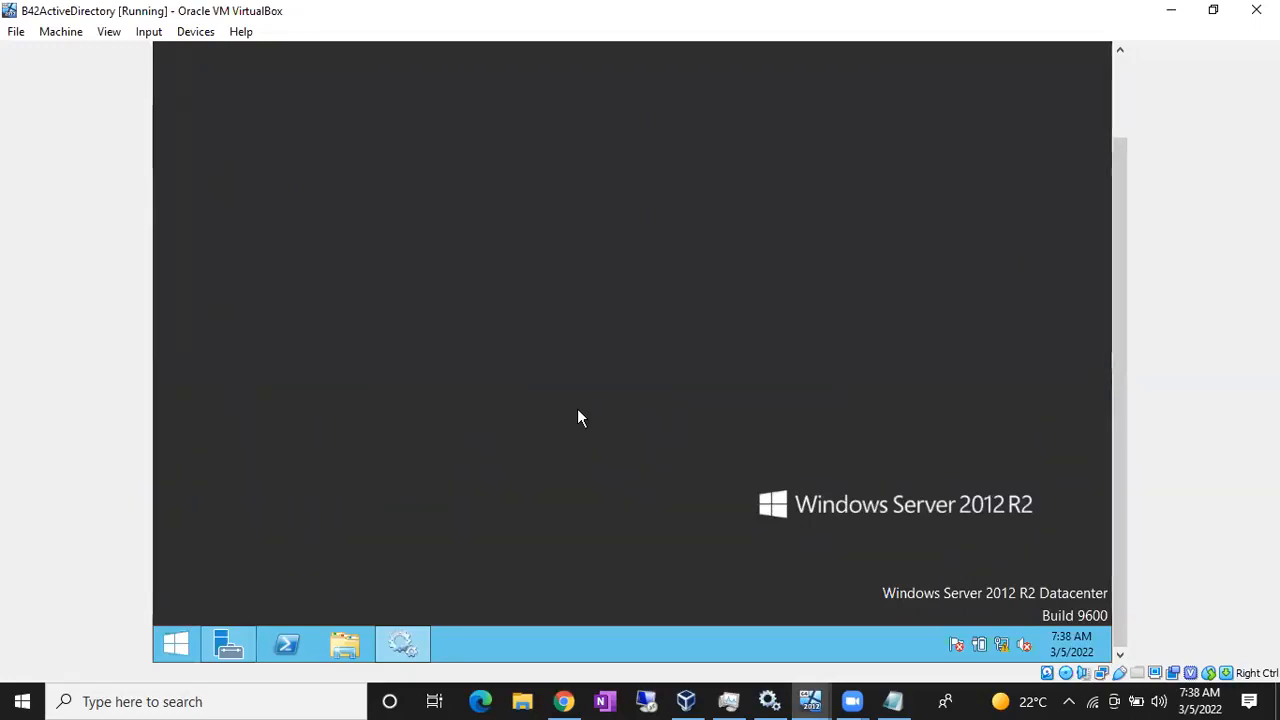
- In Server Manager's Add Roles and Features wizard, select Active Directory Domain Services with its required features
click(232, 648)
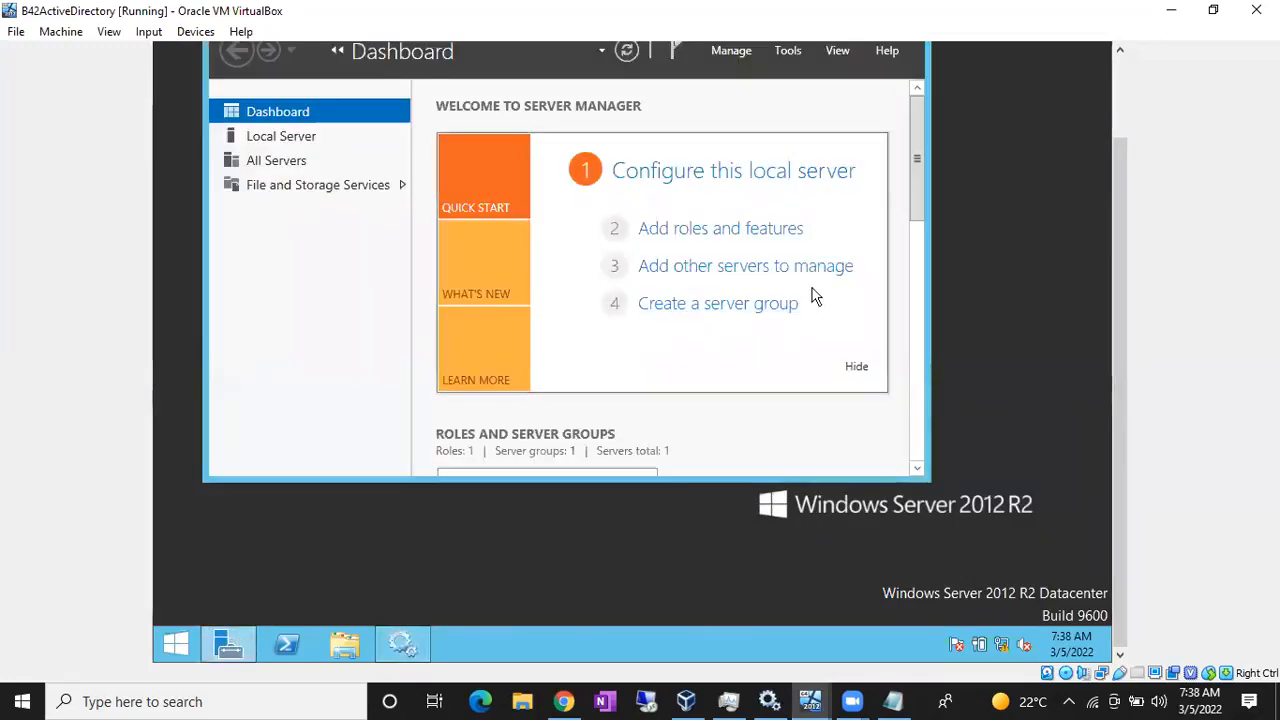
click(747, 243)
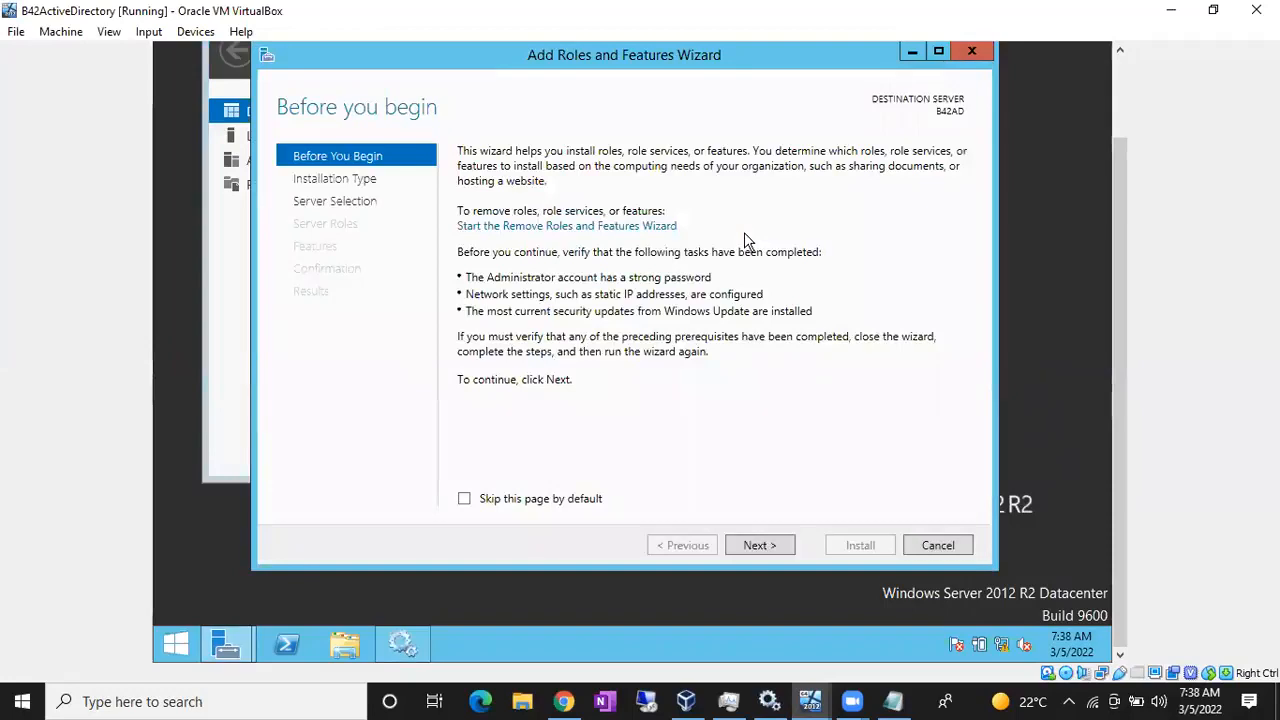
click(759, 547)
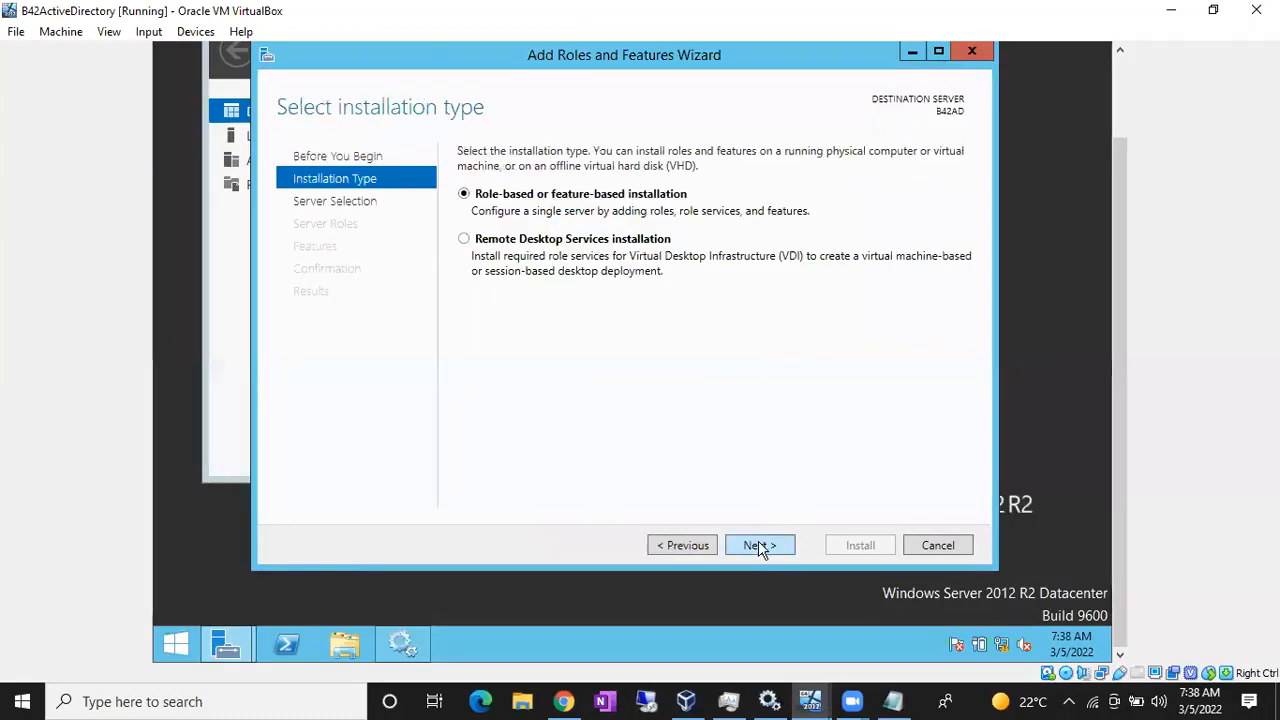
click(759, 546)
click(759, 546)
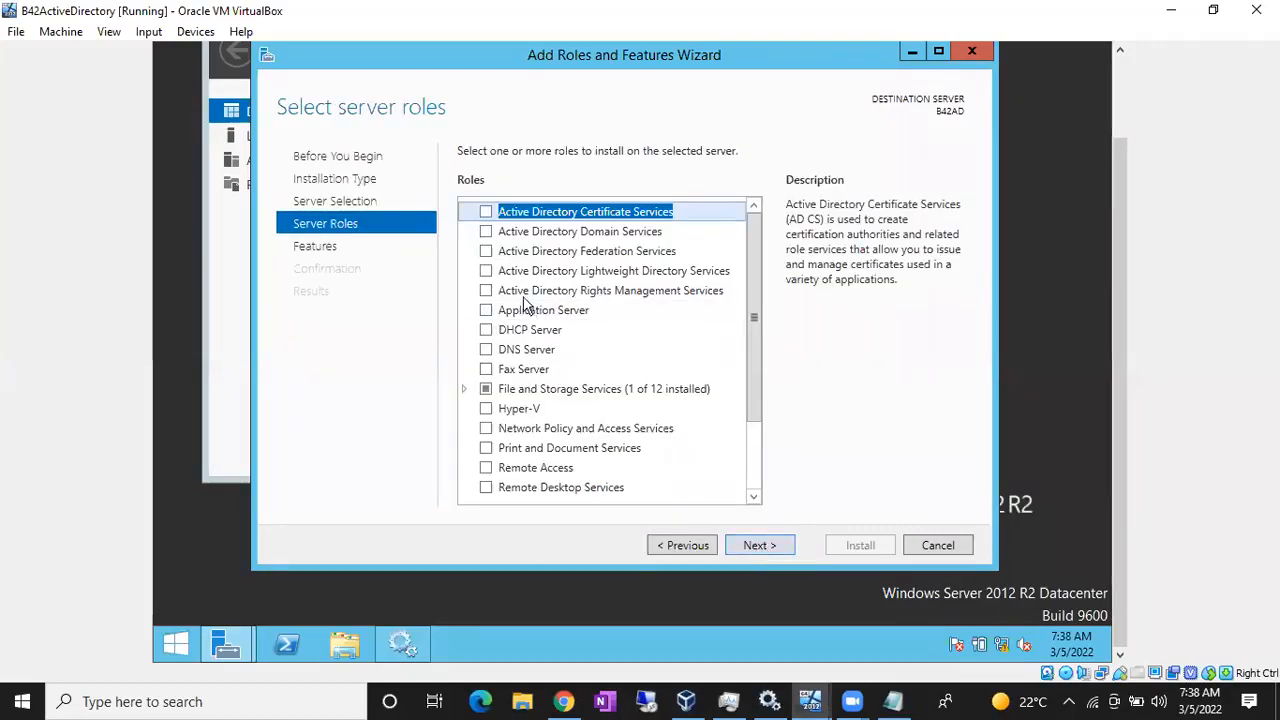
click(486, 231)
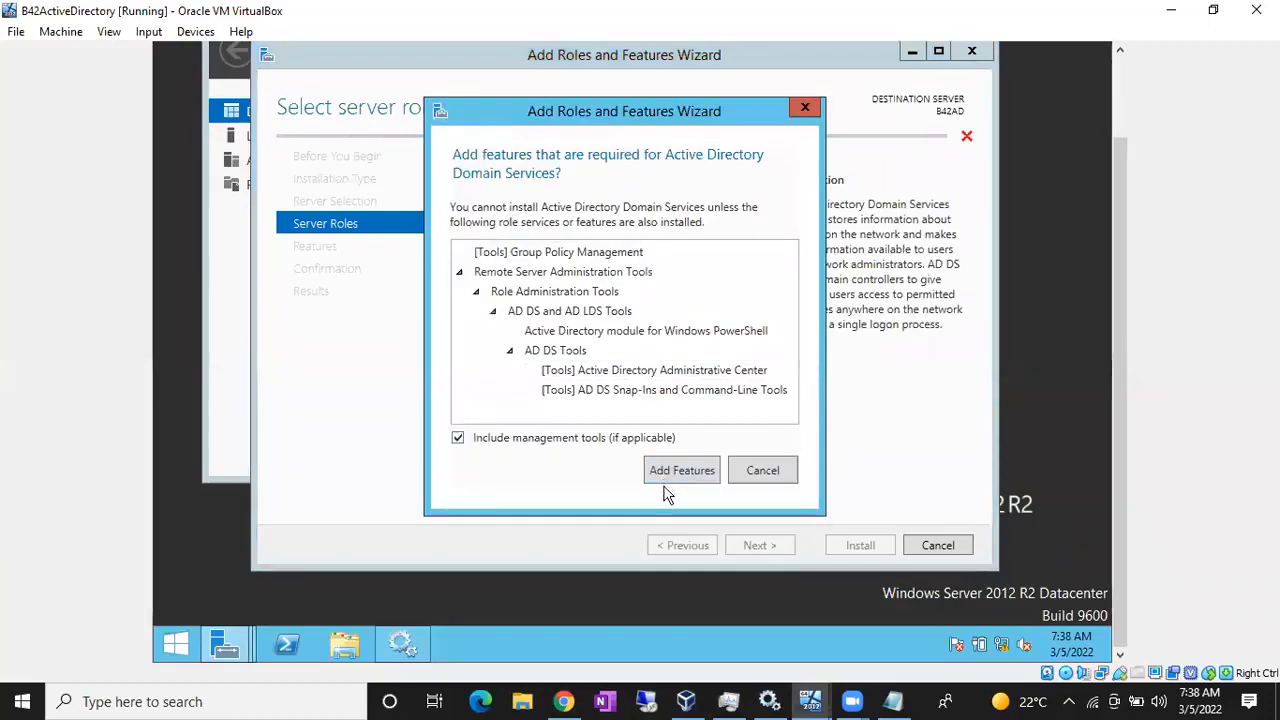
click(677, 469)
- Continue past the features and AD DS pages and start the installation
click(784, 556)
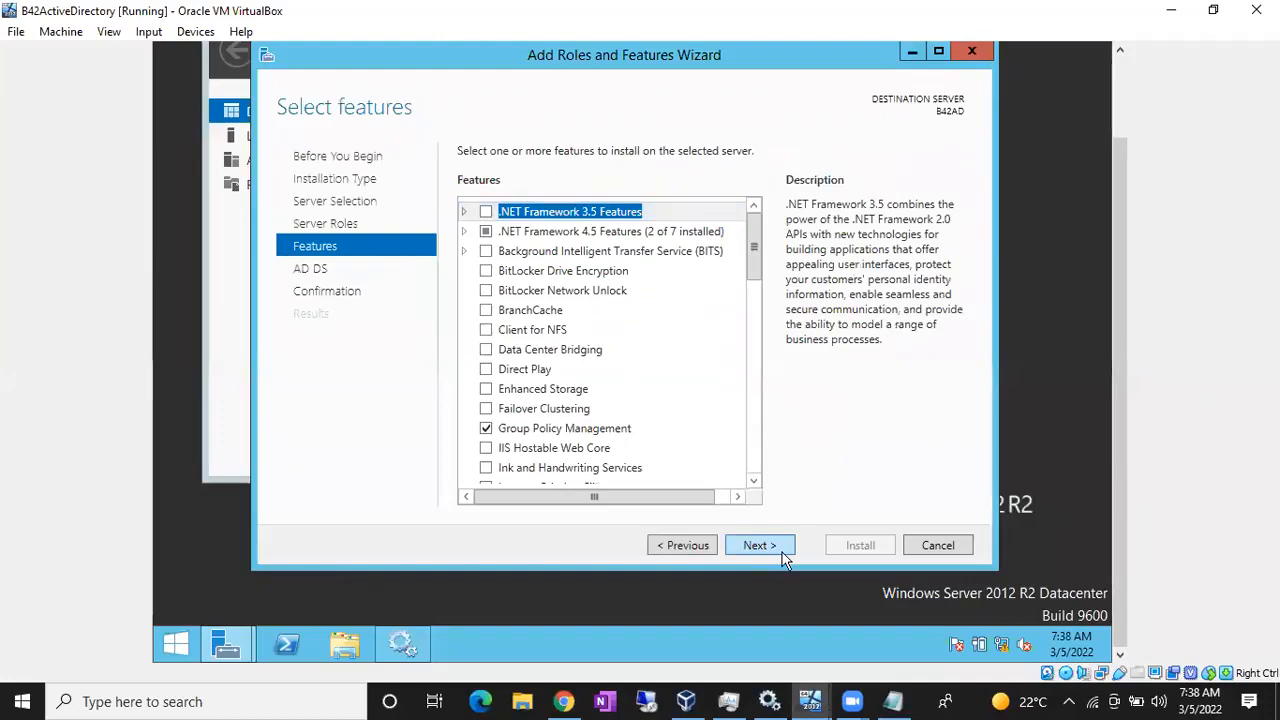
click(784, 556)
click(784, 556)
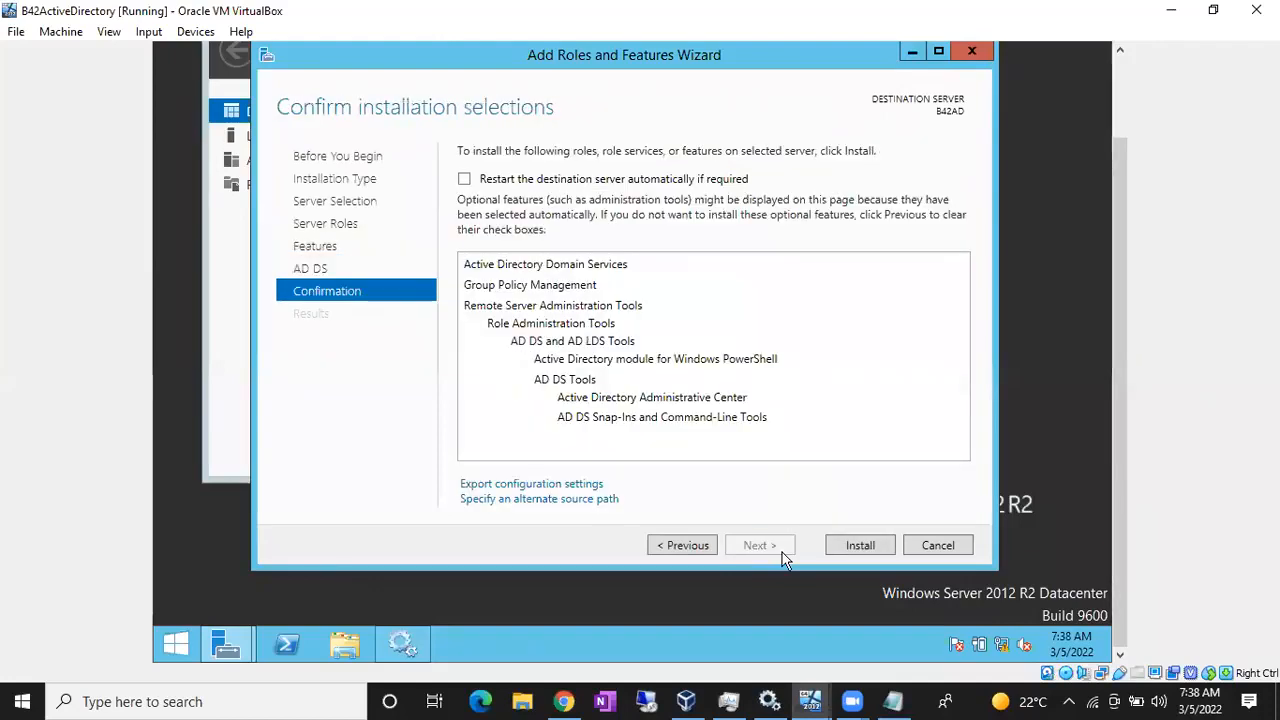
click(845, 552)
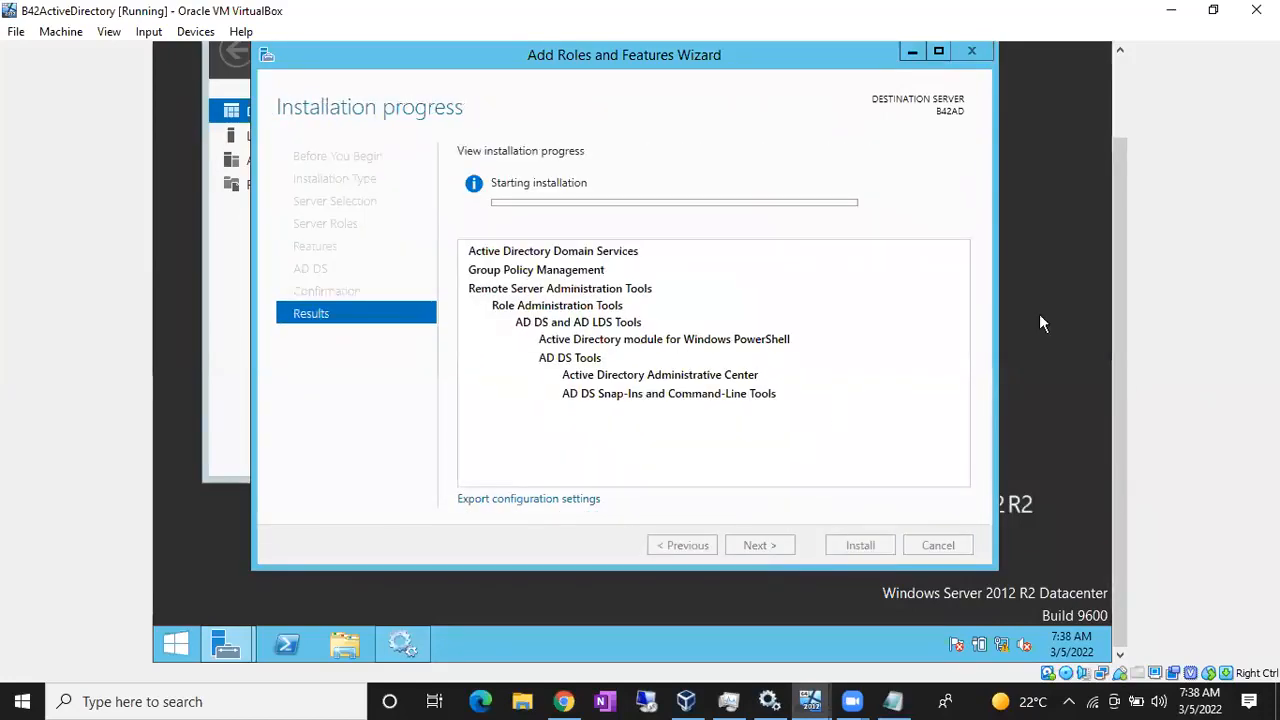
drag(1121, 272, 1117, 163)
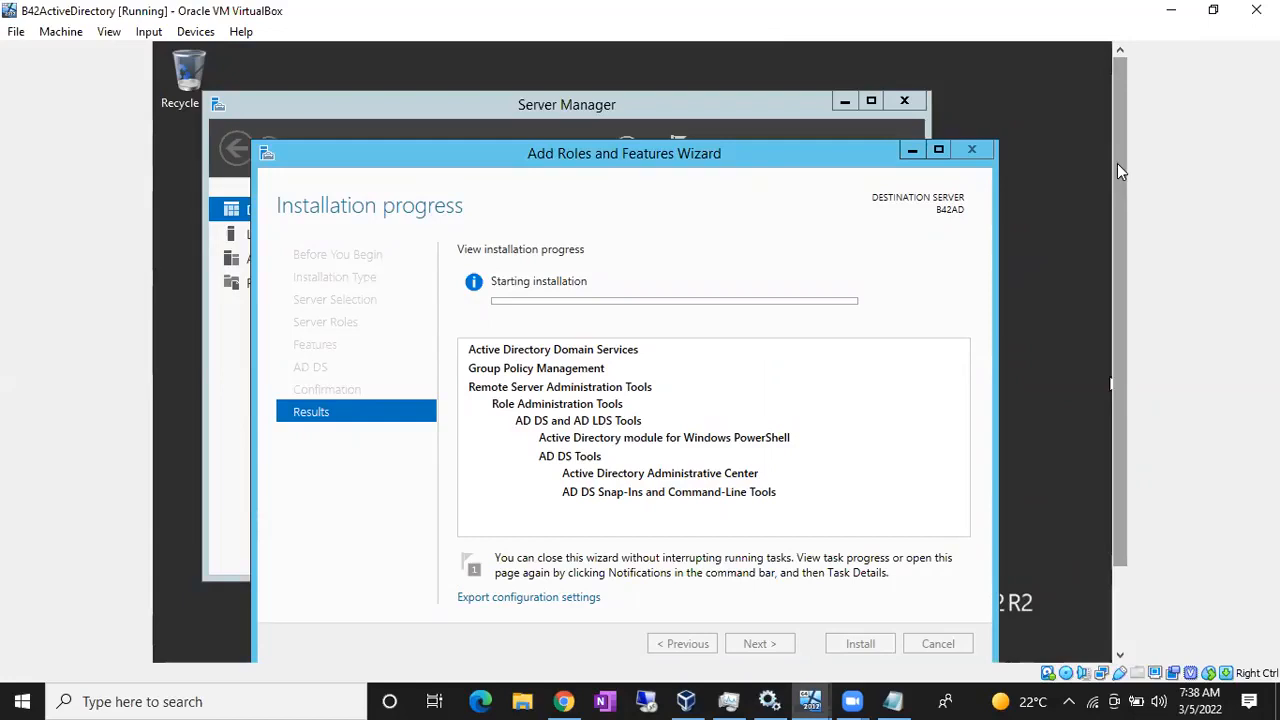
drag(1117, 170, 1092, 373)
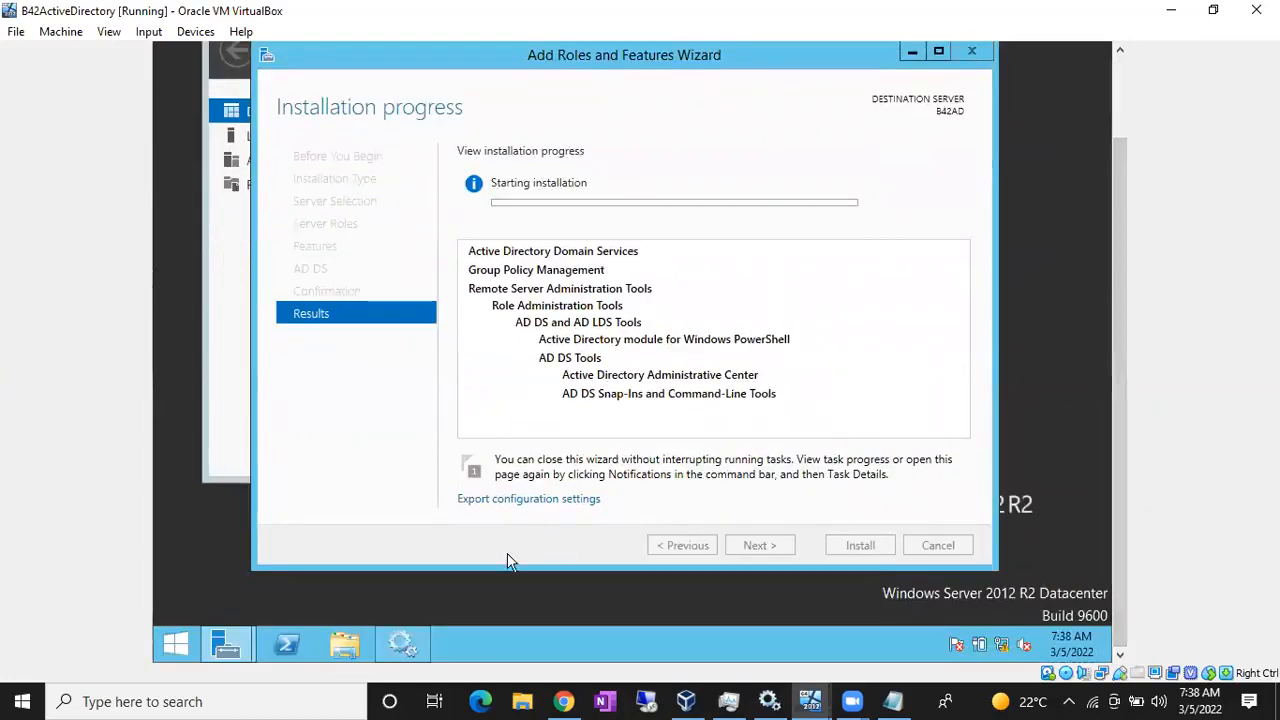
click(350, 642)
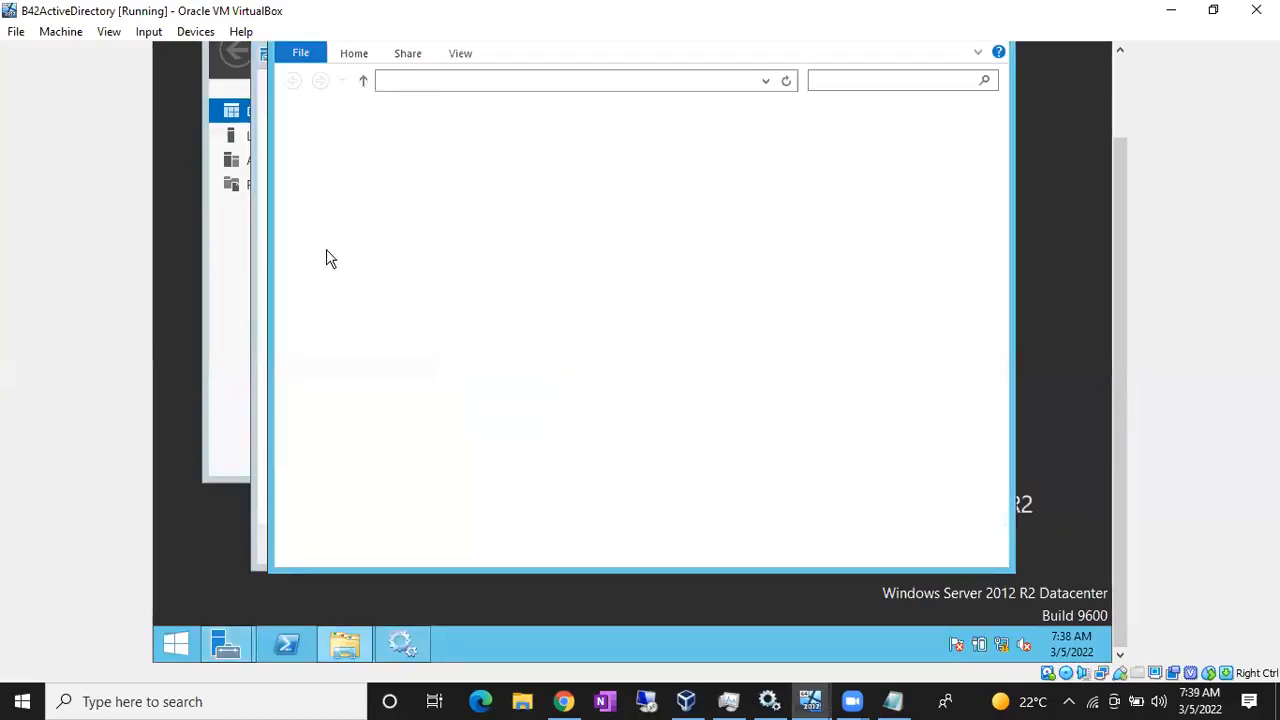
- Check the computer name in This PC's system properties, then minimize the System window
right_click(322, 215)
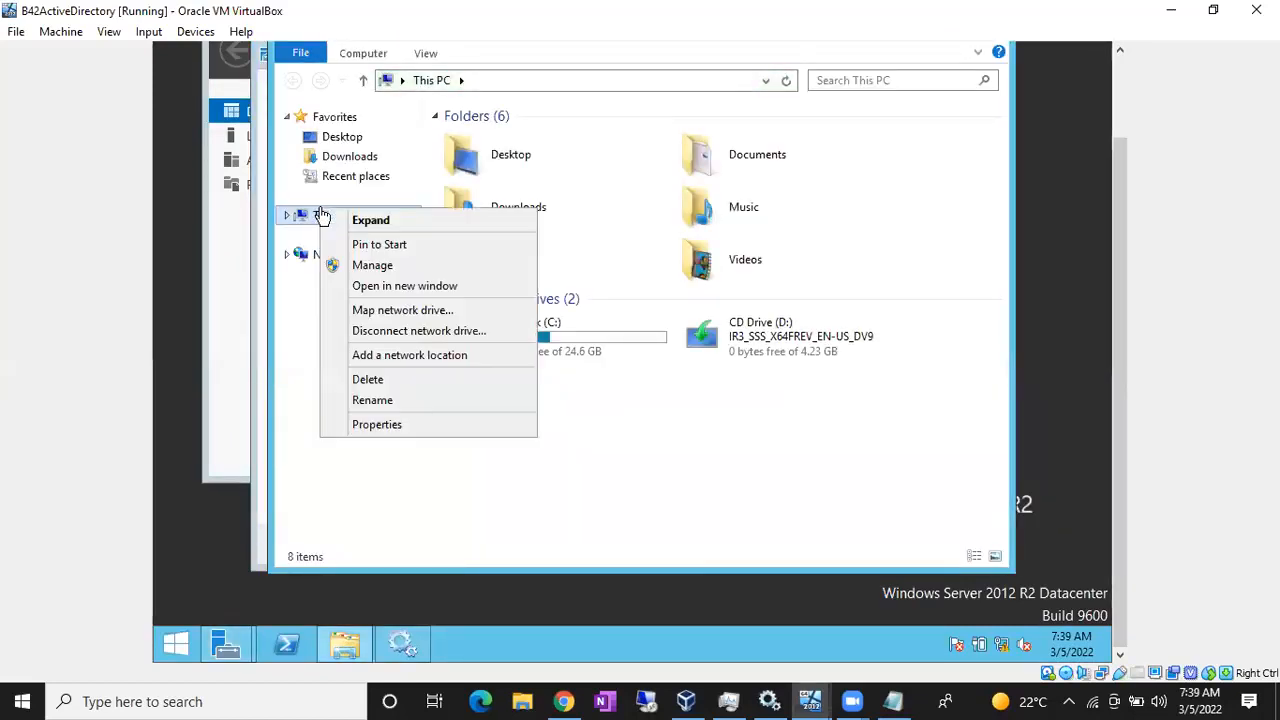
click(390, 426)
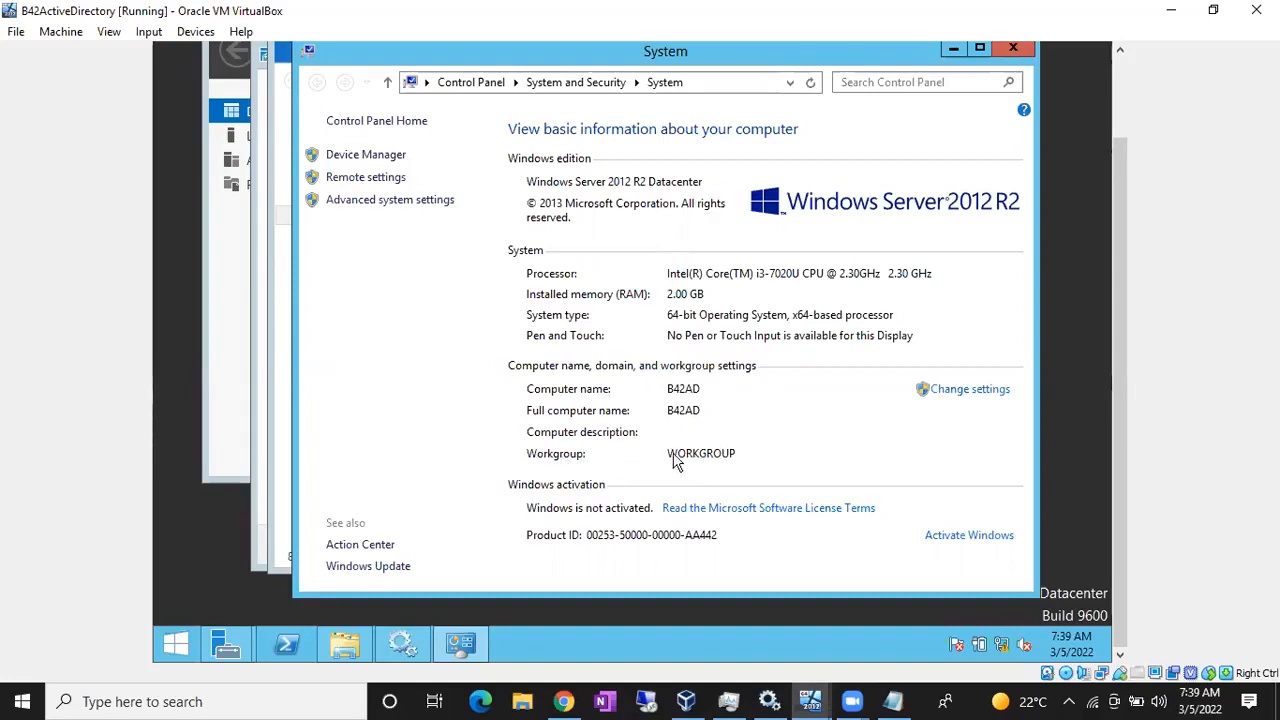
click(953, 52)
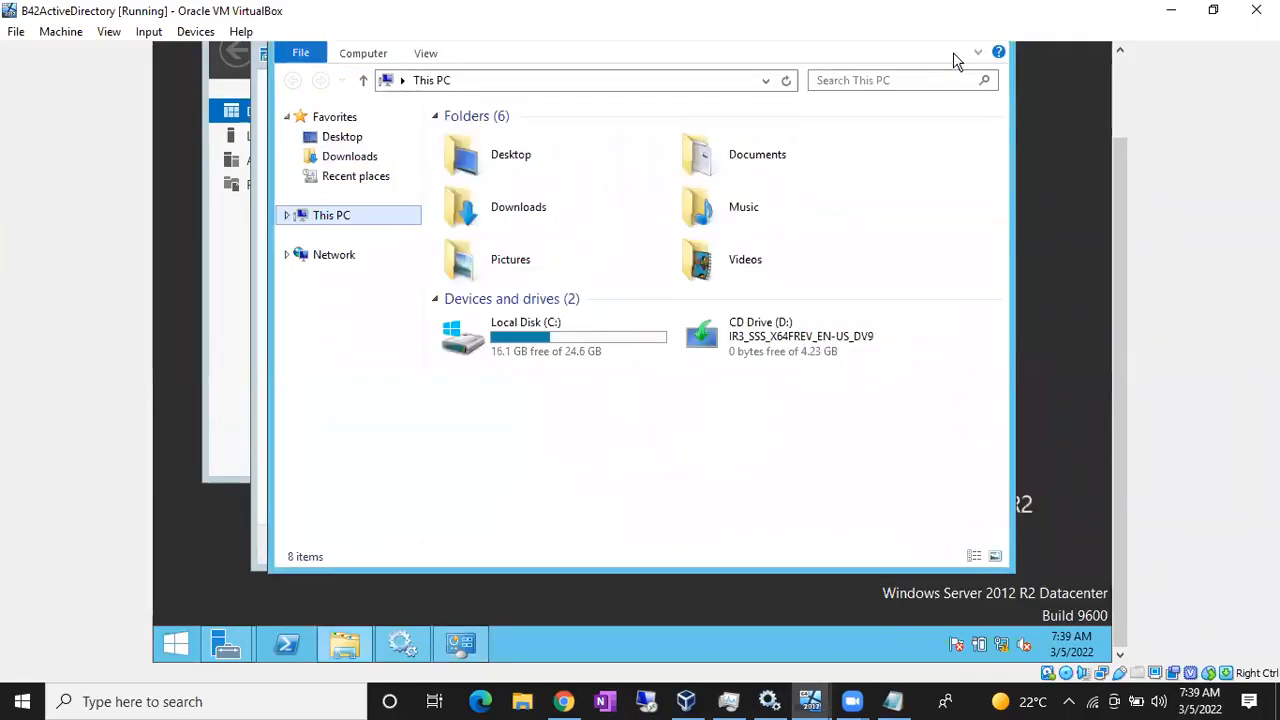